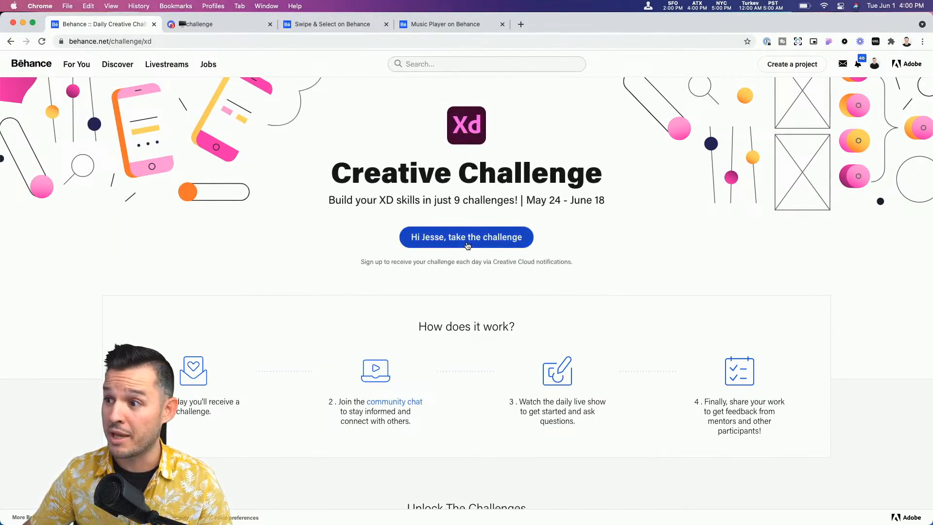
# Look through the daily challenge cards on the Behance XD Creative Challenge page, including the Restaurant Booking challenge
pyautogui.scroll(-14, 468, 246)
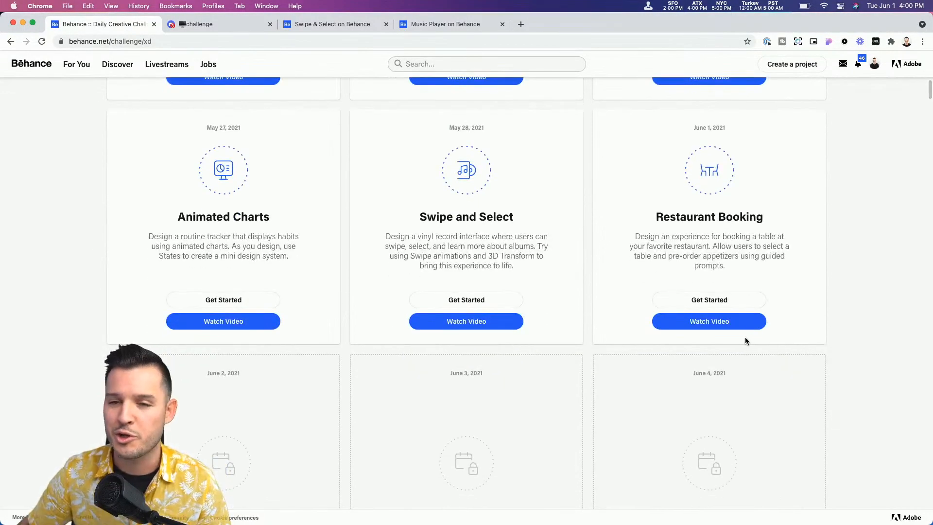
pyautogui.scroll(15, 628, 324)
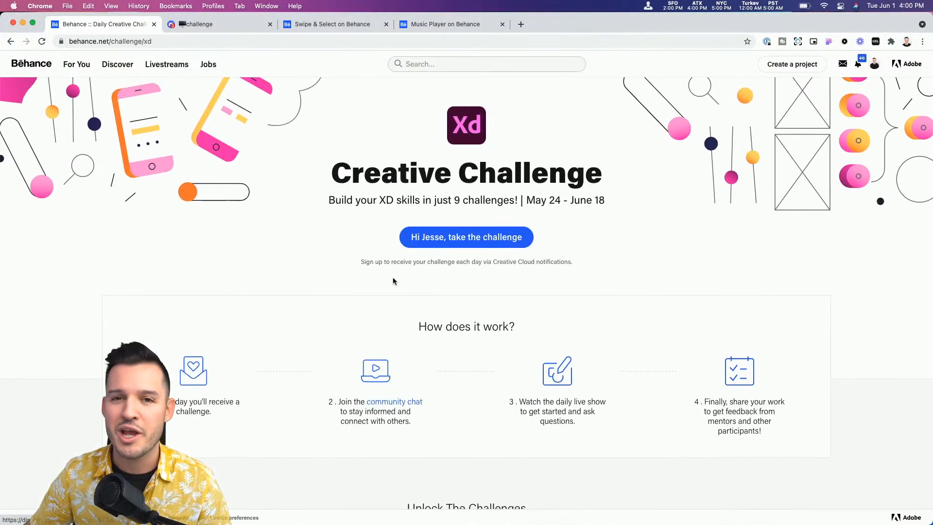
# Switch to Adobe XD and look over the starter file's challenge header beside the Restaurant Booking artboard
pyautogui.press('super+Tab')
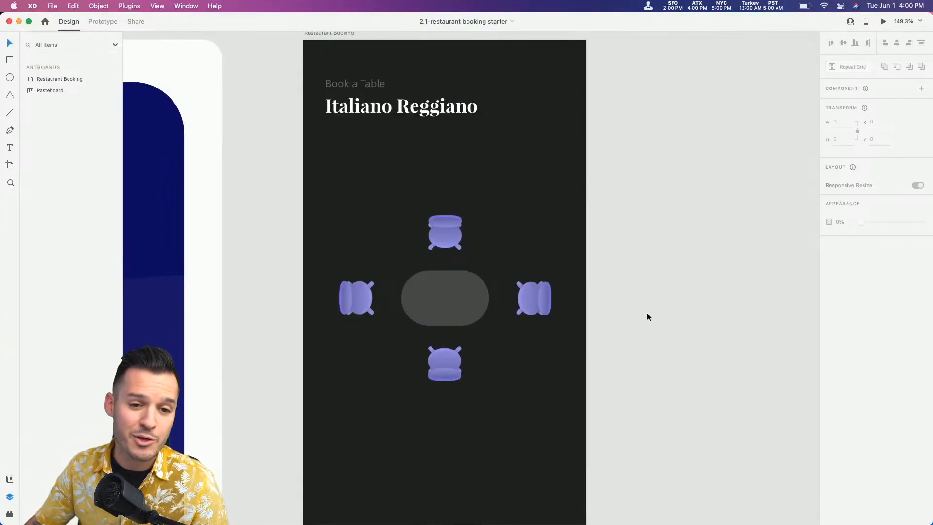
pyautogui.press('super+minus')
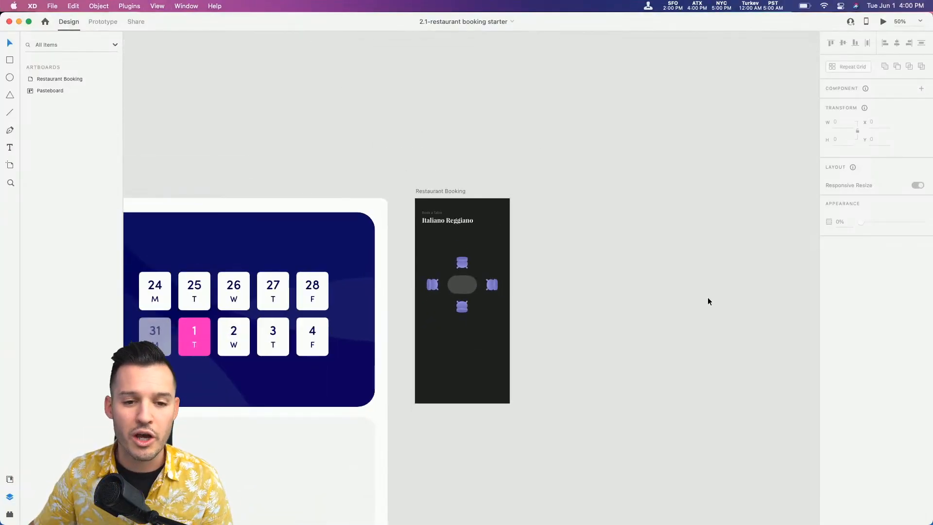
pyautogui.hscroll(-1, 594, 330)
pyautogui.hscroll(-5, 594, 330)
pyautogui.scroll(-3, 594, 330)
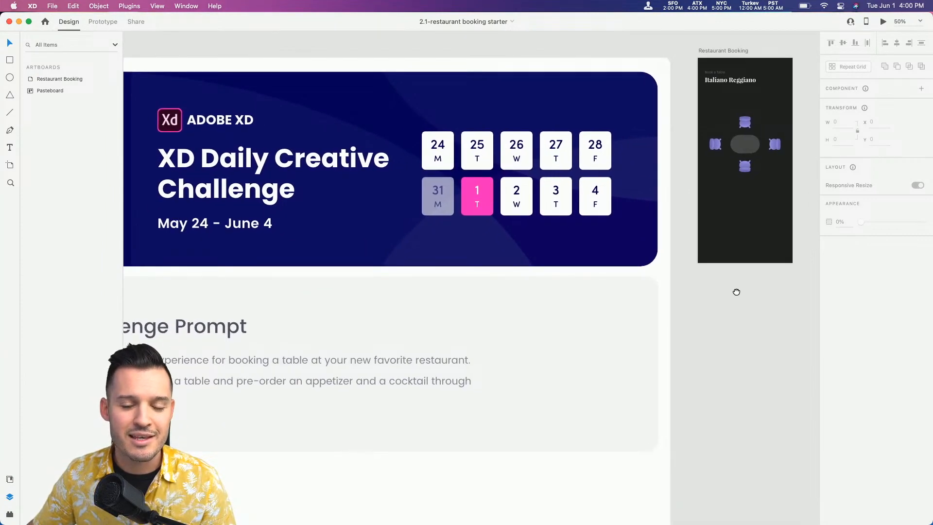
pyautogui.press('super+minus')
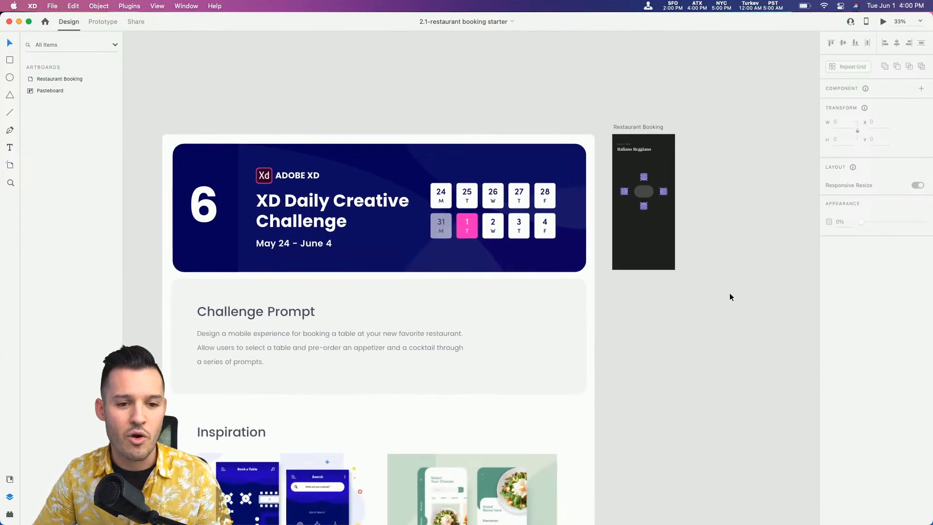
pyautogui.scroll(-3, 706, 328)
pyautogui.hscroll(-1, 705, 329)
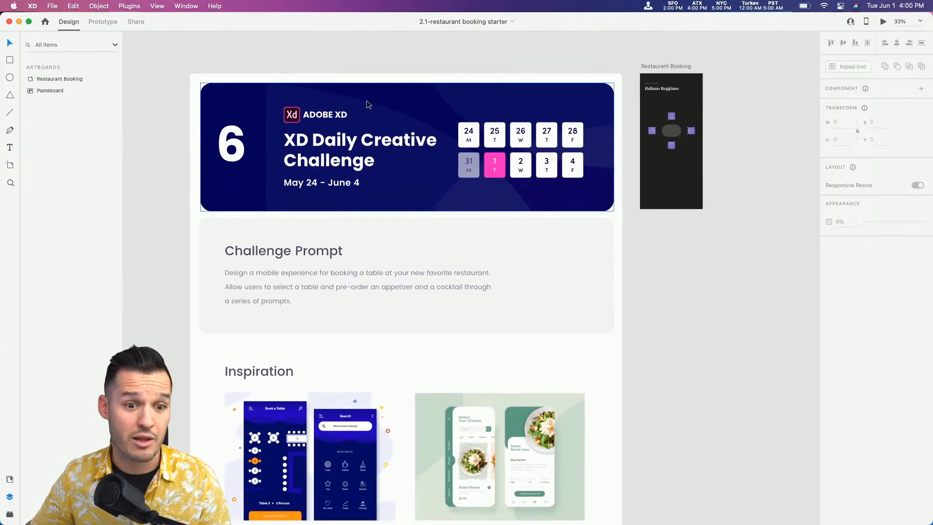
pyautogui.press('z')
pyautogui.moveTo(191, 81); pyautogui.dragTo(677, 358)
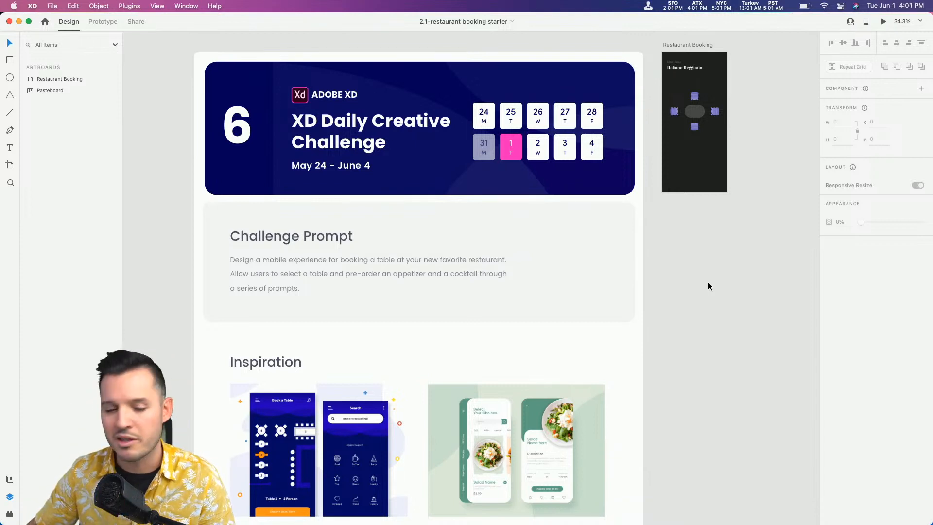
pyautogui.scroll(2, 709, 287)
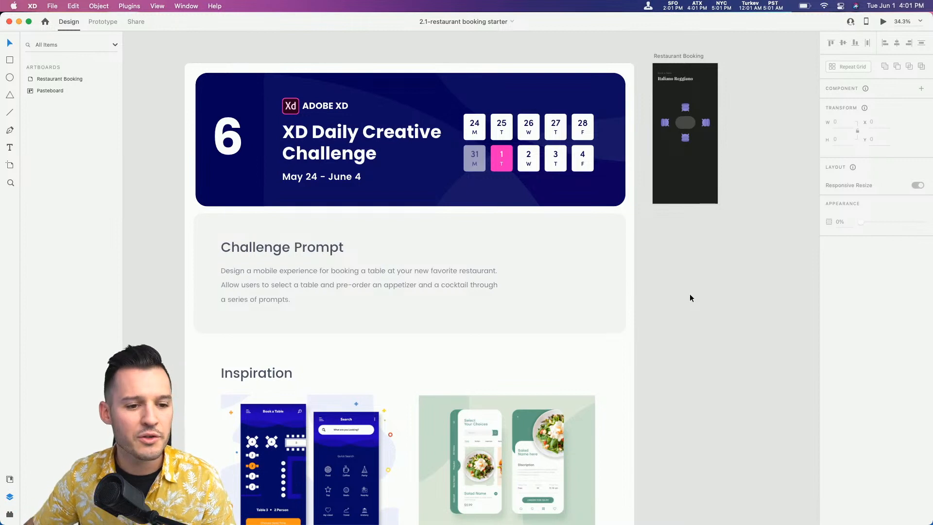
# Read the Challenge Prompt text on the pasteboard up close
pyautogui.press('z')
pyautogui.moveTo(183, 219); pyautogui.dragTo(505, 353)
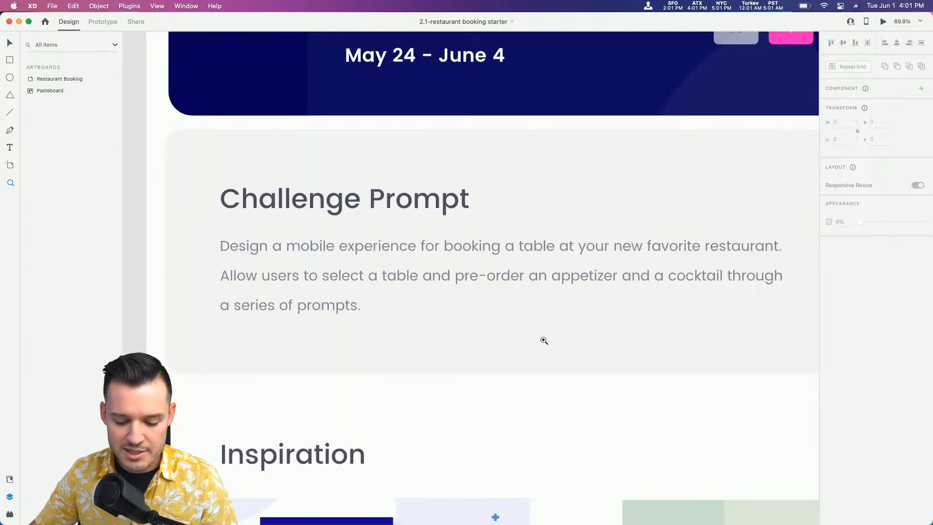
pyautogui.press('v')
pyautogui.moveTo(601, 353); pyautogui.dragTo(555, 347)
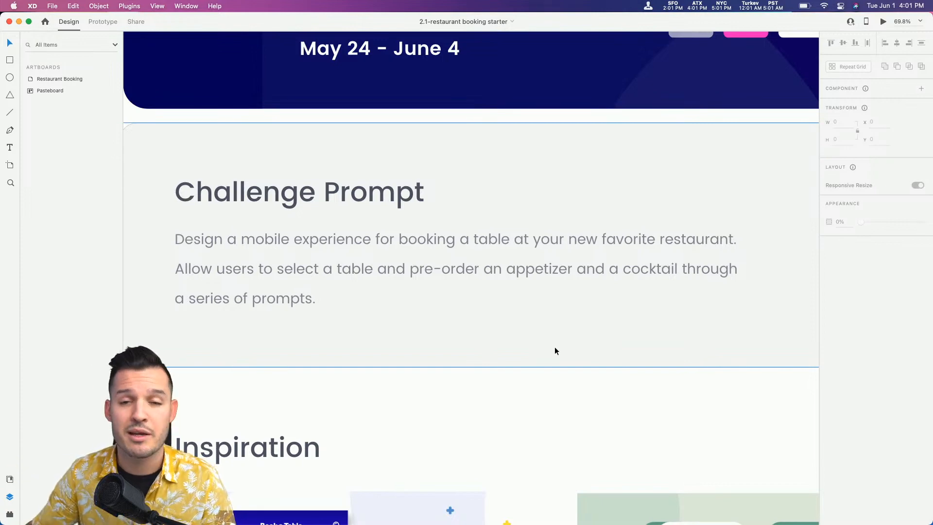
# View the Resource Booklet's Icons, Fonts, Photos and Tutorials pages through its component states, and look at the sharing and tips sections
pyautogui.moveTo(574, 464); pyautogui.dragTo(504, 102)
pyautogui.moveTo(482, 306); pyautogui.dragTo(485, 31)
pyautogui.press('super+minus')
pyautogui.press('super+minus')
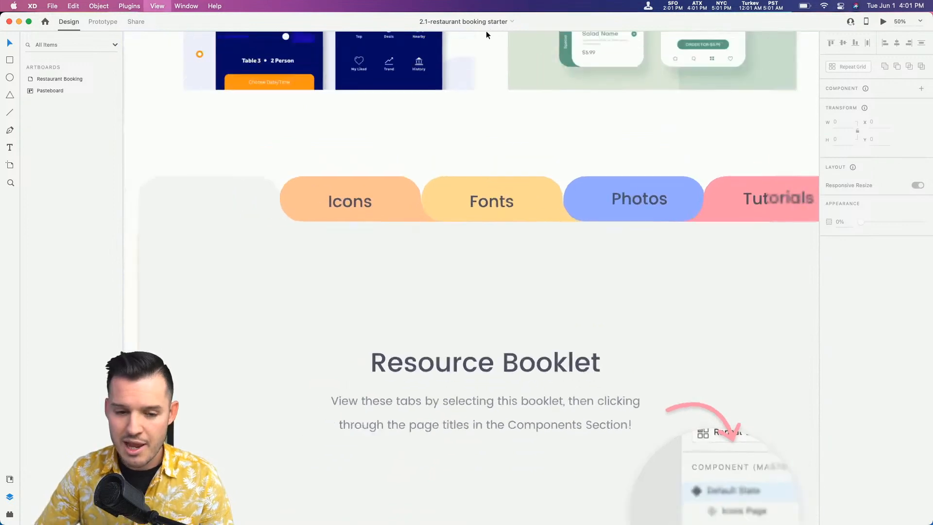
pyautogui.moveTo(495, 89); pyautogui.dragTo(434, 44)
pyautogui.click(447, 243)
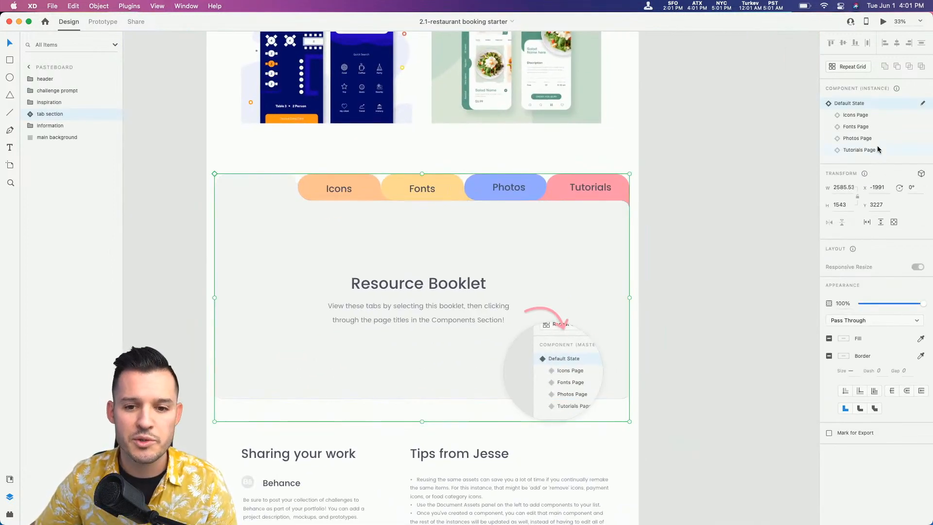
pyautogui.click(855, 114)
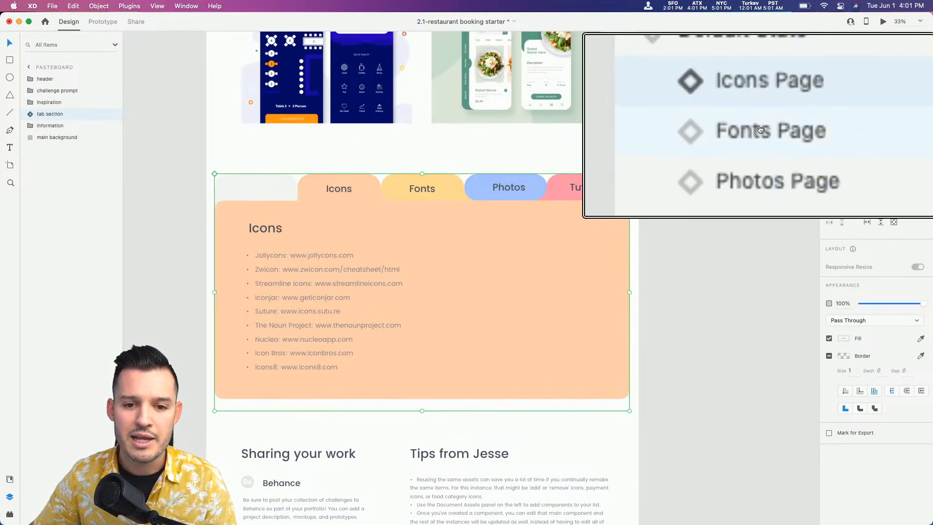
pyautogui.click(854, 126)
pyautogui.click(855, 138)
pyautogui.click(855, 150)
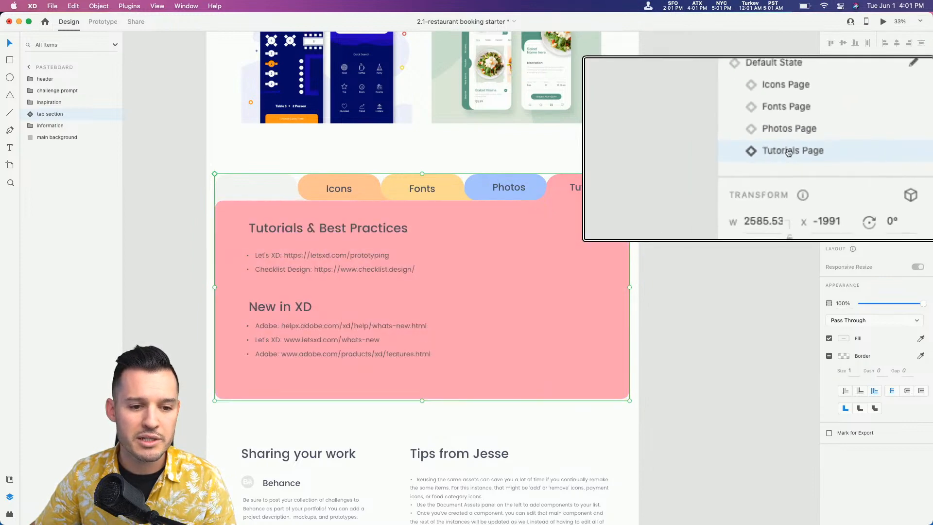
pyautogui.scroll(-4, 761, 305)
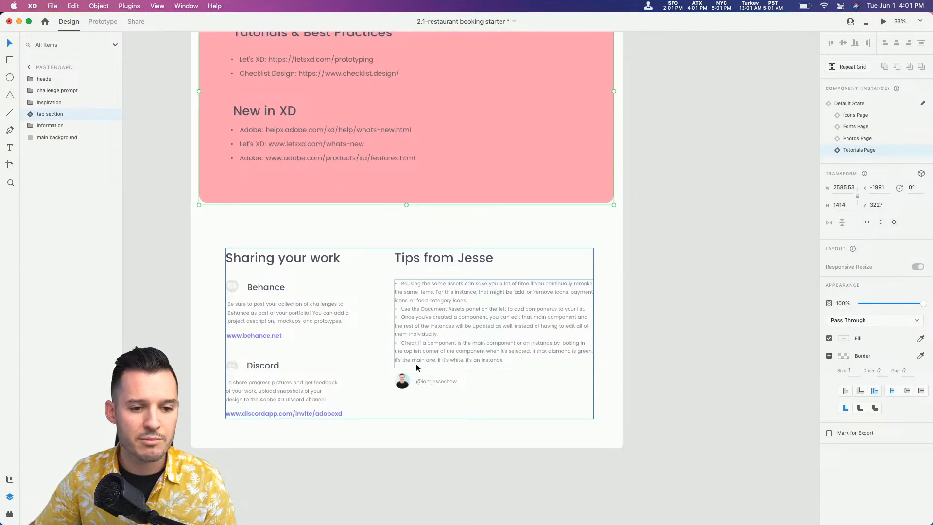
# Examine the heading and the table with chairs on the Restaurant Booking artboard up close
pyautogui.scroll(8, 665, 150)
pyautogui.hscroll(2, 614, 316)
pyautogui.moveTo(633, 110); pyautogui.dragTo(590, 310)
pyautogui.press('z')
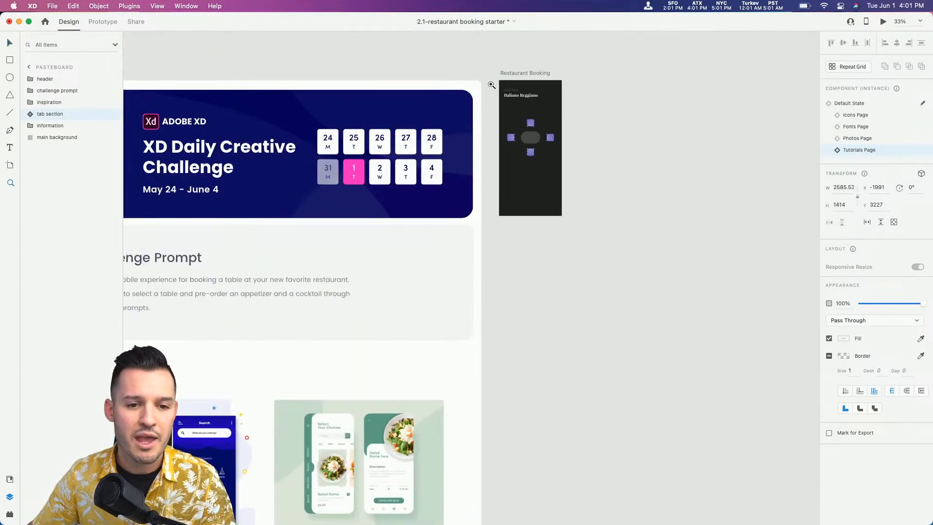
pyautogui.moveTo(487, 69); pyautogui.dragTo(571, 222)
pyautogui.hscroll(-1, 626, 212)
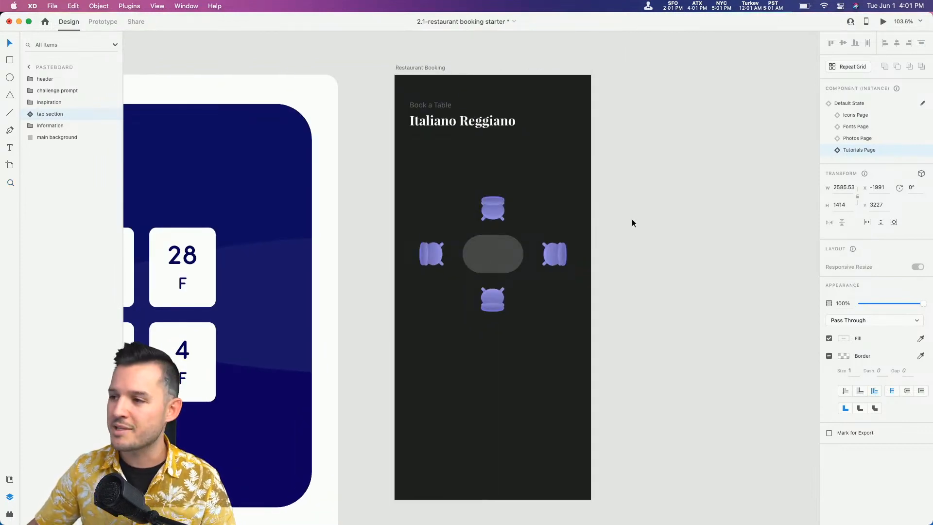
pyautogui.moveTo(385, 69); pyautogui.dragTo(590, 205)
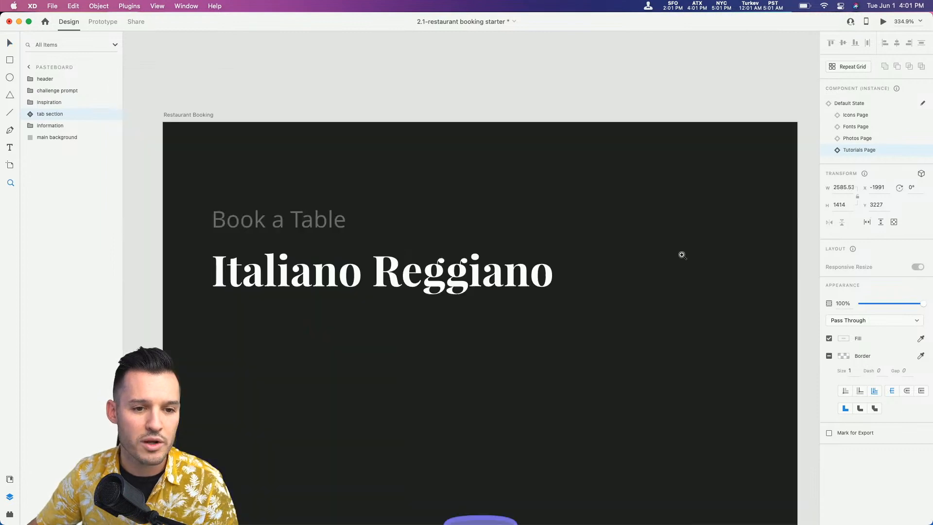
pyautogui.scroll(-10, 651, 226)
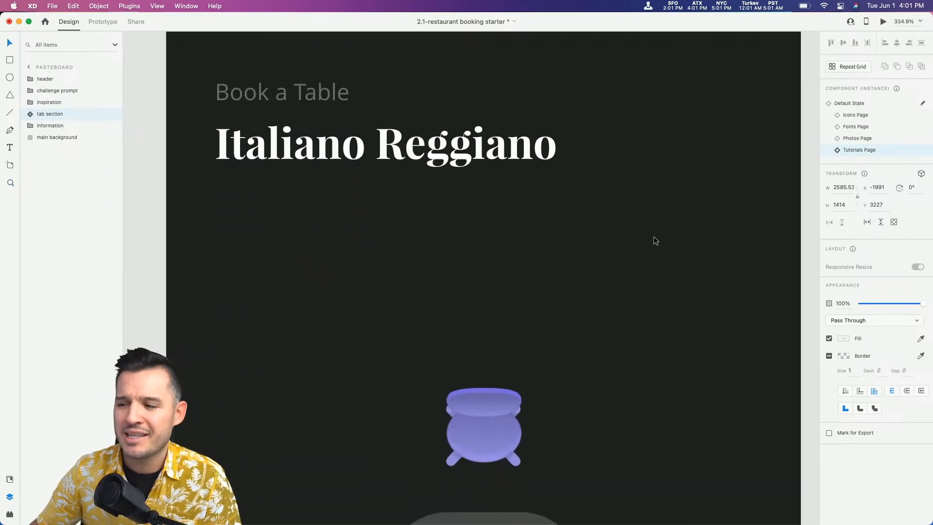
pyautogui.scroll(-3, 625, 215)
# Inspect the individual shapes that make up the chair above the table in the 4 top group
pyautogui.click(473, 152)
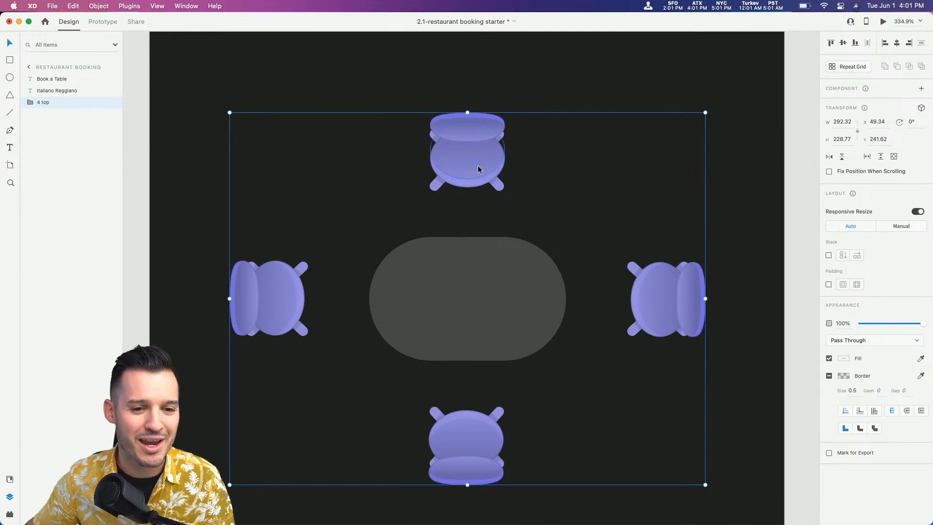
pyautogui.keyDown('super'); pyautogui.click(484, 169); pyautogui.keyUp('super')
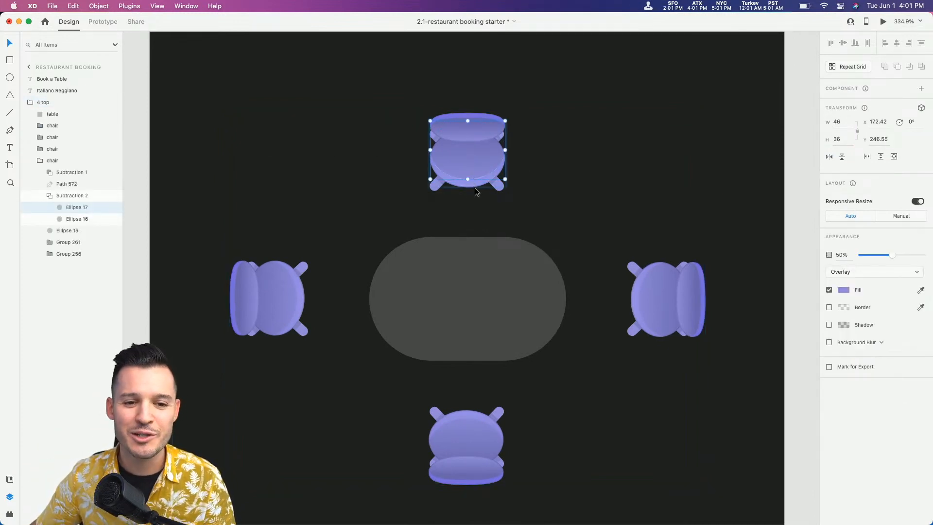
pyautogui.press('z')
pyautogui.moveTo(550, 106); pyautogui.dragTo(399, 206)
pyautogui.press('v')
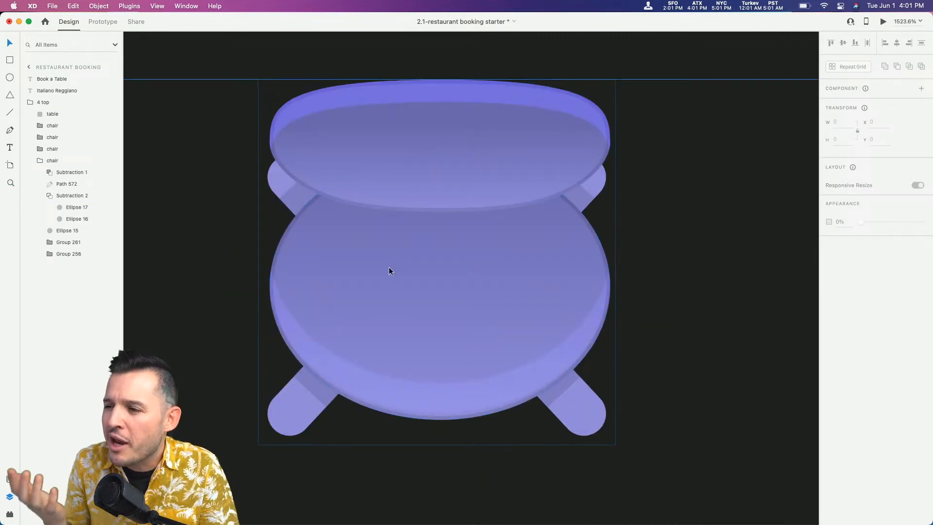
pyautogui.keyDown('super'); pyautogui.click(395, 103); pyautogui.keyUp('super')
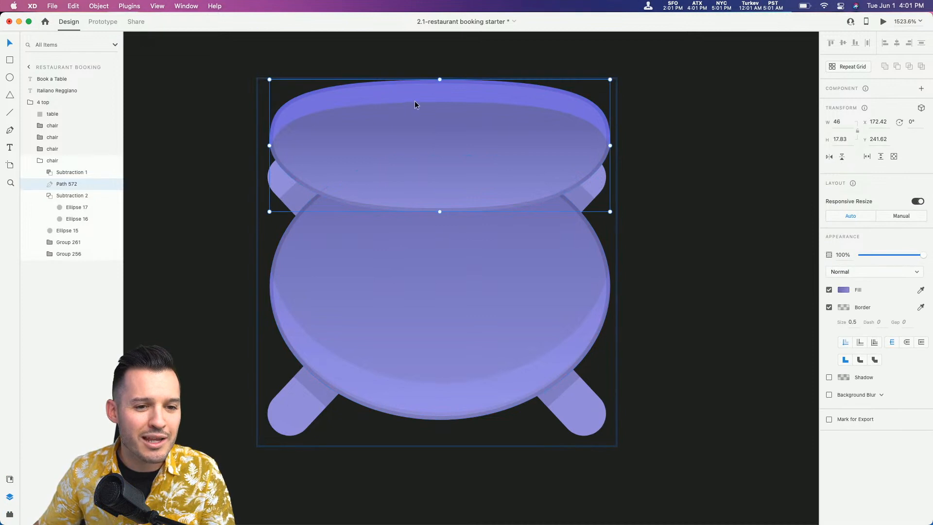
pyautogui.keyDown('super'); pyautogui.click(416, 115); pyautogui.keyUp('super')
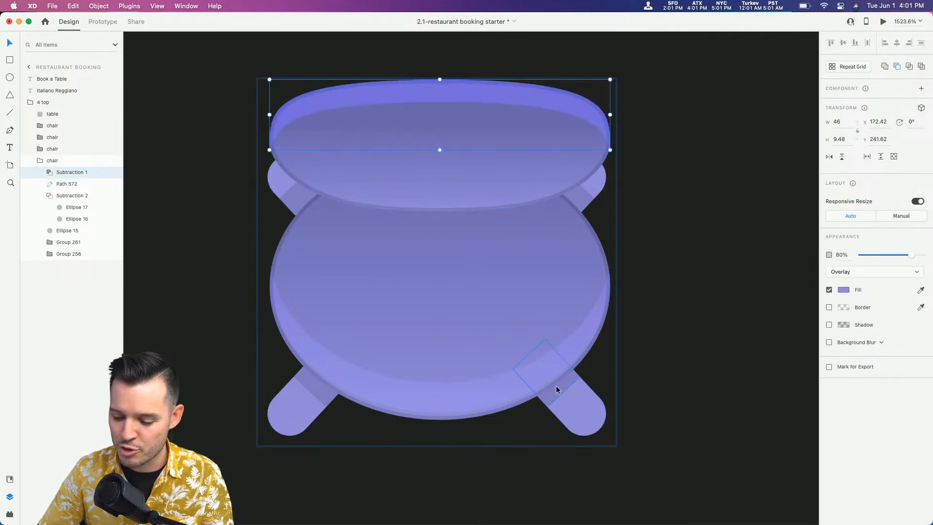
# Review the table and chair layers of the 4 top group, and collapse the chair and group folders
pyautogui.press('super+minus')
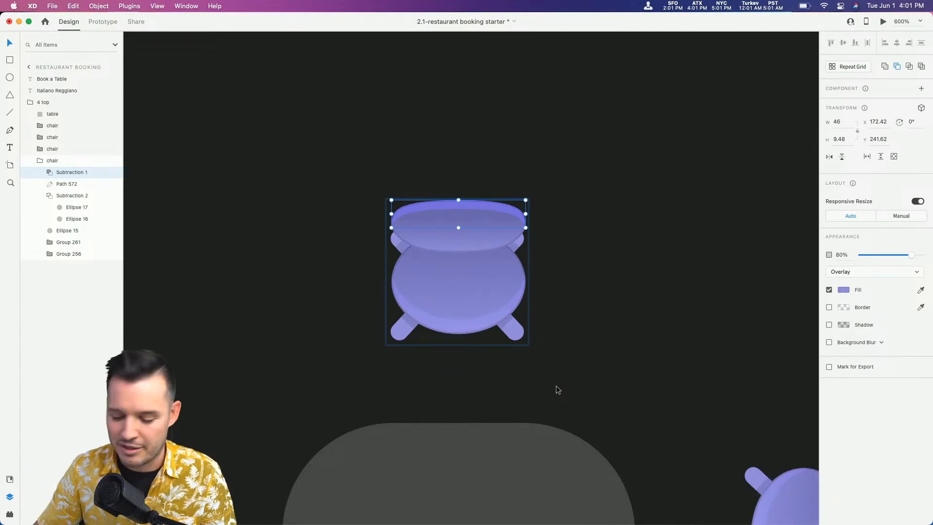
pyautogui.press('super+minus')
pyautogui.press('super+minus')
pyautogui.press('super+minus')
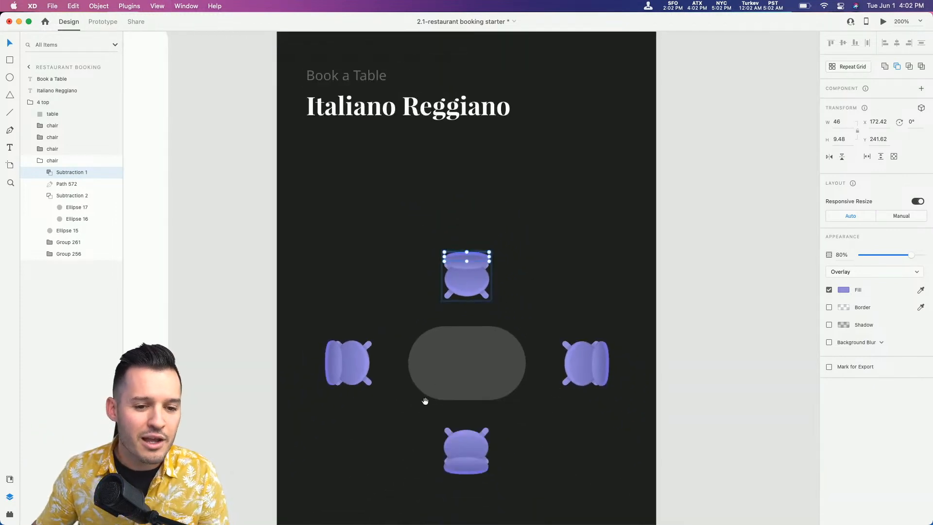
pyautogui.scroll(-3, 404, 389)
pyautogui.click(433, 296)
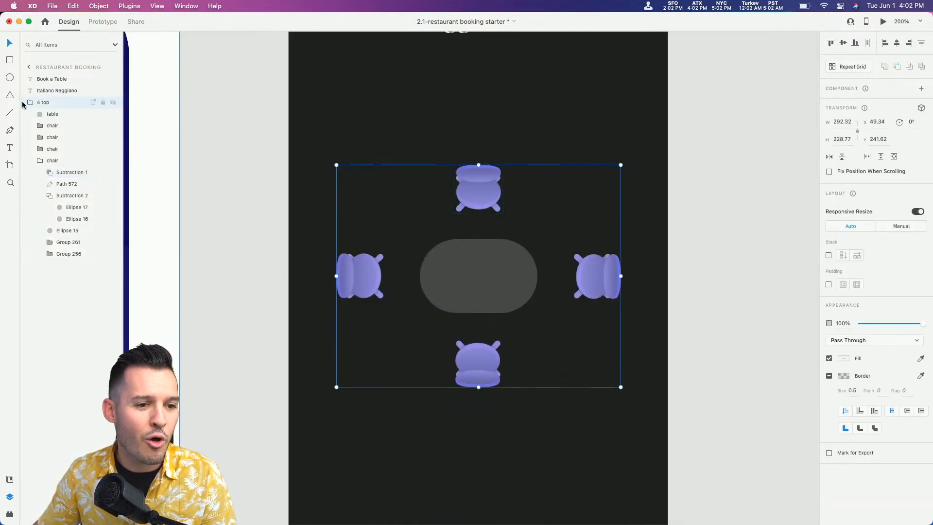
pyautogui.click(40, 161)
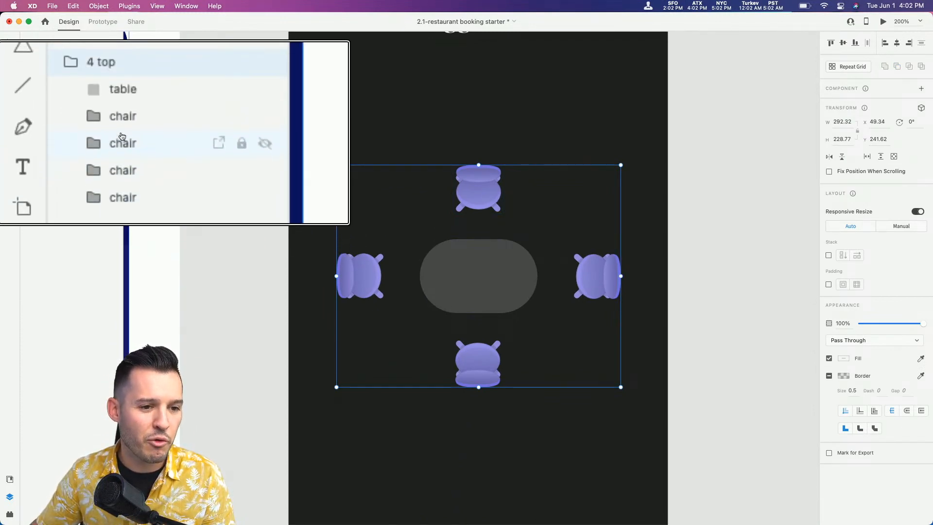
pyautogui.click(124, 121)
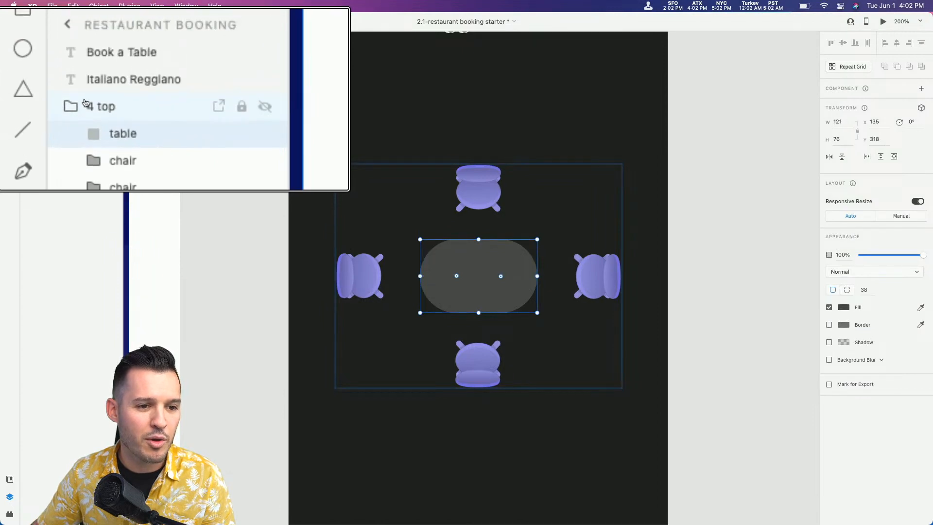
pyautogui.click(69, 103)
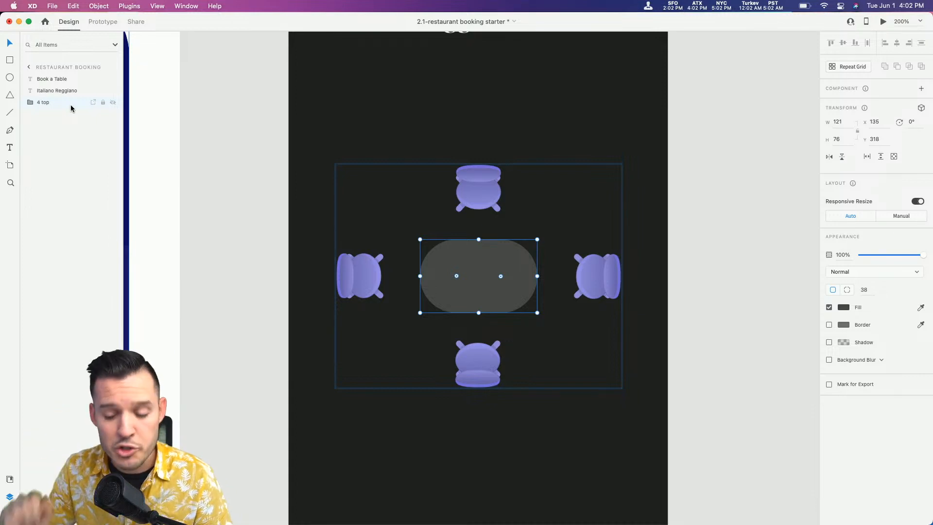
# Turn the single chair above the table in the 4 top group into a main component
pyautogui.press('super+1')
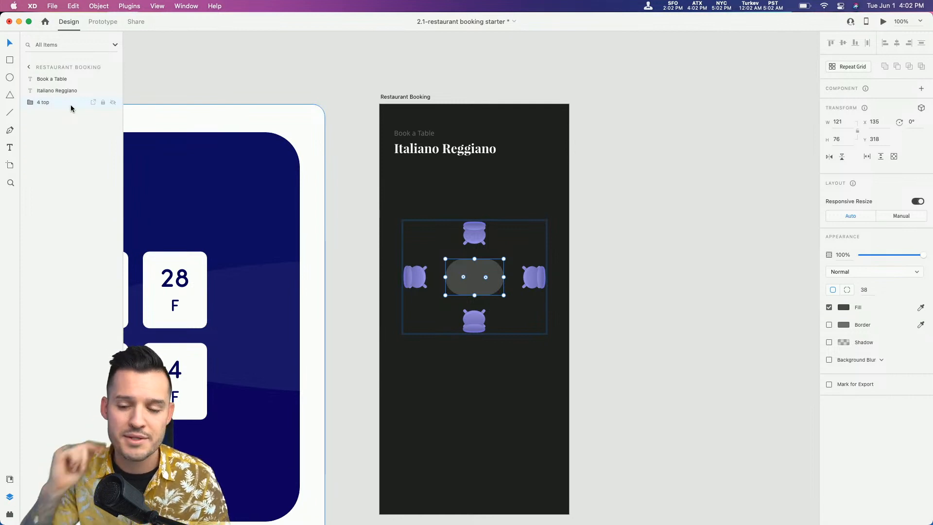
pyautogui.click(613, 219)
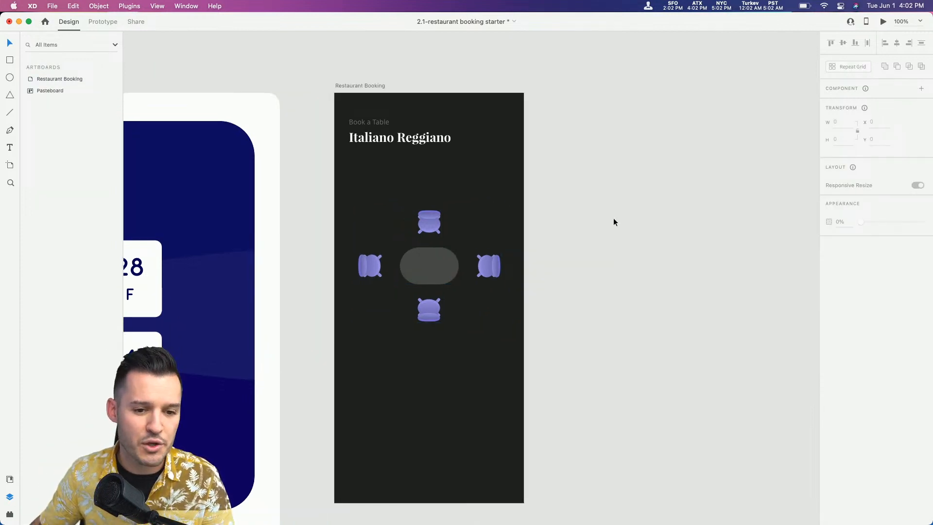
pyautogui.press('super+minus')
pyautogui.hscroll(4, 578, 222)
pyautogui.scroll(-1, 578, 223)
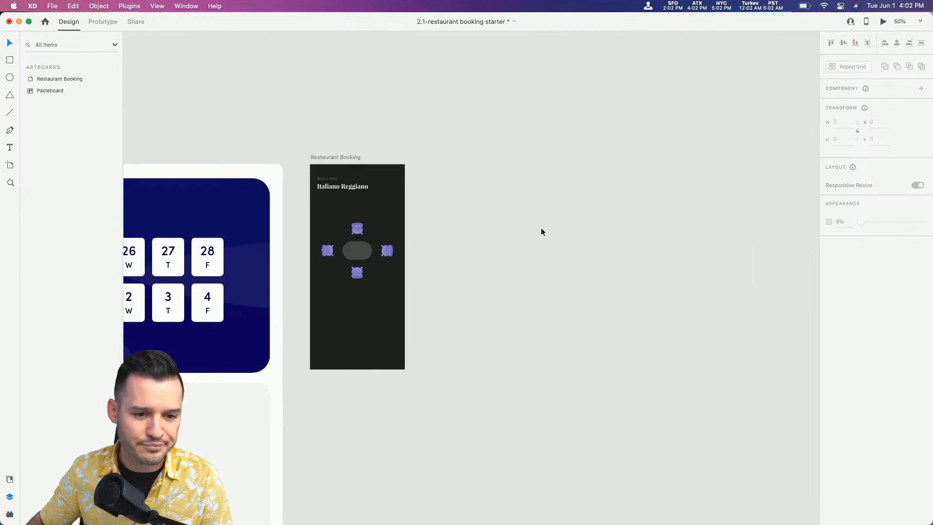
pyautogui.click(359, 239)
pyautogui.doubleClick(360, 237)
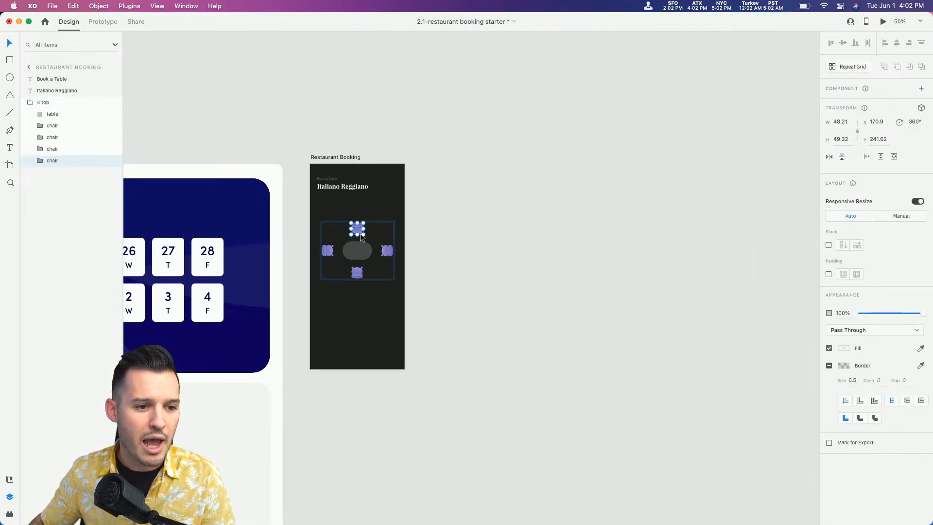
pyautogui.press('super+k')
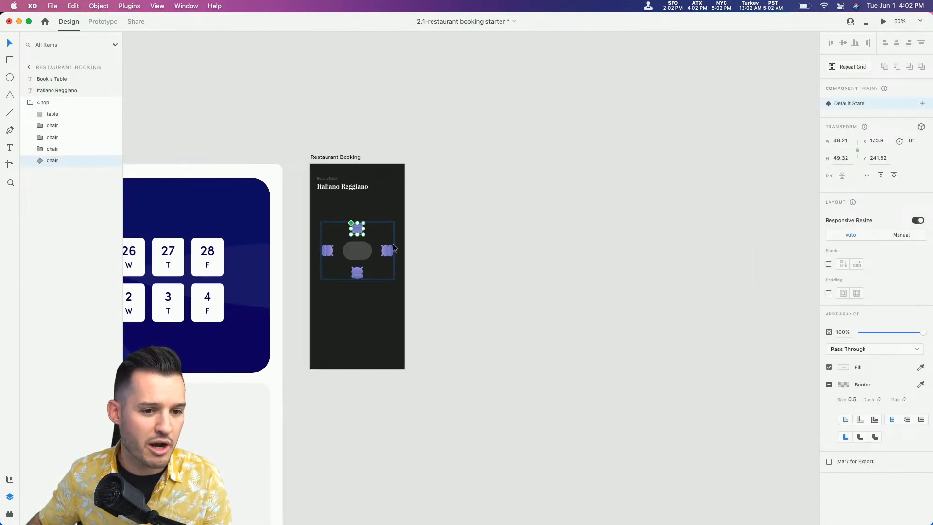
# Delete the three other chairs beside and below the table, keeping only the chair component
pyautogui.press('z')
pyautogui.moveTo(432, 202); pyautogui.dragTo(263, 311)
pyautogui.press('v')
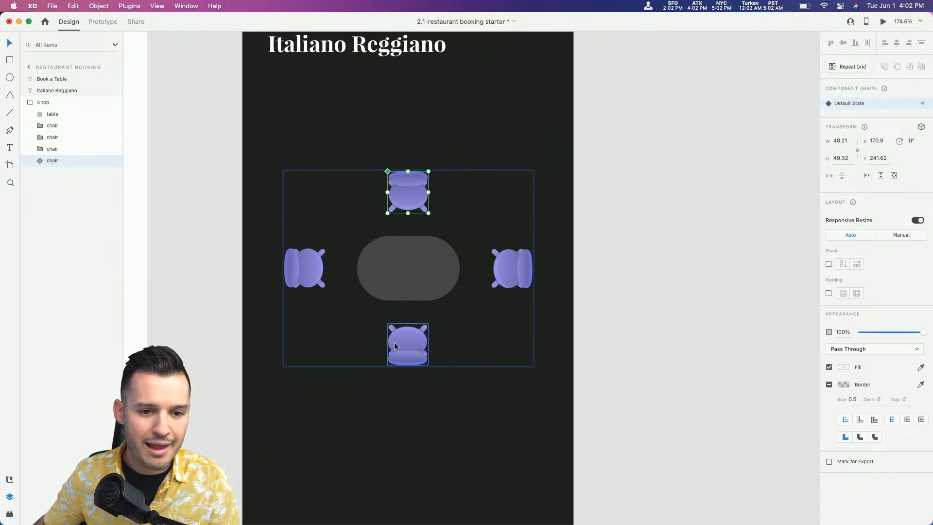
pyautogui.click(312, 266)
pyautogui.keyDown('shift'); pyautogui.click(396, 342); pyautogui.keyUp('shift')
pyautogui.keyDown('shift'); pyautogui.click(498, 270); pyautogui.keyUp('shift')
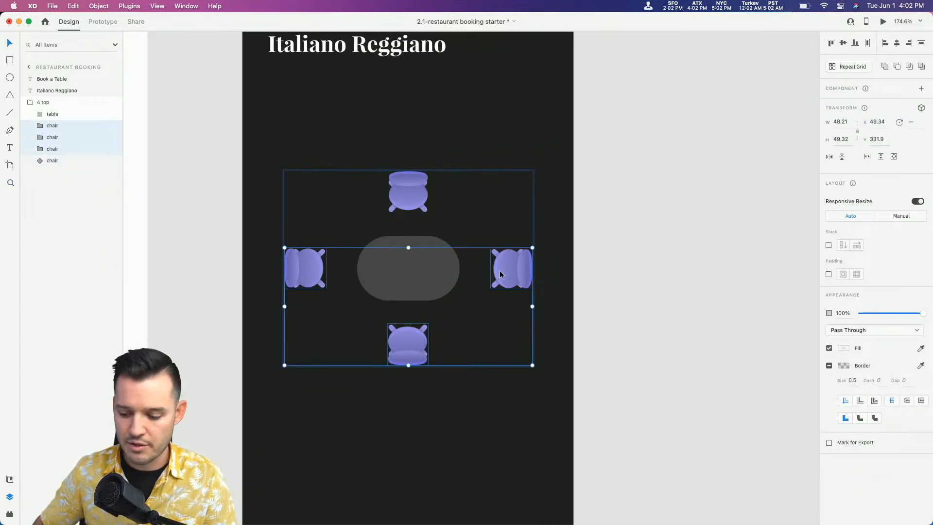
pyautogui.press('Delete')
# Add a new state named Inactive to the chair component
pyautogui.click(419, 201)
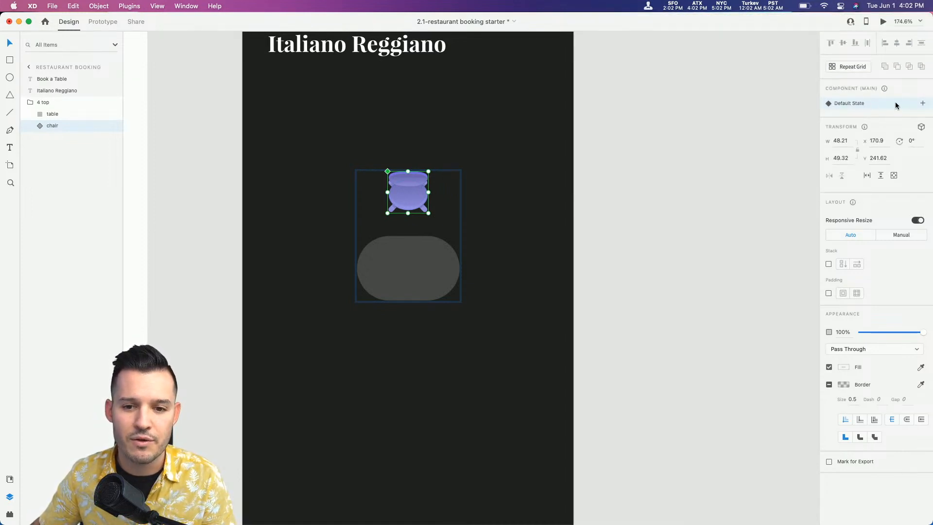
pyautogui.click(922, 103)
pyautogui.click(895, 107)
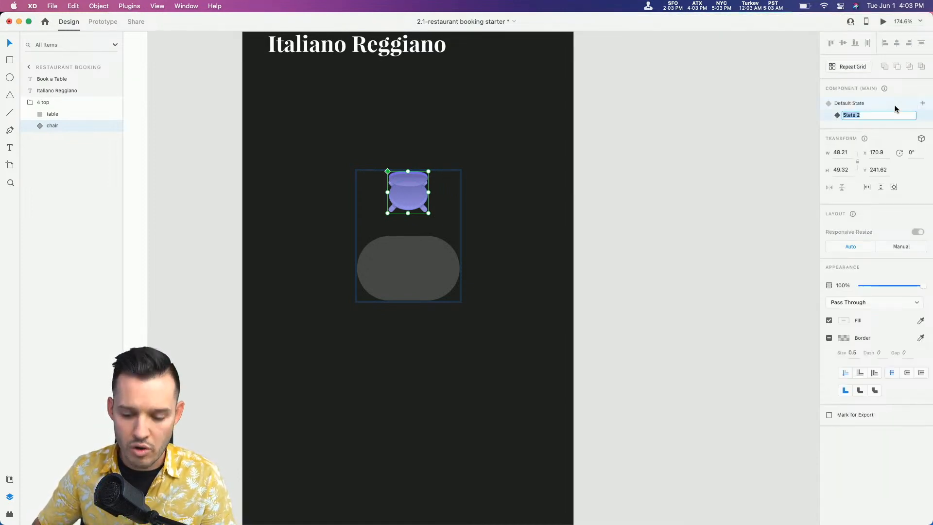
pyautogui.write('In')
pyautogui.press('Return')
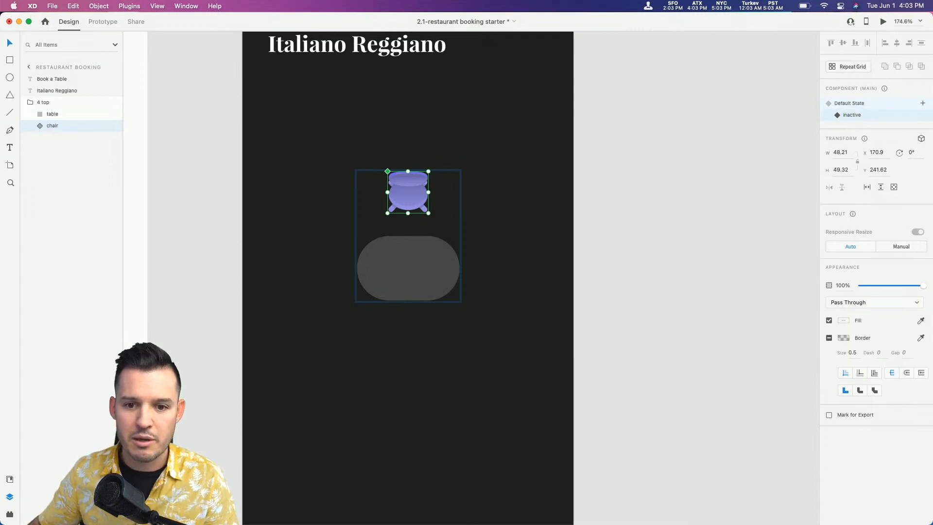
# Try the Multiply, Lighten, Screen and Overlay blend modes on the chair's Inactive state and settle on Normal
pyautogui.press('z')
pyautogui.moveTo(371, 158); pyautogui.dragTo(440, 217)
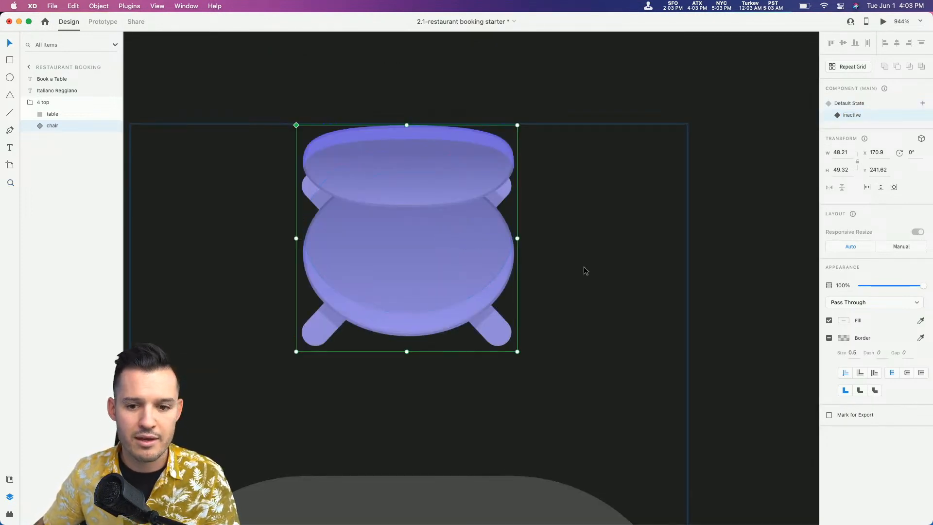
pyautogui.click(854, 300)
pyautogui.click(855, 333)
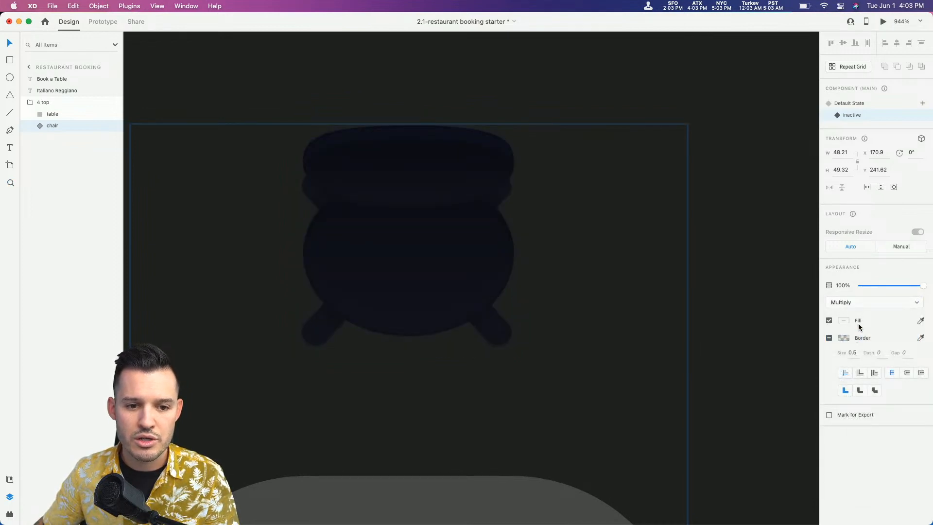
pyautogui.click(864, 302)
pyautogui.click(863, 328)
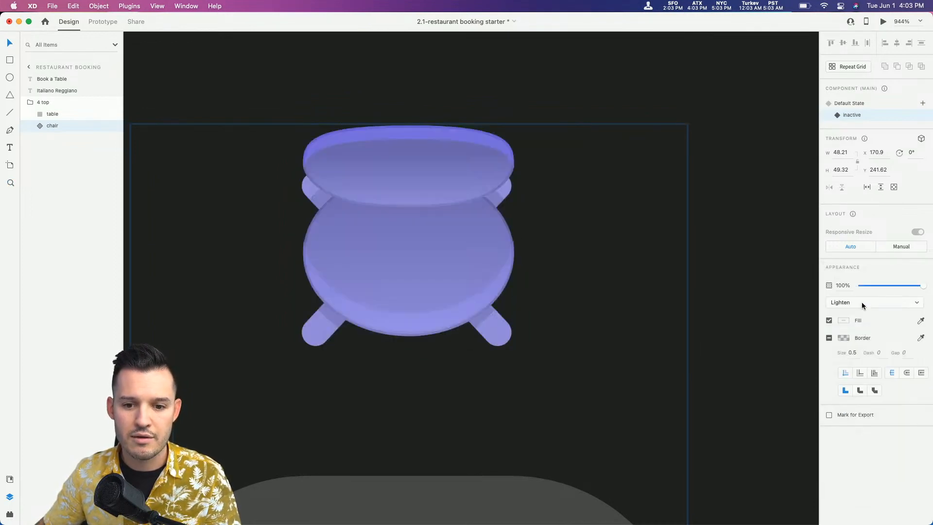
pyautogui.click(861, 301)
pyautogui.click(862, 312)
pyautogui.click(861, 301)
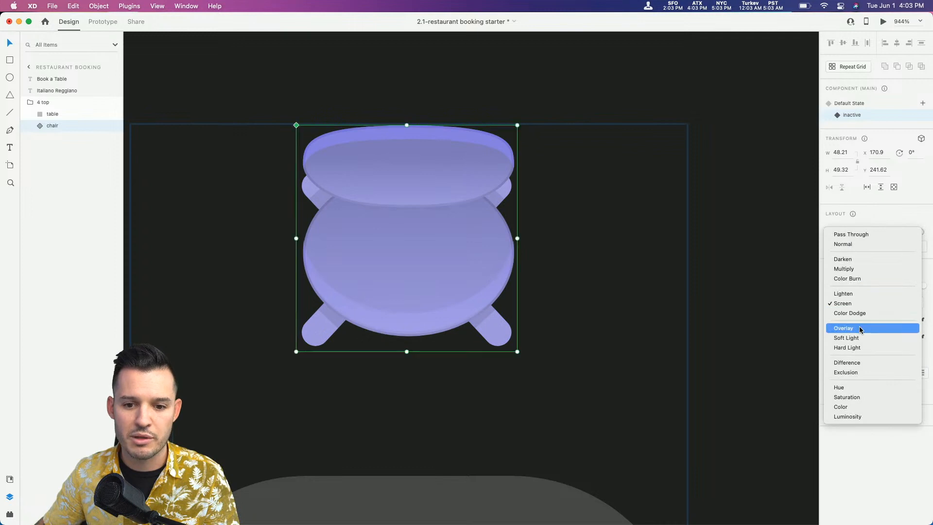
pyautogui.click(860, 328)
pyautogui.click(861, 302)
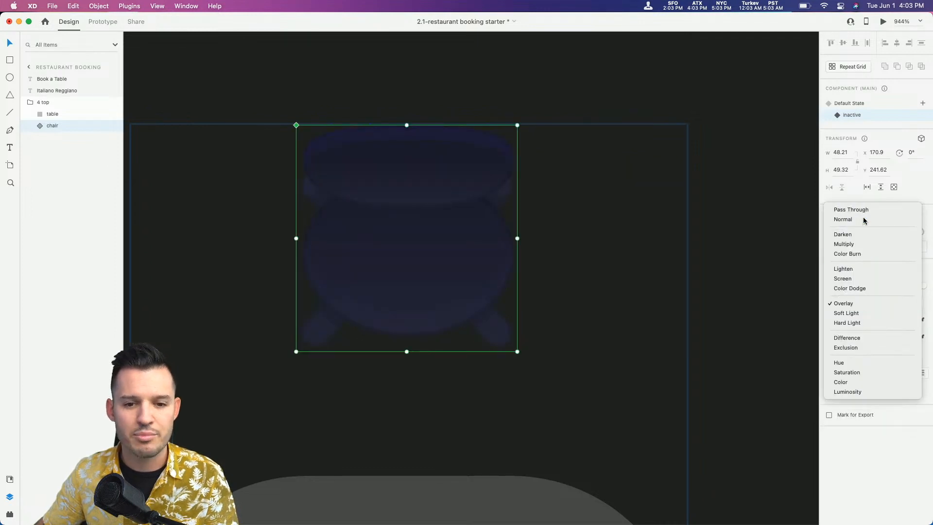
pyautogui.click(863, 219)
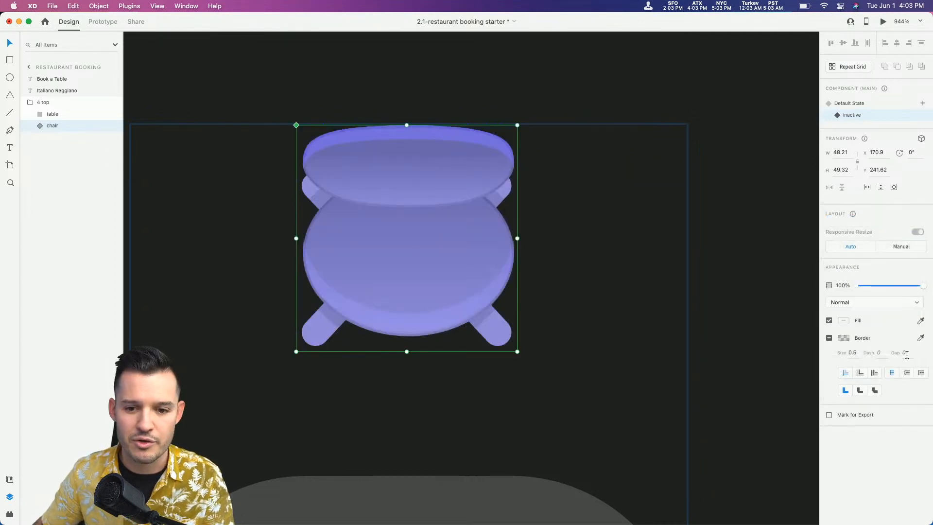
# Set the fill of the seat's front edge shape, Subtraction 2, to light gray #C7C7C7
pyautogui.keyDown('super'); pyautogui.click(404, 278); pyautogui.keyUp('super')
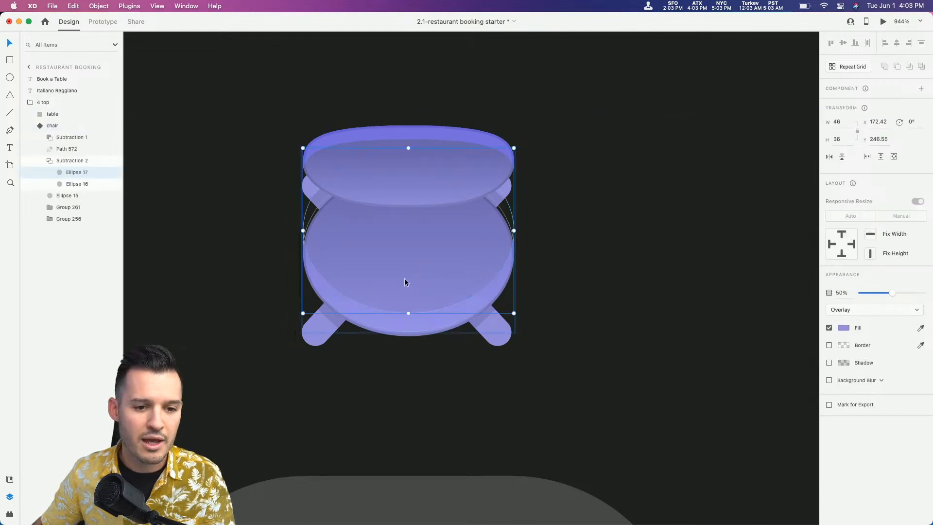
pyautogui.click(50, 161)
pyautogui.click(63, 161)
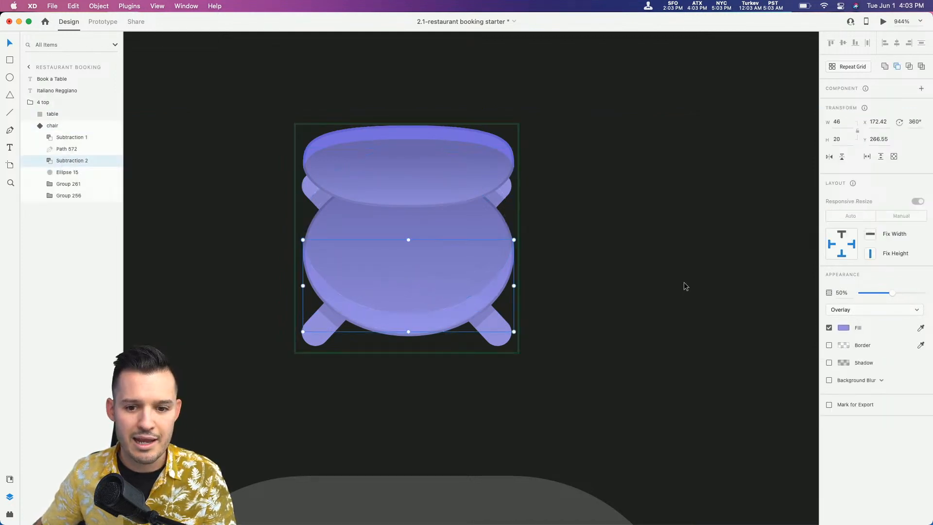
pyautogui.click(846, 328)
pyautogui.moveTo(751, 315); pyautogui.dragTo(709, 283)
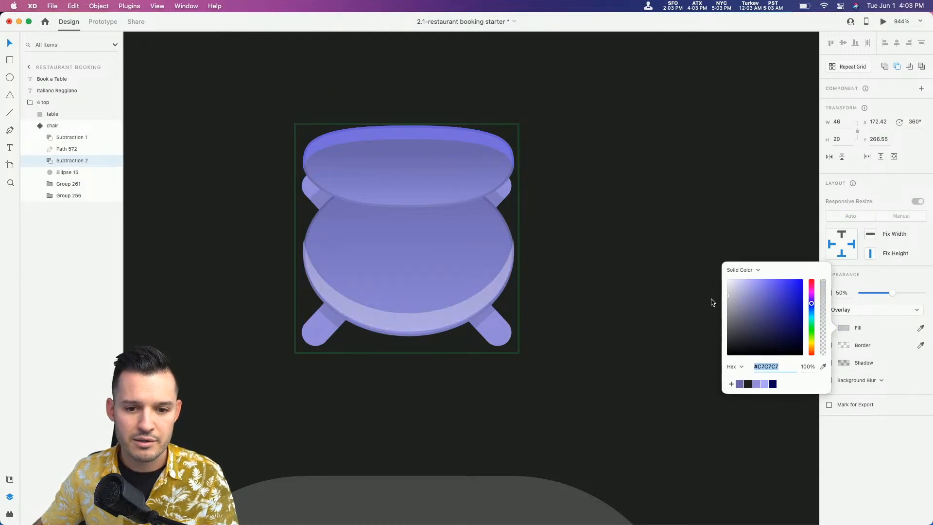
# Replace the gradient of the seat shape, Ellipse 15, with a solid gray fill, #747474
pyautogui.click(72, 173)
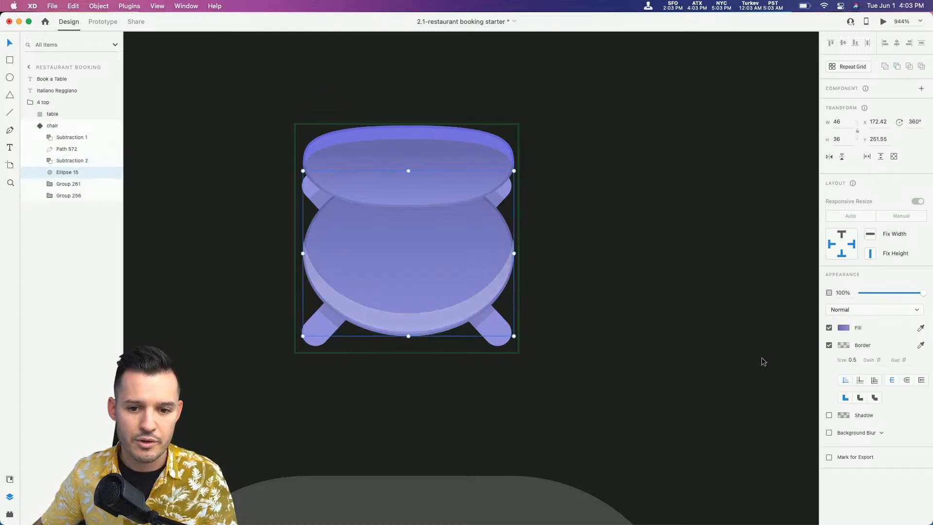
pyautogui.click(844, 330)
pyautogui.click(761, 263)
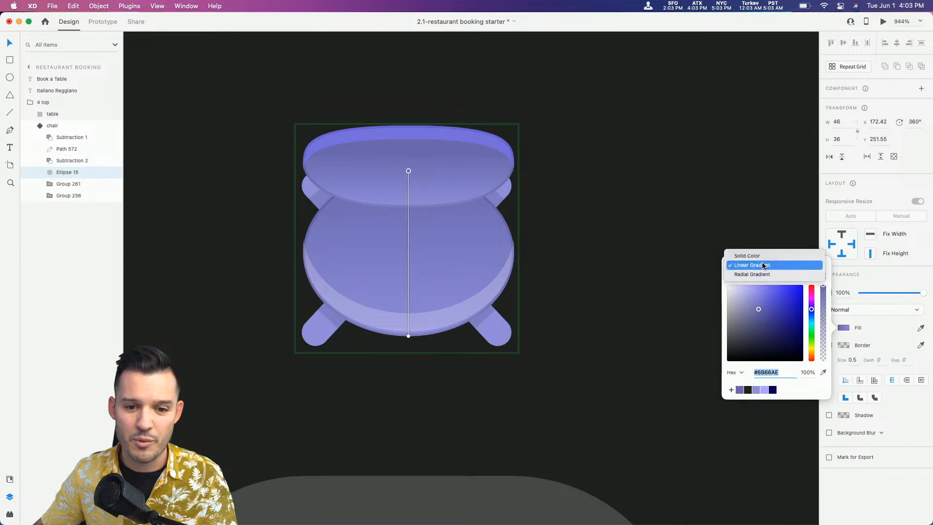
pyautogui.click(761, 255)
pyautogui.moveTo(738, 312)
pyautogui.mouseDown()
pyautogui.moveTo(724, 291)
pyautogui.moveTo(719, 321)
pyautogui.mouseUp()
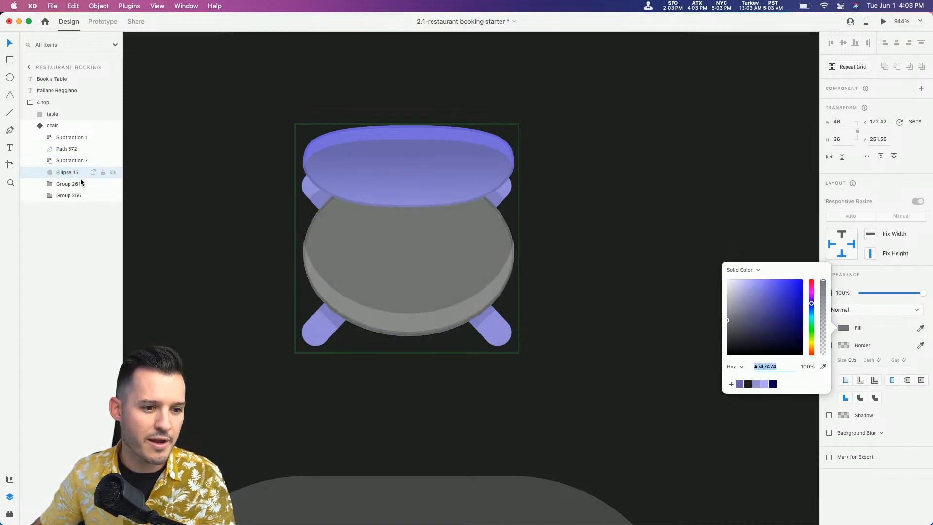
# Change the fill of the backrest's rim shape, Subtraction 1, to a light neutral gray
pyautogui.click(68, 137)
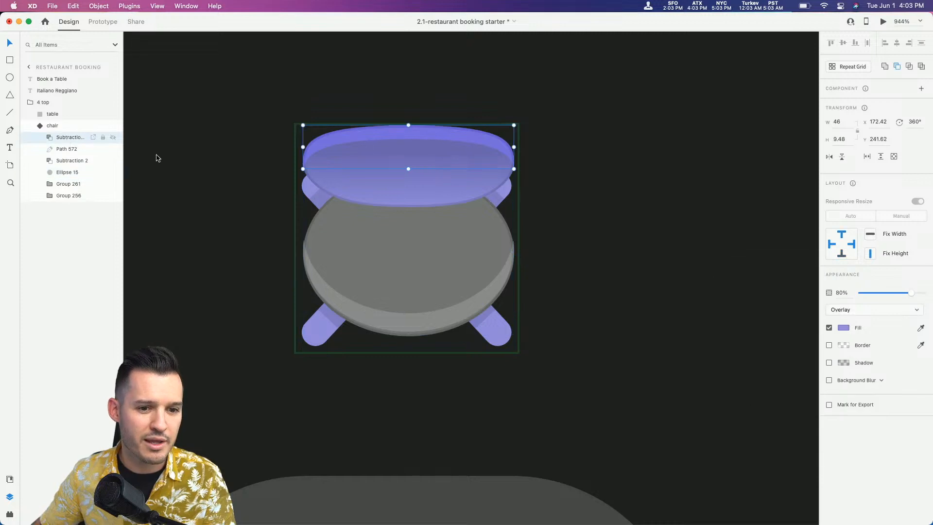
pyautogui.click(843, 328)
pyautogui.moveTo(752, 286); pyautogui.dragTo(727, 312)
pyautogui.moveTo(700, 308); pyautogui.dragTo(700, 303)
# Replace the gradient of the backrest shape, Path 572, with a solid neutral gray fill
pyautogui.click(67, 152)
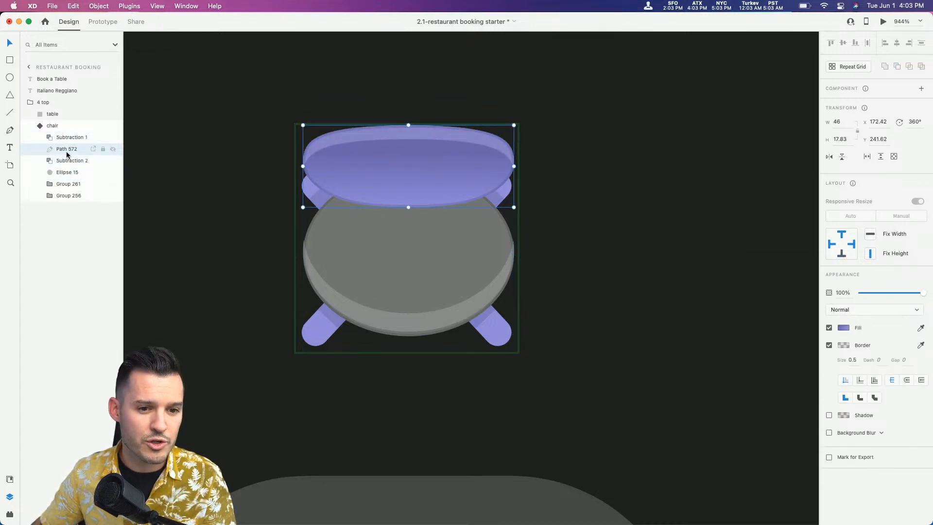
pyautogui.click(843, 329)
pyautogui.click(743, 264)
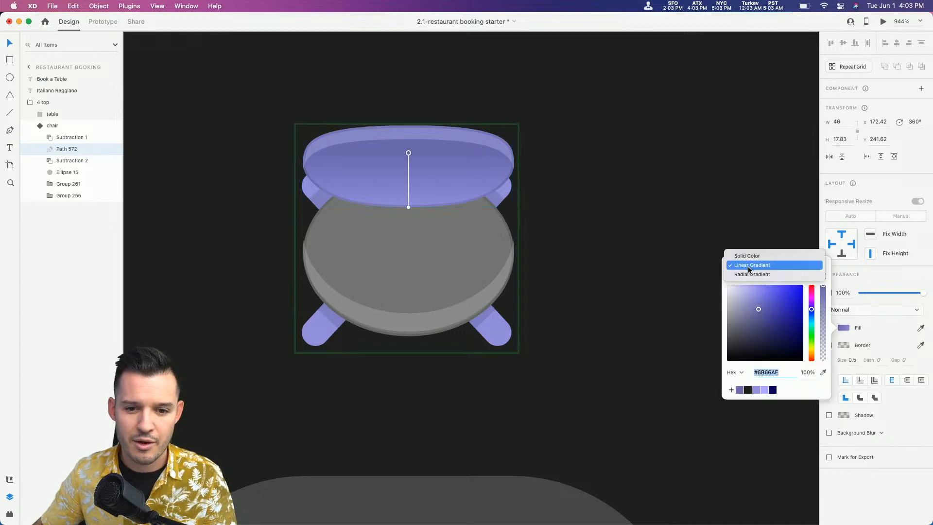
pyautogui.click(748, 257)
pyautogui.moveTo(753, 291); pyautogui.dragTo(706, 319)
# Fill both chair leg groups, Group 255 and Group 254, with dark gray #696969
pyautogui.click(315, 339)
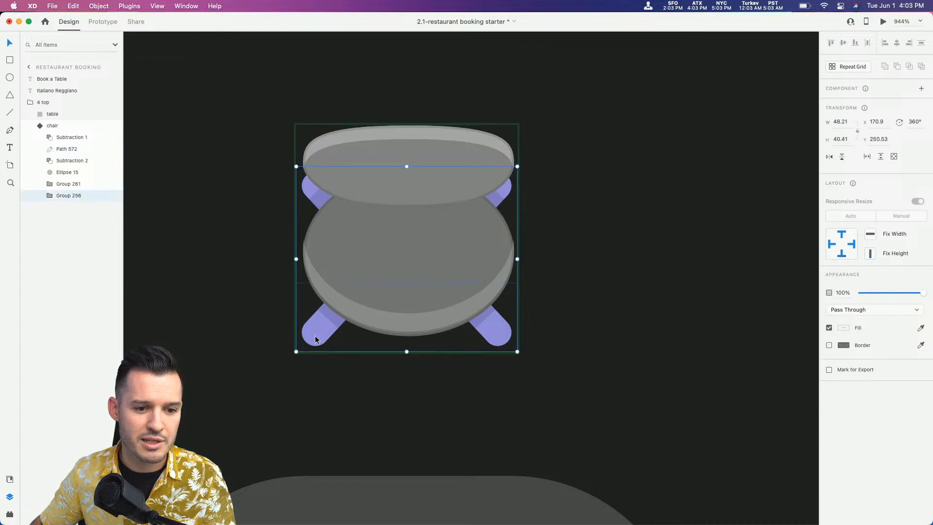
pyautogui.doubleClick(315, 340)
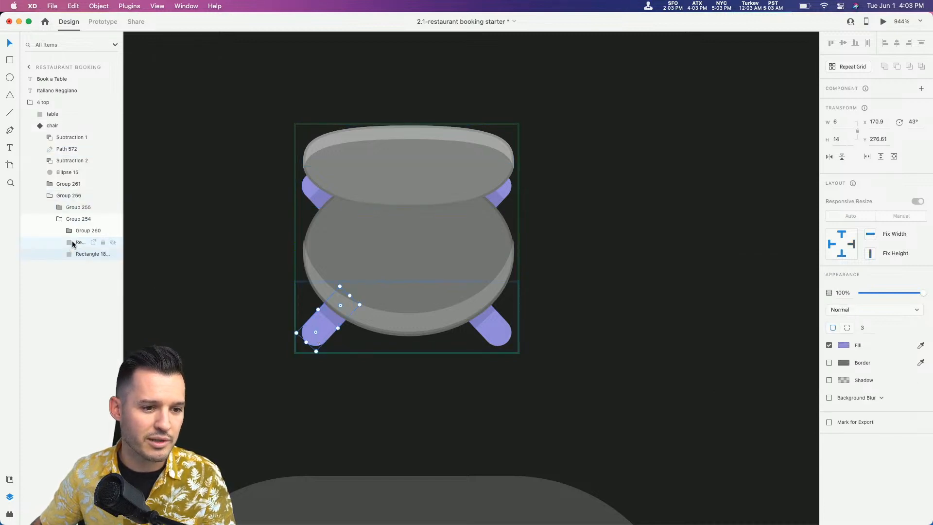
pyautogui.click(58, 220)
pyautogui.click(69, 208)
pyautogui.keyDown('shift'); pyautogui.click(70, 219); pyautogui.keyUp('shift')
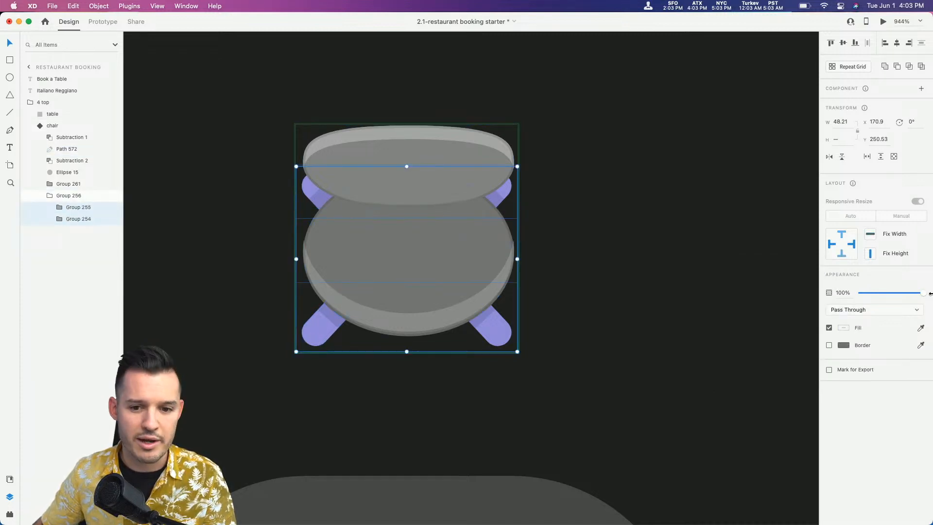
pyautogui.click(842, 328)
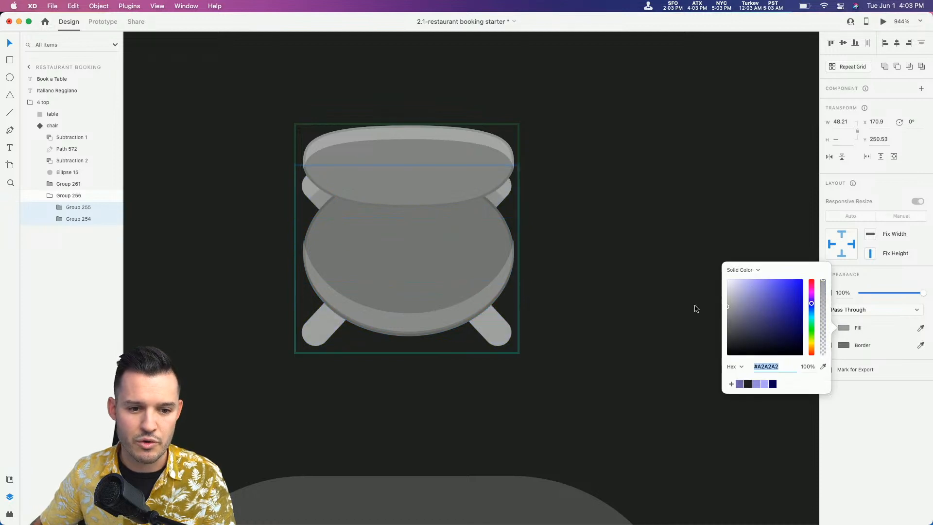
pyautogui.moveTo(695, 323)
pyautogui.mouseDown()
pyautogui.moveTo(695, 333)
pyautogui.moveTo(700, 324)
pyautogui.mouseUp()
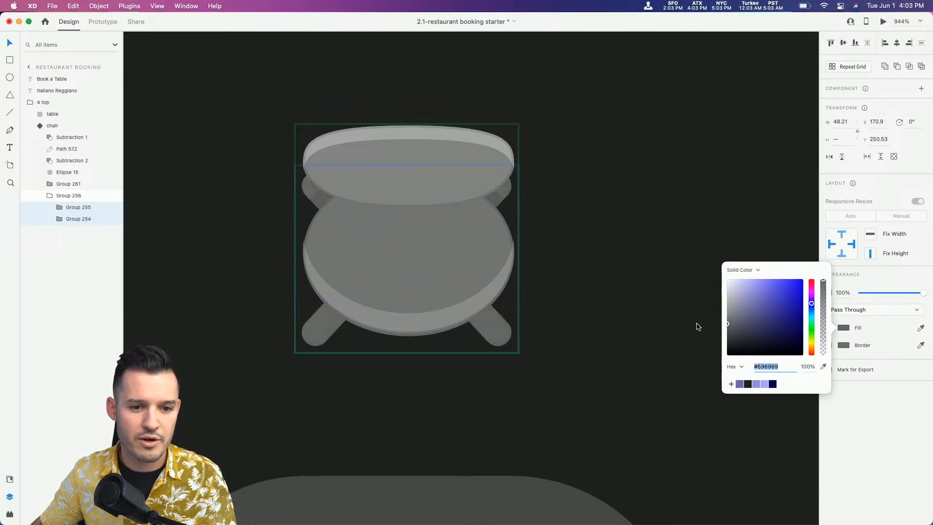
pyautogui.click(636, 279)
# Switch the chair component back to its Default State
pyautogui.press('super+minus')
pyautogui.press('super+minus')
pyautogui.press('super+minus')
pyautogui.press('super+minus')
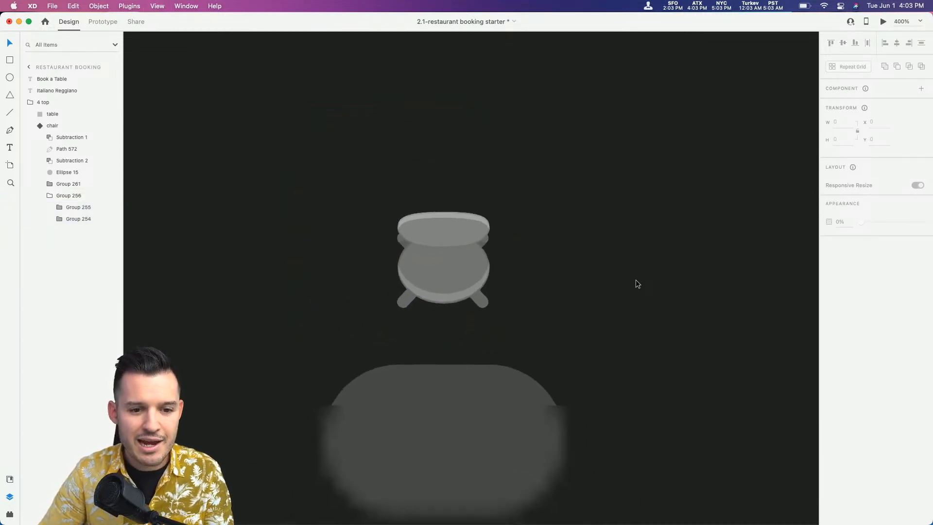
pyautogui.scroll(-3, 647, 350)
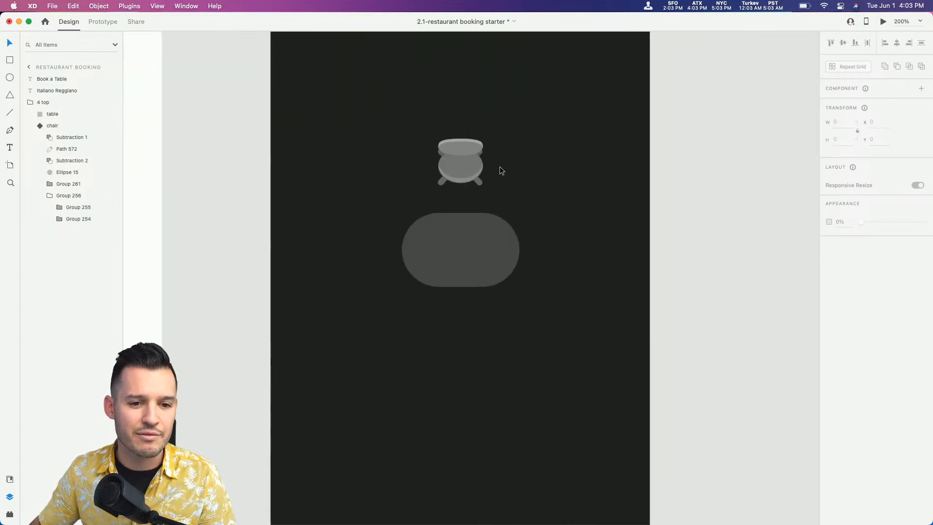
pyautogui.click(465, 162)
pyautogui.click(859, 103)
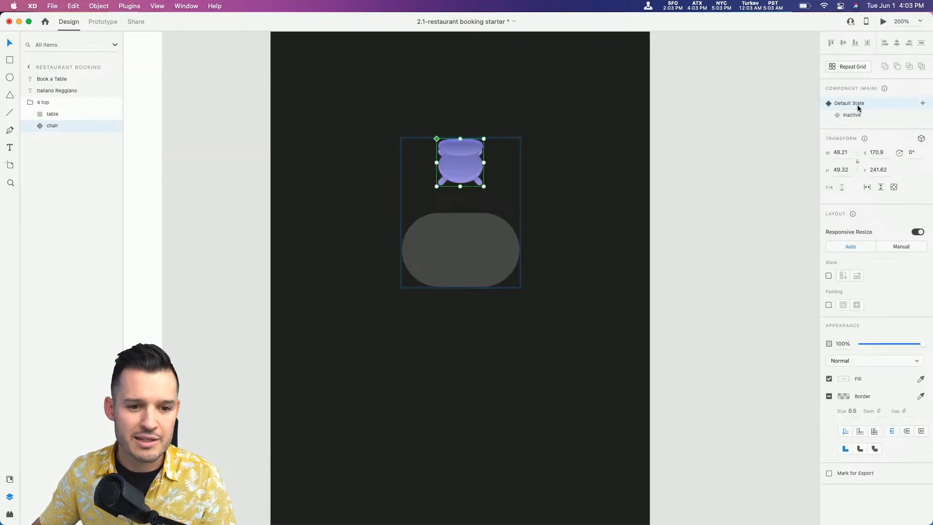
# Place a copy of the chair left of the table at about X 39, Y 331, and delete the main chair above the table
pyautogui.moveTo(469, 175); pyautogui.dragTo(336, 255)
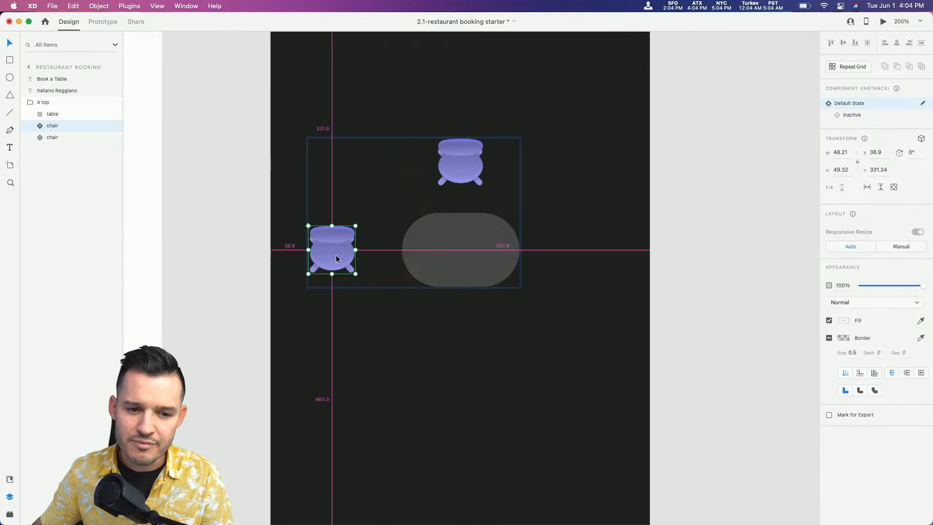
pyautogui.click(454, 175)
pyautogui.press('Delete')
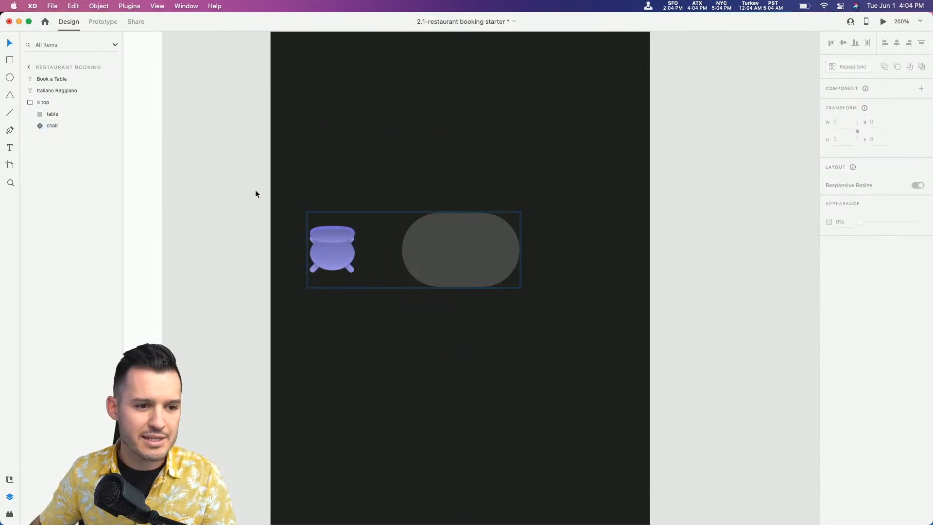
# Place instances of the chair component on all four sides of the table, each rotated to face it
pyautogui.click(9, 479)
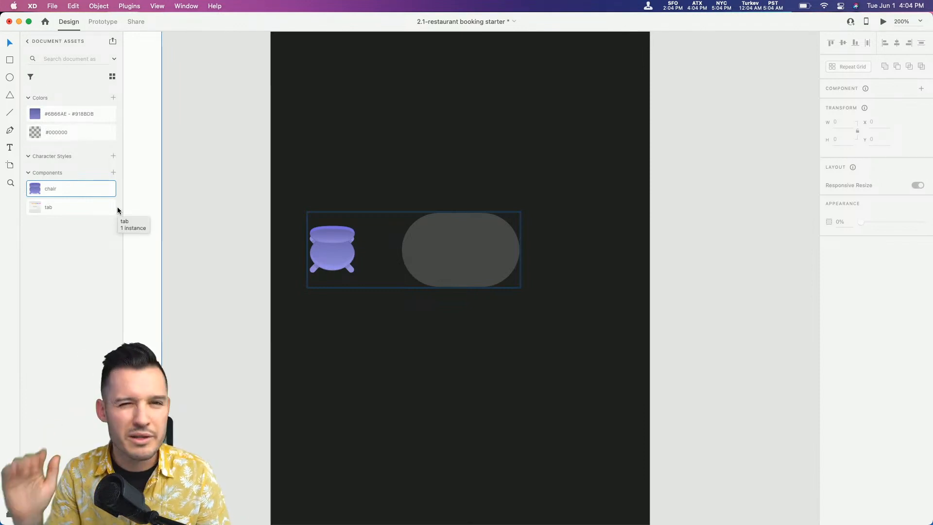
pyautogui.moveTo(333, 238); pyautogui.dragTo(346, 245)
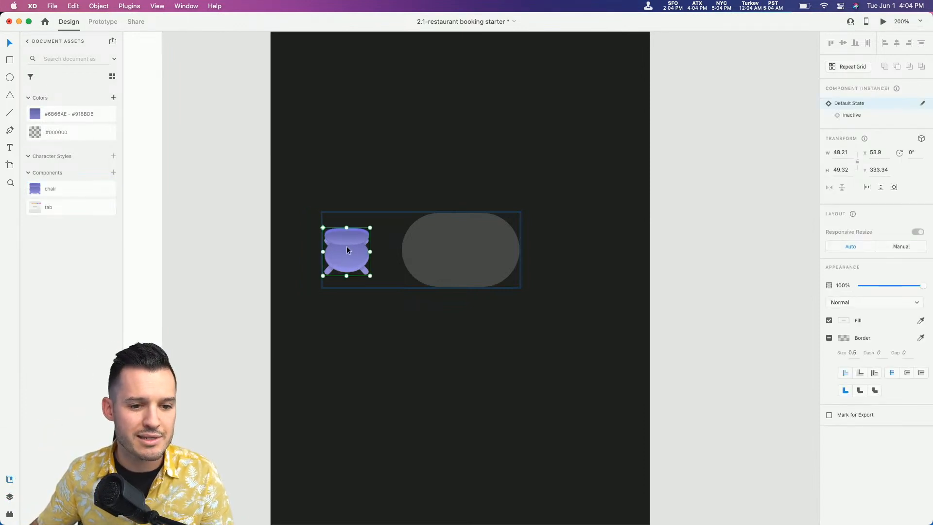
pyautogui.click(44, 193)
pyautogui.scroll(5, 43, 192)
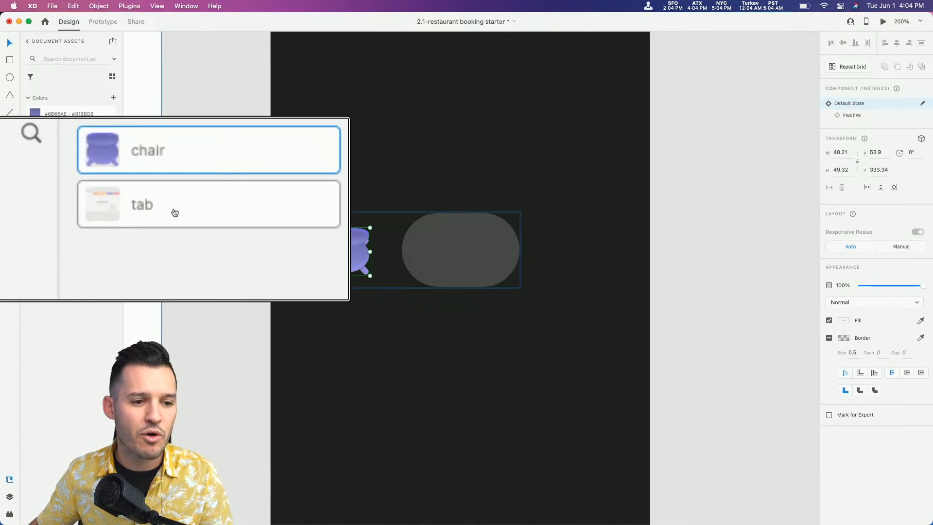
pyautogui.scroll(-5, 60, 190)
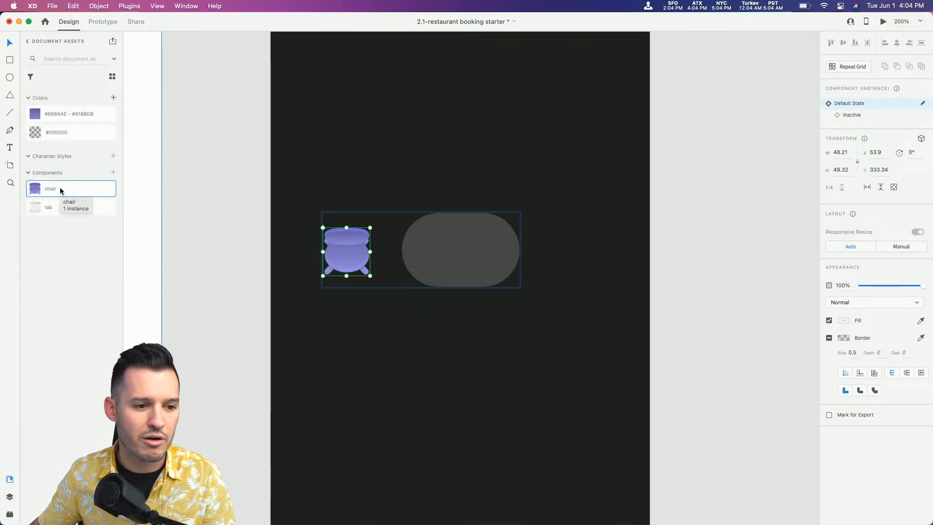
pyautogui.moveTo(373, 224); pyautogui.dragTo(461, 179)
pyautogui.moveTo(488, 145); pyautogui.dragTo(407, 377)
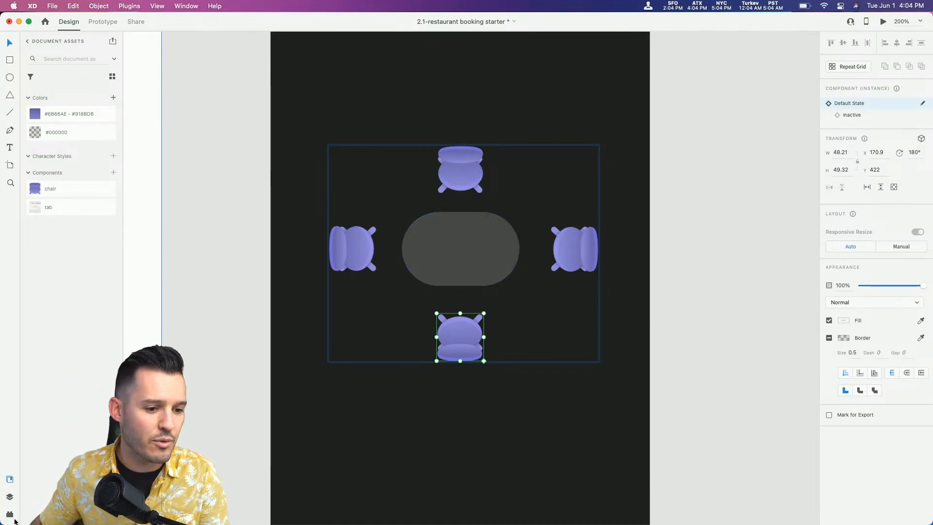
# Move the lower and right chairs of the 4 top group slightly closer to the table to even out the spacing
pyautogui.click(10, 497)
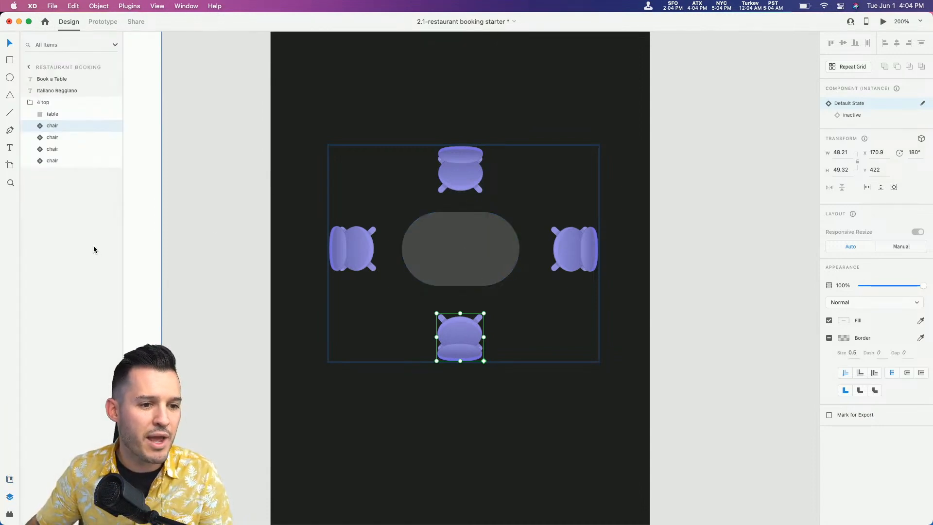
pyautogui.click(43, 102)
pyautogui.press('super+minus')
pyautogui.press('super+minus')
pyautogui.press('super+minus')
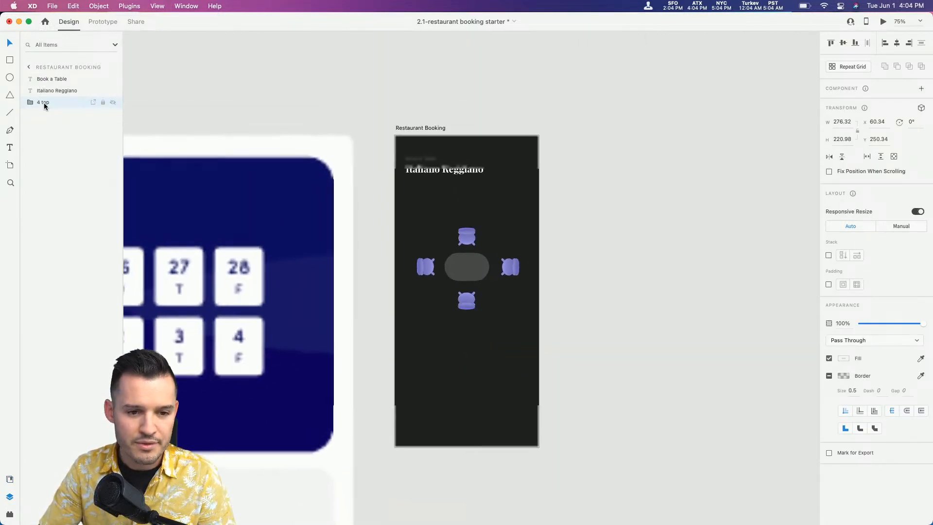
pyautogui.press('super+plus')
pyautogui.moveTo(677, 381); pyautogui.dragTo(565, 334)
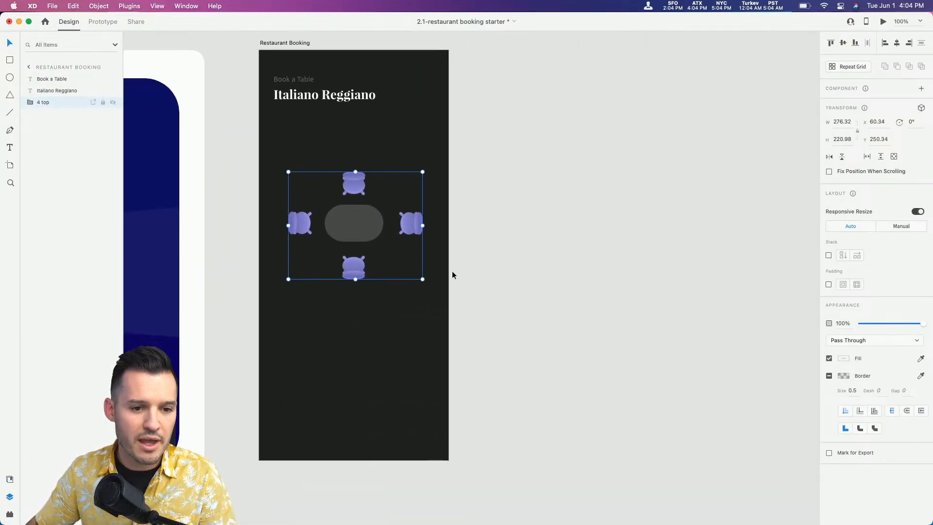
pyautogui.doubleClick(356, 270)
pyautogui.moveTo(355, 270); pyautogui.dragTo(356, 264)
pyautogui.moveTo(411, 223); pyautogui.dragTo(407, 223)
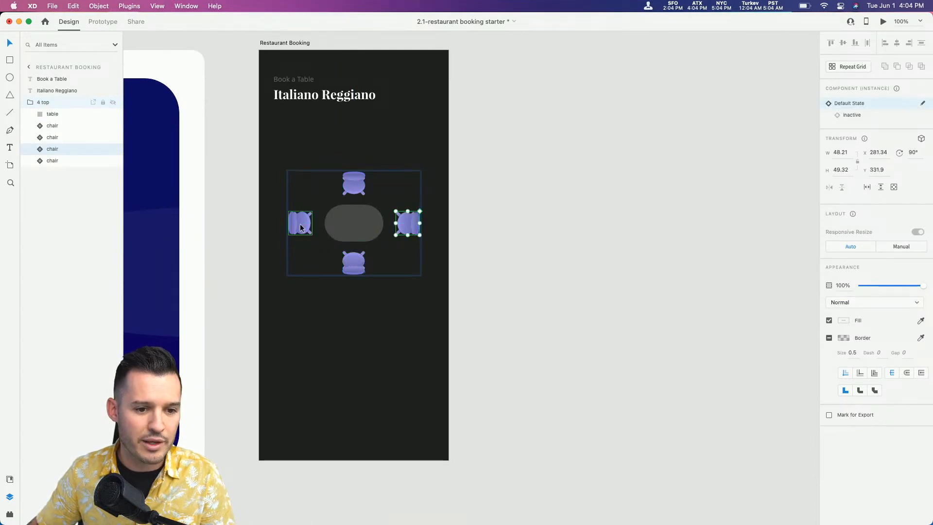
pyautogui.moveTo(301, 226); pyautogui.dragTo(299, 224)
pyautogui.click(460, 222)
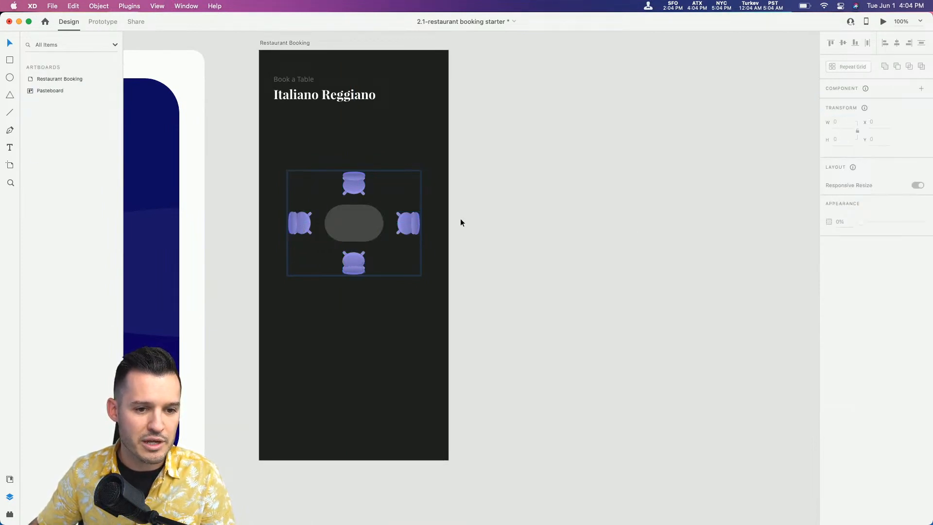
# Move the 4 top group onto the pasteboard beside the artboard, at about X 1329, Y 409, and make it a component
pyautogui.click(371, 232)
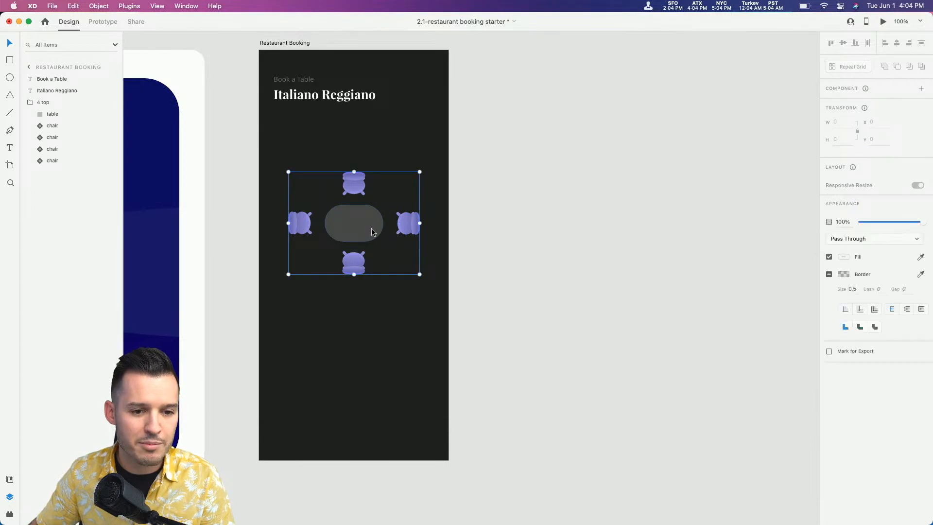
pyautogui.moveTo(371, 231); pyautogui.dragTo(598, 245)
pyautogui.hscroll(4, 583, 229)
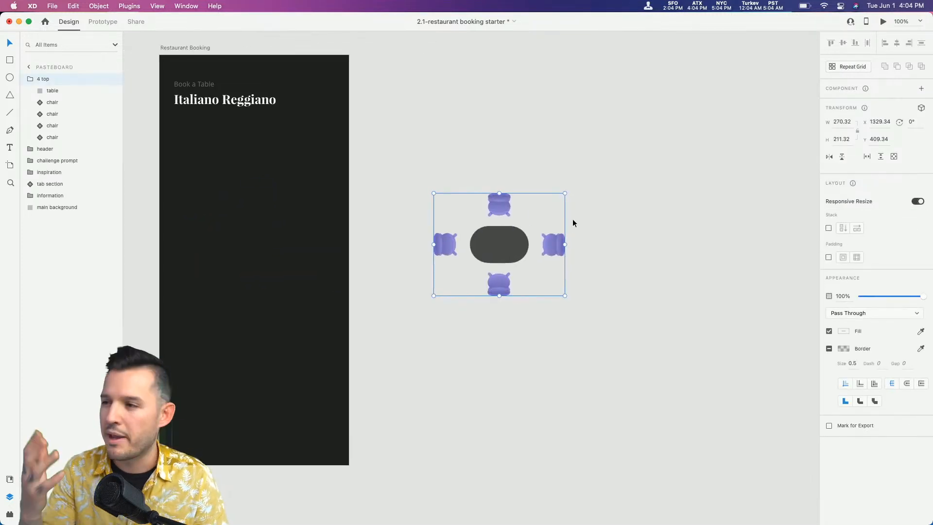
pyautogui.hscroll(2, 572, 220)
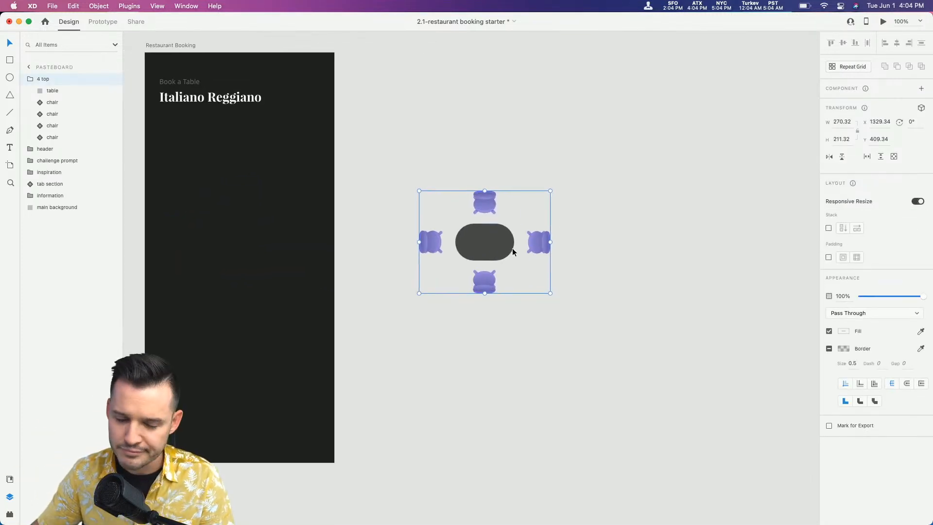
pyautogui.hscroll(3, 535, 247)
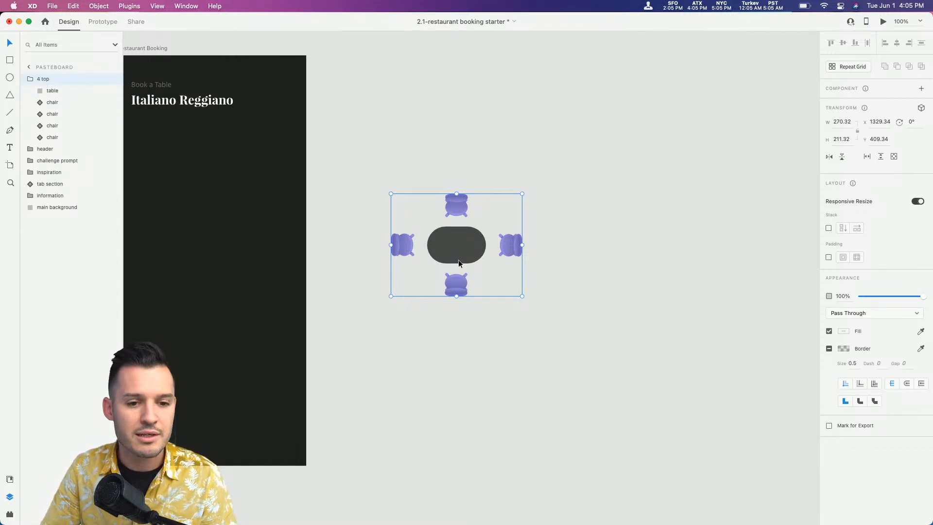
pyautogui.press('super+k')
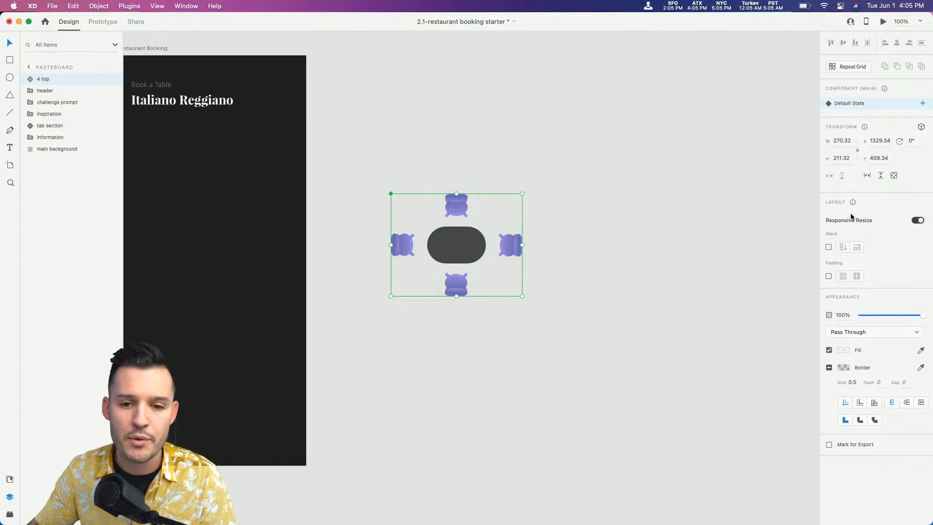
# Add a new state named "inactive table" to the 4 top component
pyautogui.click(922, 103)
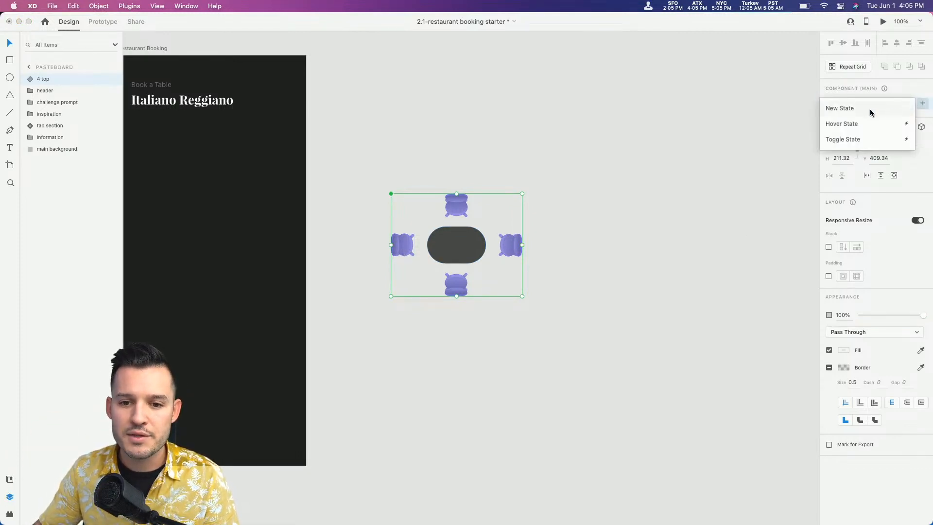
pyautogui.click(870, 112)
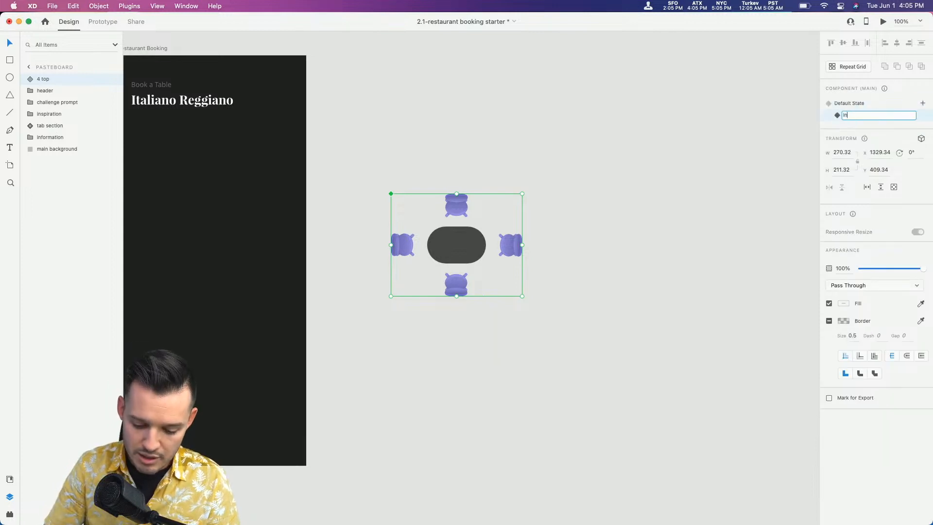
pyautogui.write('inactive table')
pyautogui.press('Return')
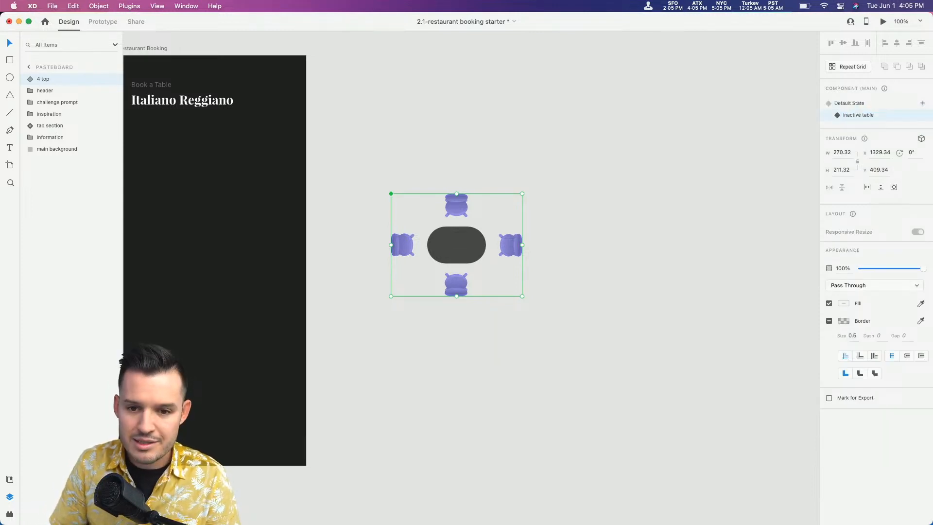
# Switch all four chairs in the inactive table state to their Inactive state
pyautogui.doubleClick(459, 208)
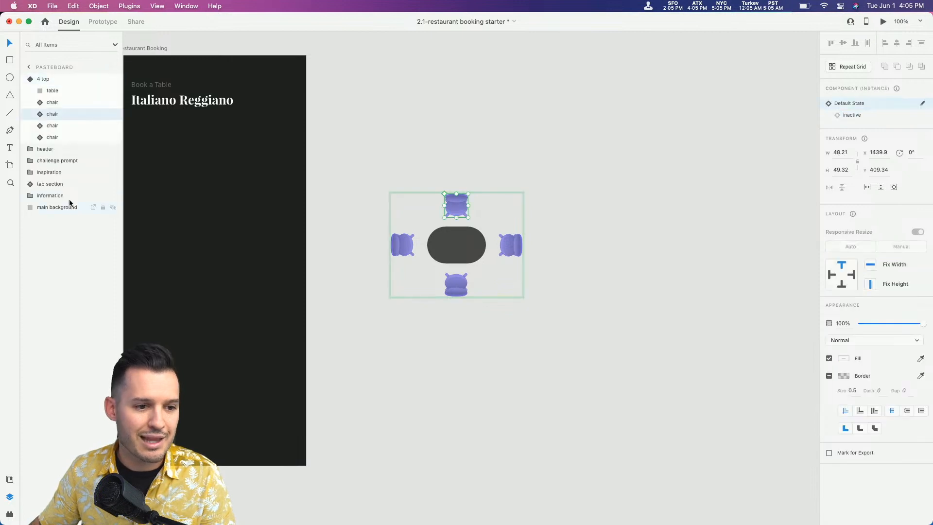
pyautogui.keyDown('shift'); pyautogui.click(58, 107); pyautogui.keyUp('shift')
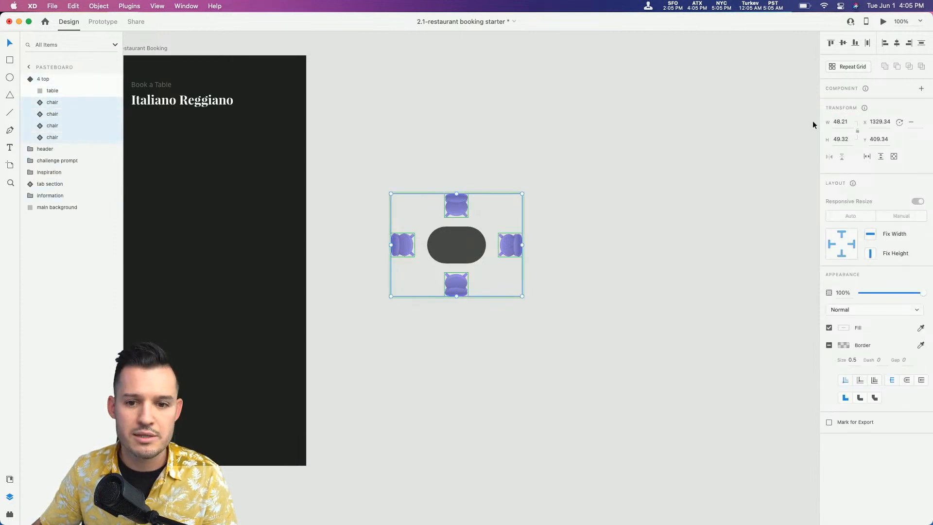
pyautogui.click(58, 102)
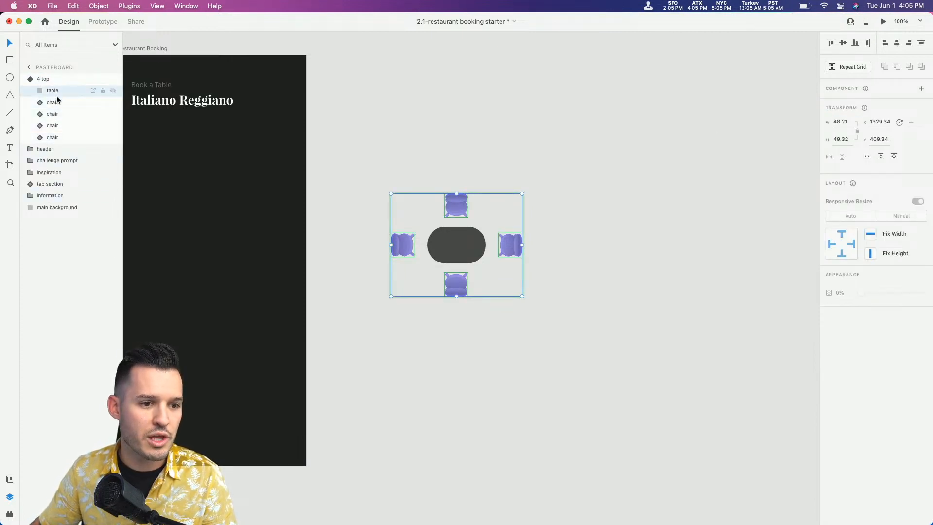
pyautogui.click(867, 116)
pyautogui.click(73, 113)
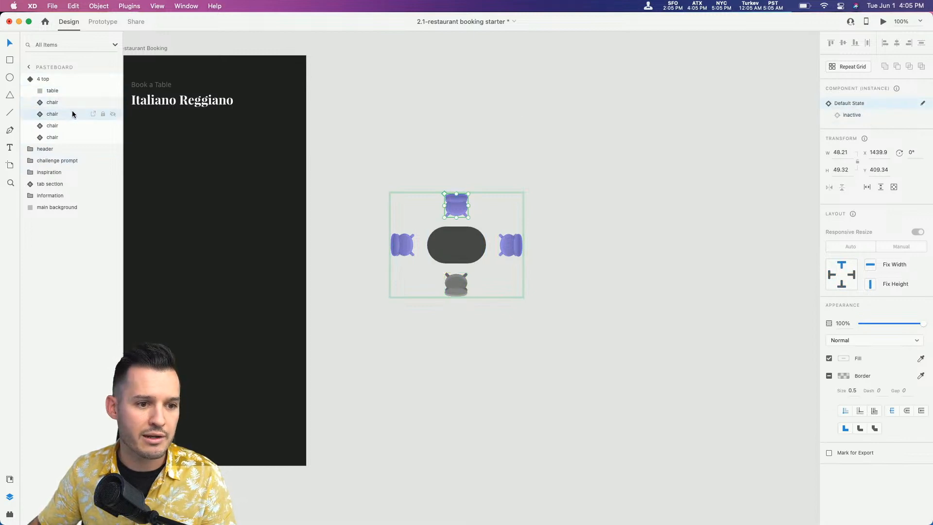
pyautogui.click(854, 118)
pyautogui.click(97, 125)
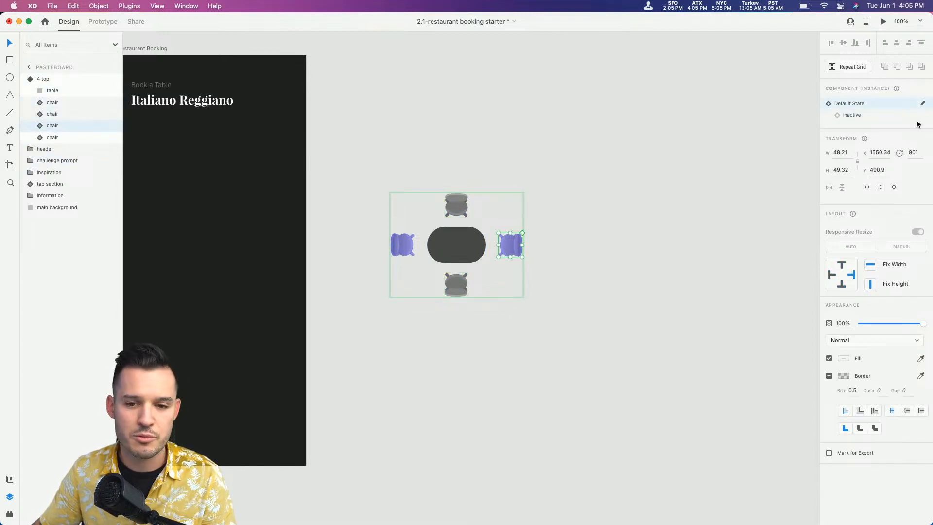
pyautogui.click(867, 116)
pyautogui.click(102, 137)
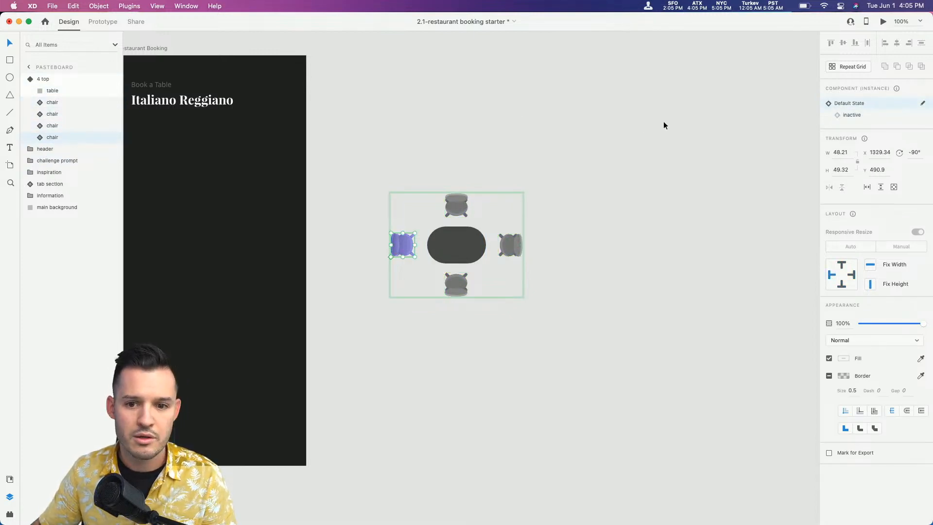
pyautogui.click(851, 117)
# Compare the two states of the 4 top component and leave it on Default State
pyautogui.click(615, 156)
pyautogui.click(473, 236)
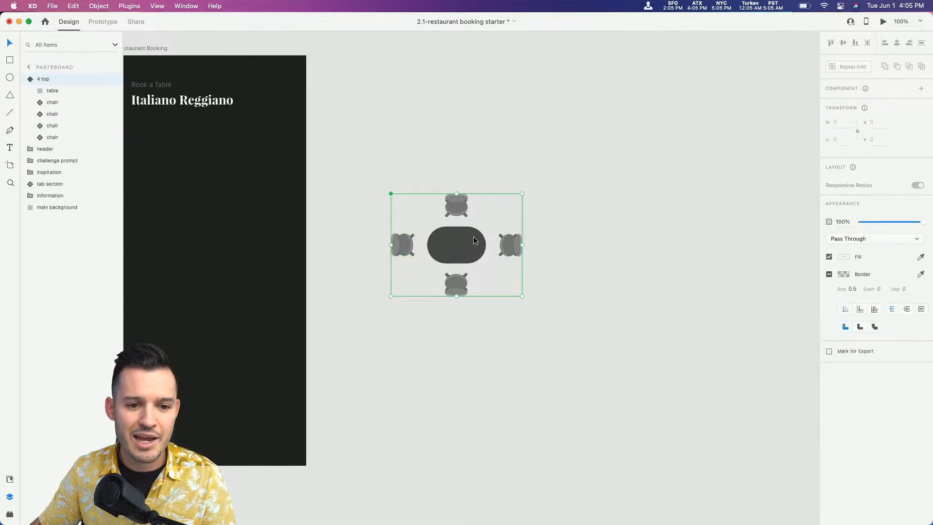
pyautogui.click(864, 104)
pyautogui.click(863, 116)
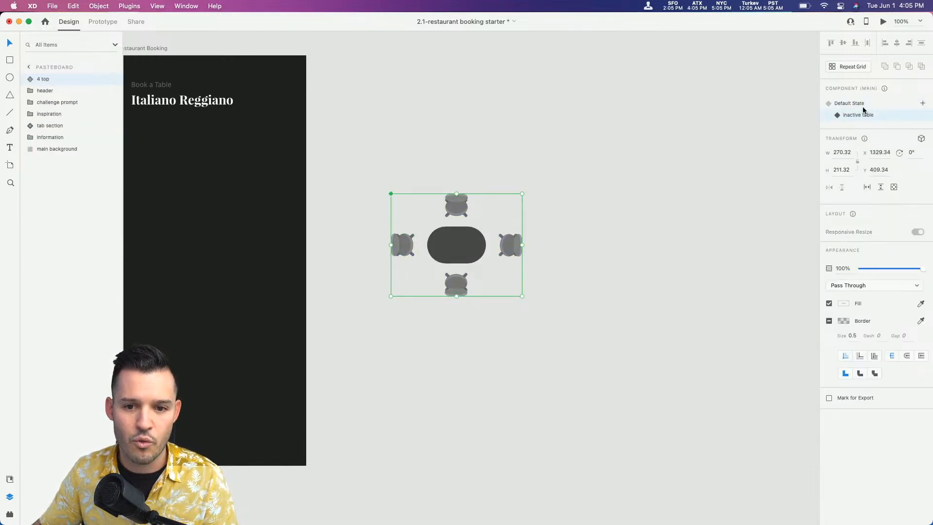
pyautogui.click(864, 104)
pyautogui.click(588, 147)
# Duplicate the 4 top component up and to the right, rotate the copy 45°, and shift both tables farther from the artboard
pyautogui.moveTo(552, 152); pyautogui.dragTo(594, 120)
pyautogui.moveTo(638, 170); pyautogui.dragTo(653, 194)
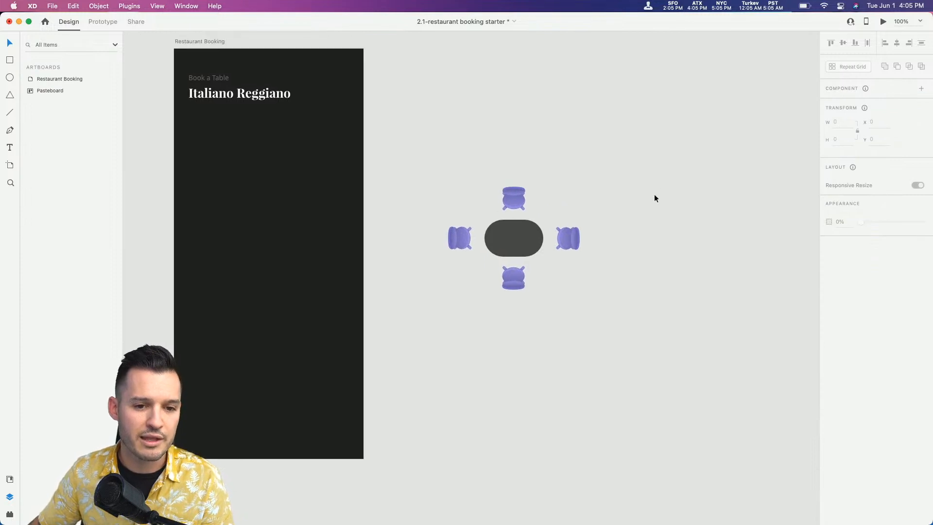
pyautogui.moveTo(618, 219); pyautogui.dragTo(527, 272)
pyautogui.moveTo(425, 278); pyautogui.dragTo(526, 185)
pyautogui.moveTo(590, 142); pyautogui.dragTo(589, 202)
pyautogui.keyDown('shift'); pyautogui.click(475, 295); pyautogui.keyUp('shift')
pyautogui.moveTo(474, 295); pyautogui.dragTo(624, 302)
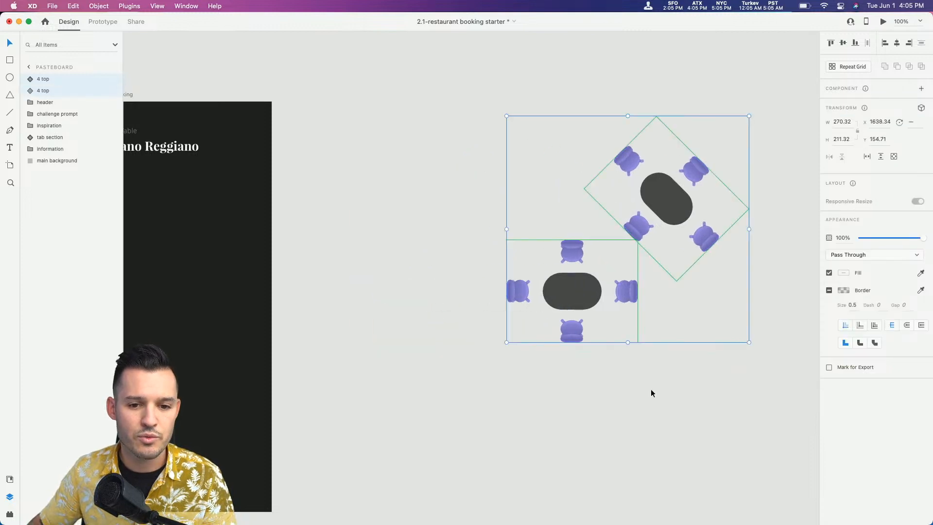
# Move the rotated copy to about X 1836, Y 131 and switch it to the inactive table state
pyautogui.click(650, 390)
pyautogui.moveTo(678, 196); pyautogui.dragTo(696, 184)
pyautogui.click(858, 114)
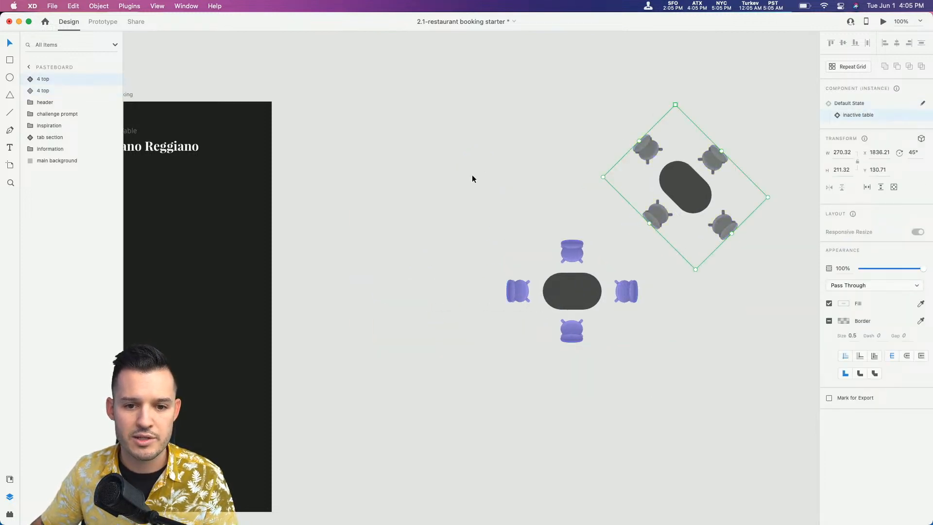
pyautogui.click(473, 177)
# Place a copy of the inactive table above and left of the main table, at about X 1362, Y 131, rotated -45°
pyautogui.scroll(2, 723, 215)
pyautogui.hscroll(-3, 724, 216)
pyautogui.moveTo(724, 216); pyautogui.dragTo(471, 209)
pyautogui.moveTo(474, 128); pyautogui.dragTo(377, 204)
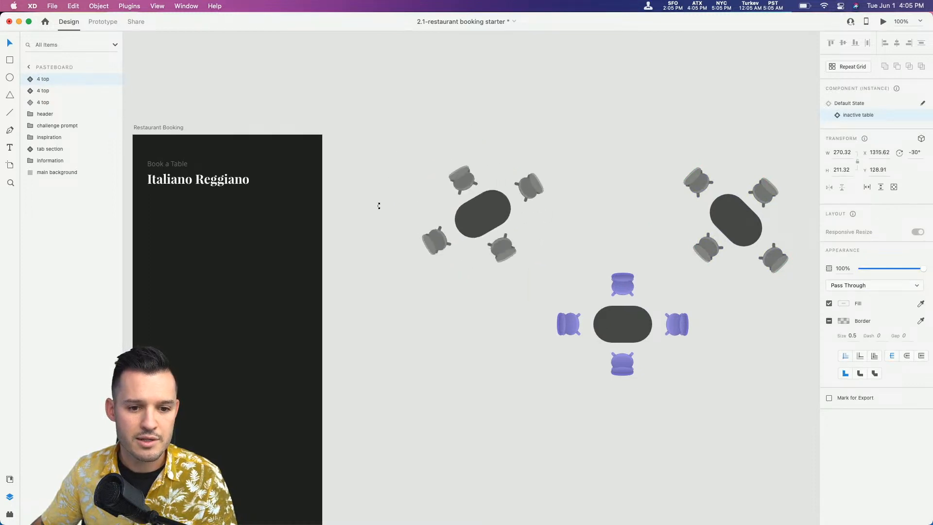
pyautogui.moveTo(474, 208); pyautogui.dragTo(527, 215)
# Add inactive table copies below left and below right of the main table, angled to mirror the upper pair
pyautogui.scroll(-3, 549, 171)
pyautogui.hscroll(3, 550, 171)
pyautogui.moveTo(460, 164); pyautogui.dragTo(465, 373)
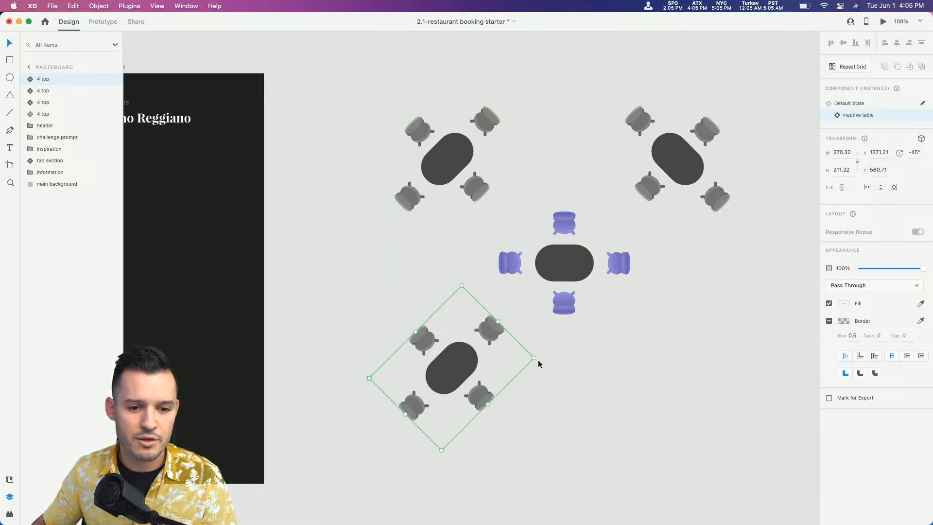
pyautogui.moveTo(536, 360); pyautogui.dragTo(456, 427)
pyautogui.click(443, 401)
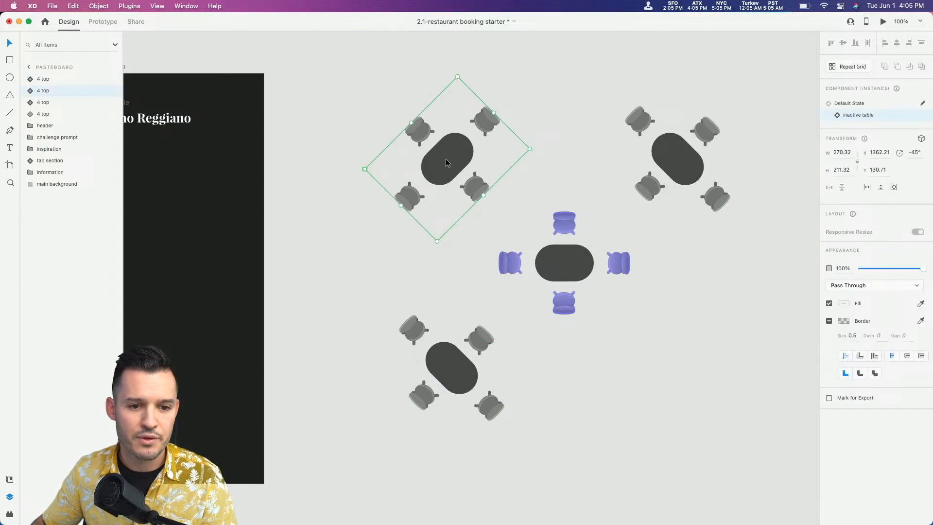
pyautogui.moveTo(445, 161); pyautogui.dragTo(672, 366)
# Place three unrotated inactive table copies in an evenly spaced column right of the angled tables, at about X 2603, Y 133
pyautogui.press('super+minus')
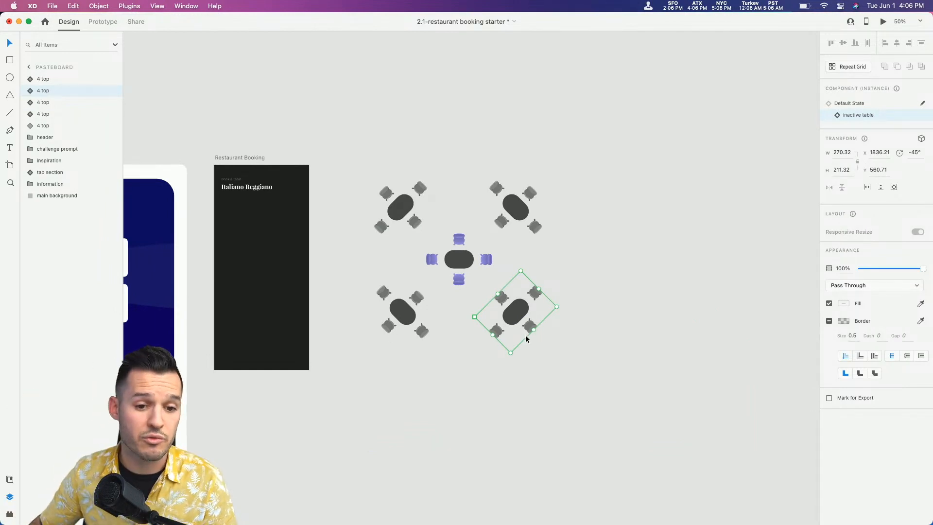
pyautogui.moveTo(515, 314); pyautogui.dragTo(692, 304)
pyautogui.moveTo(699, 256); pyautogui.dragTo(692, 156)
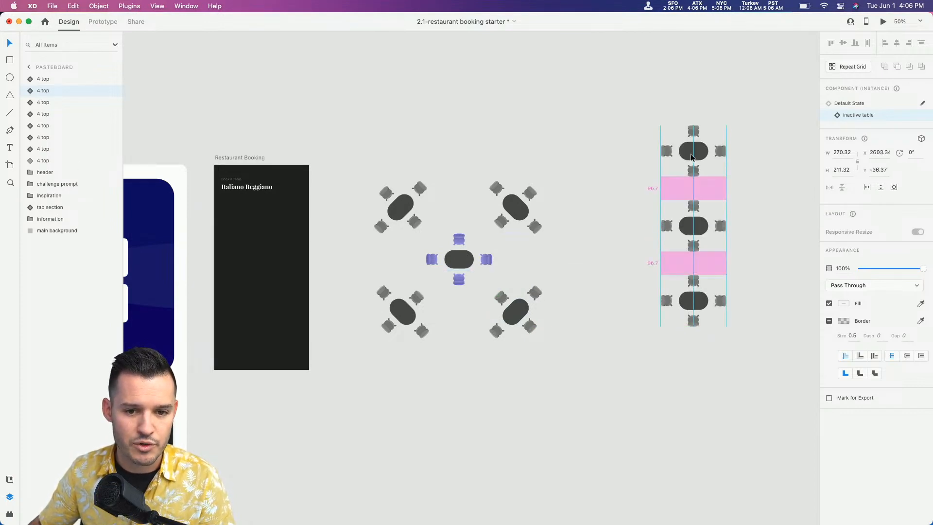
pyautogui.keyDown('shift'); pyautogui.click(680, 232); pyautogui.keyUp('shift')
pyautogui.keyDown('shift'); pyautogui.click(694, 301); pyautogui.keyUp('shift')
pyautogui.moveTo(693, 302); pyautogui.dragTo(695, 338)
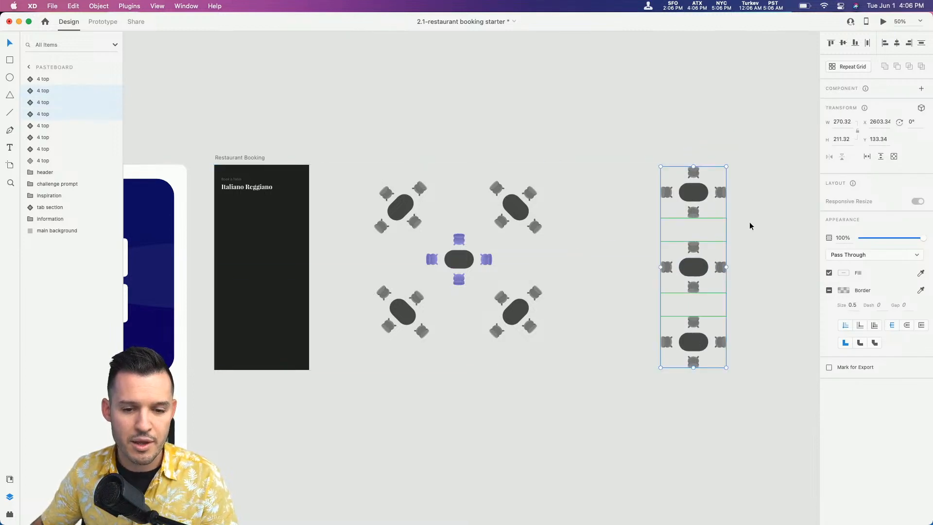
# Group all eight table components on the pasteboard and name the group "layout"
pyautogui.moveTo(742, 128); pyautogui.dragTo(382, 391)
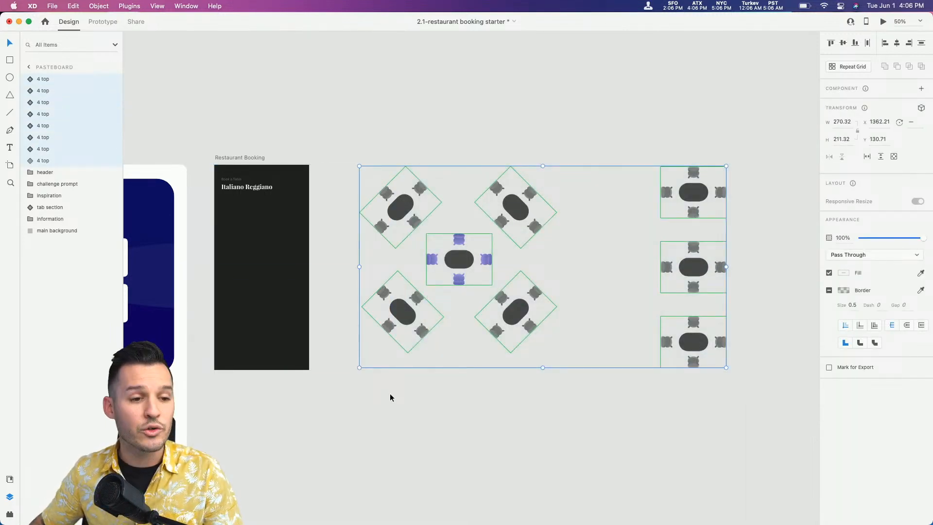
pyautogui.press('super+g')
pyautogui.doubleClick(50, 79)
pyautogui.write('layout')
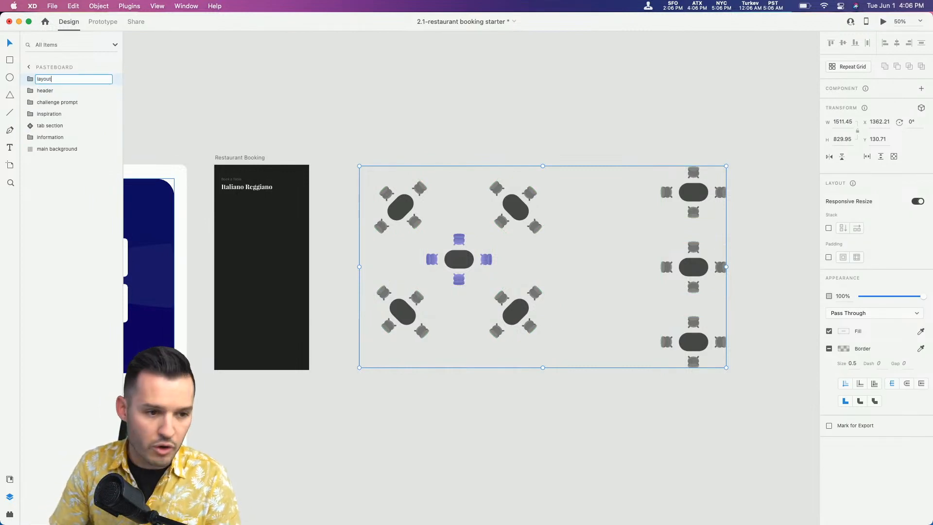
pyautogui.press('Return')
# Move the layout group onto the Restaurant Booking artboard with the purple-chaired table near its centre
pyautogui.hscroll(-3, 325, 188)
pyautogui.scroll(-1, 326, 188)
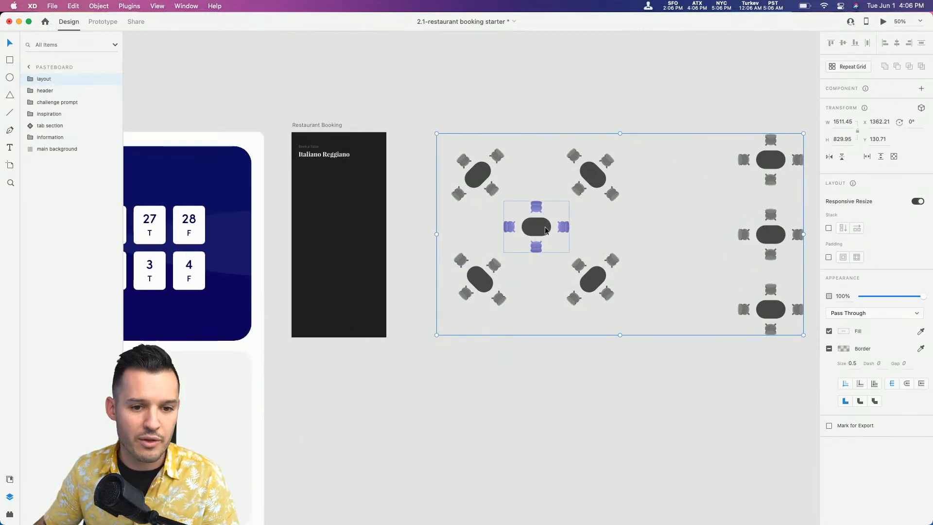
pyautogui.moveTo(544, 228); pyautogui.dragTo(343, 236)
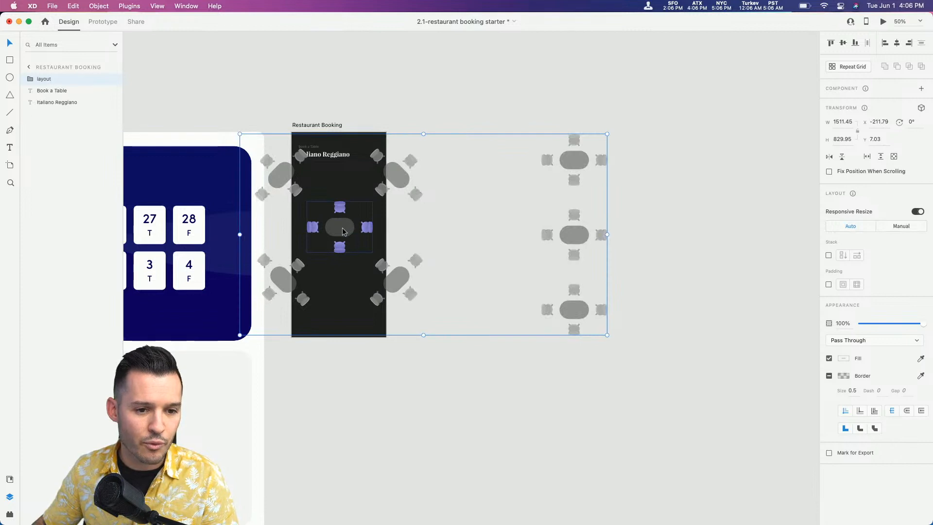
pyautogui.click(298, 112)
# Place the layout group behind the two heading texts in the stacking order and shift it slightly down the artboard
pyautogui.hscroll(-3, 340, 109)
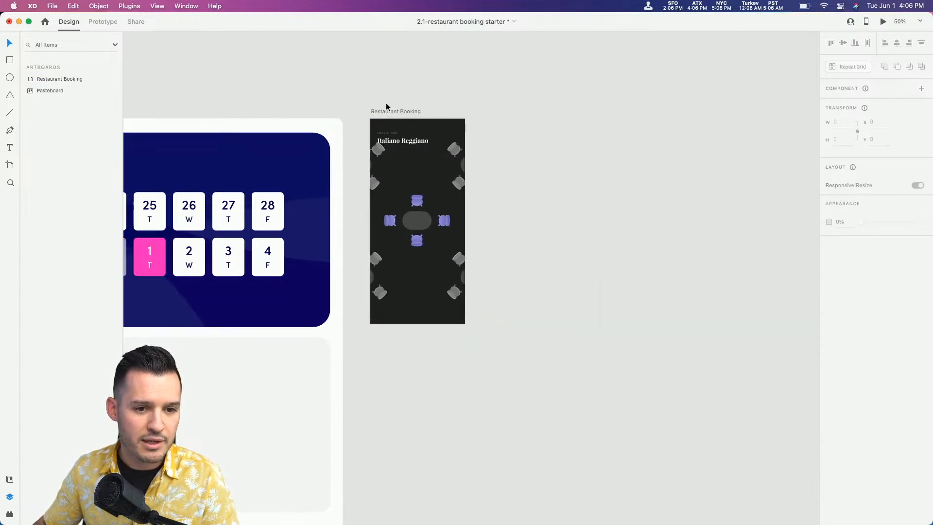
pyautogui.click(392, 112)
pyautogui.press('z')
pyautogui.moveTo(339, 94); pyautogui.dragTo(551, 302)
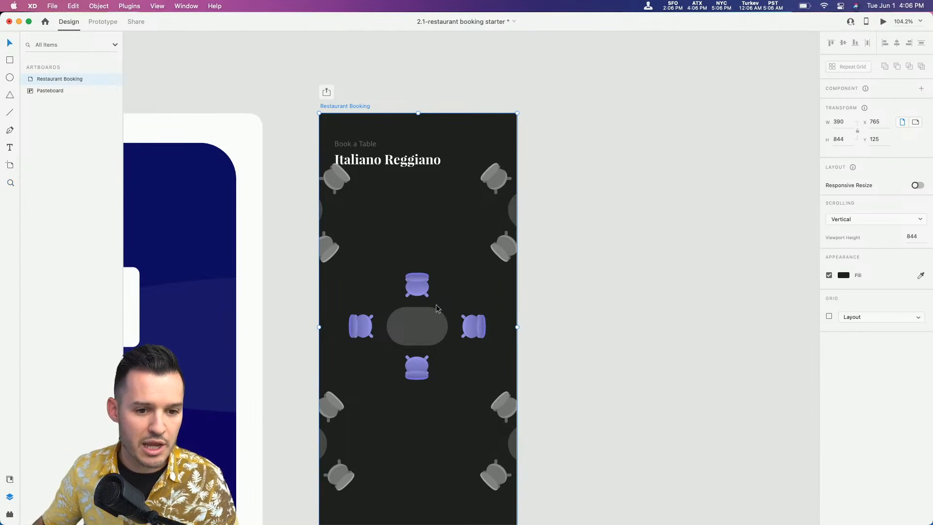
pyautogui.click(436, 308)
pyautogui.moveTo(43, 83); pyautogui.dragTo(43, 108)
pyautogui.moveTo(417, 323); pyautogui.dragTo(417, 336)
pyautogui.click(418, 81)
pyautogui.moveTo(634, 280); pyautogui.dragTo(656, 183)
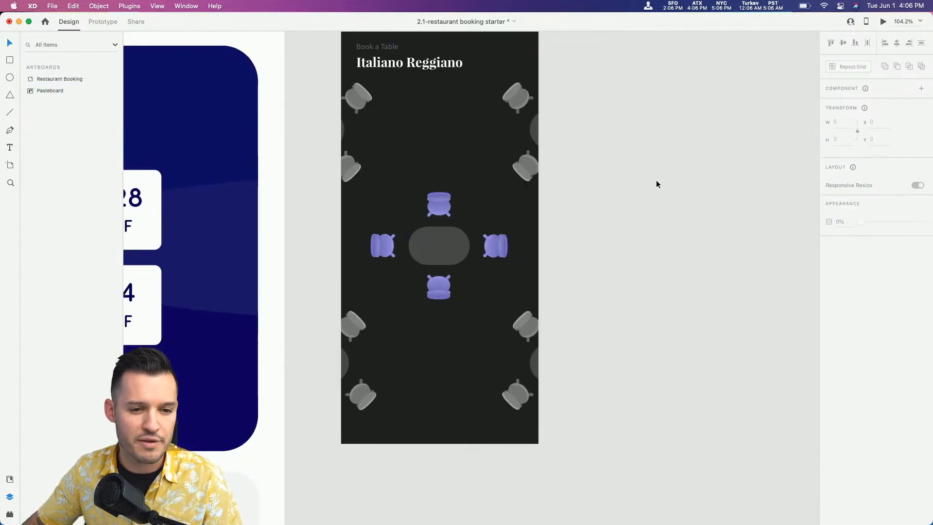
pyautogui.moveTo(650, 244); pyautogui.dragTo(655, 225)
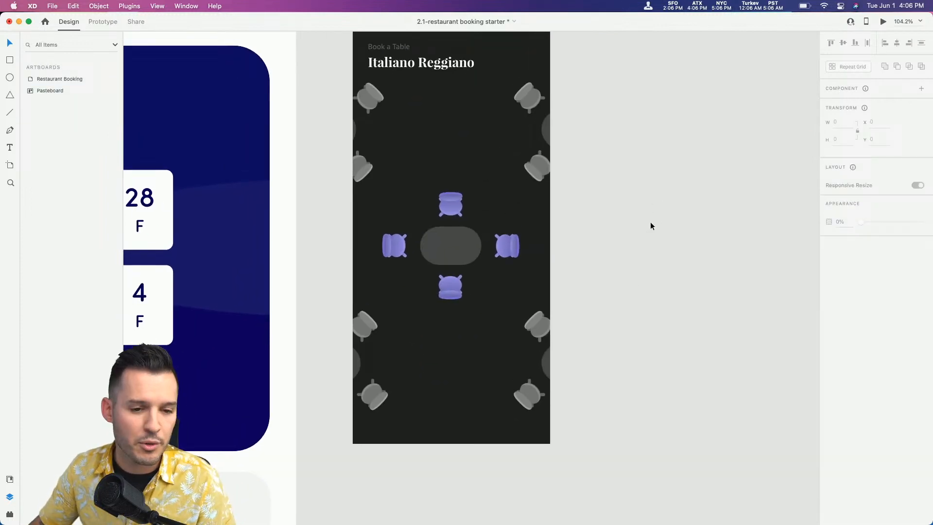
# Move the layout to Y 59.5, make it scroll in all directions, and fit its scroll area to Y 116.5, height 662.95
pyautogui.moveTo(452, 247); pyautogui.dragTo(447, 241)
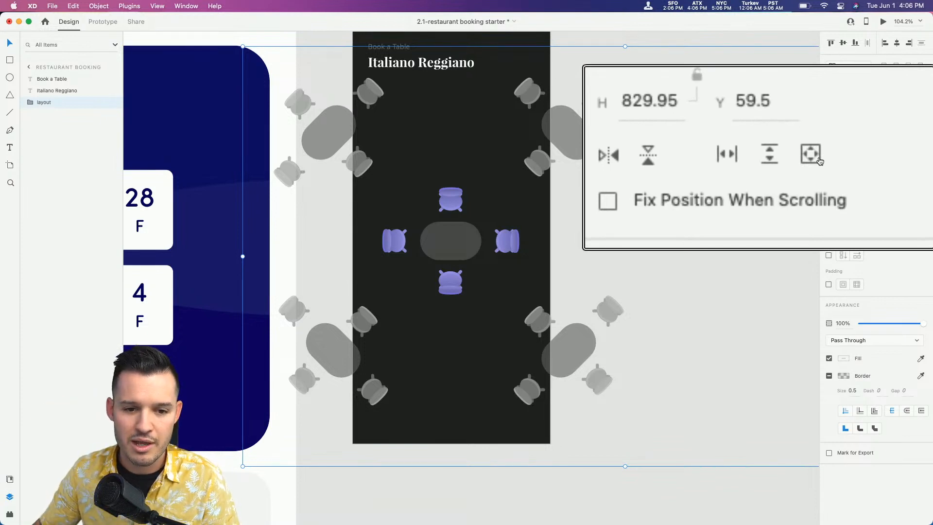
pyautogui.click(891, 155)
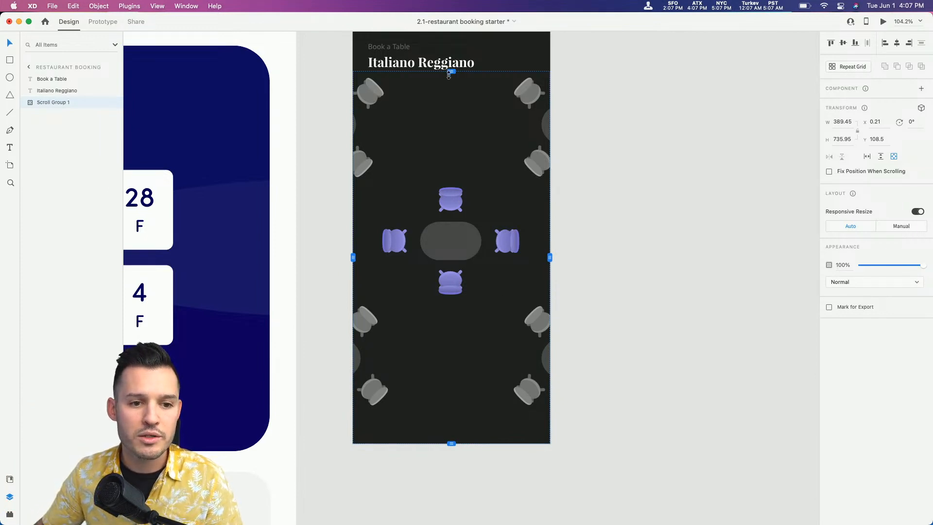
pyautogui.moveTo(449, 74); pyautogui.dragTo(449, 77)
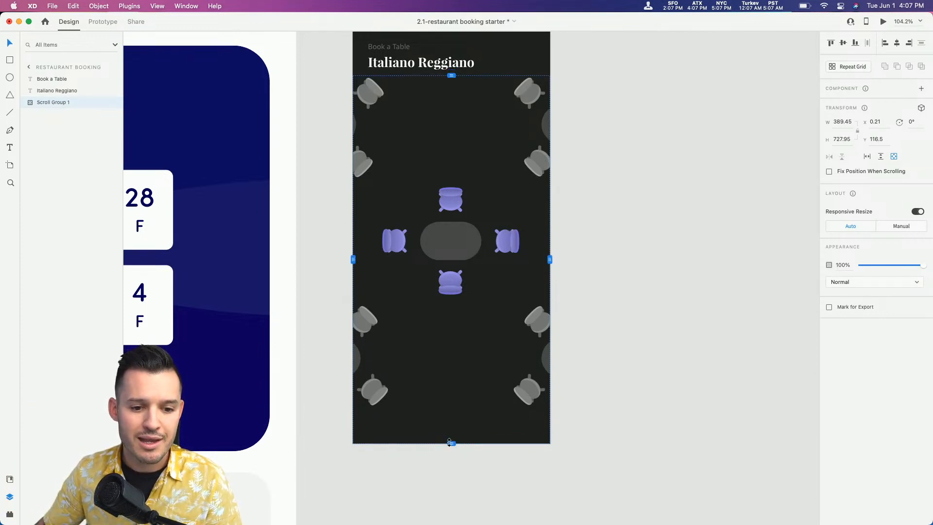
pyautogui.moveTo(449, 442); pyautogui.dragTo(449, 411)
pyautogui.scroll(2, 441, 74)
pyautogui.hscroll(-2, 441, 74)
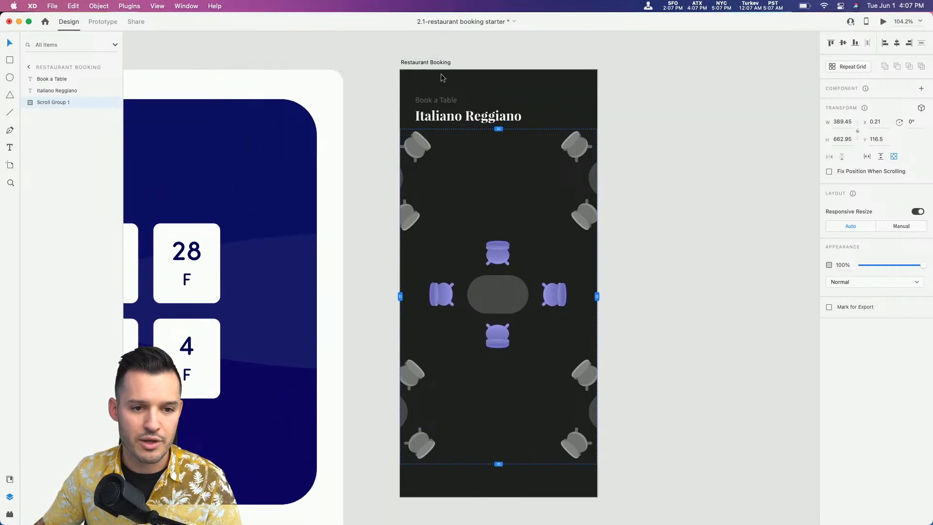
# Preview the Restaurant Booking artboard beside the canvas and pan the table layout horizontally and vertically to test its scrolling
pyautogui.click(431, 63)
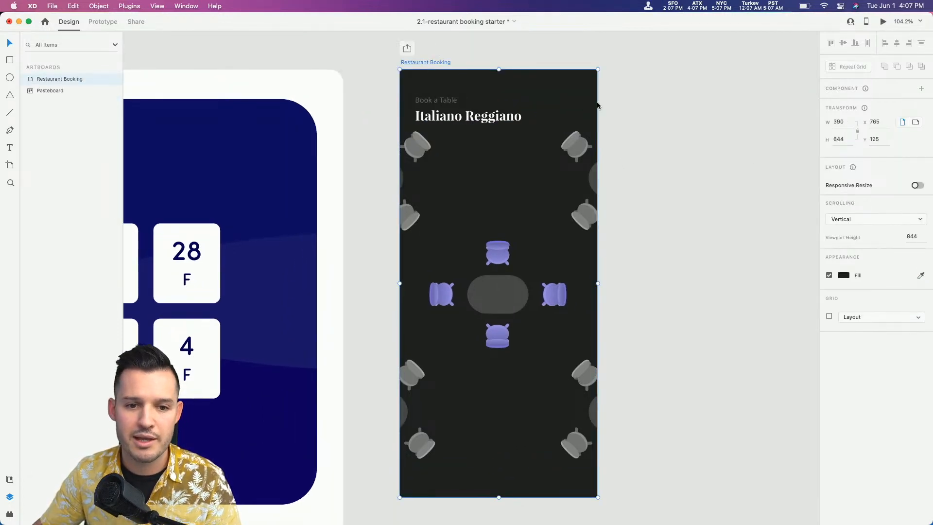
pyautogui.press('super+Return')
pyautogui.moveTo(372, 28); pyautogui.dragTo(711, 67)
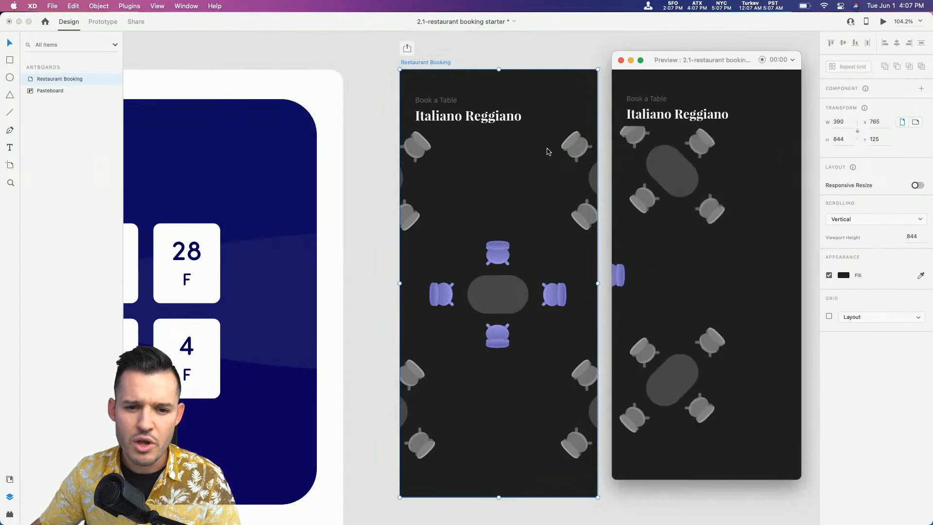
pyautogui.click(513, 194)
pyautogui.moveTo(522, 216); pyautogui.dragTo(239, 209)
pyautogui.moveTo(703, 61); pyautogui.dragTo(660, 56)
pyautogui.moveTo(708, 219); pyautogui.dragTo(591, 232)
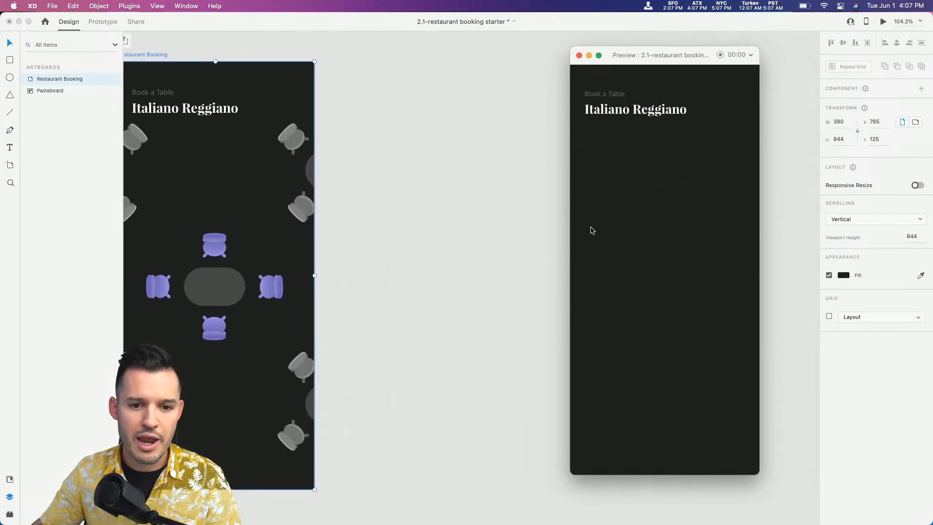
pyautogui.moveTo(731, 234); pyautogui.dragTo(640, 243)
pyautogui.moveTo(591, 296); pyautogui.dragTo(728, 206)
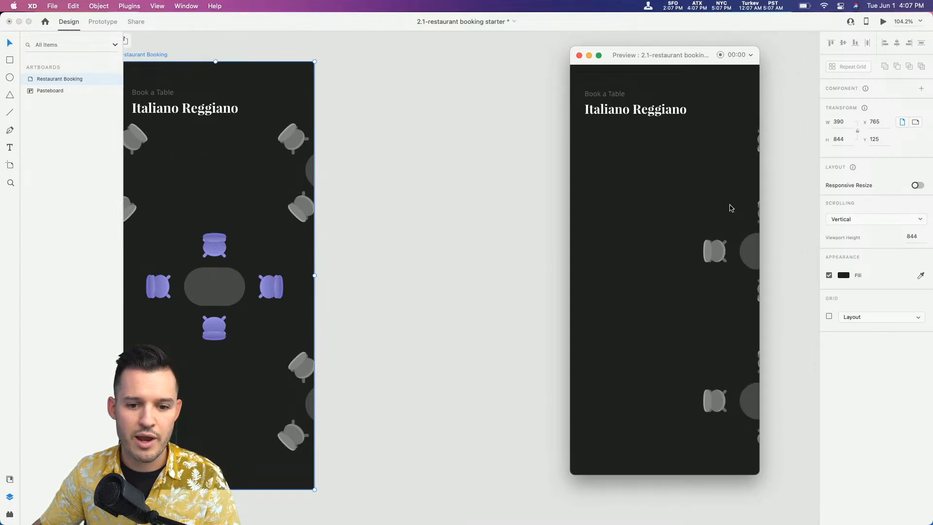
pyautogui.moveTo(703, 260); pyautogui.dragTo(743, 270)
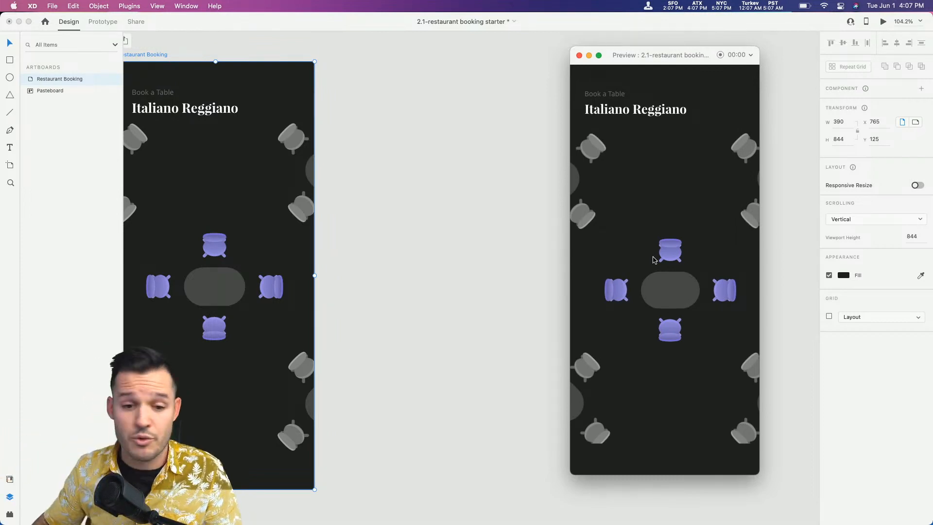
pyautogui.moveTo(669, 275); pyautogui.dragTo(670, 224)
# Give the main table's default state a Tap interaction that auto-animates to the inactive table state
pyautogui.moveTo(394, 220); pyautogui.dragTo(479, 222)
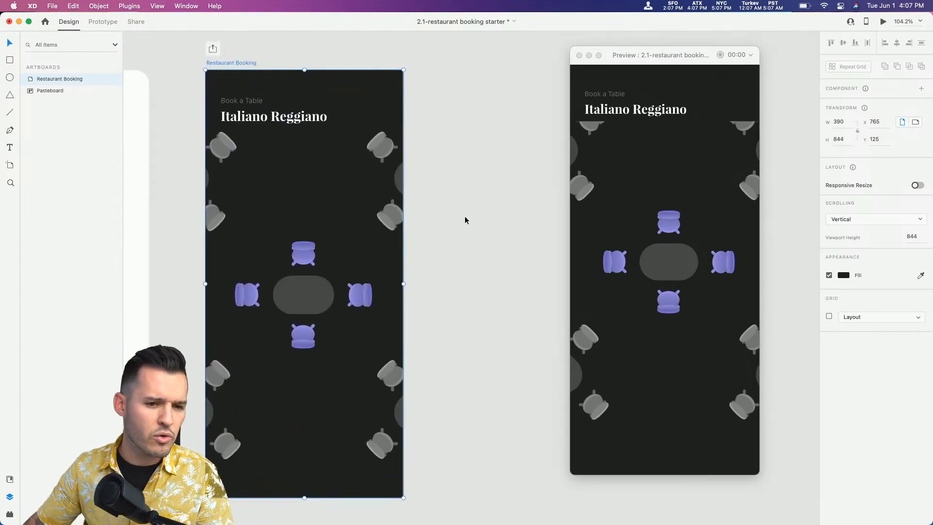
pyautogui.doubleClick(304, 295)
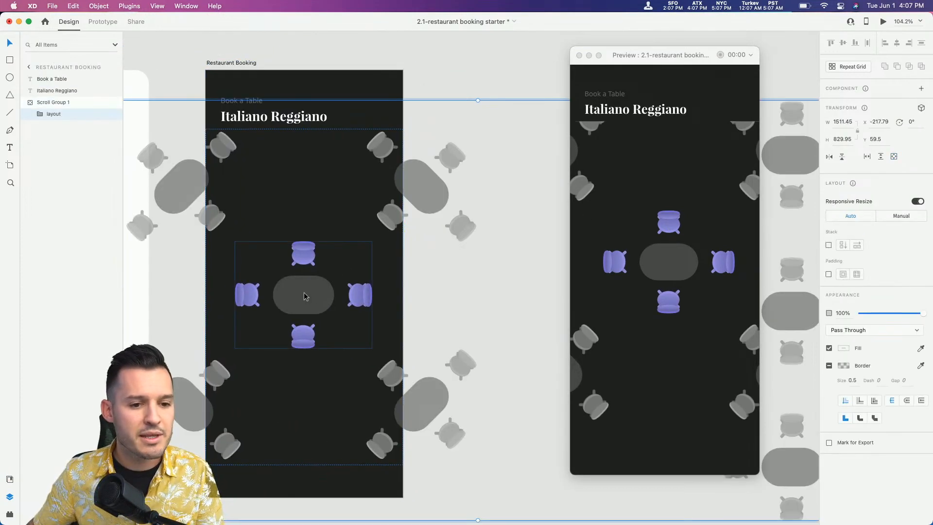
pyautogui.doubleClick(305, 296)
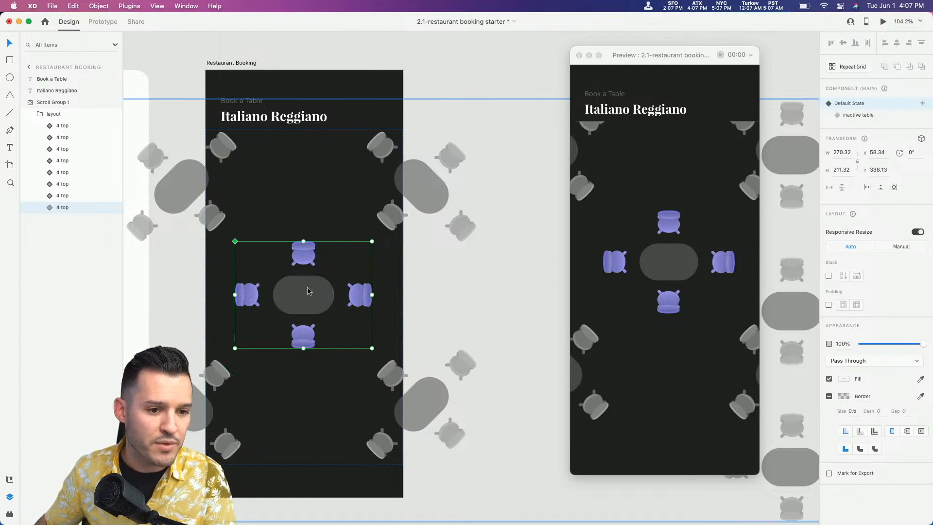
pyautogui.click(99, 27)
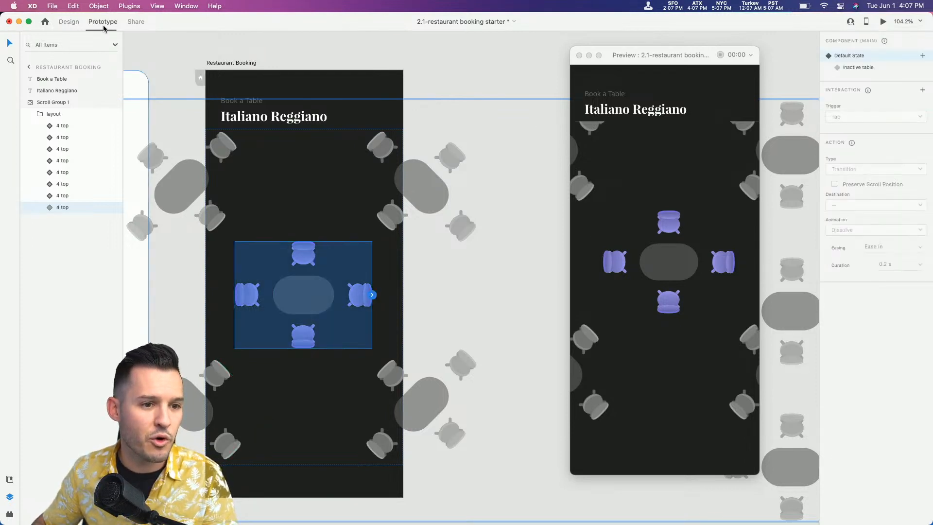
pyautogui.click(373, 295)
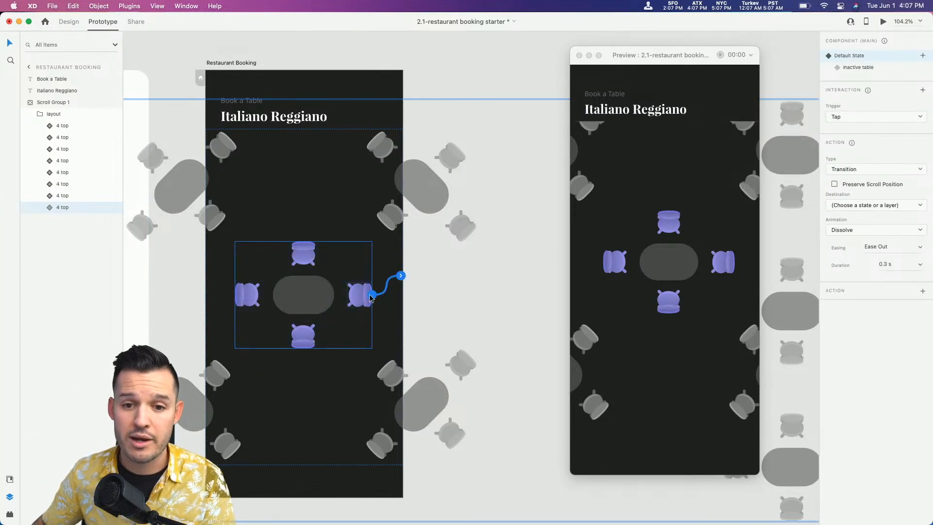
pyautogui.click(860, 169)
pyautogui.click(855, 182)
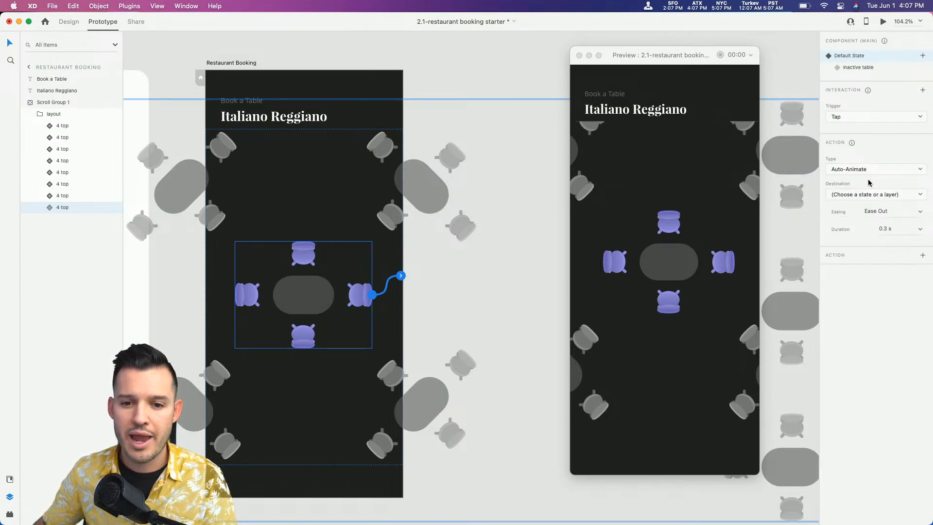
pyautogui.click(868, 195)
pyautogui.click(864, 211)
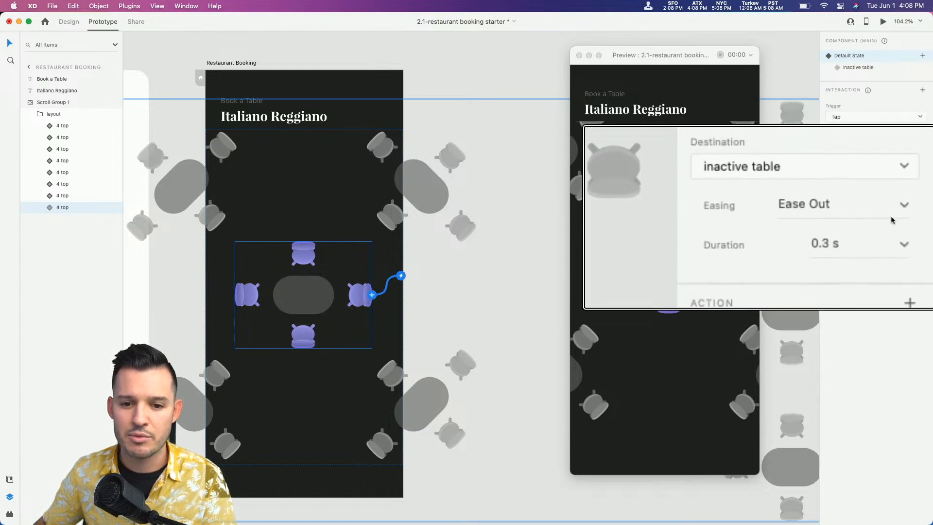
# Set the easing of the default state's auto-animate action to Ease In-Out
pyautogui.click(906, 213)
pyautogui.click(905, 214)
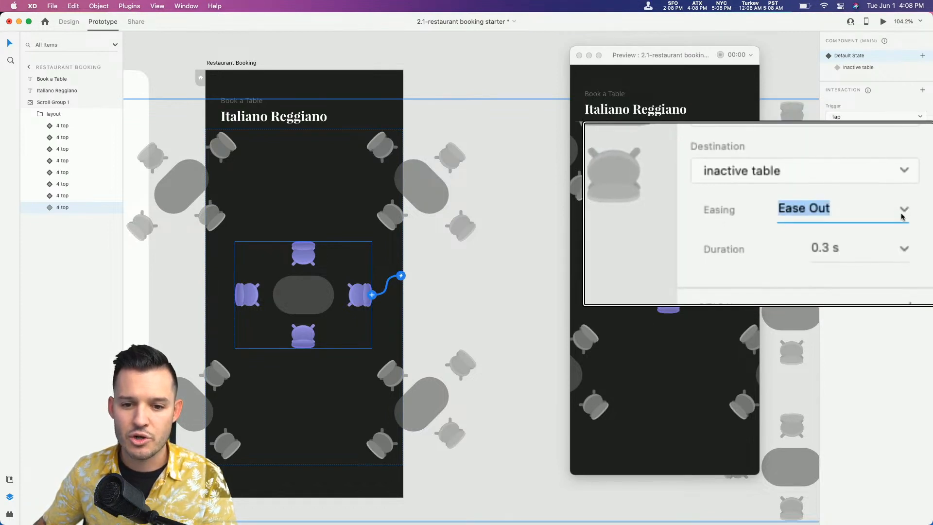
pyautogui.click(902, 216)
pyautogui.click(839, 250)
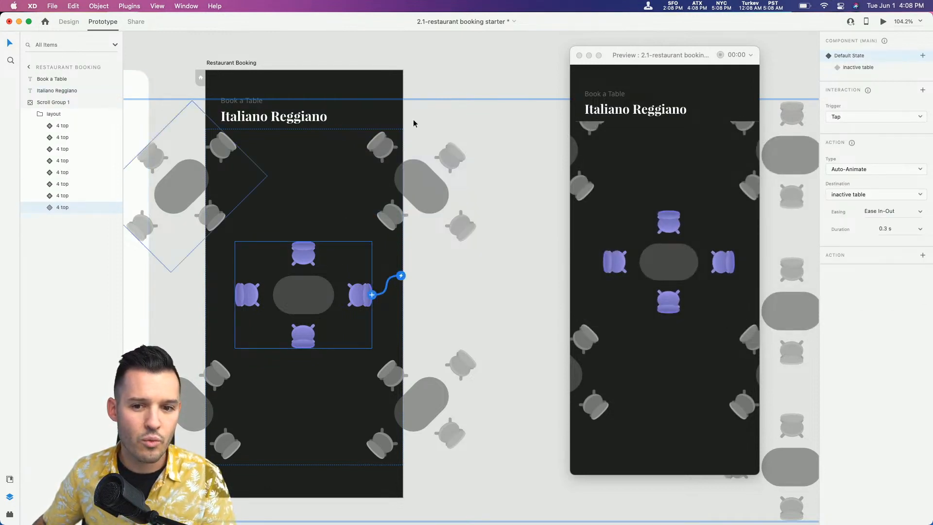
# Give the main table's inactive state a Tap interaction that auto-animates back to Default State
pyautogui.click(858, 67)
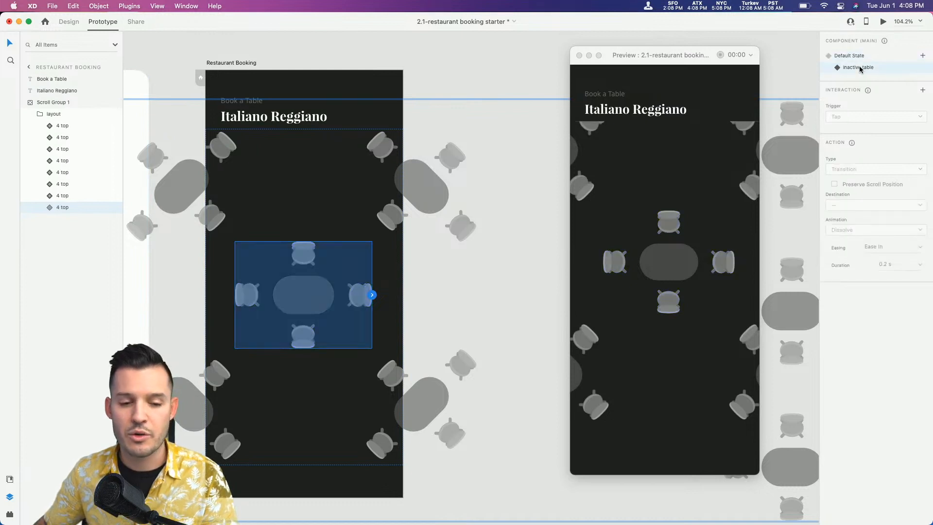
pyautogui.click(372, 295)
pyautogui.click(864, 197)
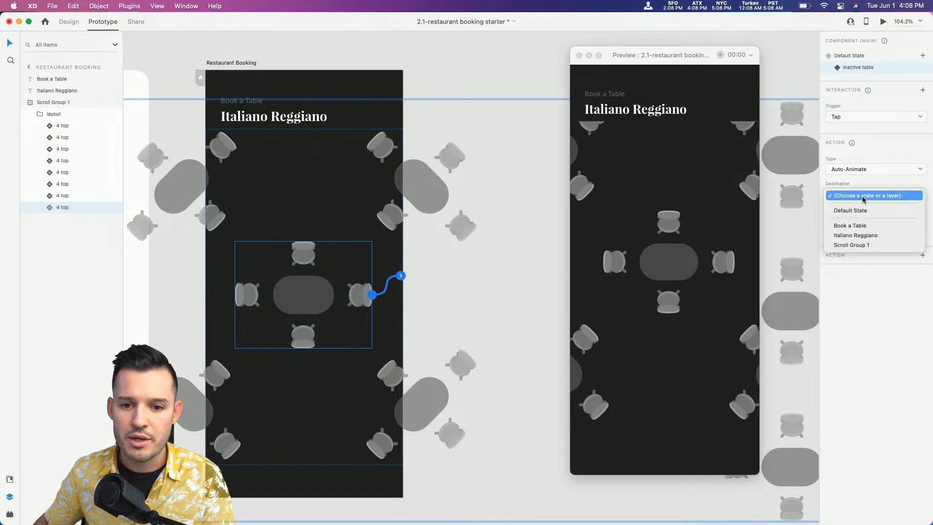
pyautogui.click(866, 208)
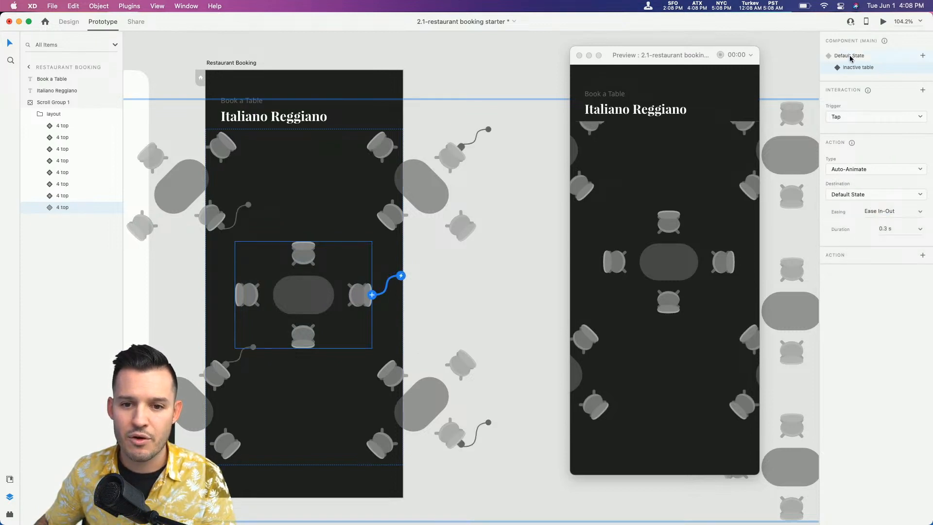
# Reselect the main table inside the layout group and switch it back to its default state
pyautogui.click(495, 185)
pyautogui.click(294, 280)
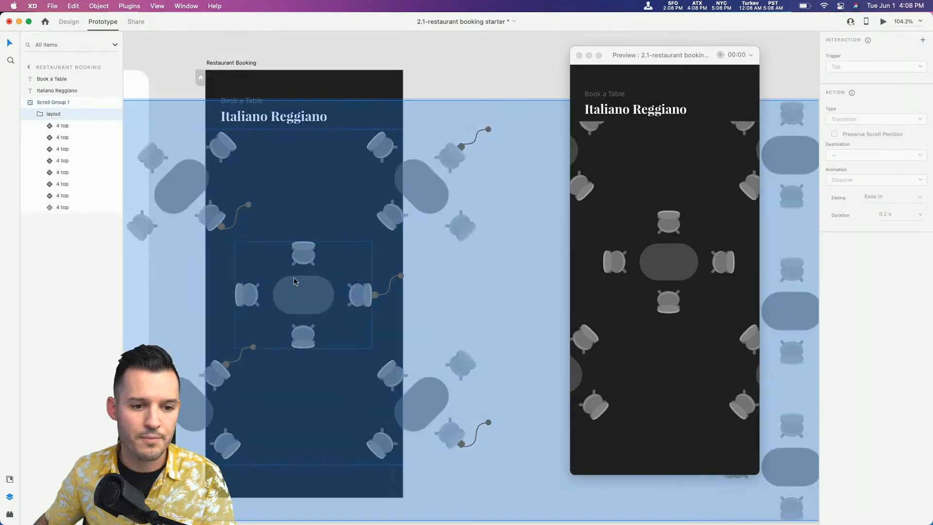
pyautogui.doubleClick(298, 284)
pyautogui.click(857, 57)
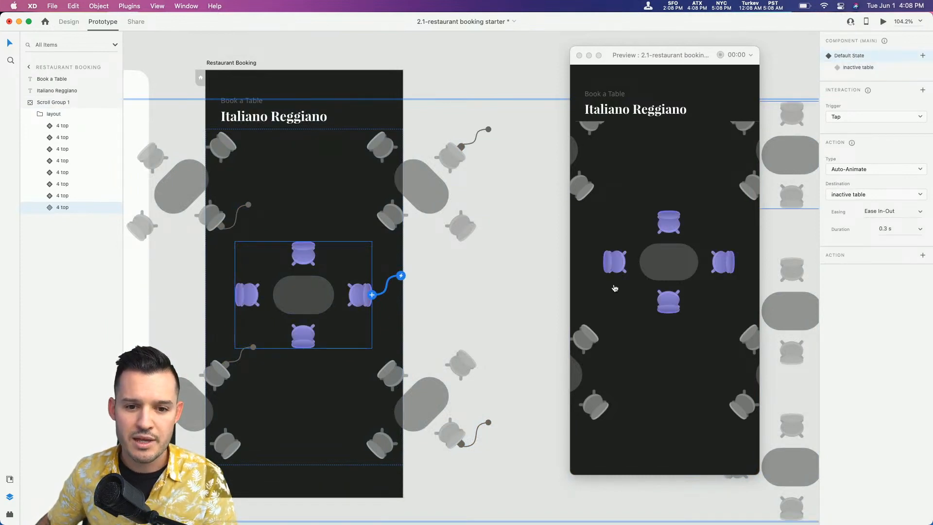
# Test the main table's tap toggle repeatedly in the preview, and close the preview window
pyautogui.click(670, 263)
pyautogui.click(670, 263)
pyautogui.click(669, 263)
pyautogui.click(670, 262)
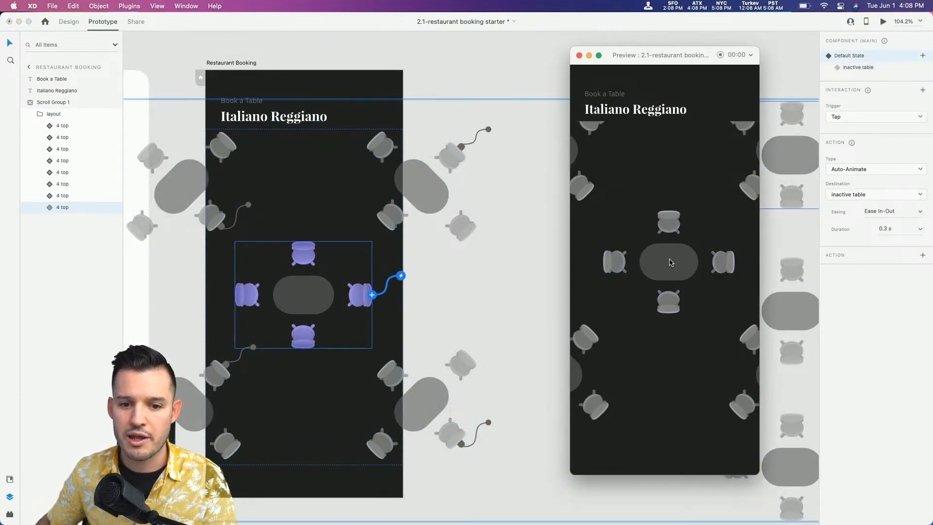
pyautogui.click(670, 262)
pyautogui.click(670, 262)
pyautogui.click(669, 261)
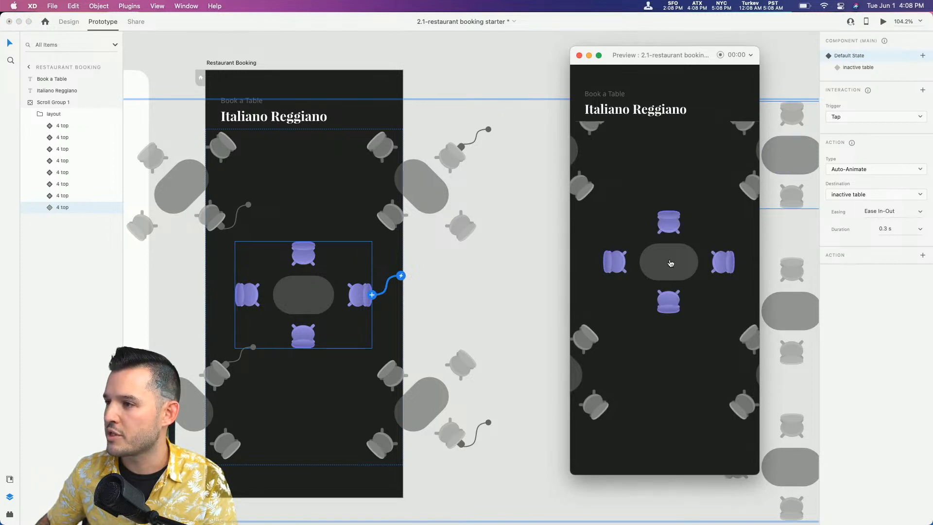
pyautogui.click(666, 261)
pyautogui.click(667, 261)
pyautogui.moveTo(640, 65); pyautogui.dragTo(627, 66)
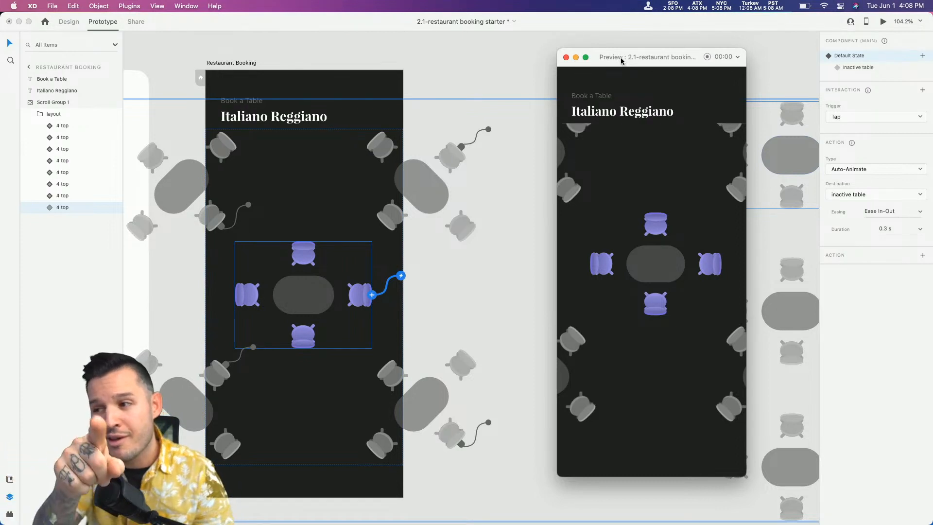
pyautogui.click(565, 56)
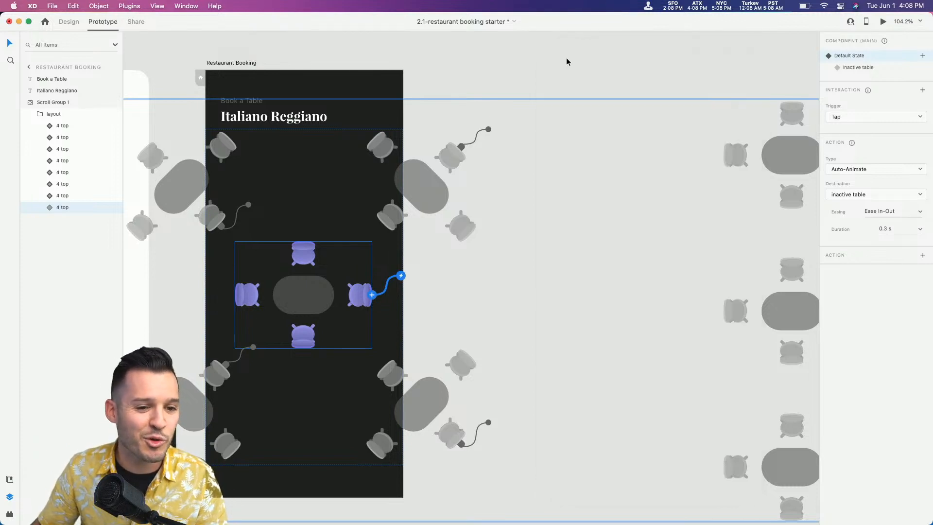
# Select the main table inside the layout group and switch it to its inactive table state
pyautogui.click(468, 76)
pyautogui.hscroll(-5, 619, 58)
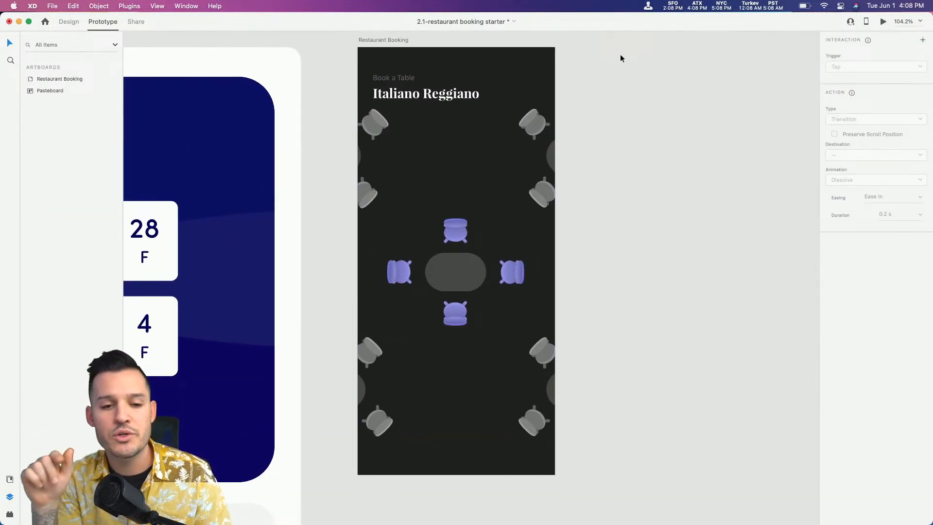
pyautogui.doubleClick(470, 266)
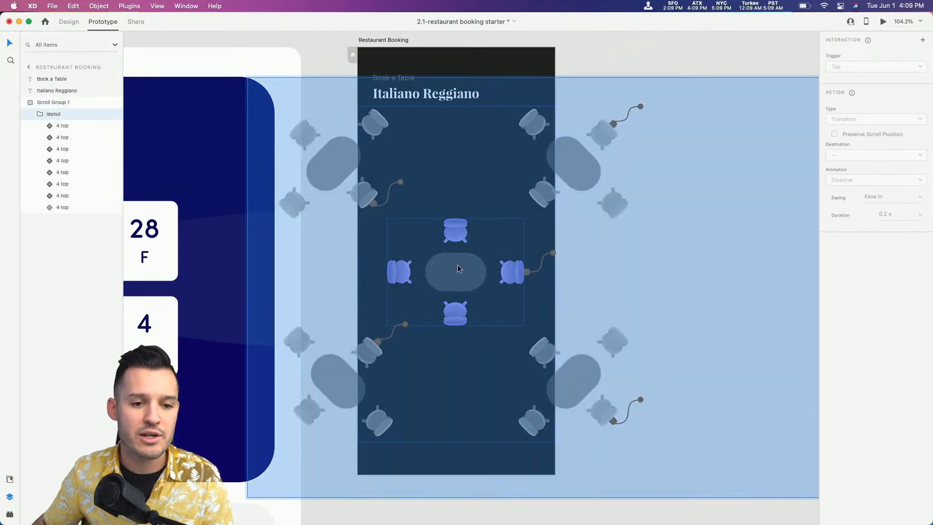
pyautogui.click(457, 266)
pyautogui.click(857, 67)
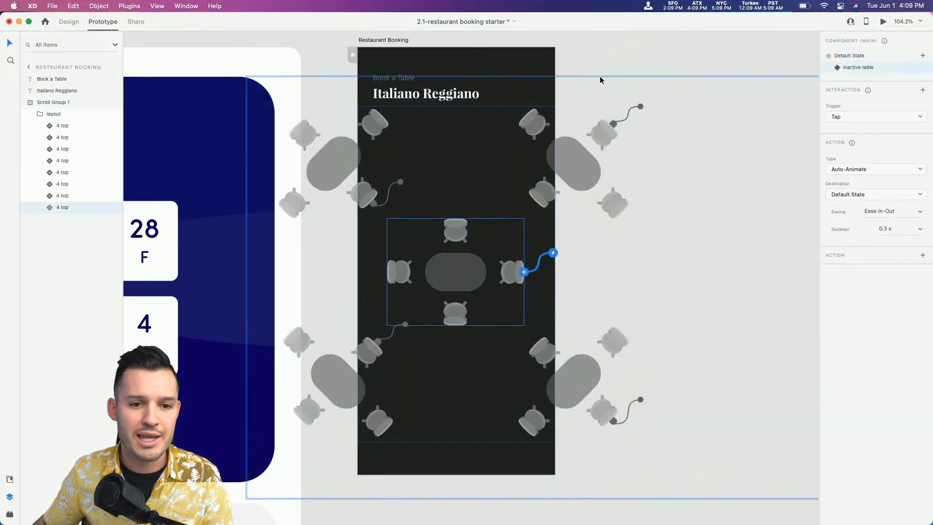
# Preview the Restaurant Booking artboard, test tapping the center table repeatedly, and close the preview
pyautogui.click(396, 41)
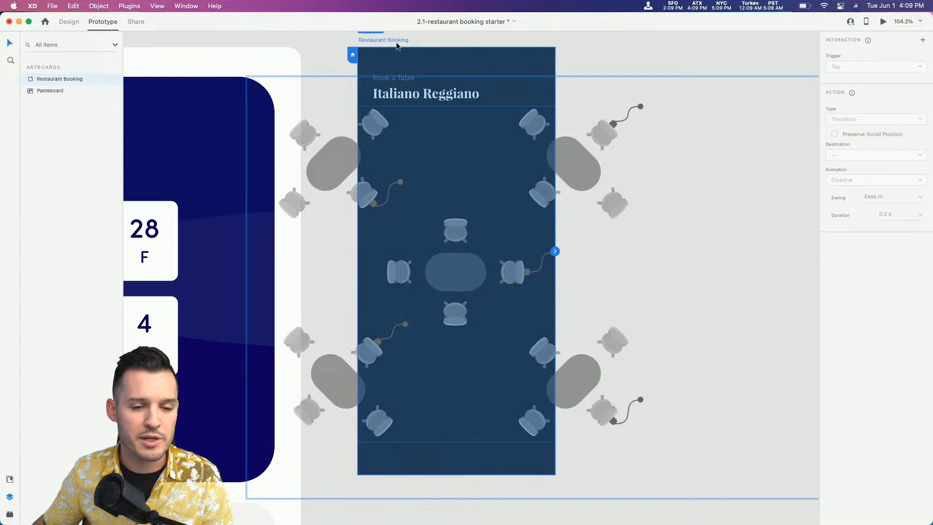
pyautogui.click(883, 21)
pyautogui.click(653, 283)
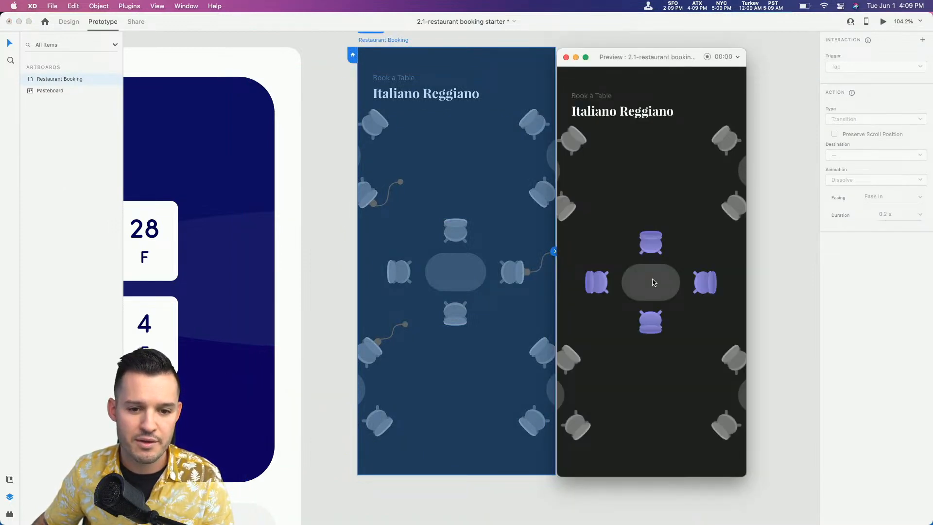
pyautogui.click(653, 283)
pyautogui.click(653, 283)
pyautogui.click(653, 283)
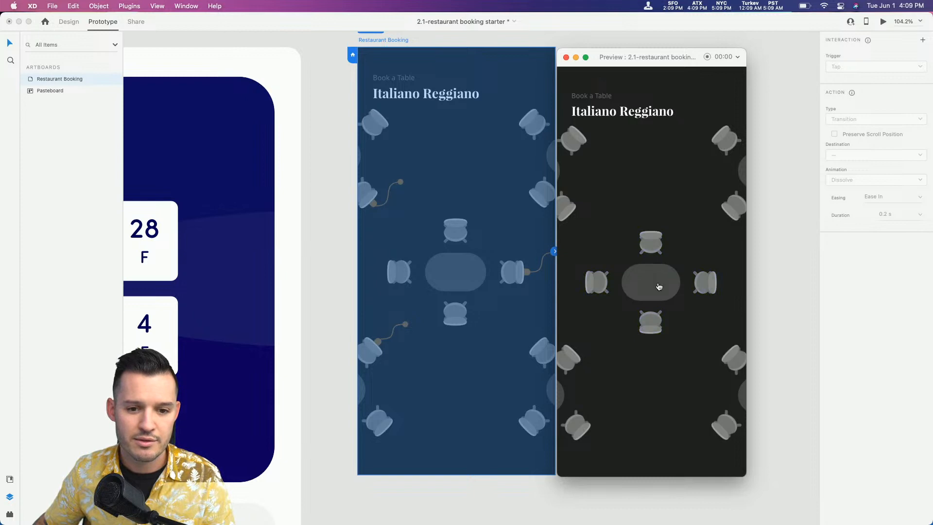
pyautogui.click(565, 58)
# Preview the Restaurant Booking artboard again, toggling the center table and panning the table layout, and close the preview
pyautogui.moveTo(584, 41); pyautogui.dragTo(632, 79)
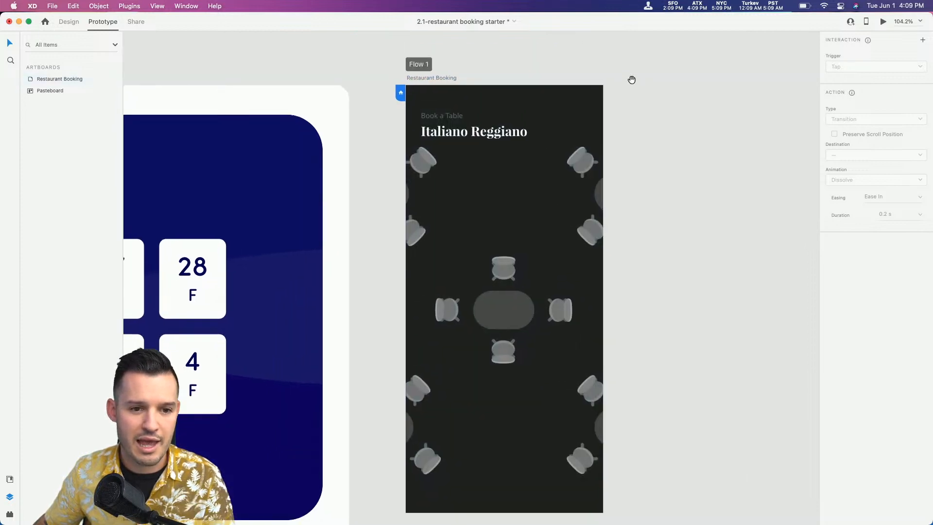
pyautogui.click(441, 80)
pyautogui.click(883, 22)
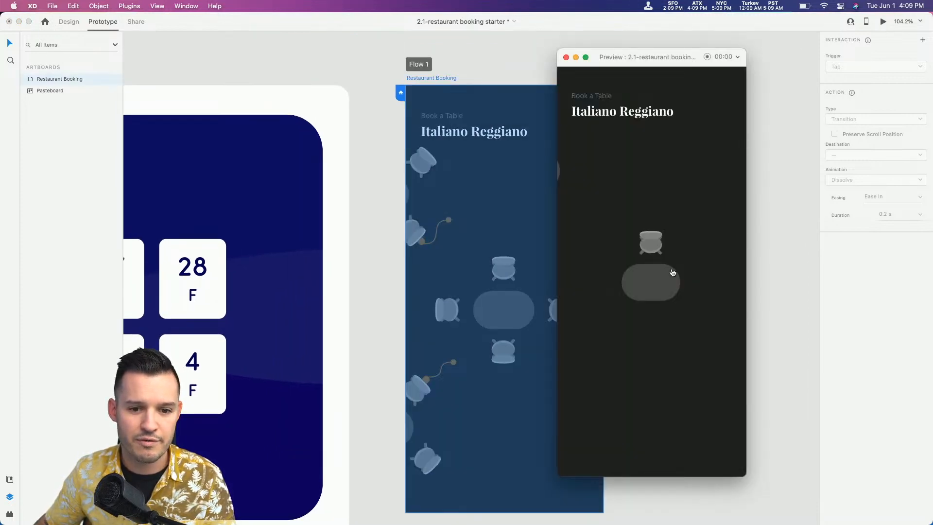
pyautogui.click(662, 285)
pyautogui.click(663, 284)
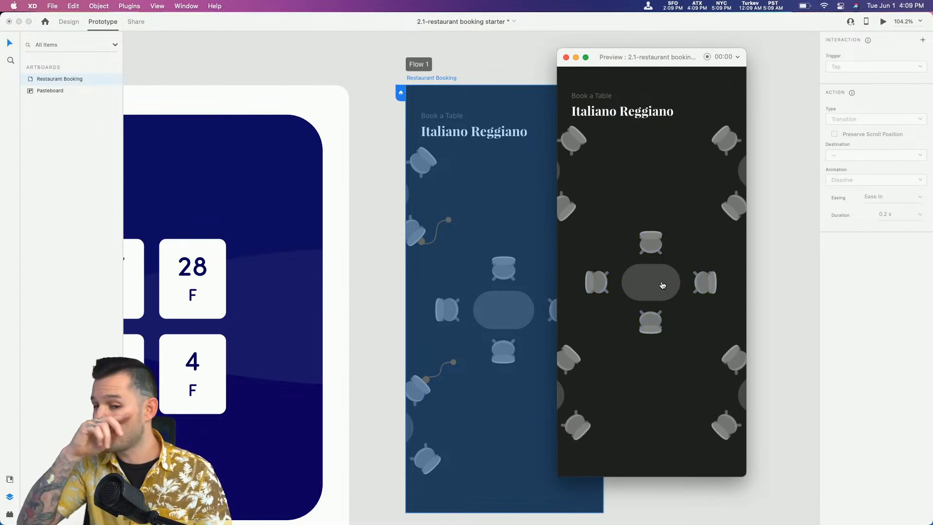
pyautogui.click(662, 285)
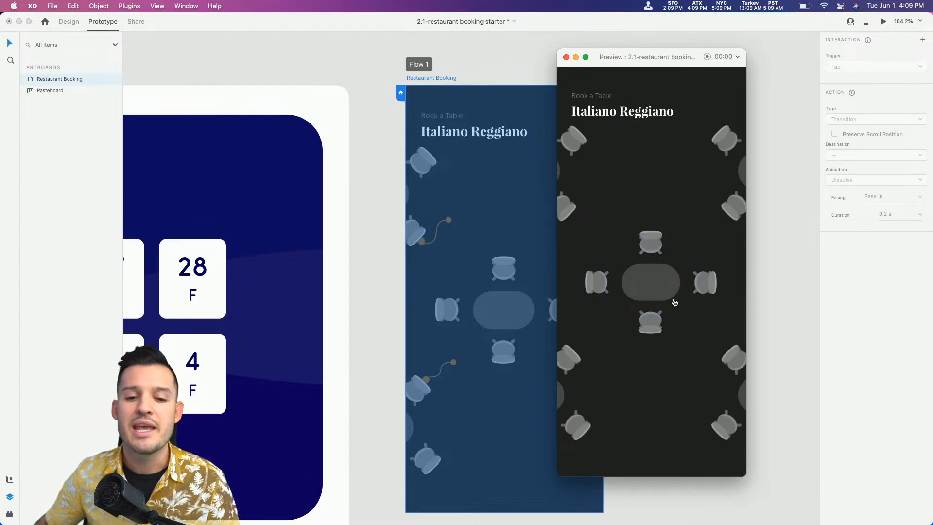
pyautogui.click(652, 288)
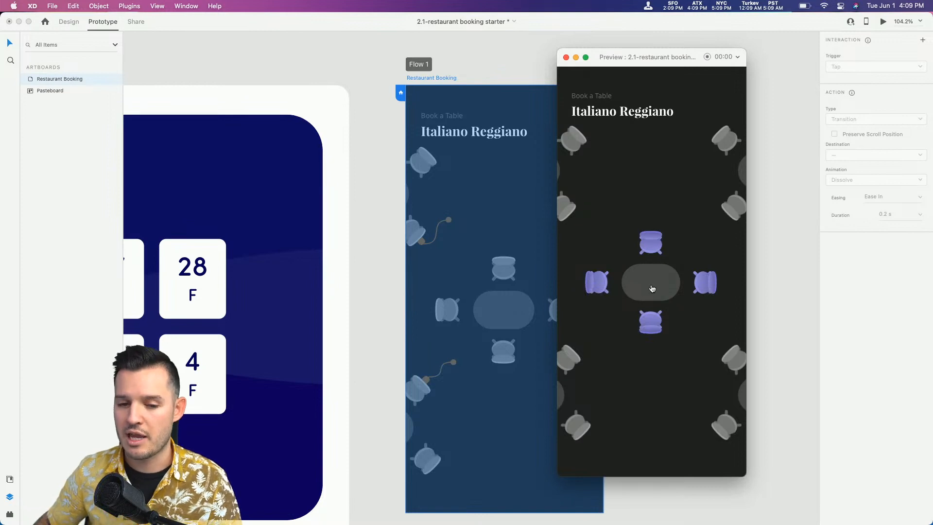
pyautogui.moveTo(702, 219); pyautogui.dragTo(675, 342)
pyautogui.click(643, 250)
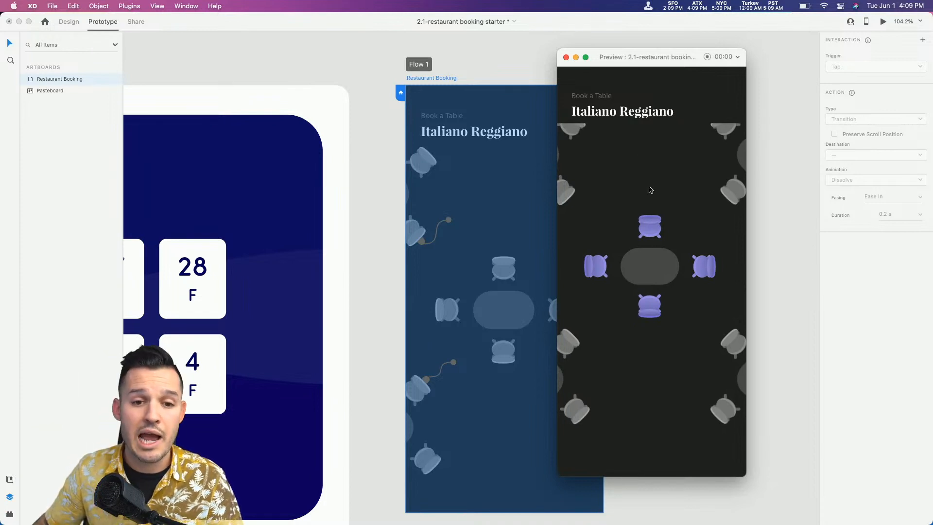
pyautogui.click(565, 56)
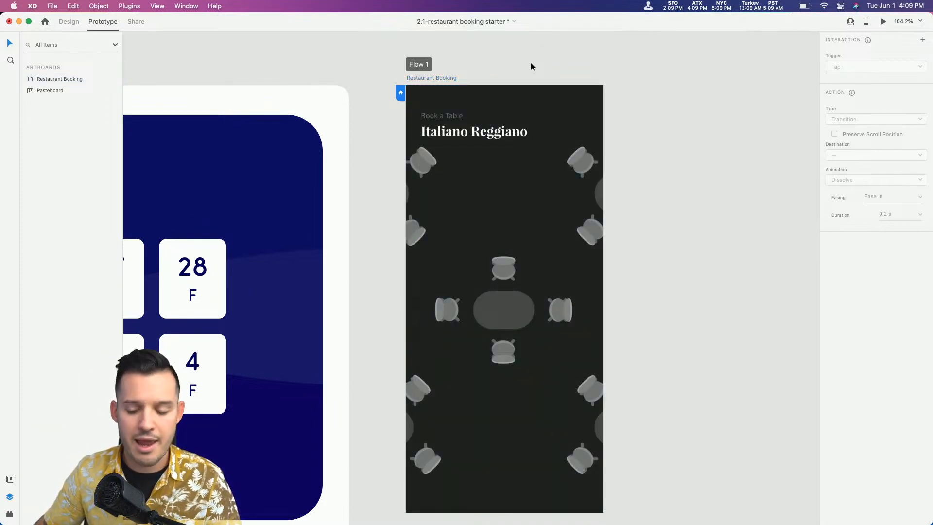
# Draw a new artboard about 390 × 413 in design mode and place it beside Restaurant Booking with their bottom edges aligned
pyautogui.press('super+1')
pyautogui.press('super+minus')
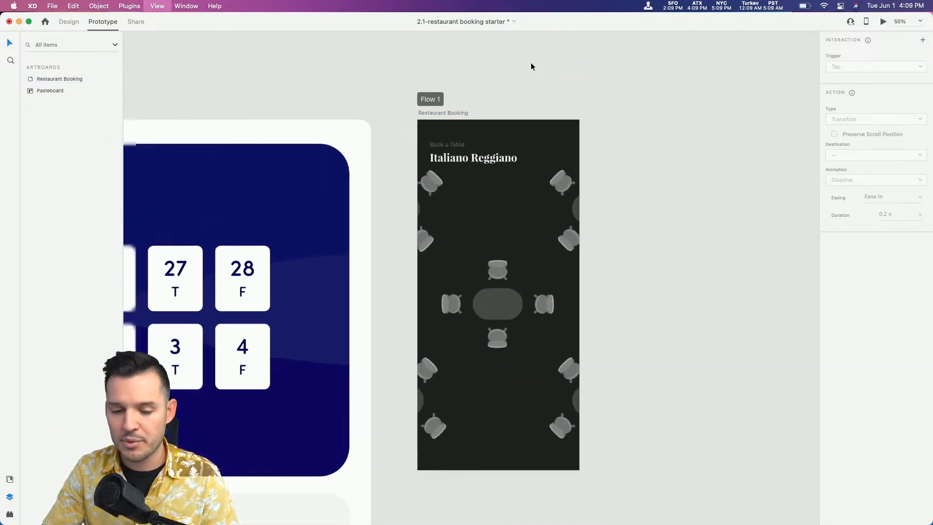
pyautogui.scroll(-5, 620, 216)
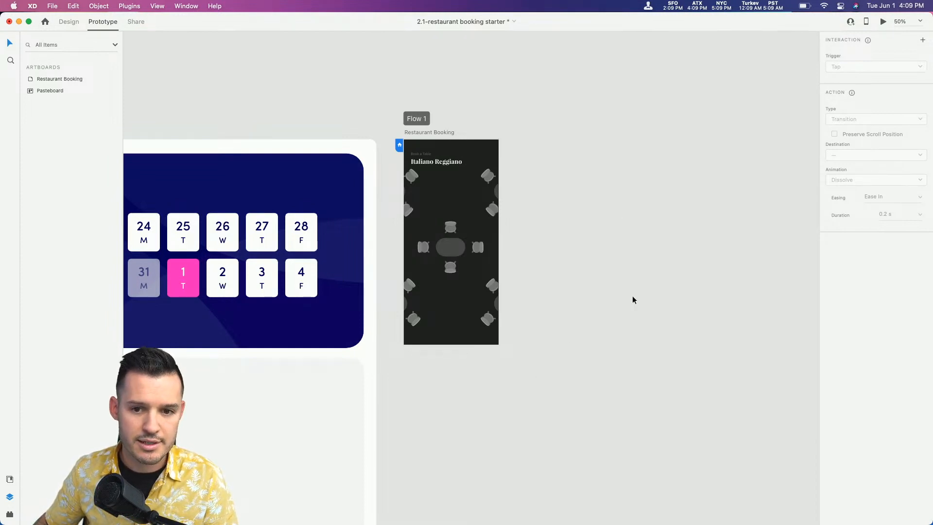
pyautogui.click(70, 22)
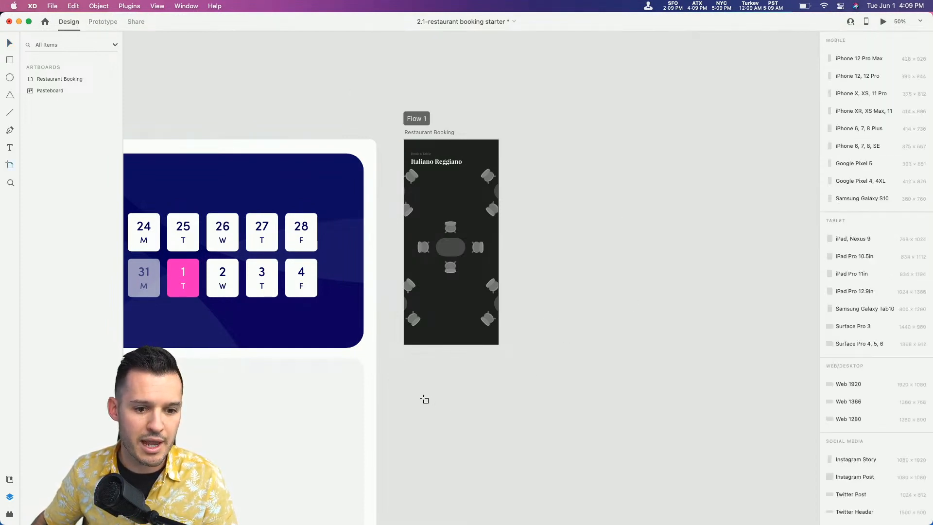
pyautogui.moveTo(403, 375); pyautogui.dragTo(450, 476)
pyautogui.moveTo(427, 373); pyautogui.dragTo(567, 239)
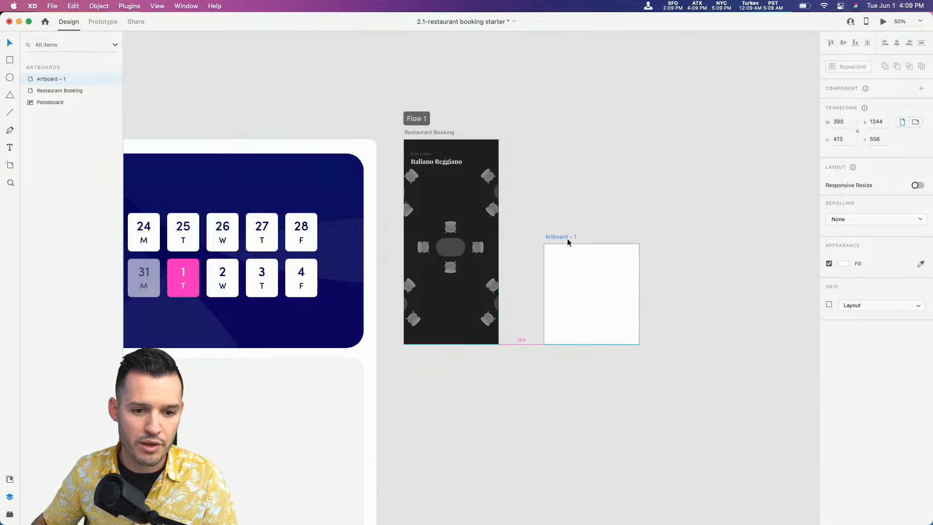
# Rename the new artboard as overlay
pyautogui.doubleClick(50, 79)
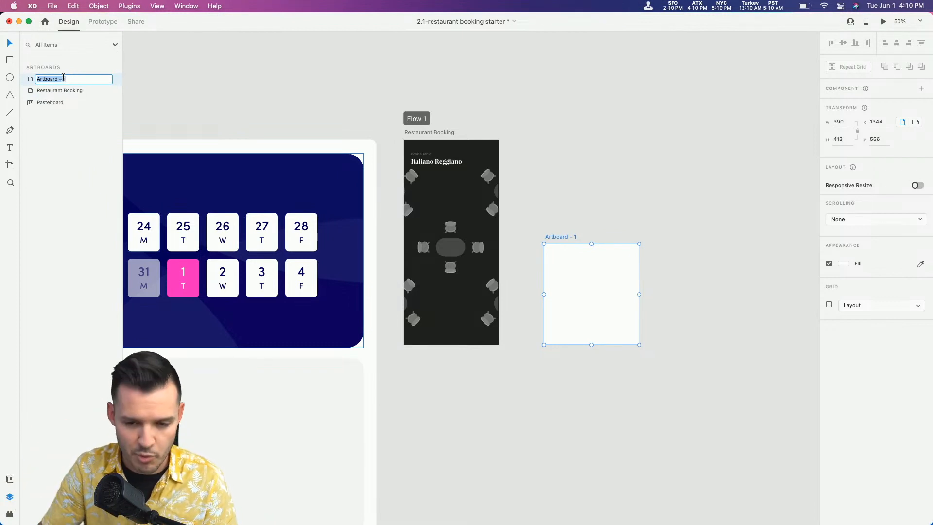
pyautogui.write('dverla')
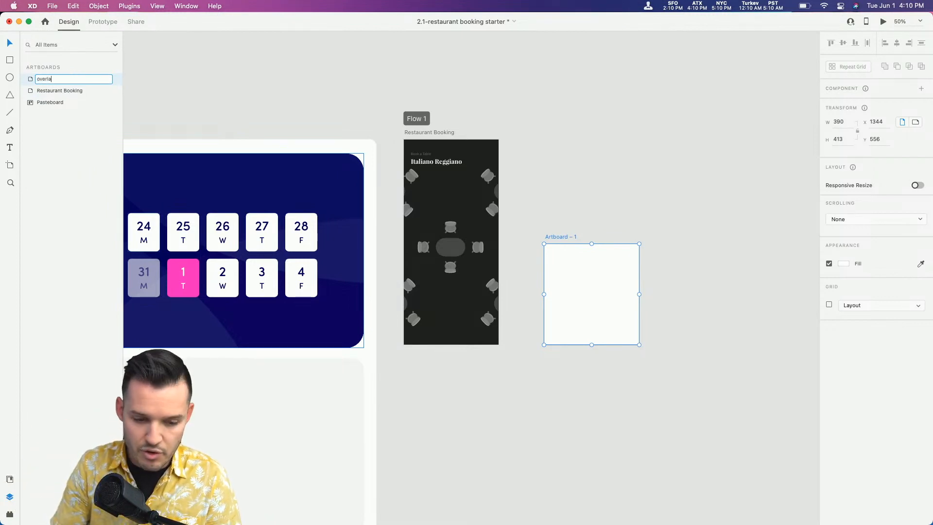
pyautogui.write('y')
pyautogui.press('Return')
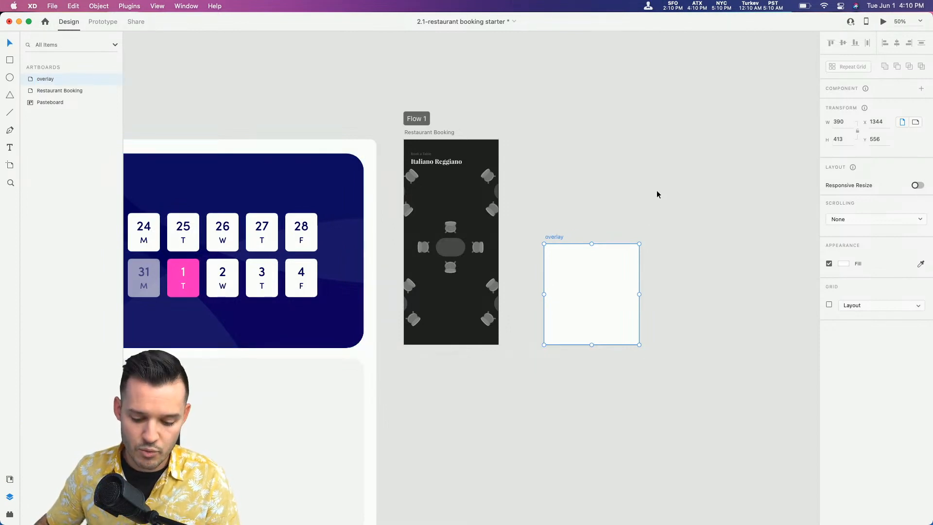
# Draw a 390 × 366 rectangle across the overlay artboard from Y 47 to the bottom, and round its two top corners to 14
pyautogui.press('z')
pyautogui.moveTo(431, 402); pyautogui.dragTo(777, 236)
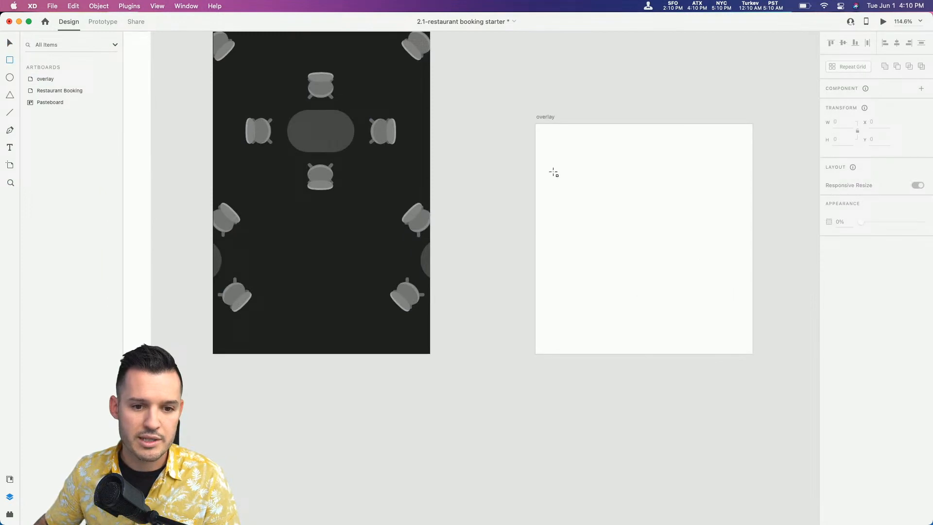
pyautogui.moveTo(535, 150); pyautogui.dragTo(751, 353)
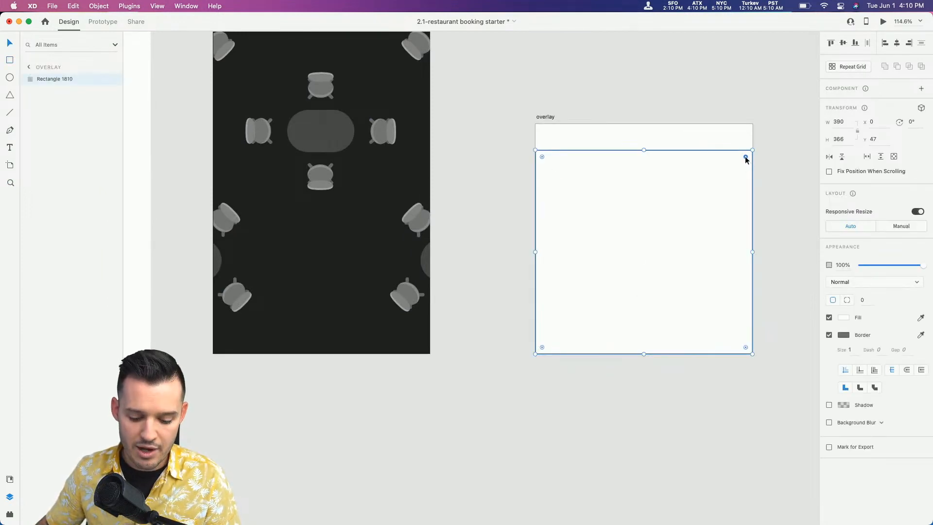
pyautogui.moveTo(746, 157); pyautogui.dragTo(742, 165)
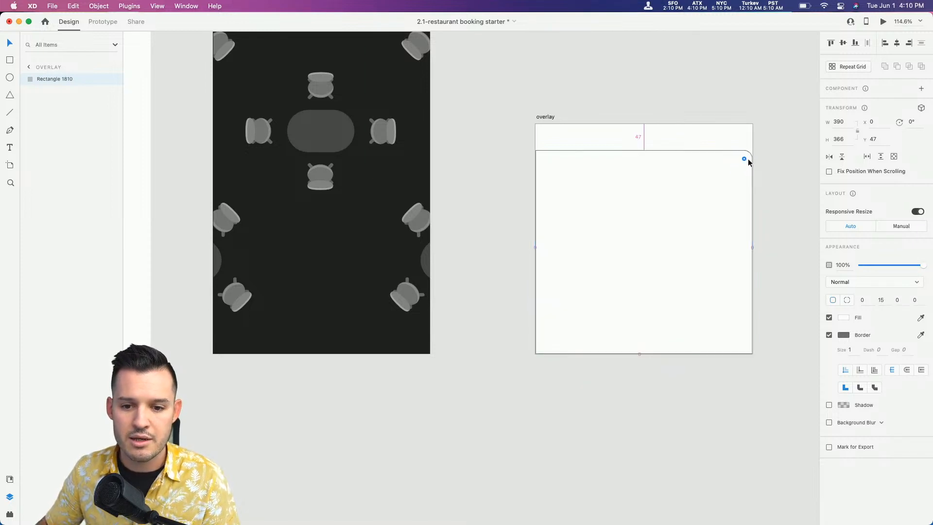
pyautogui.moveTo(747, 159); pyautogui.dragTo(747, 159)
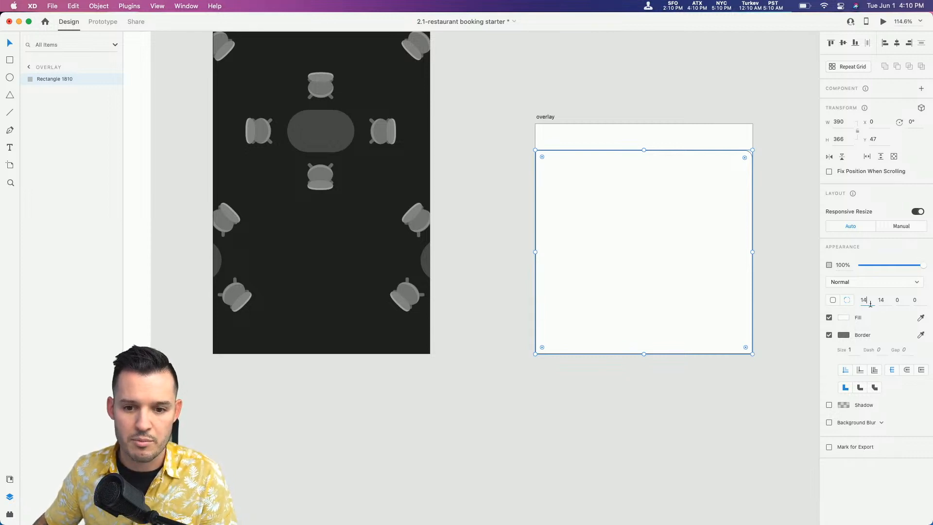
pyautogui.press('Tab')
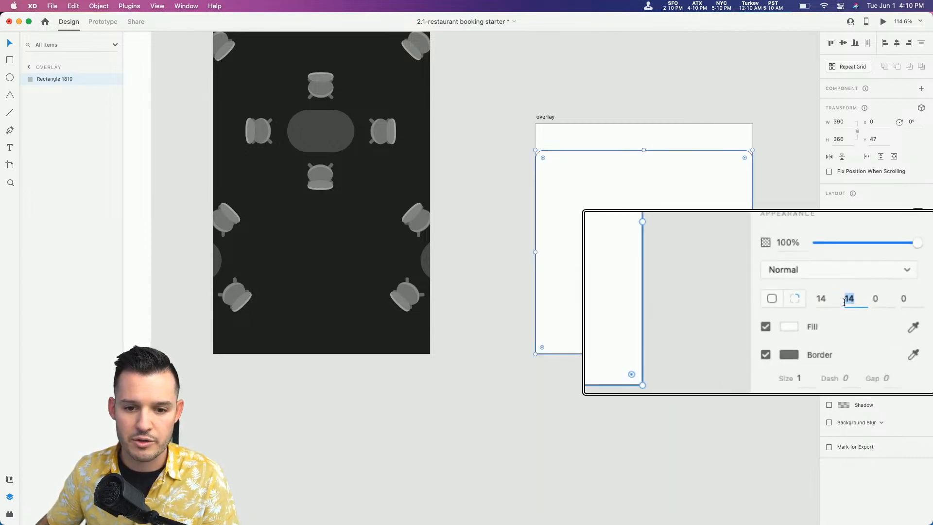
# Remove the overlay rectangle's border and fill it with the dark gray sampled from the center table's top
pyautogui.click(829, 335)
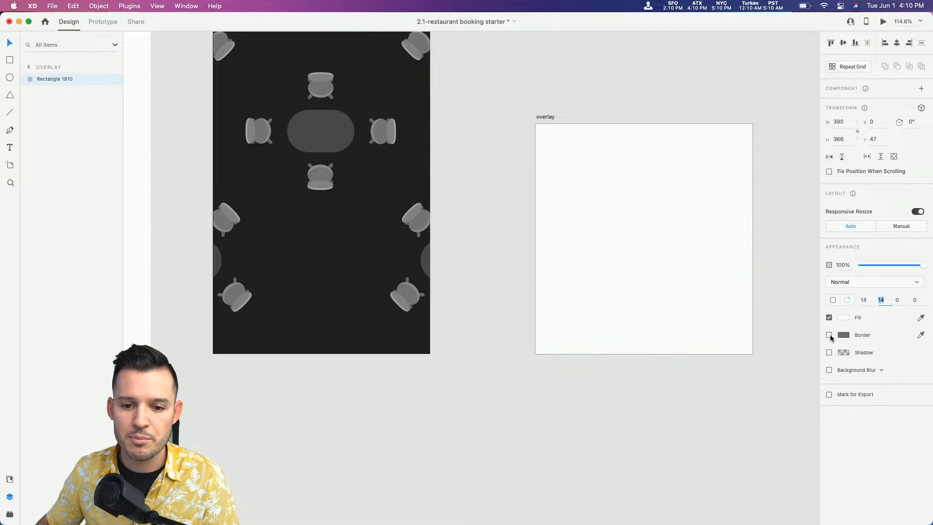
pyautogui.click(920, 318)
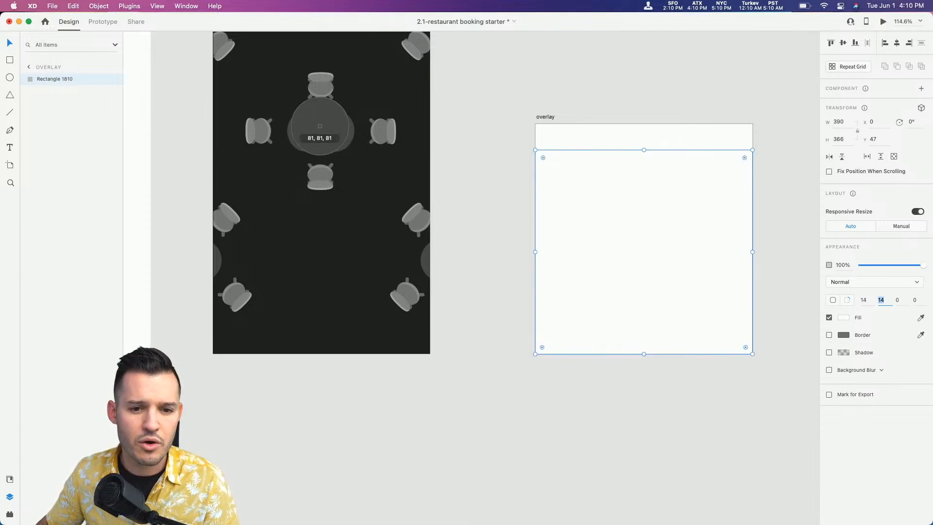
pyautogui.click(319, 126)
pyautogui.click(514, 77)
pyautogui.scroll(3, 539, 94)
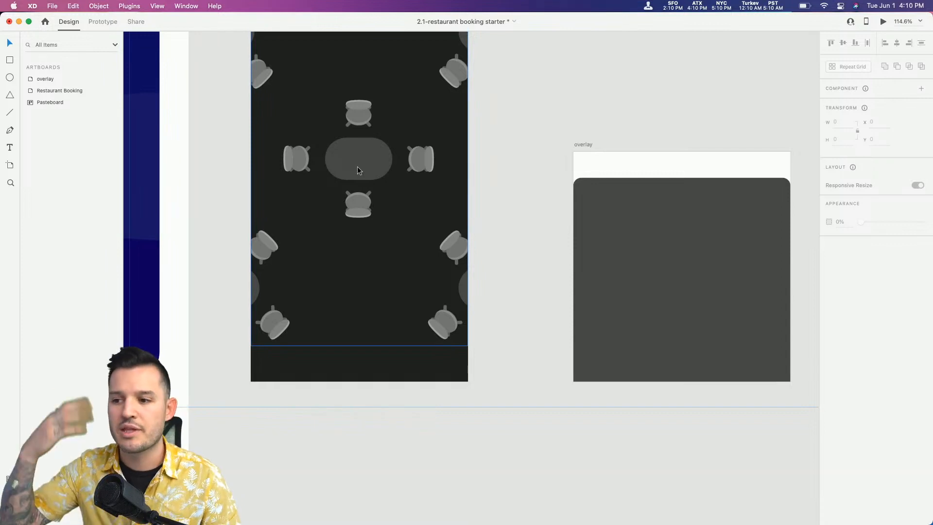
# Draw a thin 124 × 6 handle bar near the top of the dark overlay panel and set its corner radius to 80
pyautogui.moveTo(658, 232); pyautogui.dragTo(692, 283)
pyautogui.press('v')
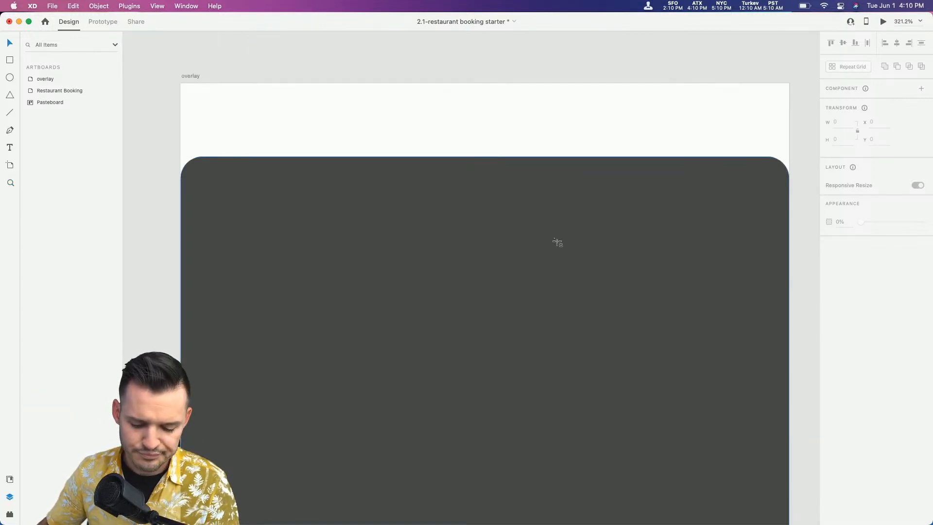
pyautogui.press('r')
pyautogui.moveTo(391, 177)
pyautogui.mouseDown()
pyautogui.moveTo(631, 188)
pyautogui.moveTo(584, 185)
pyautogui.mouseUp()
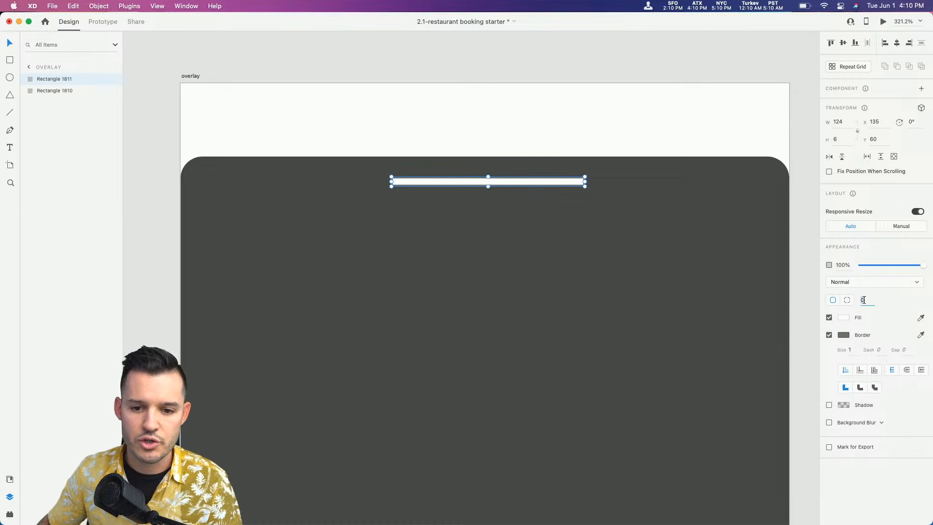
pyautogui.write('10')
pyautogui.press('Return')
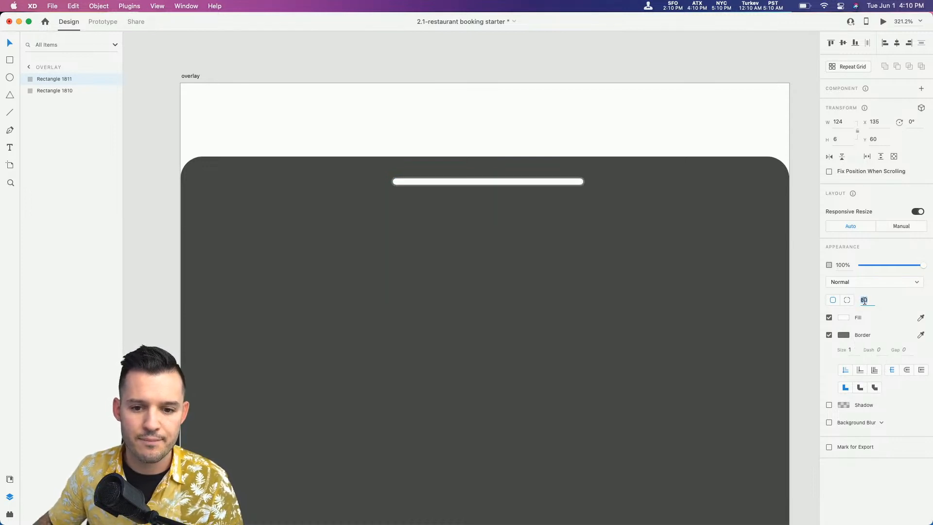
# Remove the handle bar's border and give it a medium gray fill
pyautogui.click(829, 334)
pyautogui.click(844, 318)
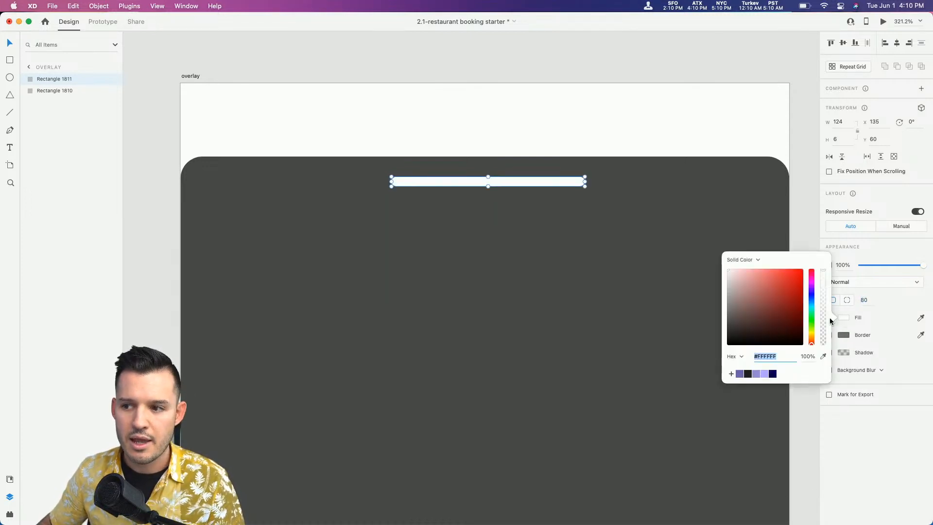
pyautogui.moveTo(774, 312); pyautogui.dragTo(713, 306)
# Move the handle bar slightly down to Y 63 on the overlay panel, and deselect it
pyautogui.click(558, 190)
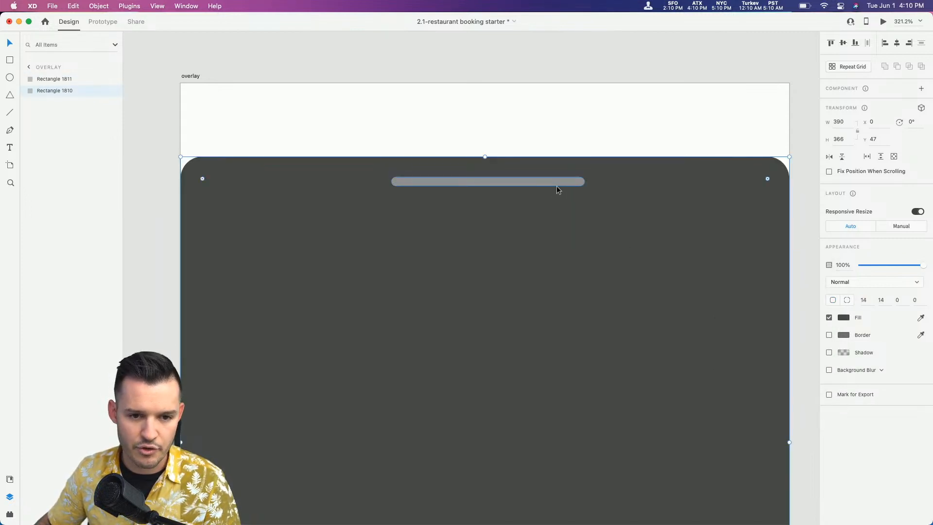
pyautogui.click(556, 185)
pyautogui.moveTo(555, 185); pyautogui.dragTo(553, 189)
pyautogui.press('super+minus')
pyautogui.press('super+minus')
pyautogui.press('super+minus')
pyautogui.press('super+minus')
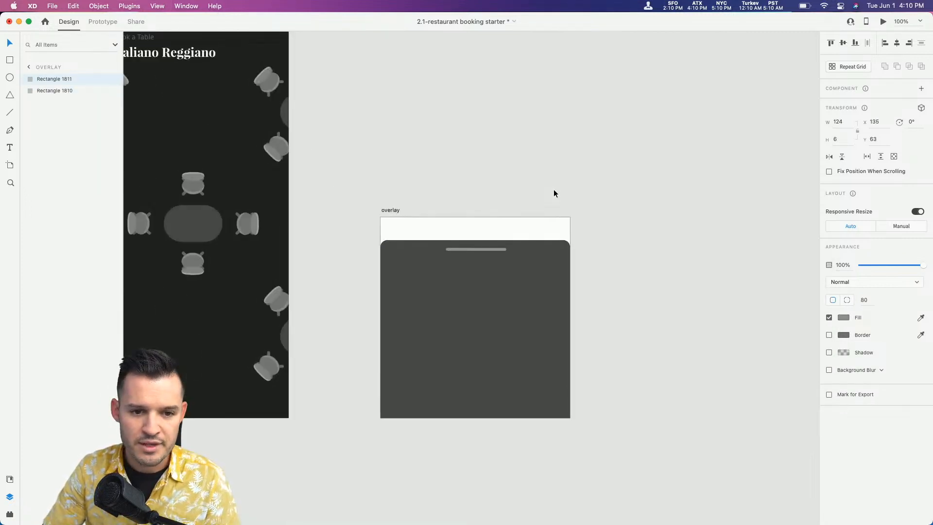
pyautogui.moveTo(377, 181); pyautogui.dragTo(611, 206)
pyautogui.click(564, 199)
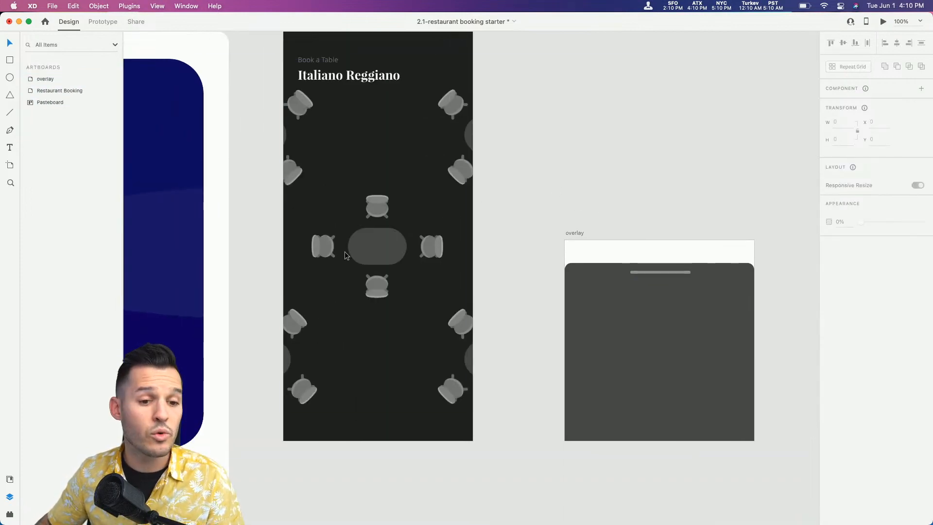
# Try to link the center table's inactive state to the overlay artboard, and undo the link
pyautogui.click(376, 248)
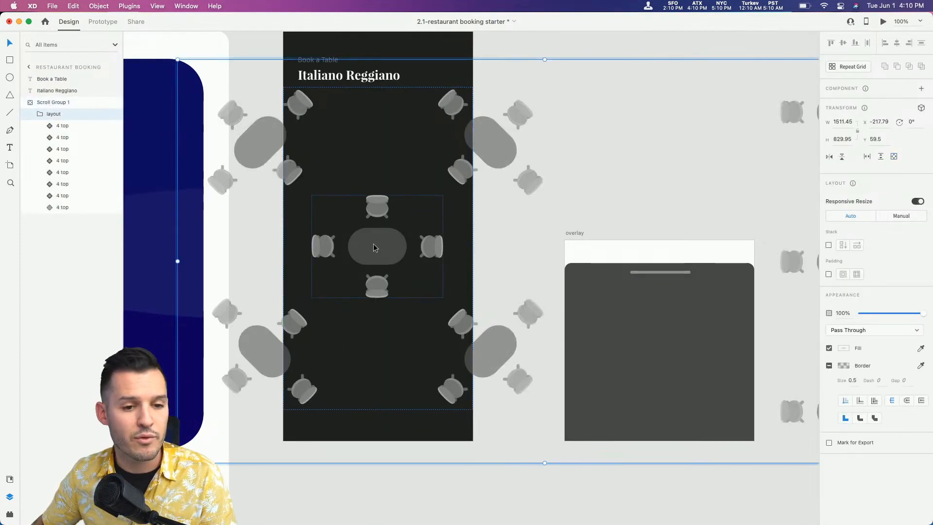
pyautogui.doubleClick(373, 245)
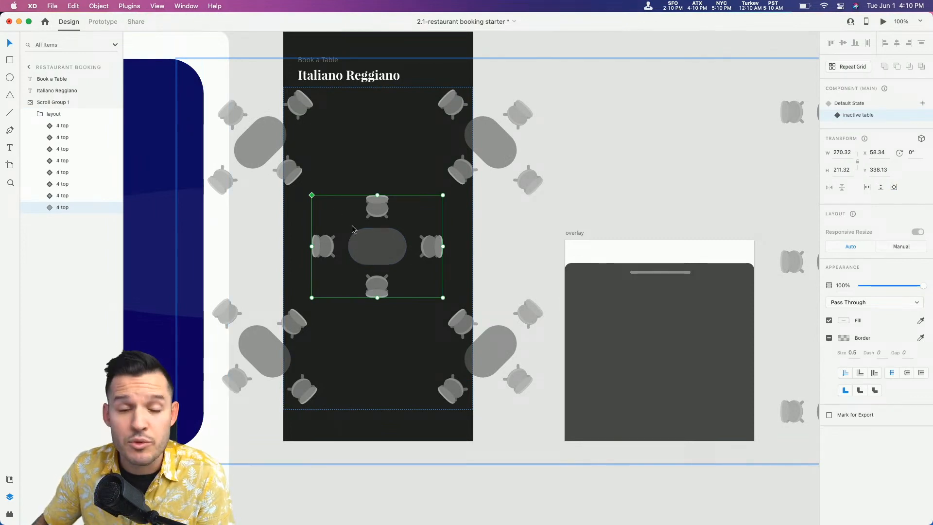
pyautogui.click(110, 23)
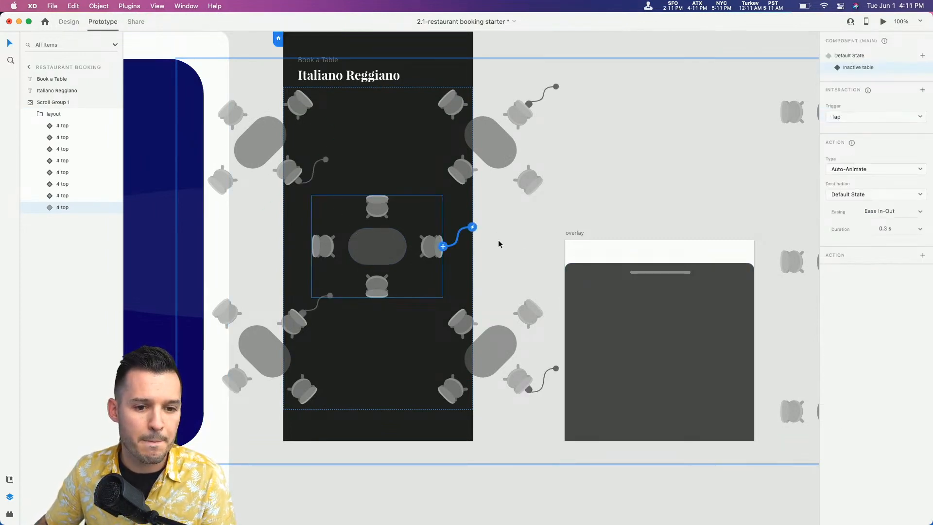
pyautogui.moveTo(443, 246); pyautogui.dragTo(575, 276)
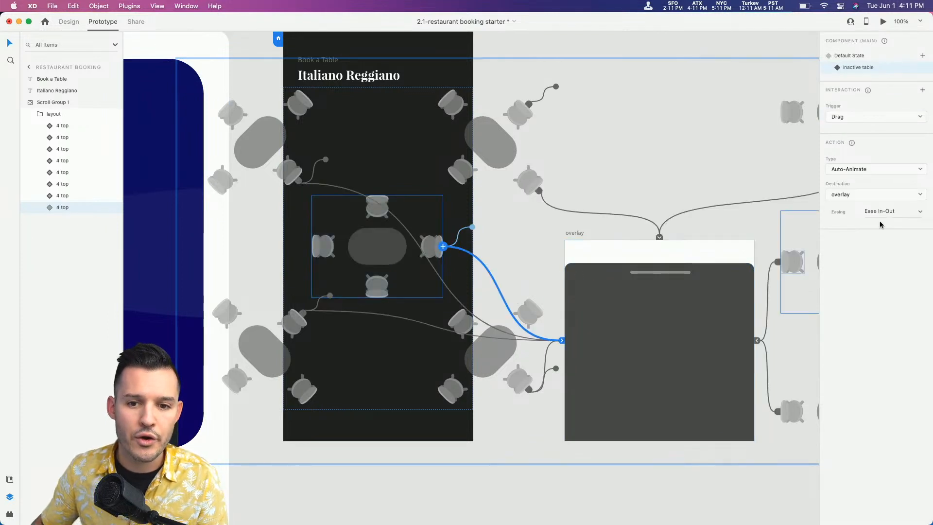
pyautogui.click(862, 118)
pyautogui.click(868, 120)
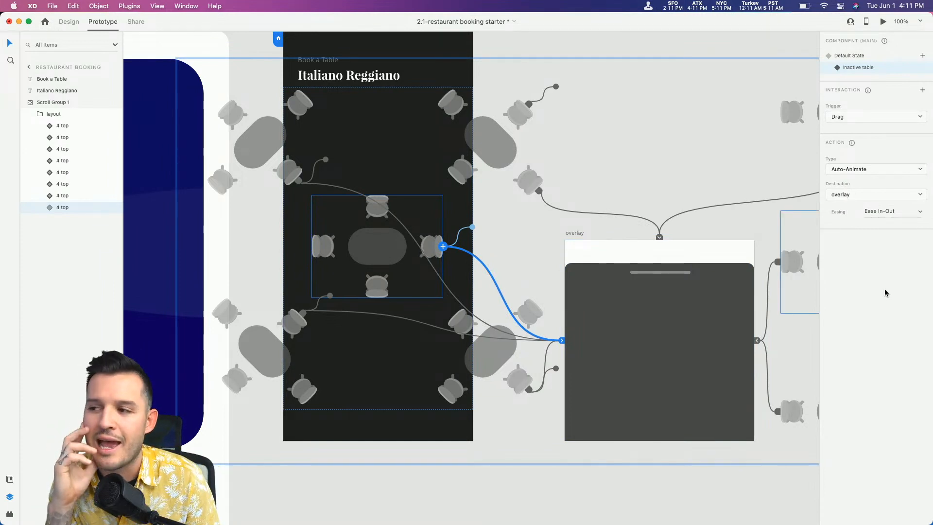
pyautogui.press('super+z')
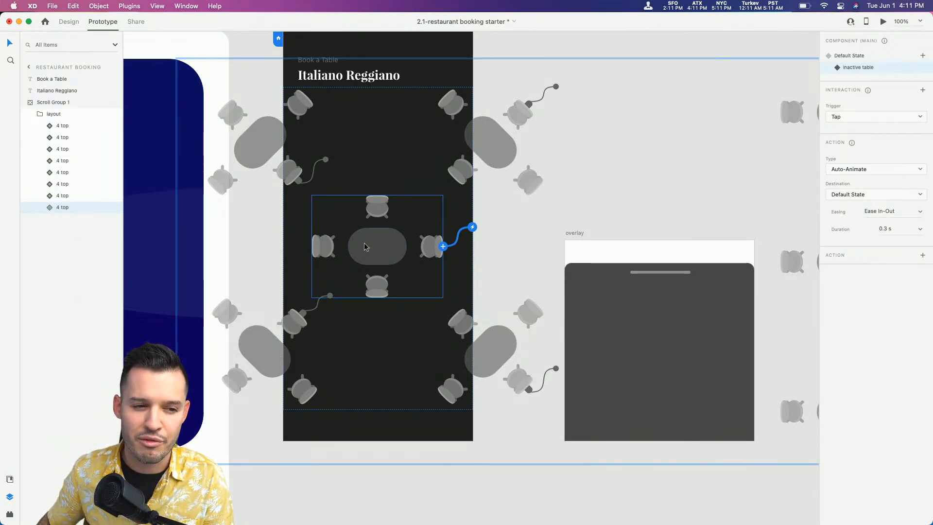
# Draw a 298 × 246 rectangle over the center table, above the layout group in the scroll group, and set its opacity to 0%
pyautogui.click(52, 126)
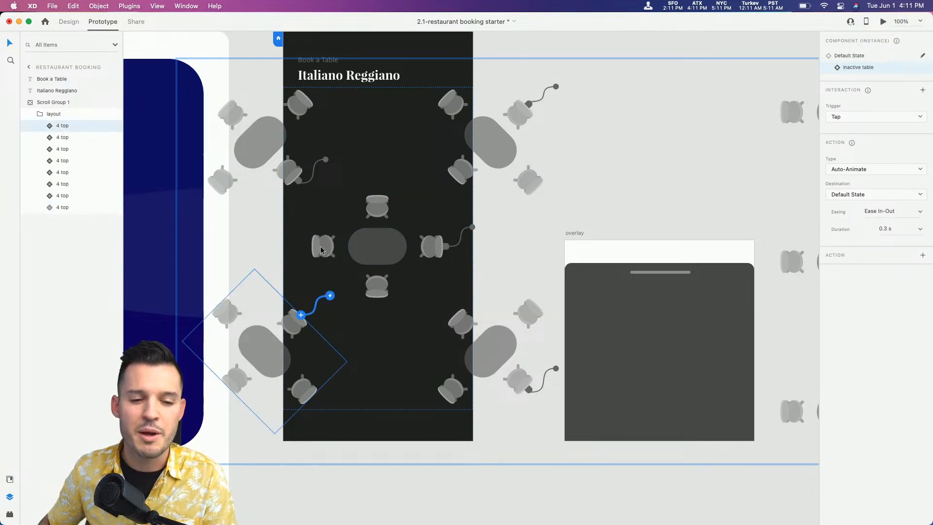
pyautogui.click(354, 209)
pyautogui.click(66, 22)
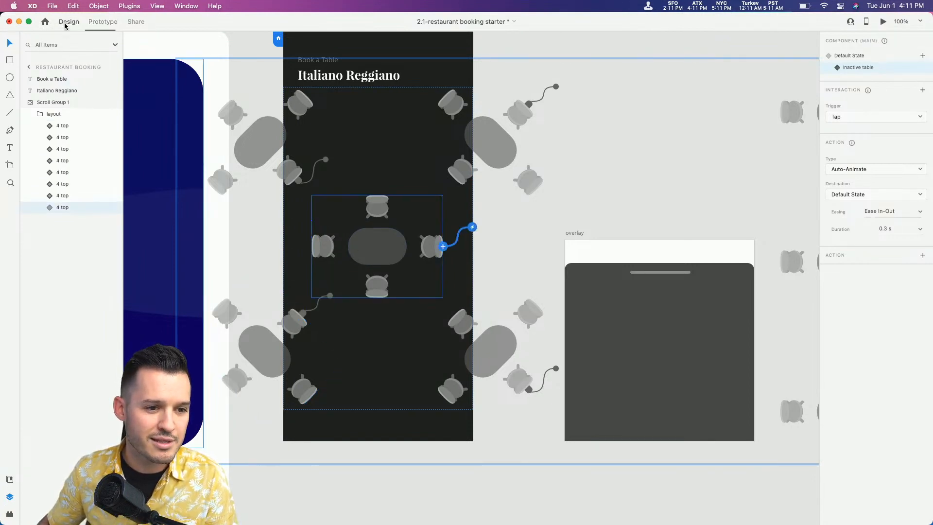
pyautogui.click(76, 136)
pyautogui.click(67, 128)
pyautogui.click(40, 115)
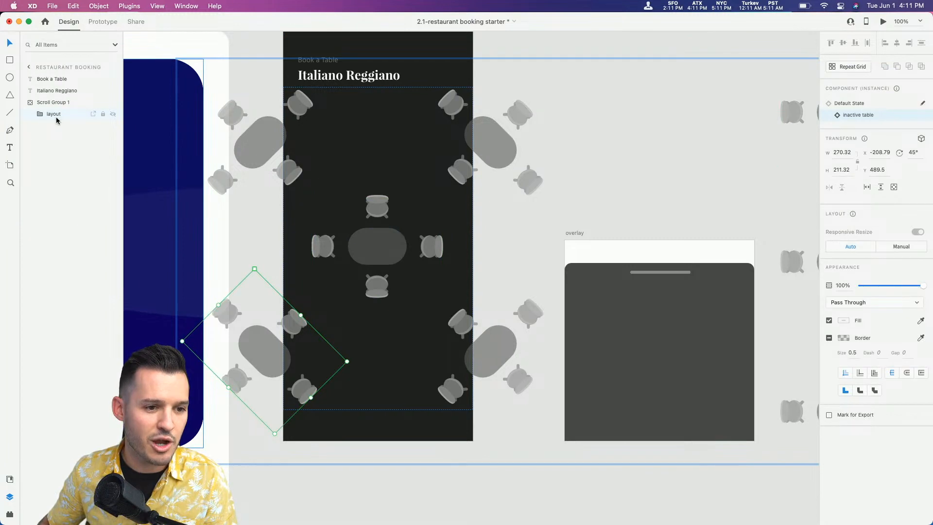
pyautogui.click(56, 117)
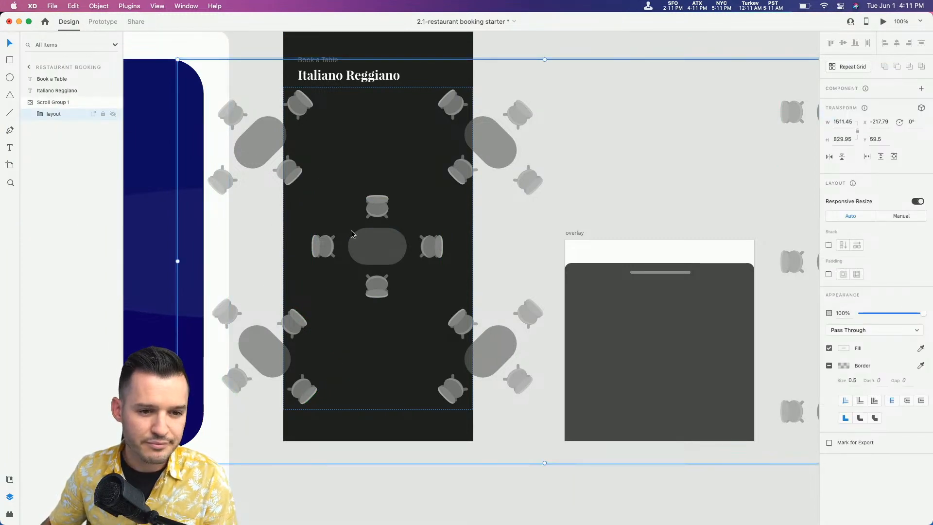
pyautogui.press('r')
pyautogui.moveTo(308, 189); pyautogui.dragTo(452, 308)
pyautogui.press('v')
pyautogui.moveTo(380, 251); pyautogui.dragTo(377, 249)
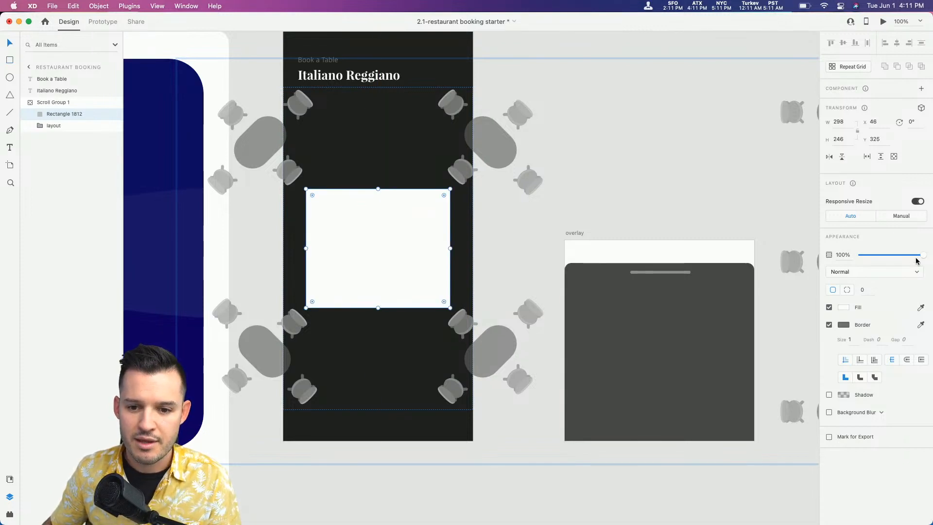
pyautogui.moveTo(921, 254); pyautogui.dragTo(858, 255)
# Link the transparent rectangle to the overlay artboard with a Tap trigger and the Overlay action type
pyautogui.click(107, 25)
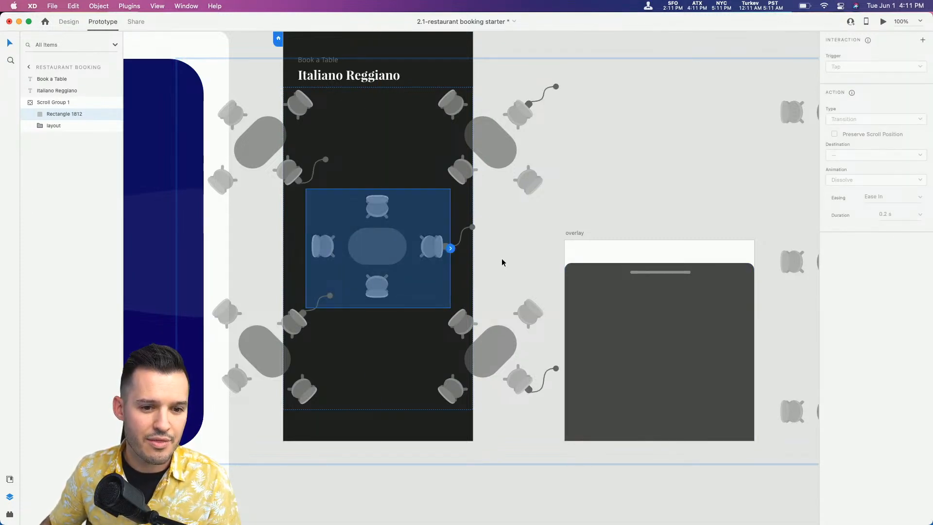
pyautogui.moveTo(450, 248); pyautogui.dragTo(680, 340)
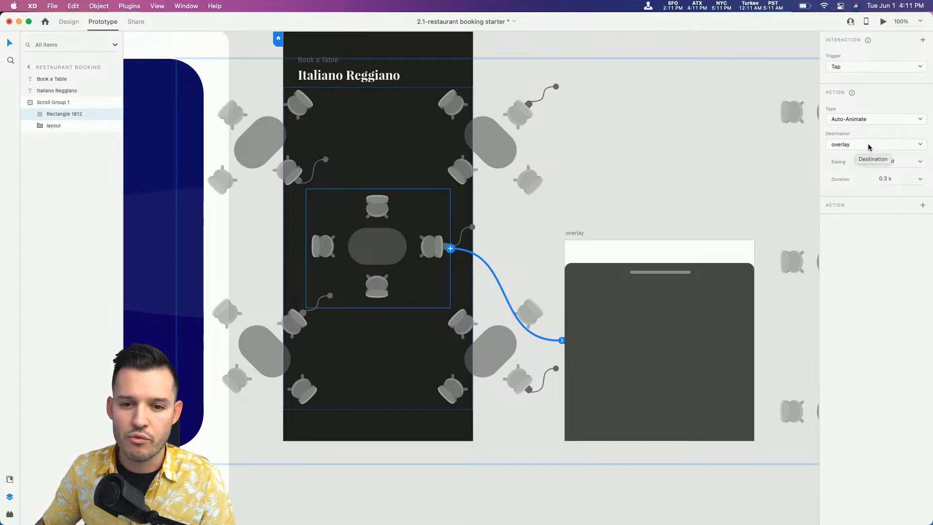
pyautogui.click(851, 124)
pyautogui.click(854, 129)
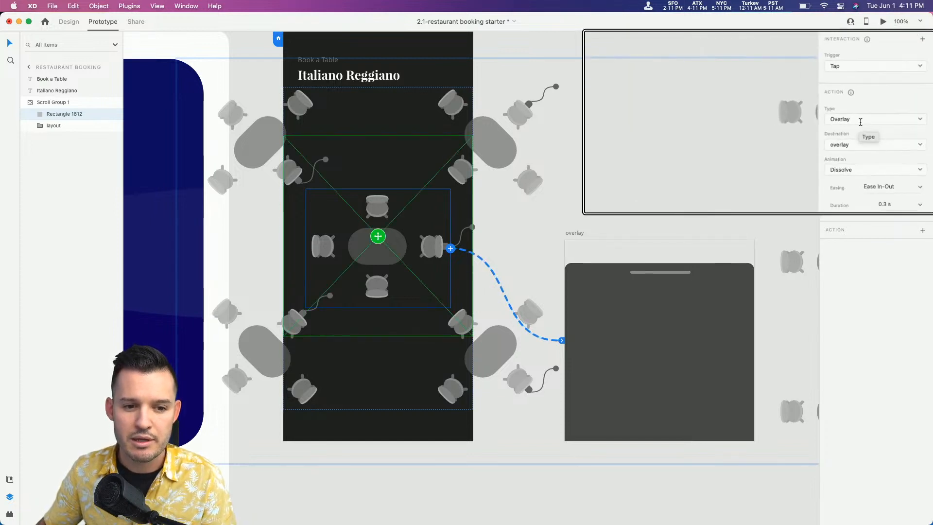
pyautogui.click(873, 145)
pyautogui.click(873, 145)
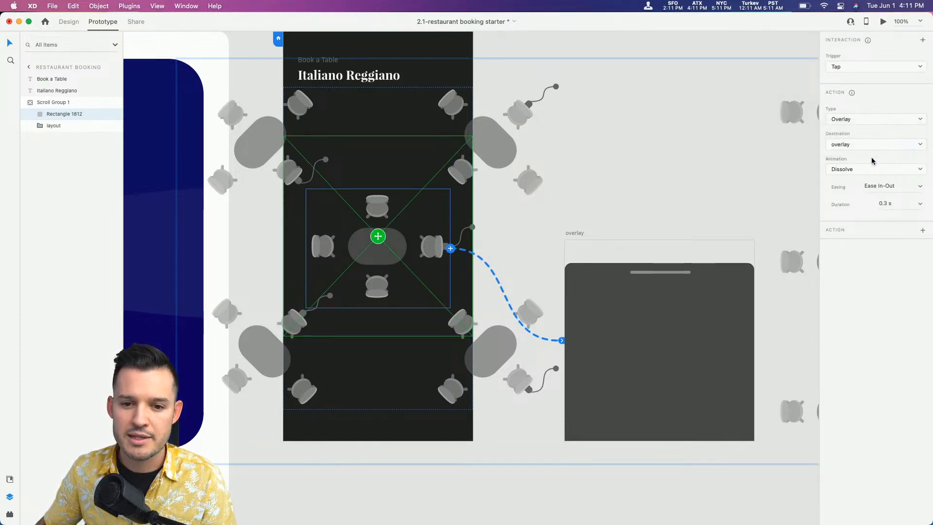
# Set the overlay interaction's animation to Slide Up, keeping the overlay placed at the bottom of the Restaurant Booking artboard
pyautogui.click(865, 170)
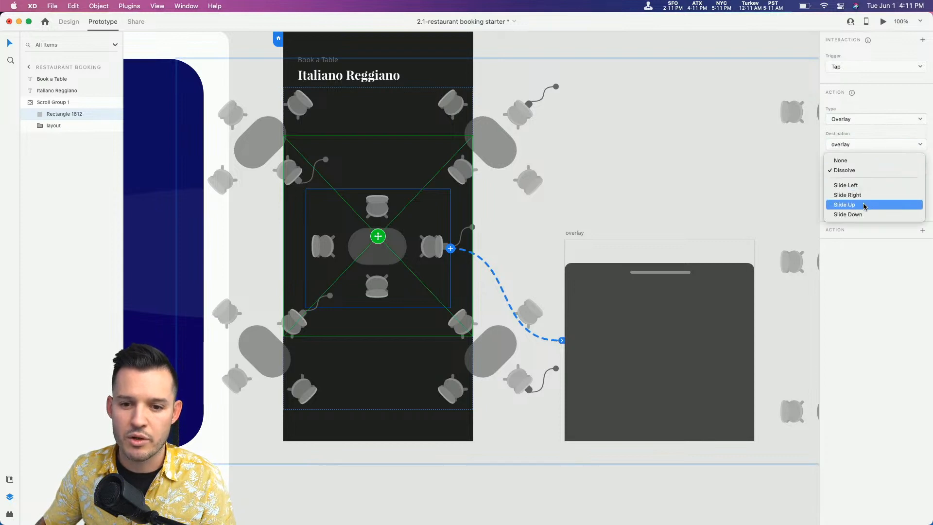
pyautogui.click(864, 205)
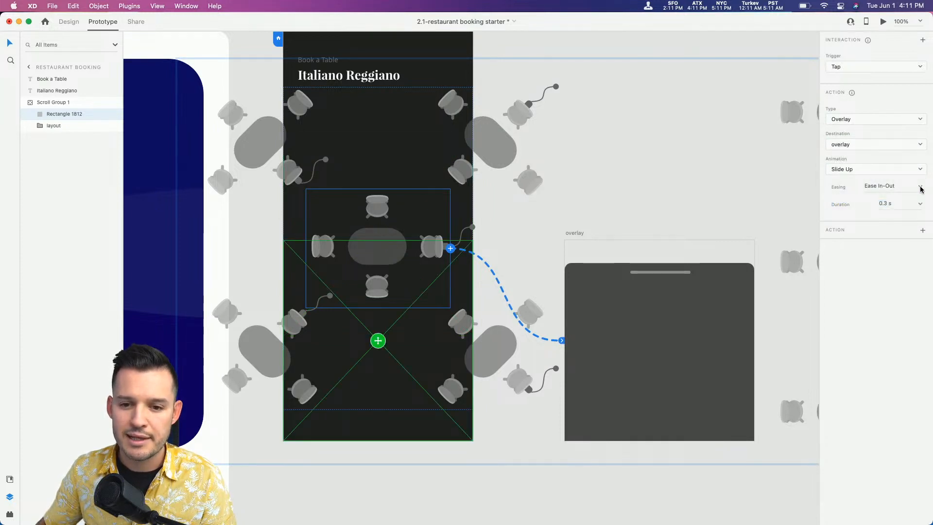
pyautogui.moveTo(378, 340)
pyautogui.mouseDown()
pyautogui.moveTo(346, 294)
pyautogui.moveTo(403, 208)
pyautogui.moveTo(379, 316)
pyautogui.moveTo(383, 346)
pyautogui.mouseUp()
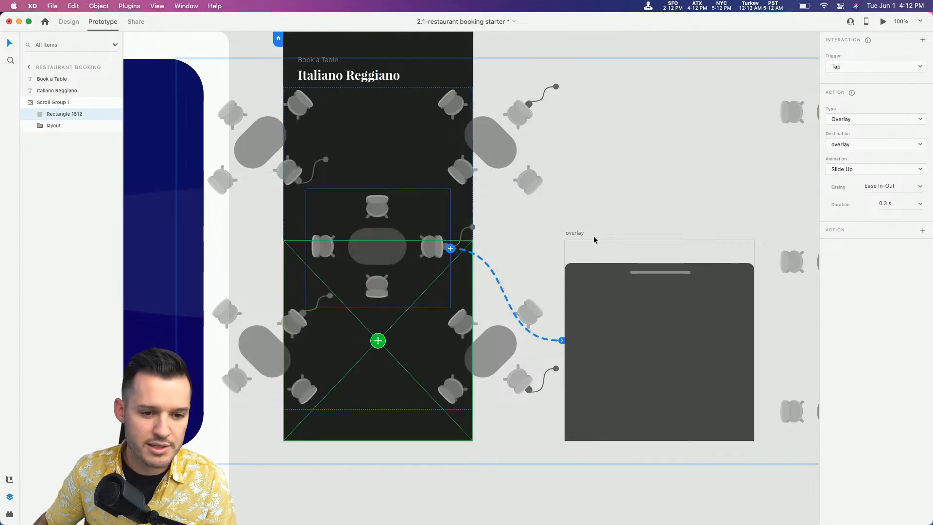
# Preview the prototype, test opening and dismissing the overlay from the center table and panning the layout, and close the preview
pyautogui.click(882, 21)
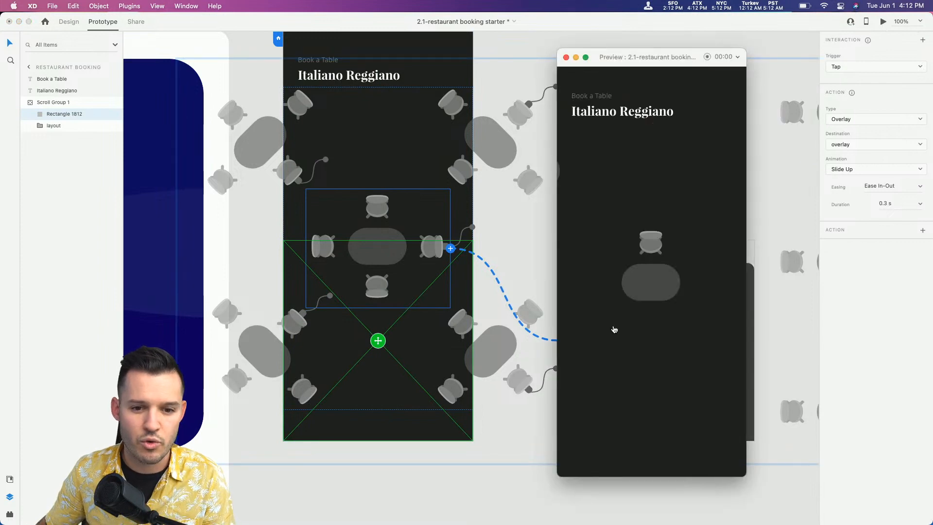
pyautogui.click(666, 297)
pyautogui.click(659, 283)
pyautogui.click(657, 286)
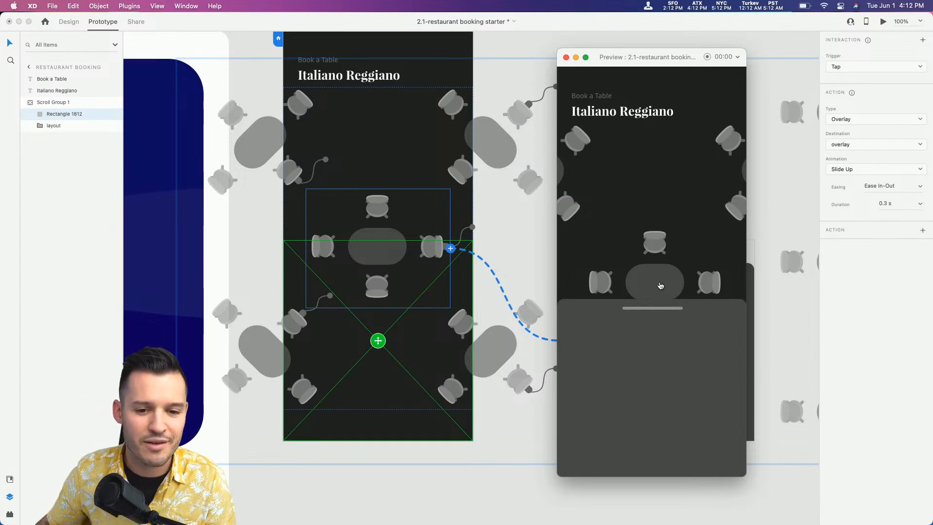
pyautogui.click(659, 159)
pyautogui.moveTo(687, 227); pyautogui.dragTo(669, 200)
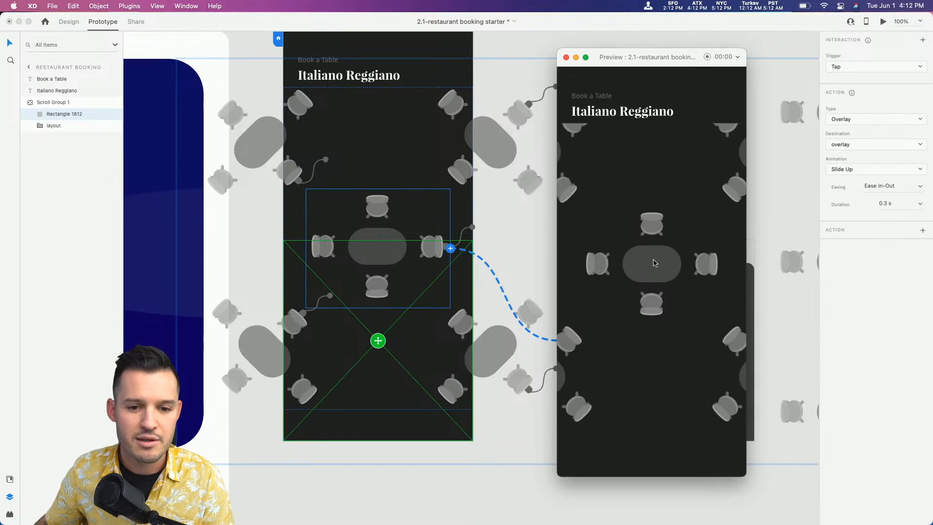
pyautogui.click(653, 263)
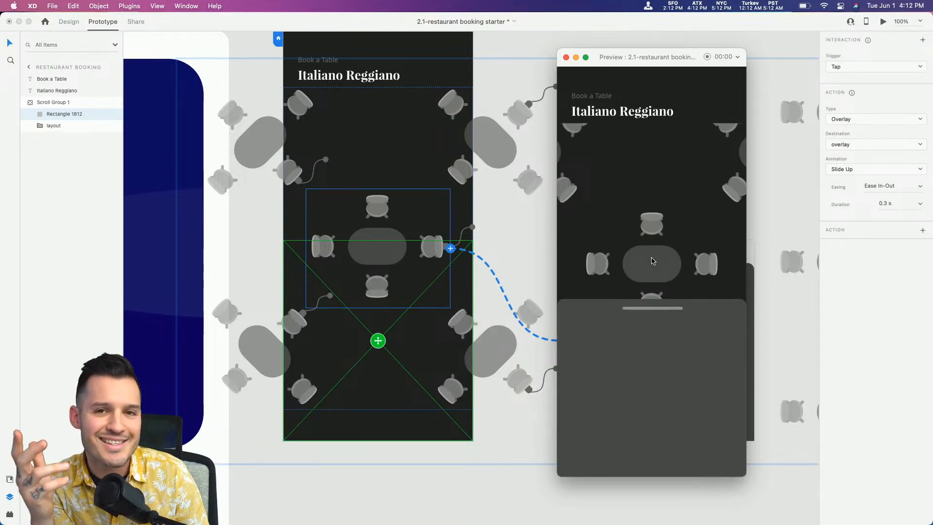
pyautogui.click(566, 58)
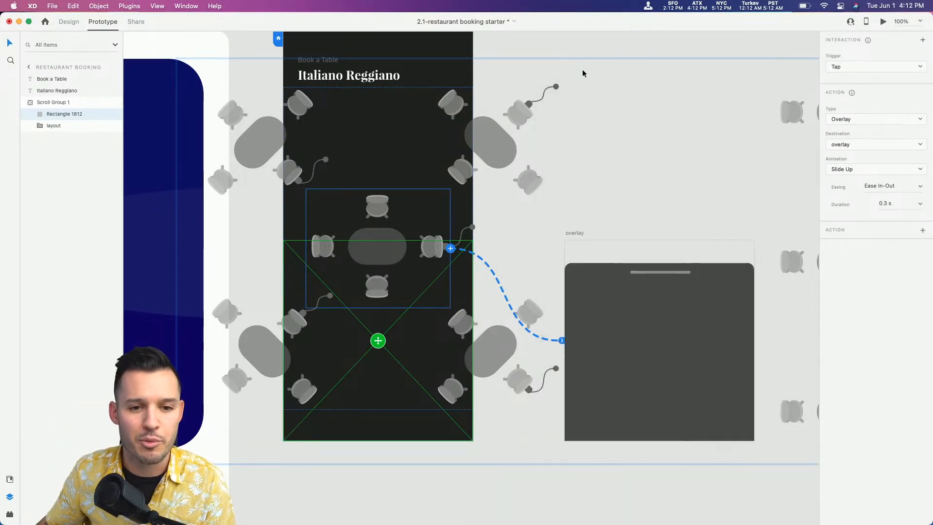
# Move the overlay artboard farther away from the Restaurant Booking artboard
pyautogui.click(575, 190)
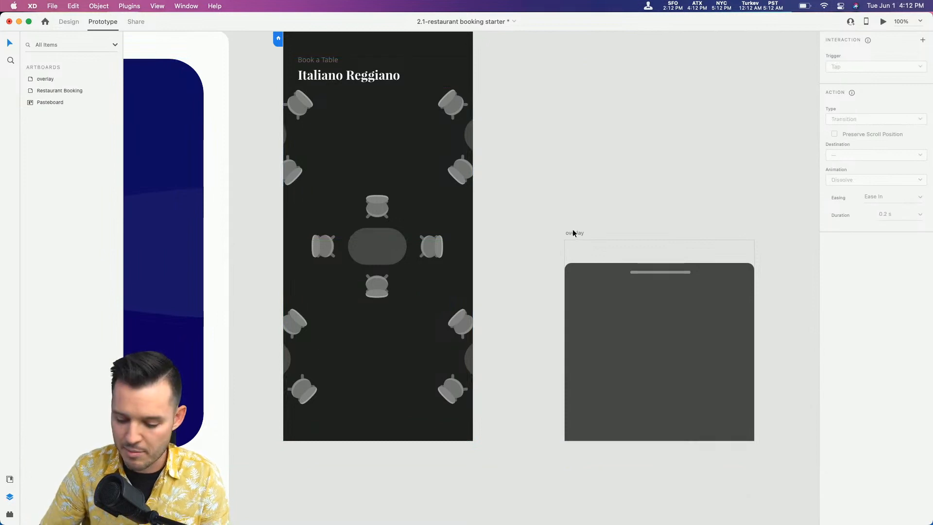
pyautogui.press('super+minus')
pyautogui.press('super+minus')
pyautogui.press('super+minus')
pyautogui.click(511, 261)
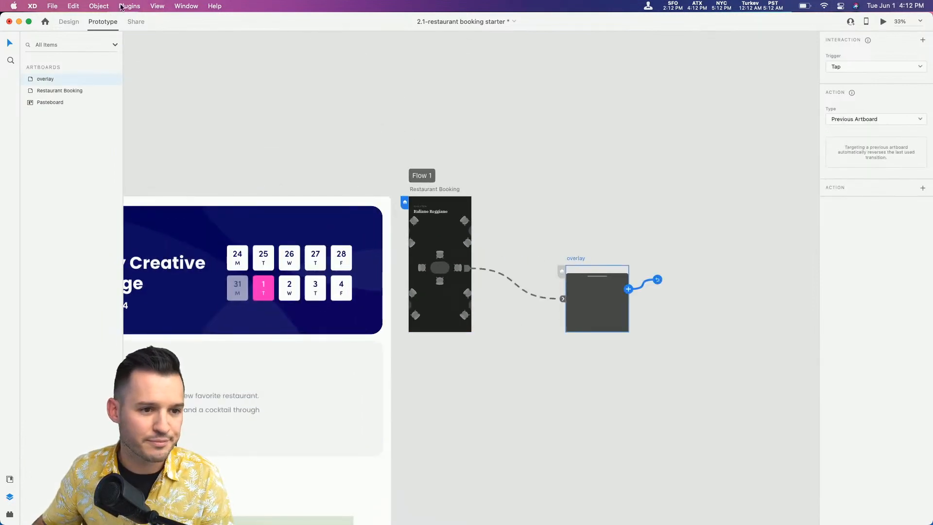
# Reselect the transparent rectangle over the center table and examine its overlay interaction in the prototype view
pyautogui.click(76, 24)
pyautogui.click(573, 156)
pyautogui.press('z')
pyautogui.moveTo(550, 190); pyautogui.dragTo(371, 331)
pyautogui.moveTo(413, 309); pyautogui.dragTo(470, 294)
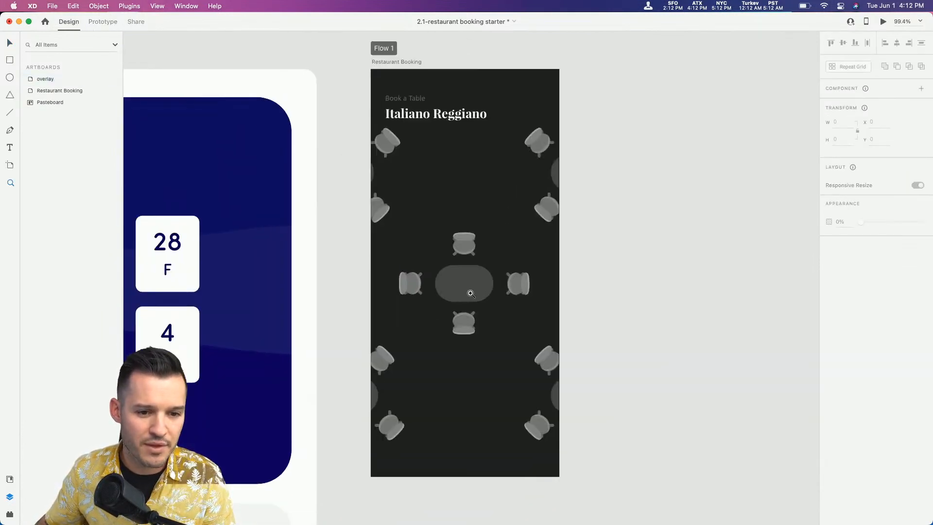
pyautogui.press('v')
pyautogui.click(457, 284)
pyautogui.doubleClick(453, 280)
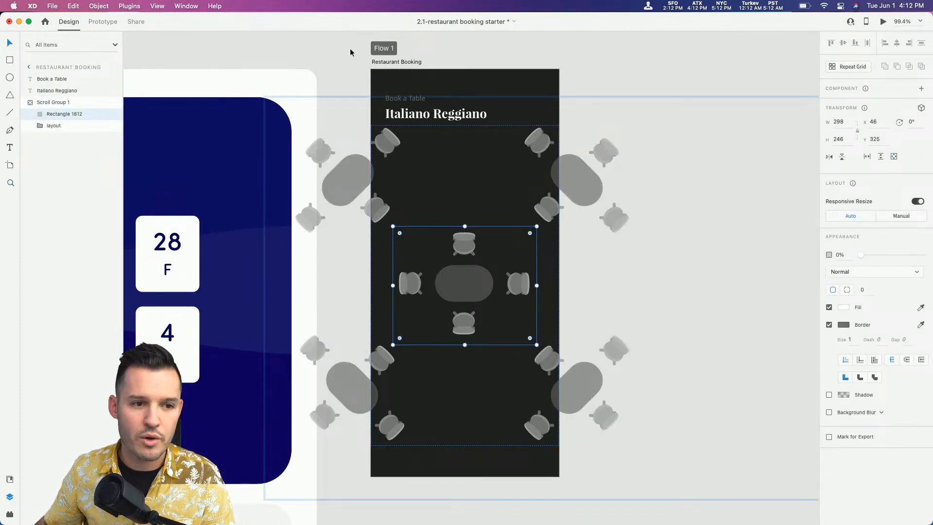
pyautogui.click(102, 22)
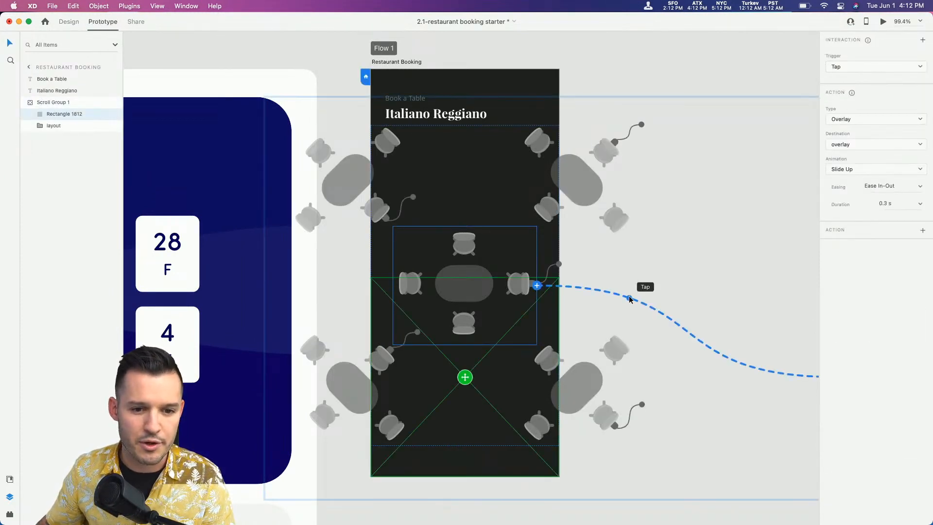
# Try to pick the center table's own tap interaction from the layout group, and undo the overlay artboard's move
pyautogui.click(49, 127)
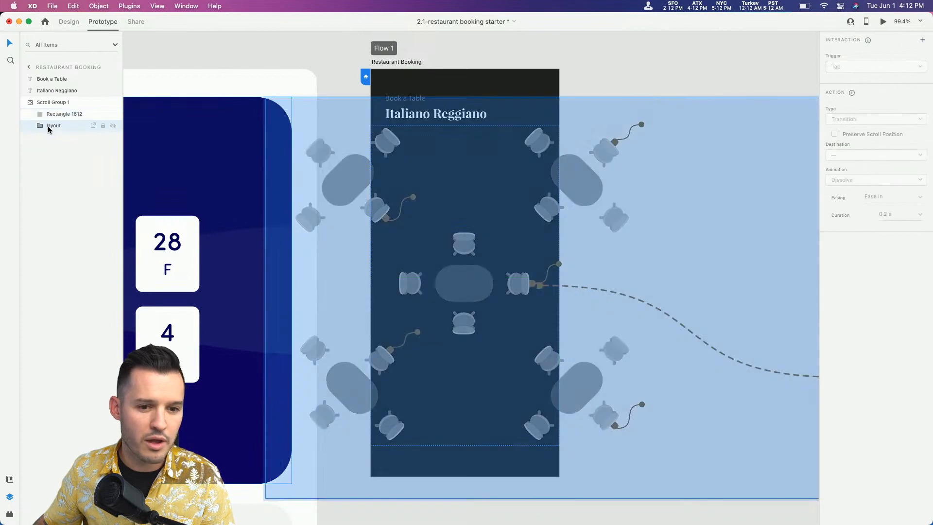
pyautogui.click(40, 126)
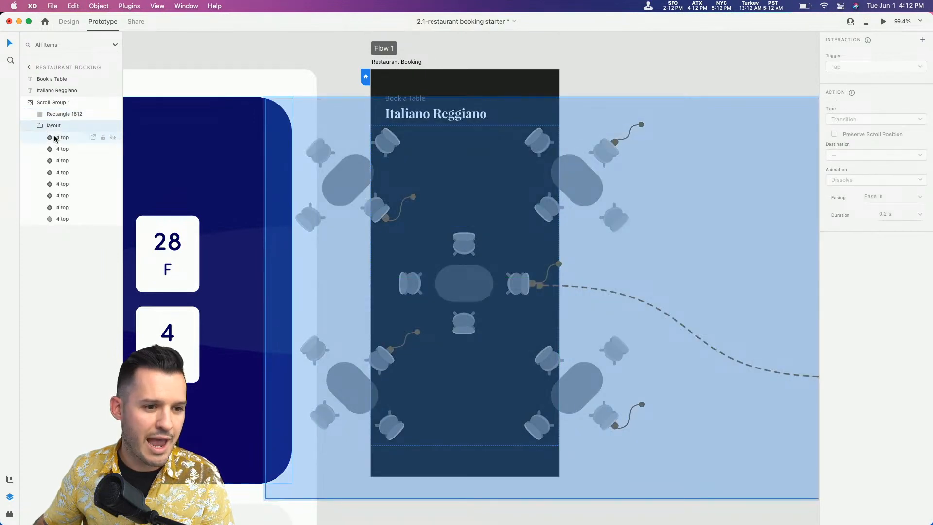
pyautogui.click(62, 218)
pyautogui.click(549, 273)
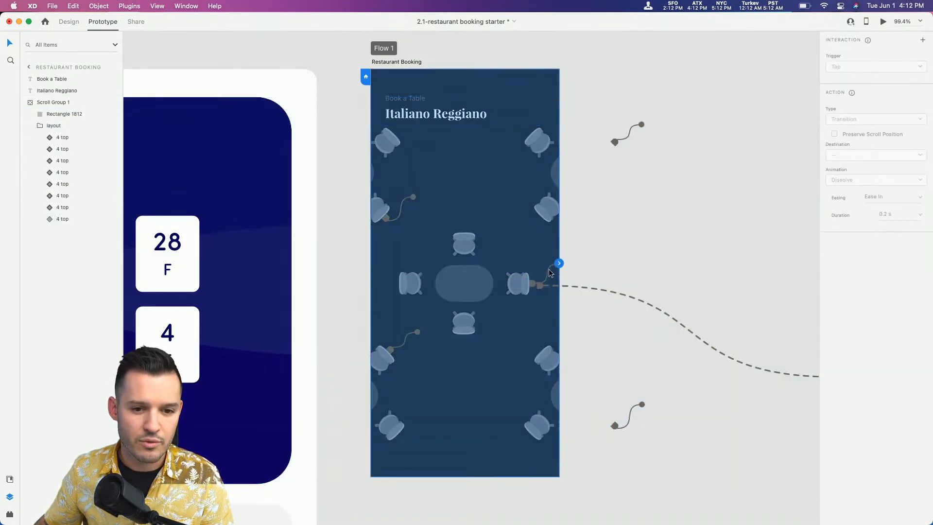
pyautogui.press('super+z')
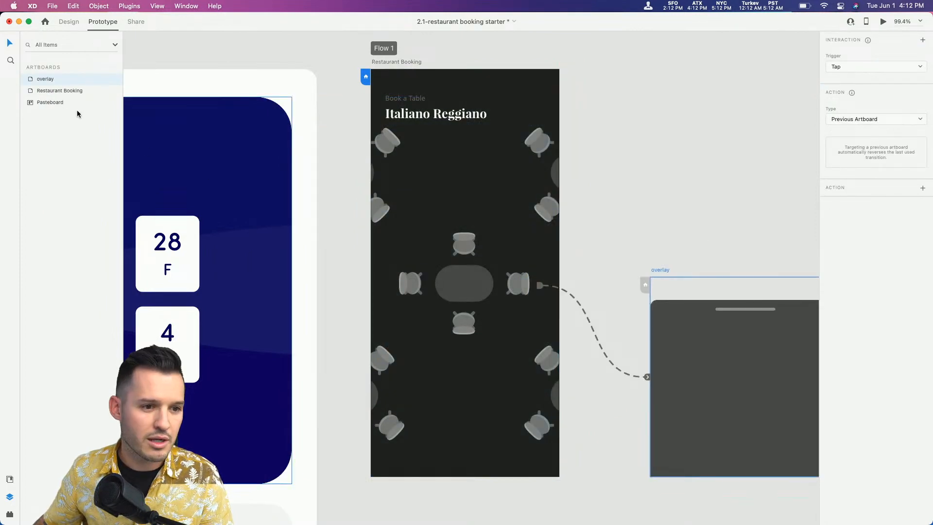
# Remove the tap interaction from the center table's main component in its inactive state, and select the Restaurant Booking artboard in the design view
pyautogui.click(457, 279)
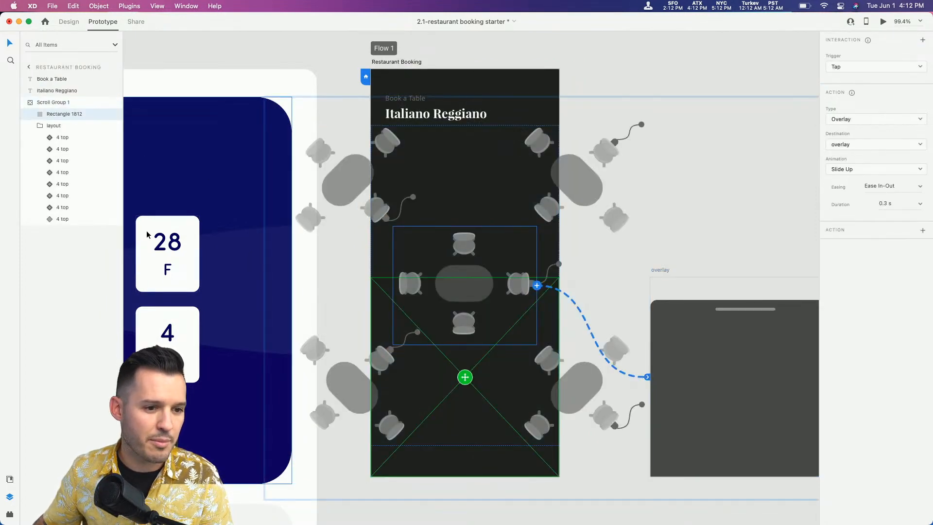
pyautogui.click(71, 220)
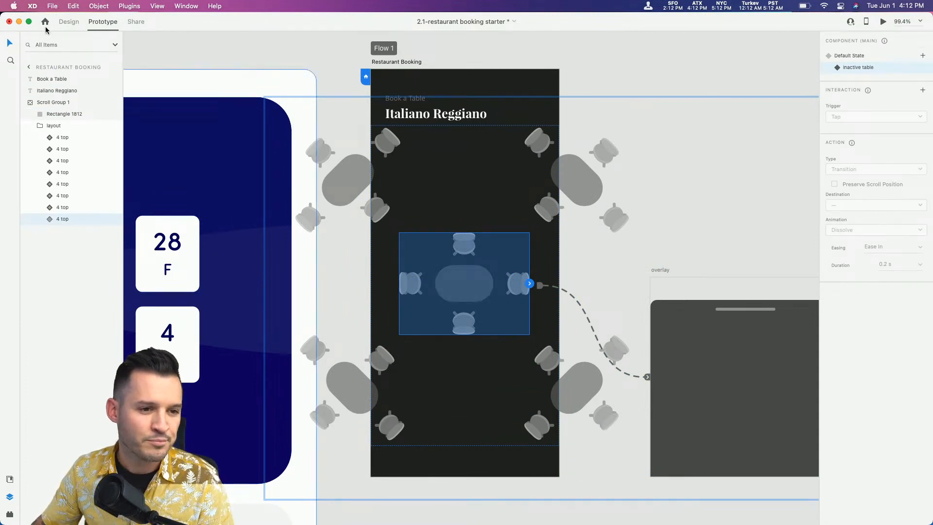
pyautogui.click(69, 21)
pyautogui.click(408, 63)
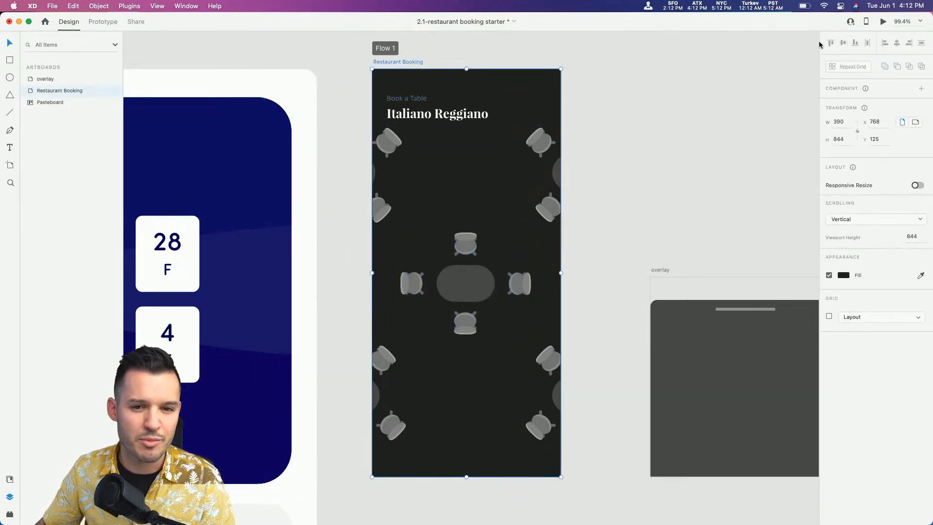
# Preview the prototype, pan the table layout sideways, and try tapping the center and upper corner tables
pyautogui.click(883, 22)
pyautogui.click(641, 296)
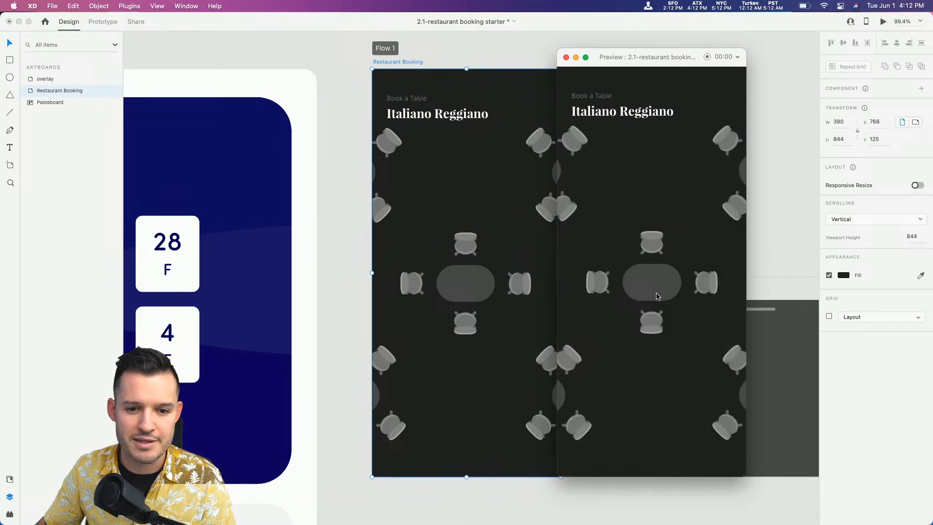
pyautogui.click(658, 291)
pyautogui.click(662, 286)
pyautogui.moveTo(677, 262); pyautogui.dragTo(608, 287)
pyautogui.click(706, 200)
pyautogui.click(695, 207)
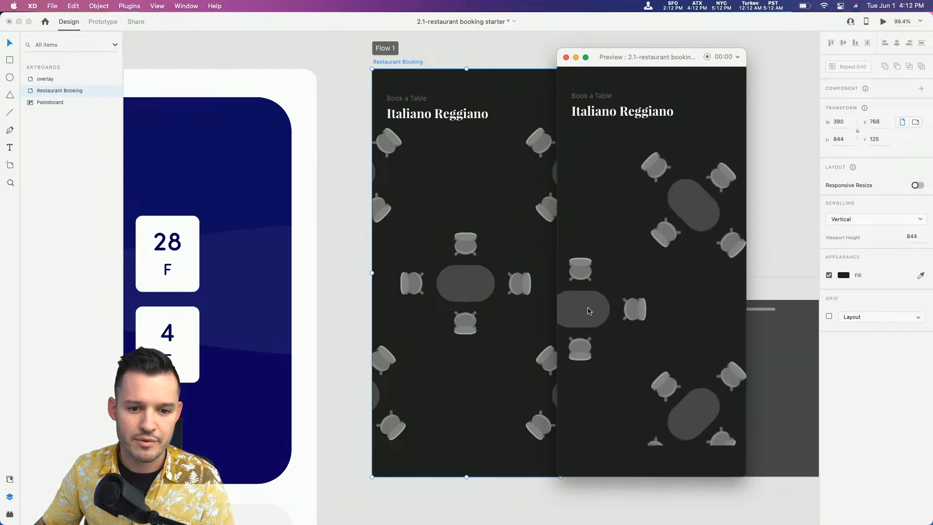
# Pan the layout back in the preview, test tapping the center table for its overlay, and close the preview
pyautogui.click(588, 311)
pyautogui.click(601, 284)
pyautogui.moveTo(601, 284); pyautogui.dragTo(652, 273)
pyautogui.click(659, 251)
pyautogui.click(658, 251)
pyautogui.click(653, 273)
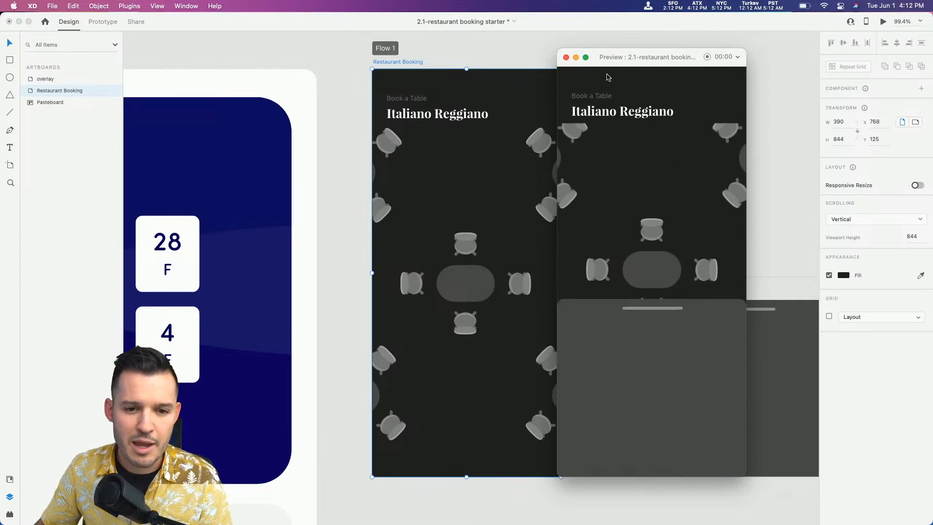
pyautogui.click(566, 57)
pyautogui.click(658, 271)
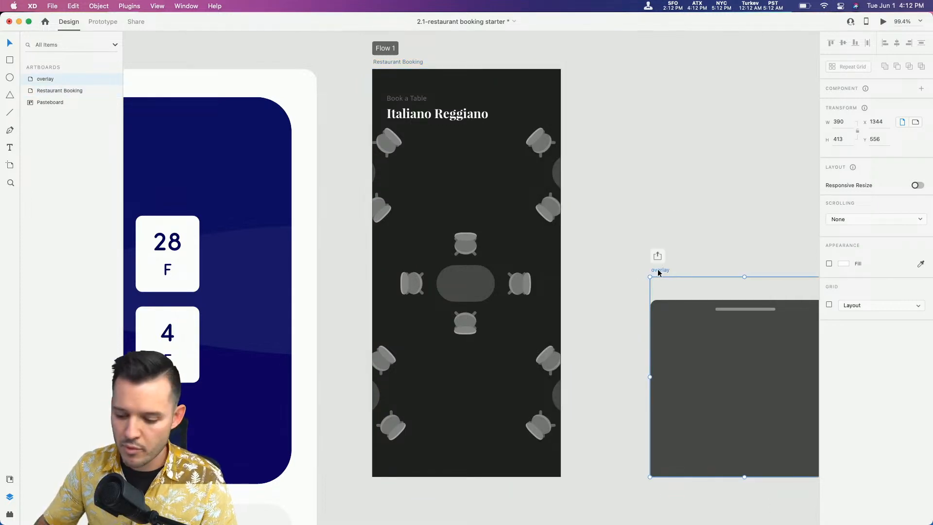
pyautogui.press('Delete')
pyautogui.hscroll(2, 660, 283)
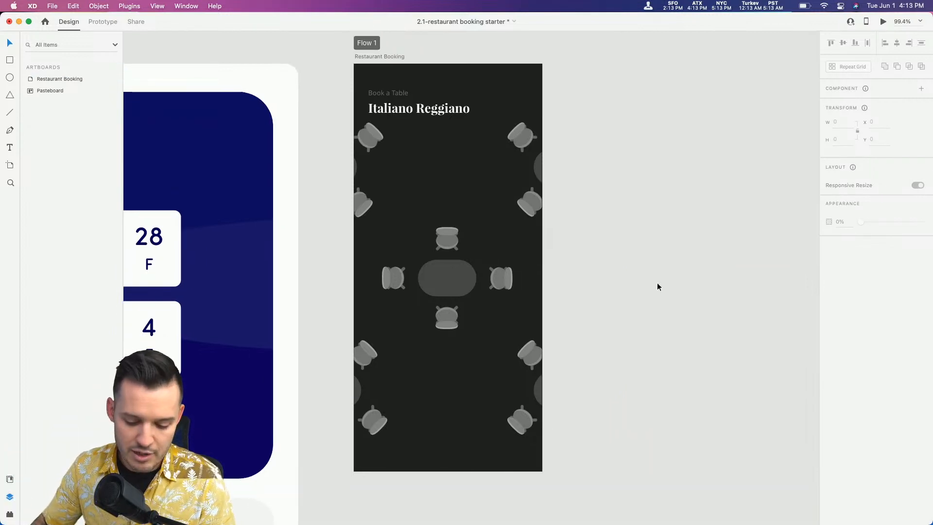
pyautogui.press('super+z')
# Move the overlay's panel and handle rectangles out onto the pasteboard, and delete the empty overlay artboard
pyautogui.click(674, 262)
pyautogui.click(721, 347)
pyautogui.keyDown('shift'); pyautogui.click(720, 304); pyautogui.keyUp('shift')
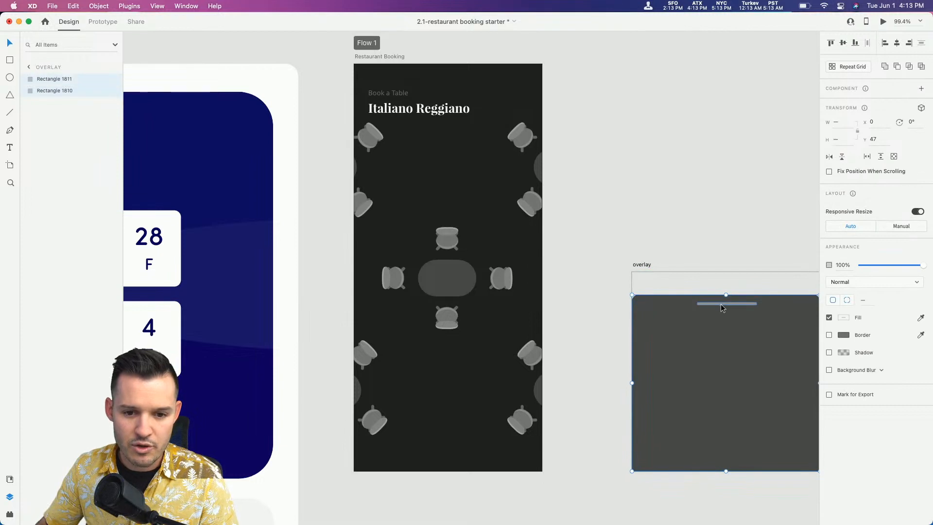
pyautogui.moveTo(725, 345); pyautogui.dragTo(710, 136)
pyautogui.click(642, 265)
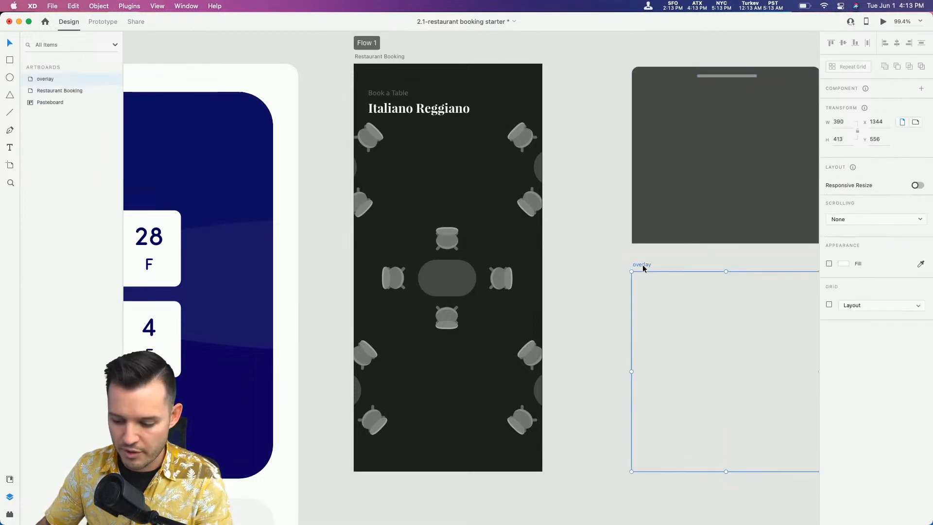
pyautogui.press('Delete')
# Group the panel and handle rectangles, and place the group at the Restaurant Booking artboard's lower edge, at X 0, Y 813
pyautogui.hscroll(2, 700, 315)
pyautogui.scroll(2, 699, 314)
pyautogui.click(711, 175)
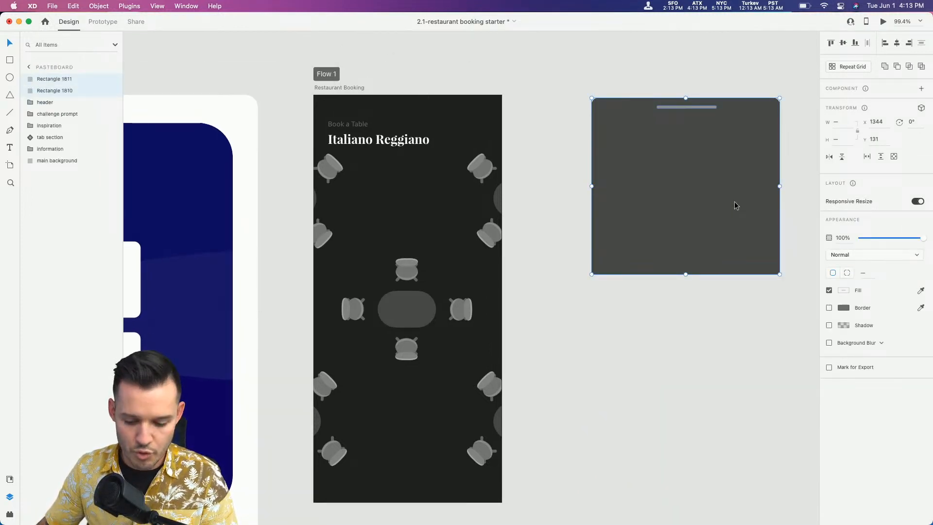
pyautogui.moveTo(694, 150); pyautogui.dragTo(610, 383)
pyautogui.scroll(-3, 609, 384)
pyautogui.hscroll(-2, 609, 384)
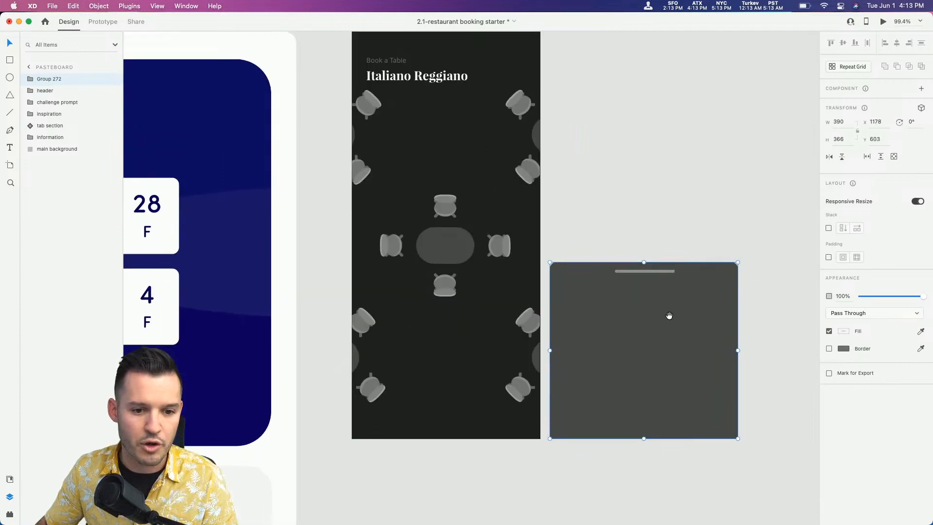
pyautogui.moveTo(659, 316); pyautogui.dragTo(451, 446)
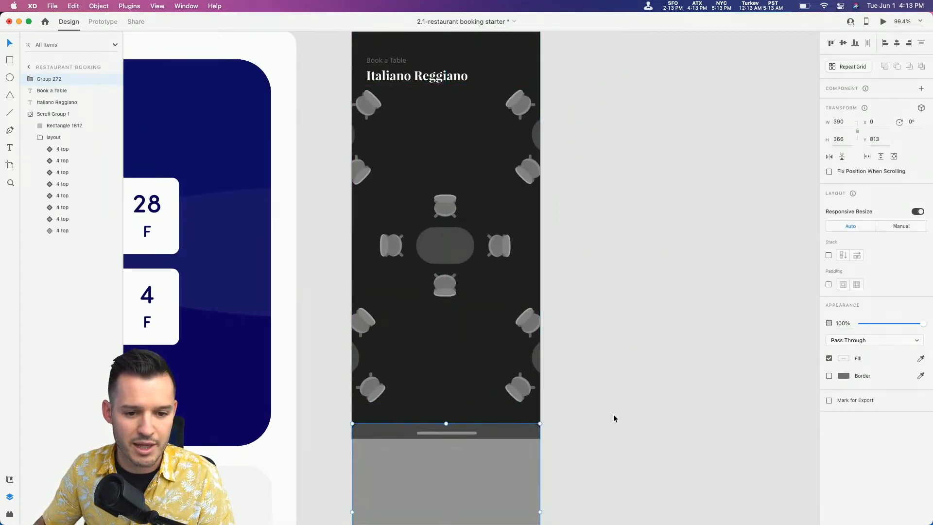
# Raise the panel group to Y 478 so it fits fully inside the lower part of the Restaurant Booking artboard
pyautogui.scroll(1, 663, 396)
pyautogui.hscroll(-2, 664, 396)
pyautogui.click(663, 395)
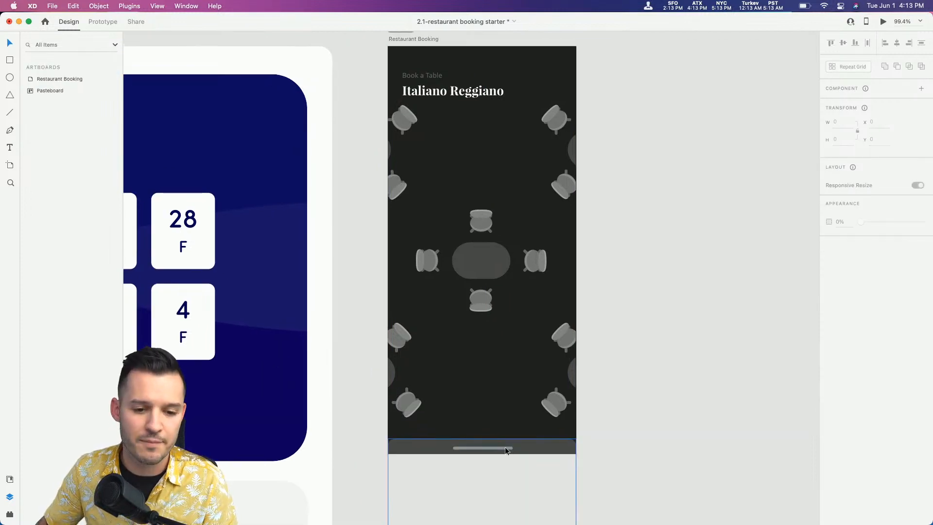
pyautogui.moveTo(508, 450); pyautogui.dragTo(500, 284)
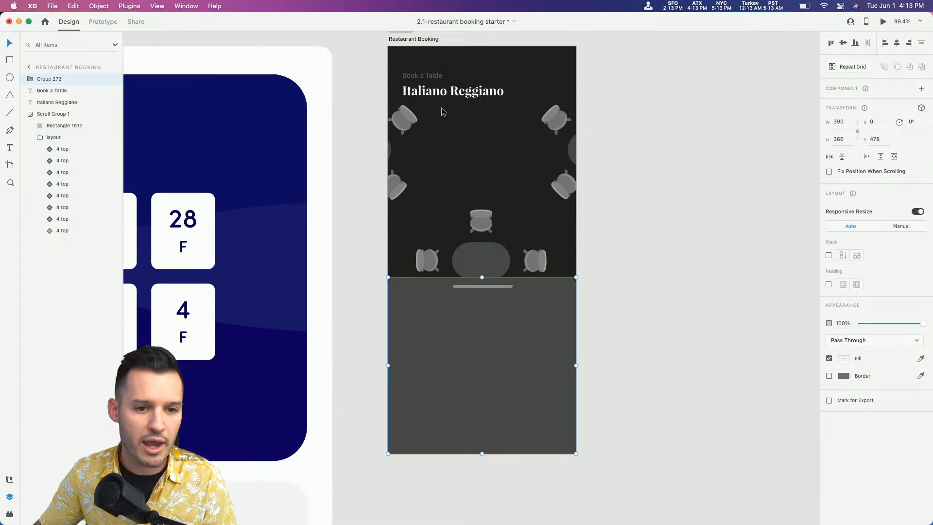
# Copy the Italiano Reggiano title onto the panel at X 30, Y 546, and order the copy and Book a Table text above the panel group
pyautogui.click(443, 93)
pyautogui.moveTo(443, 92); pyautogui.dragTo(444, 321)
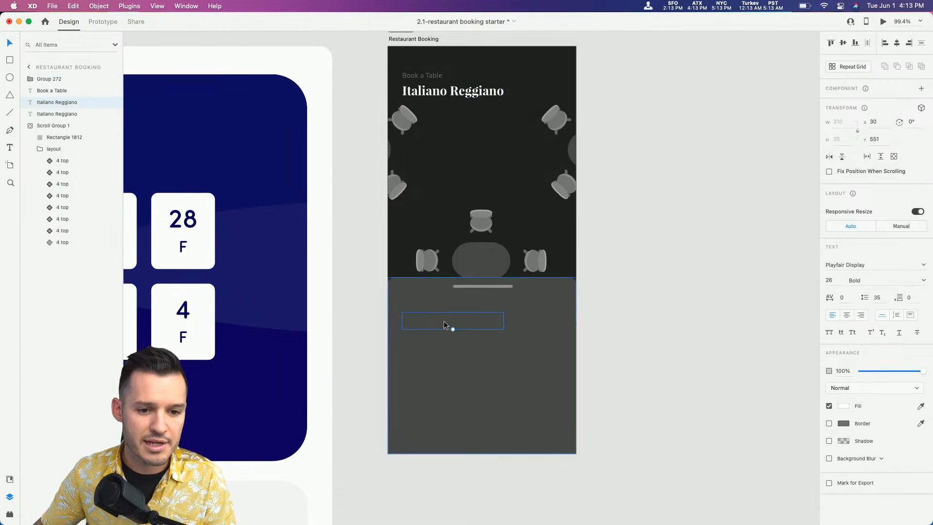
pyautogui.keyDown('shift'); pyautogui.click(43, 91); pyautogui.keyUp('shift')
pyautogui.moveTo(43, 91); pyautogui.dragTo(47, 74)
pyautogui.click(631, 354)
pyautogui.click(421, 321)
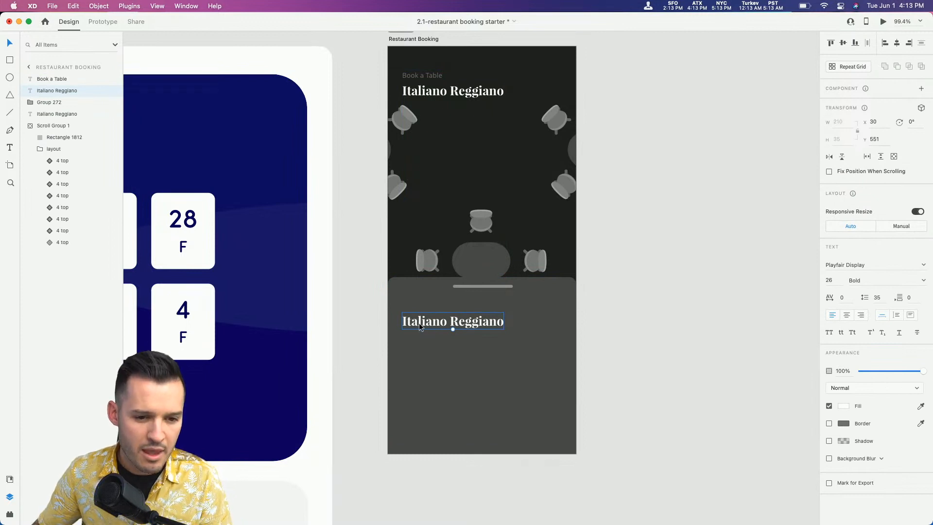
pyautogui.moveTo(418, 323); pyautogui.dragTo(418, 321)
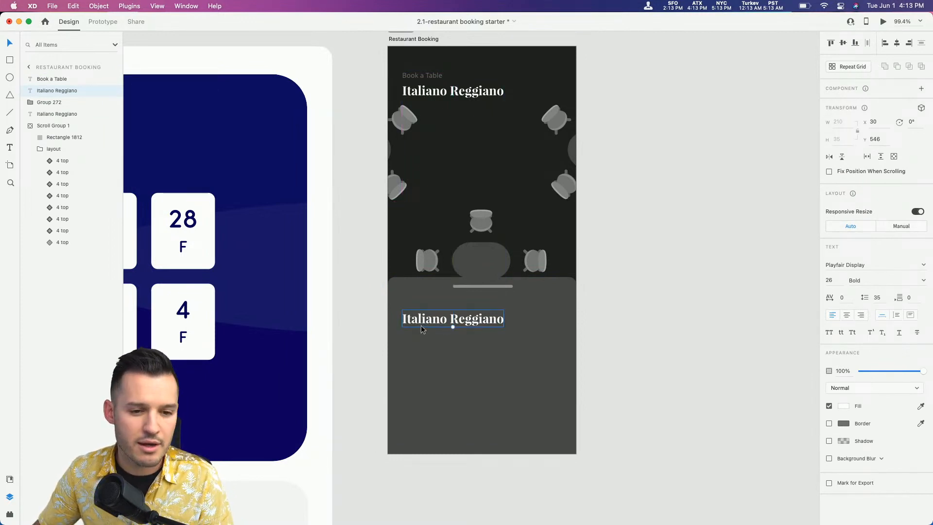
# Draw a rectangle about 138 by 45 below the copied title and round its corners fully to a radius of 23
pyautogui.press('super+equal')
pyautogui.scroll(-5, 427, 336)
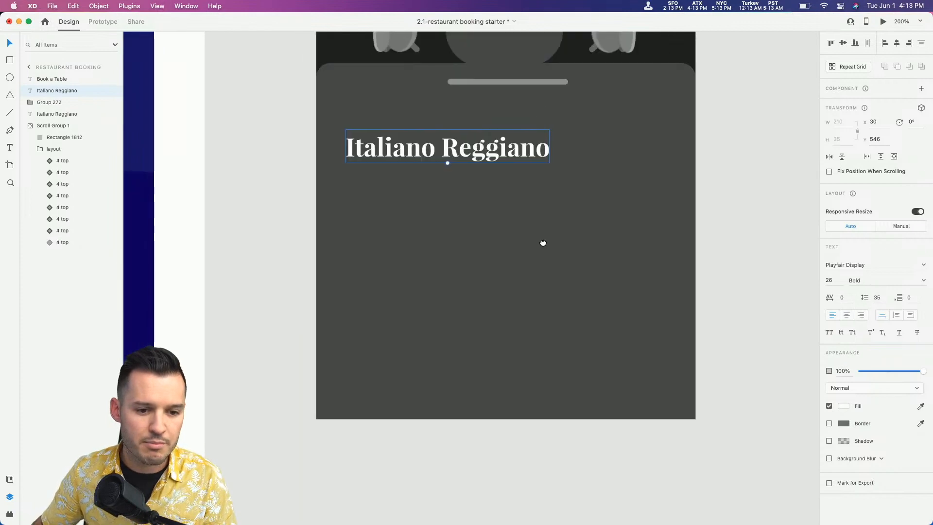
pyautogui.moveTo(345, 181)
pyautogui.mouseDown()
pyautogui.moveTo(444, 223)
pyautogui.moveTo(479, 225)
pyautogui.mouseUp()
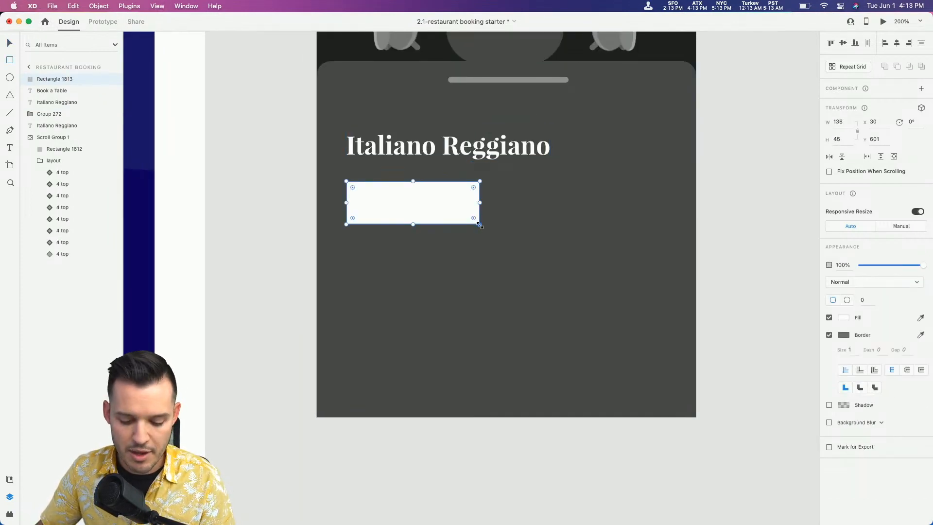
pyautogui.moveTo(473, 187); pyautogui.dragTo(478, 206)
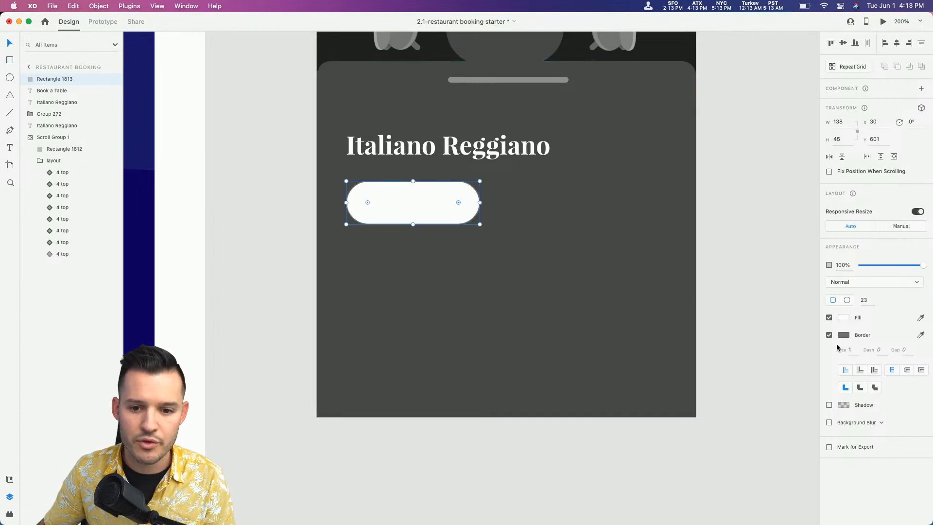
# Remove the pill shape's fill and give its border the saved light purple color
pyautogui.click(828, 318)
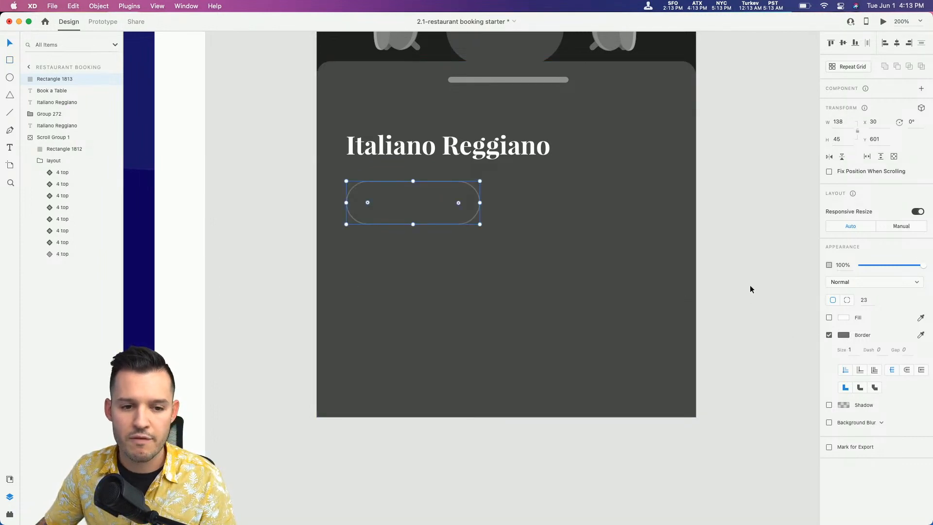
pyautogui.click(844, 334)
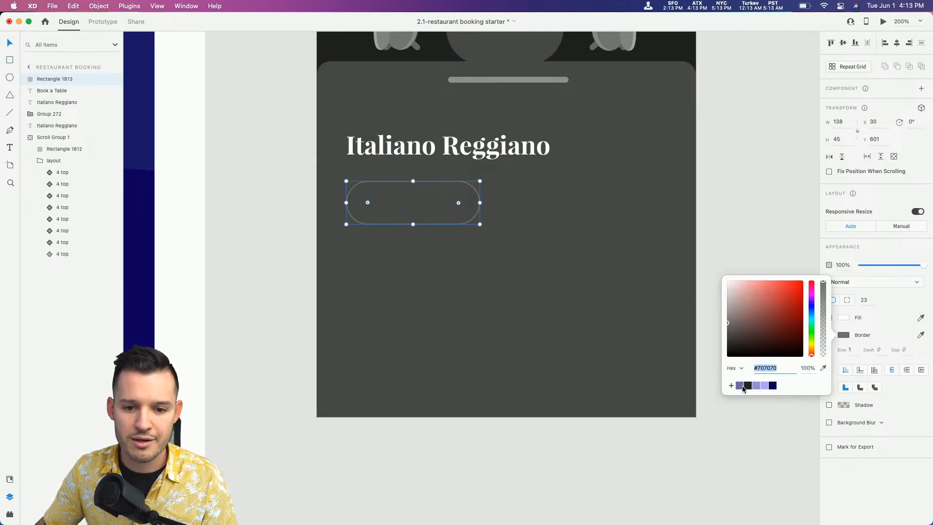
pyautogui.click(764, 386)
pyautogui.click(722, 208)
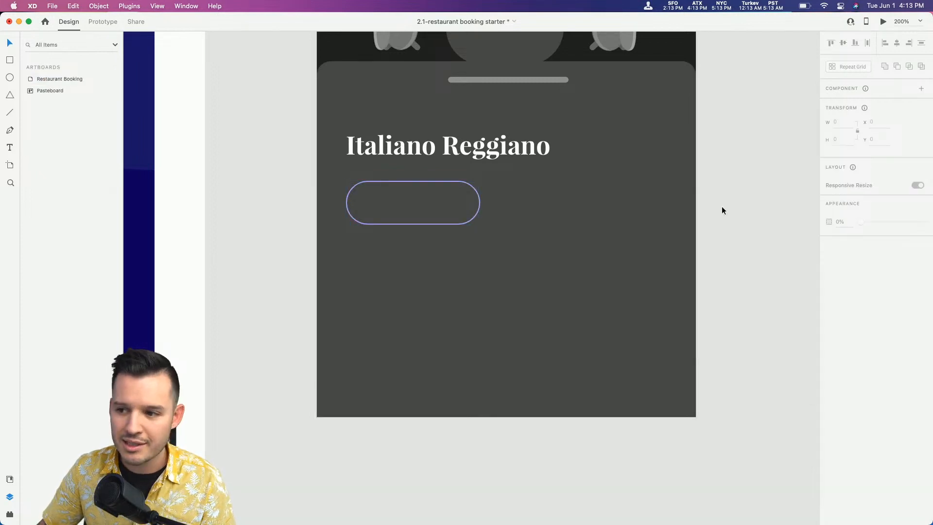
# Copy the Book a Table text from the artboard's header into the pill-shaped button at X 58, Y 614
pyautogui.scroll(2, 722, 208)
pyautogui.scroll(10, 581, 241)
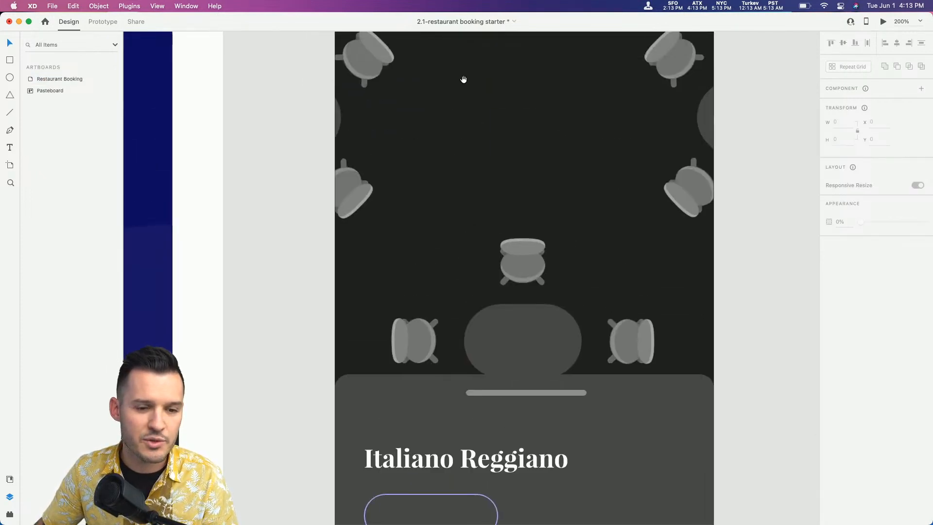
pyautogui.click(404, 116)
pyautogui.moveTo(404, 116); pyautogui.dragTo(457, 417)
pyautogui.scroll(-10, 431, 335)
# Color the button's Book a Table text light purple and set its opacity to 100%
pyautogui.click(847, 406)
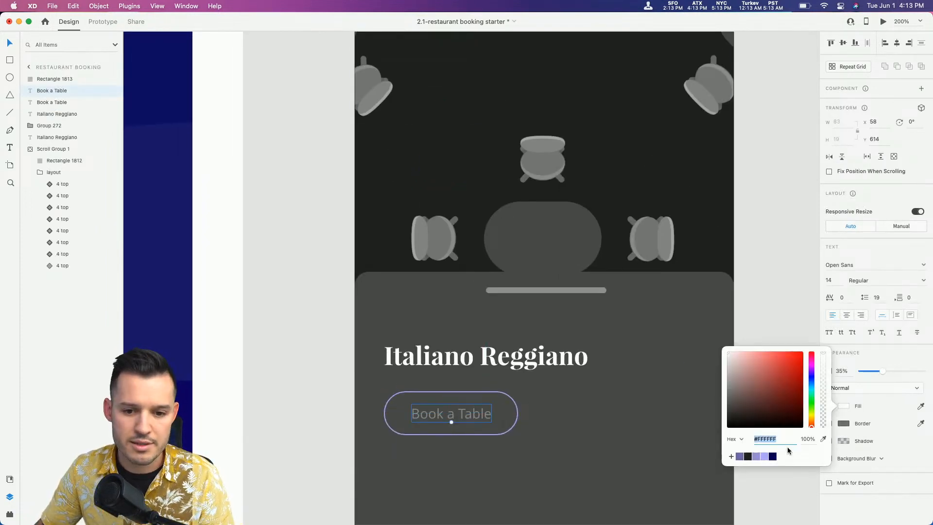
pyautogui.click(765, 456)
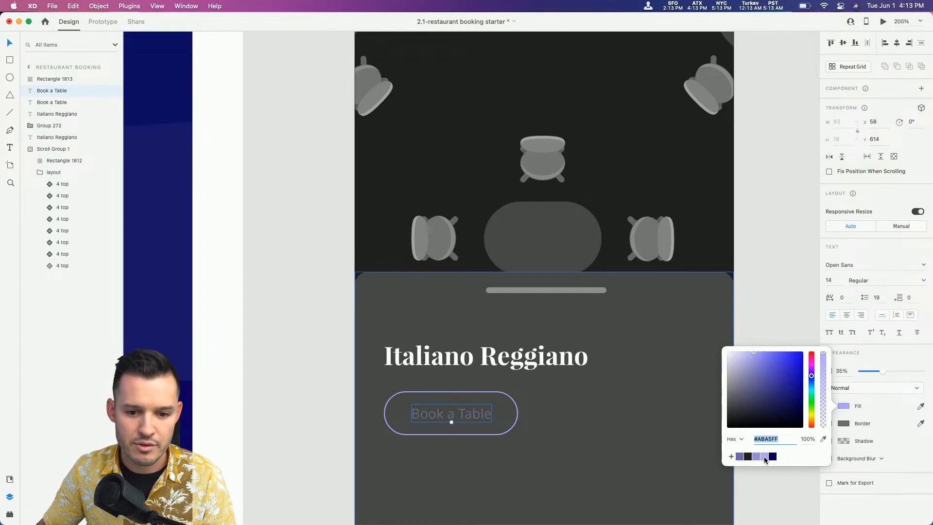
pyautogui.moveTo(753, 352)
pyautogui.mouseDown()
pyautogui.moveTo(738, 345)
pyautogui.moveTo(749, 350)
pyautogui.mouseUp()
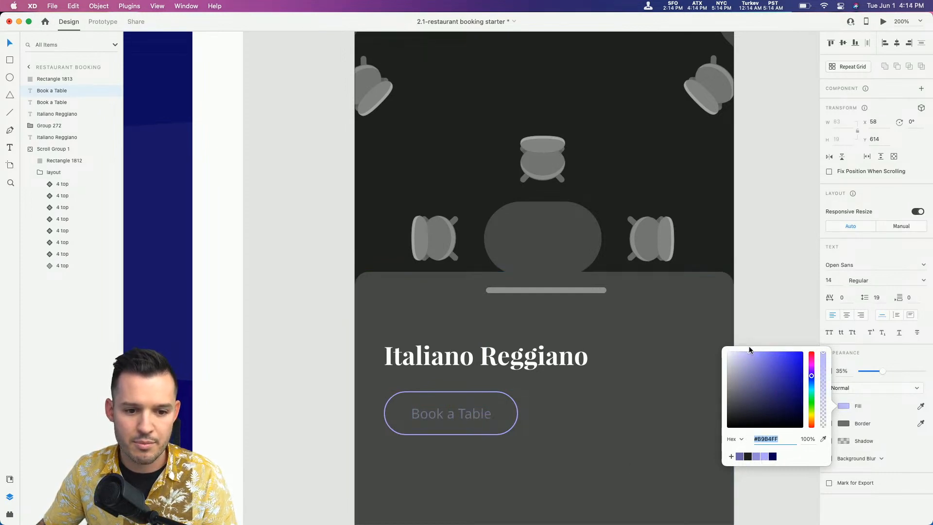
pyautogui.moveTo(883, 371); pyautogui.dragTo(924, 371)
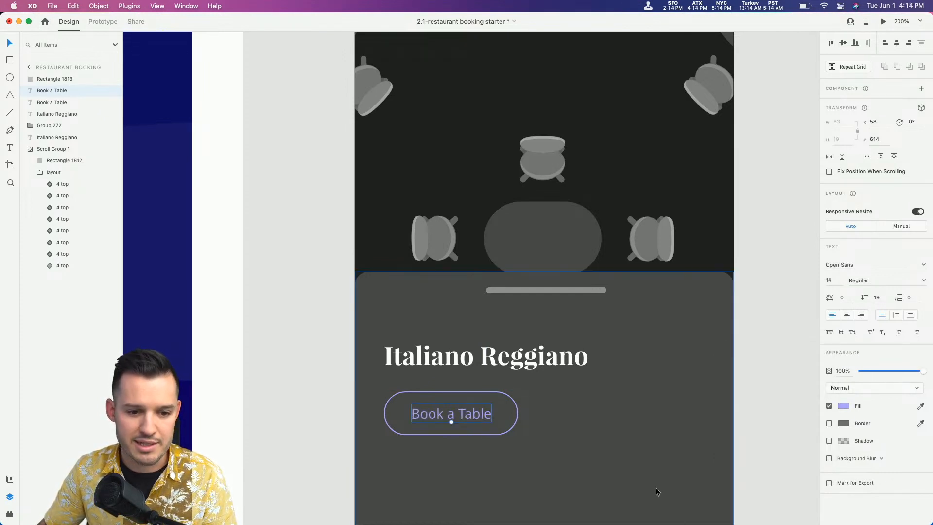
# Inspect the fill colour of the Book a Table text inside the outlined button
pyautogui.click(843, 406)
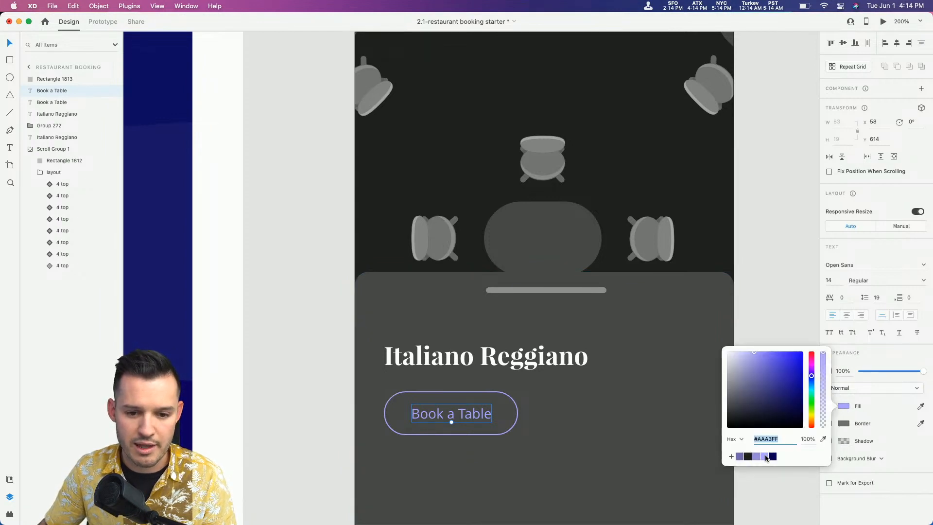
pyautogui.click(612, 458)
pyautogui.scroll(-5, 578, 367)
pyautogui.hscroll(2, 578, 366)
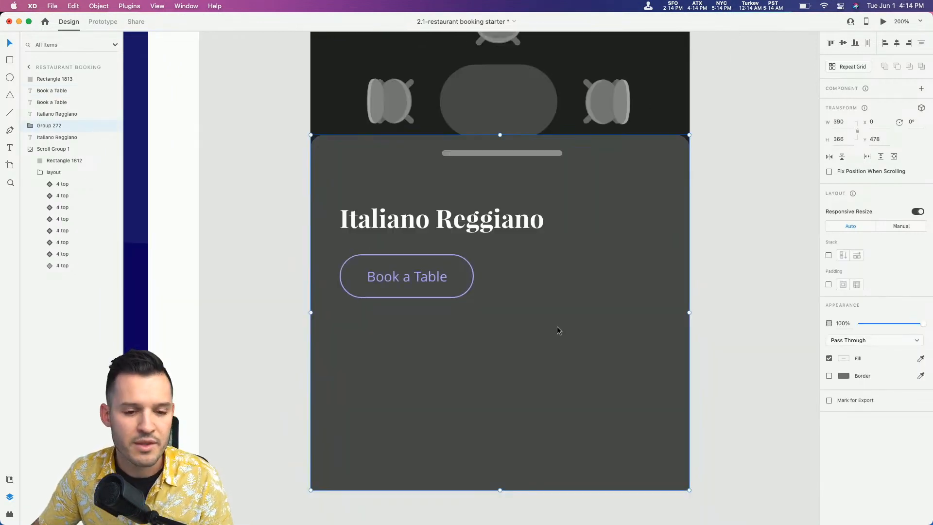
# Replace the Book a Table text inside the outlined button with "June 1, 20201"
pyautogui.press('z')
pyautogui.moveTo(491, 252); pyautogui.dragTo(296, 315)
pyautogui.hscroll(2, 402, 293)
pyautogui.scroll(-1, 402, 293)
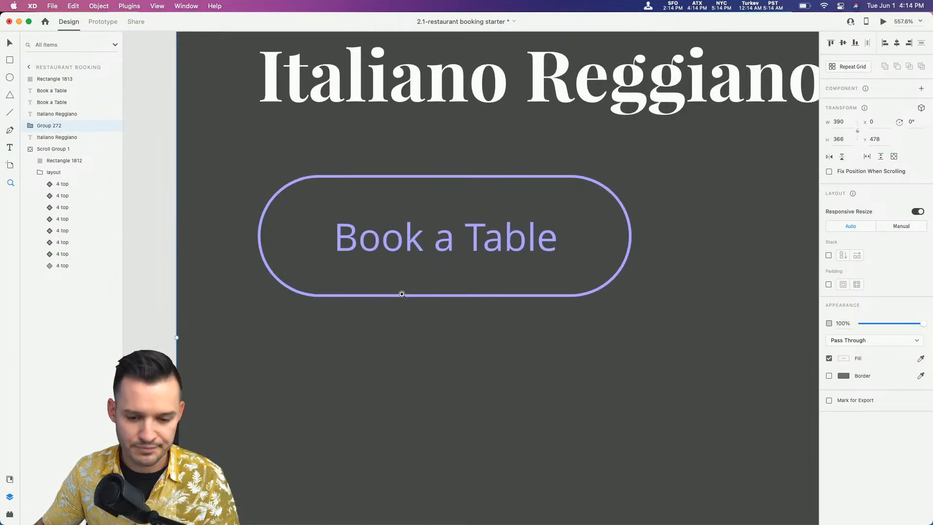
pyautogui.press('super+plus')
pyautogui.click(402, 293)
pyautogui.press('v')
pyautogui.doubleClick(448, 239)
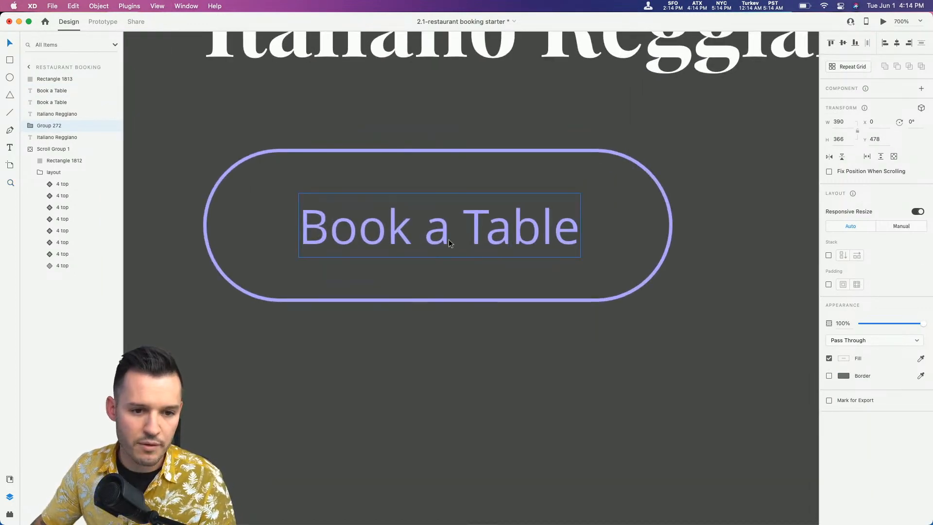
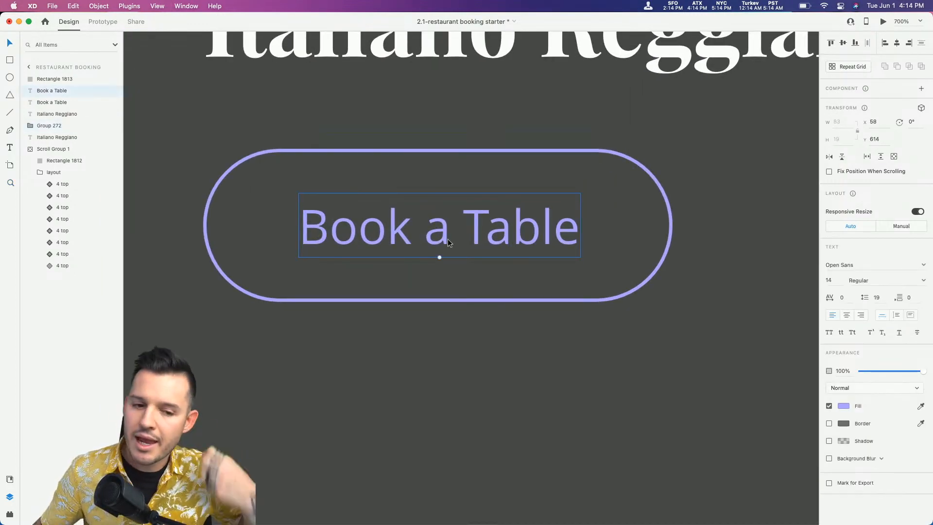
pyautogui.doubleClick(436, 237)
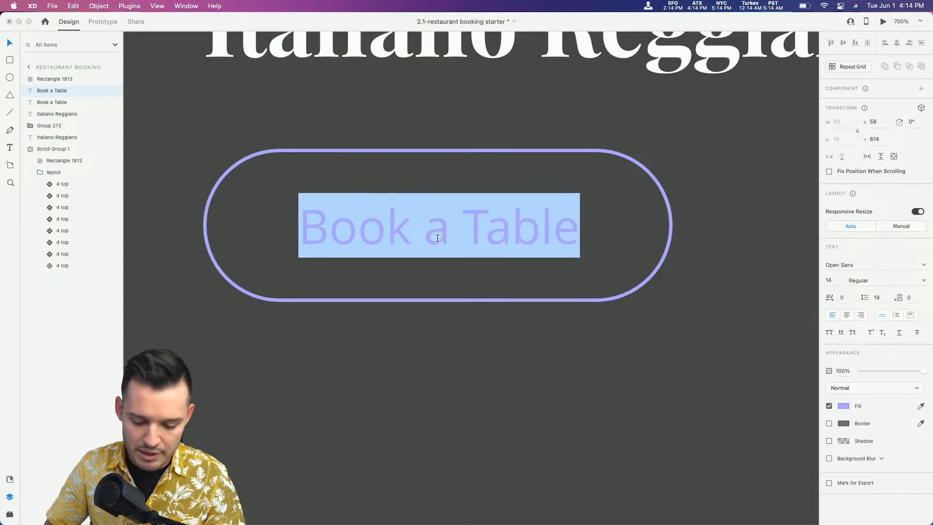
pyautogui.write('Ju')
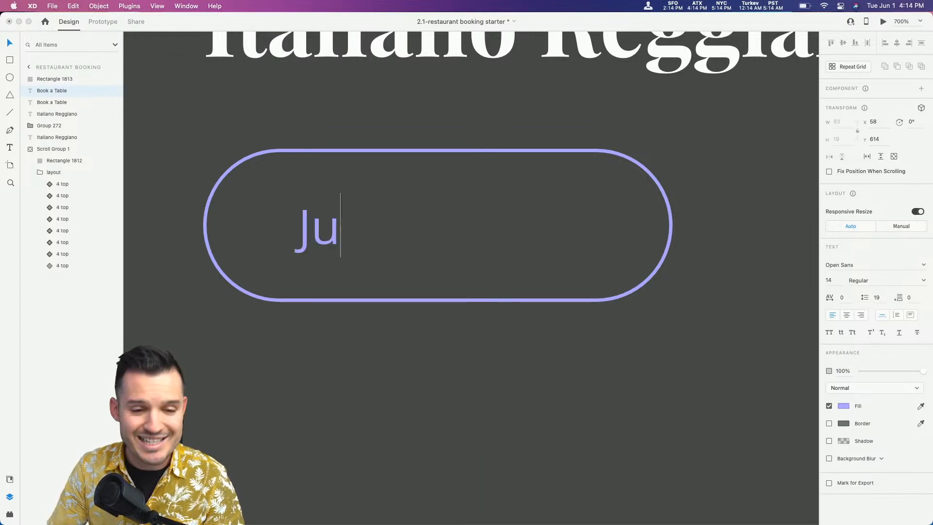
pyautogui.write('ne 1, 20201')
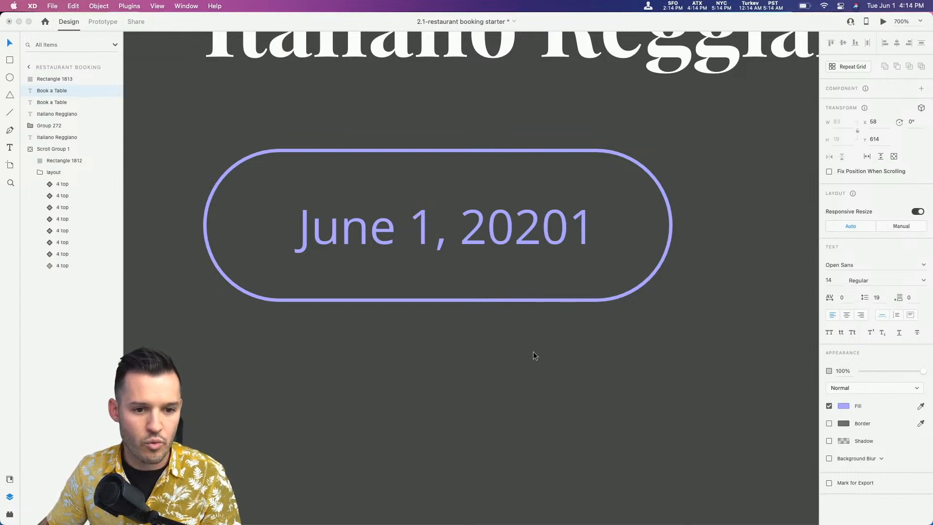
pyautogui.press('Escape')
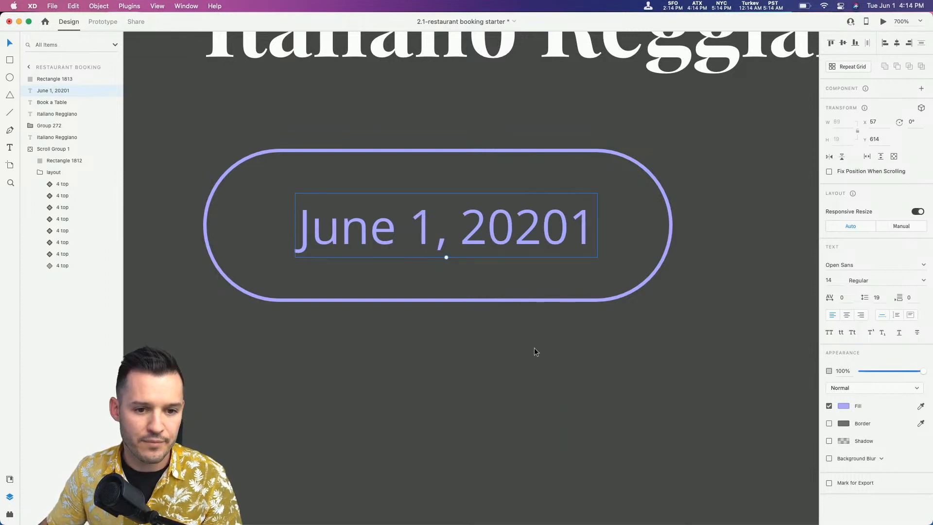
# Widen the rounded outline around the date text to 172, keeping its start edge in place
pyautogui.click(668, 249)
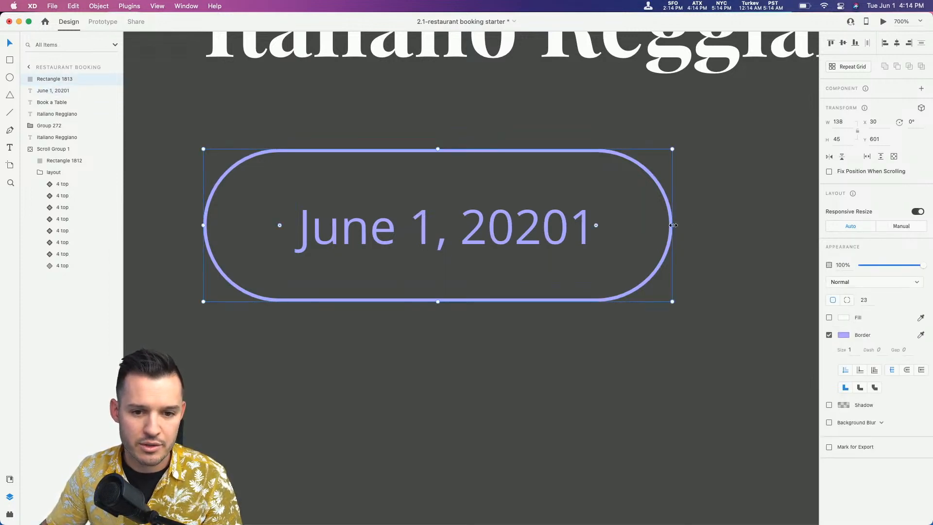
pyautogui.moveTo(673, 225); pyautogui.dragTo(787, 225)
pyautogui.hscroll(5, 544, 228)
pyautogui.press('super+equal')
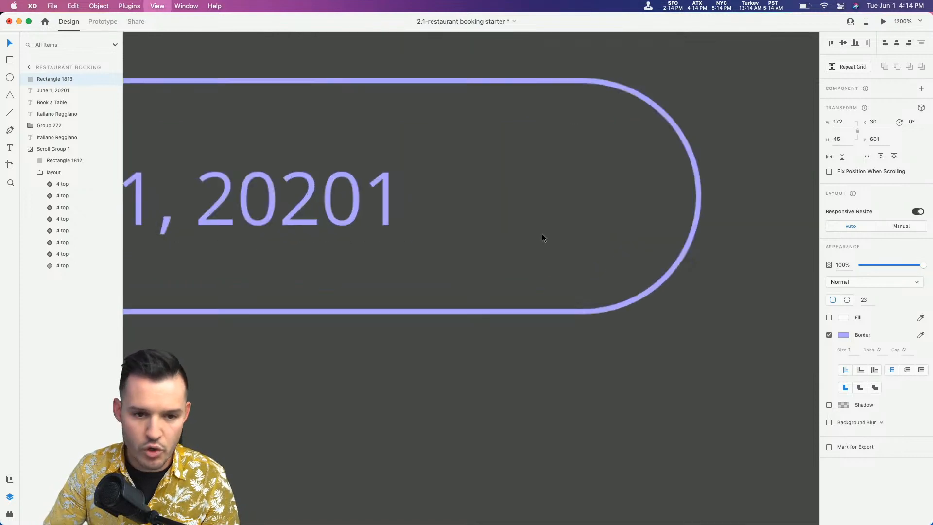
pyautogui.hscroll(-3, 548, 245)
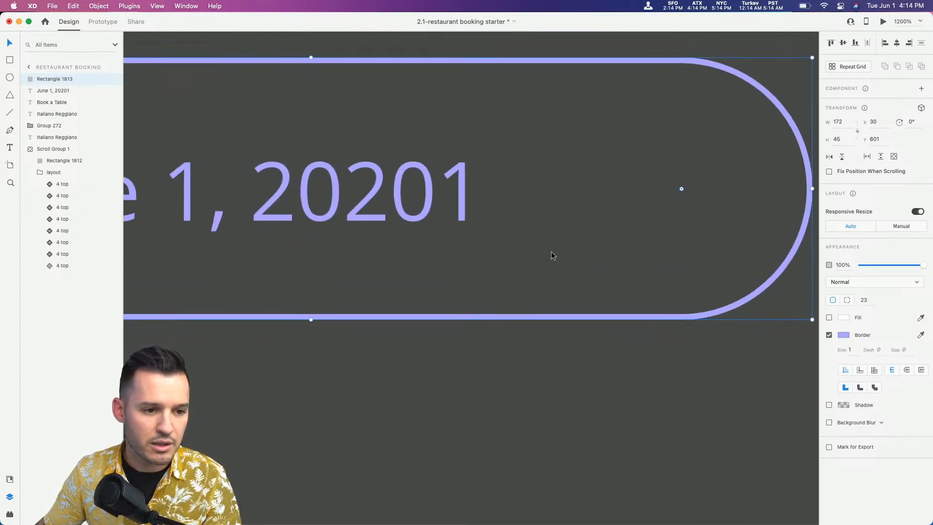
# Center the date text horizontally within the rounded outline and group the two objects
pyautogui.keyDown('shift'); pyautogui.click(328, 190); pyautogui.keyUp('shift')
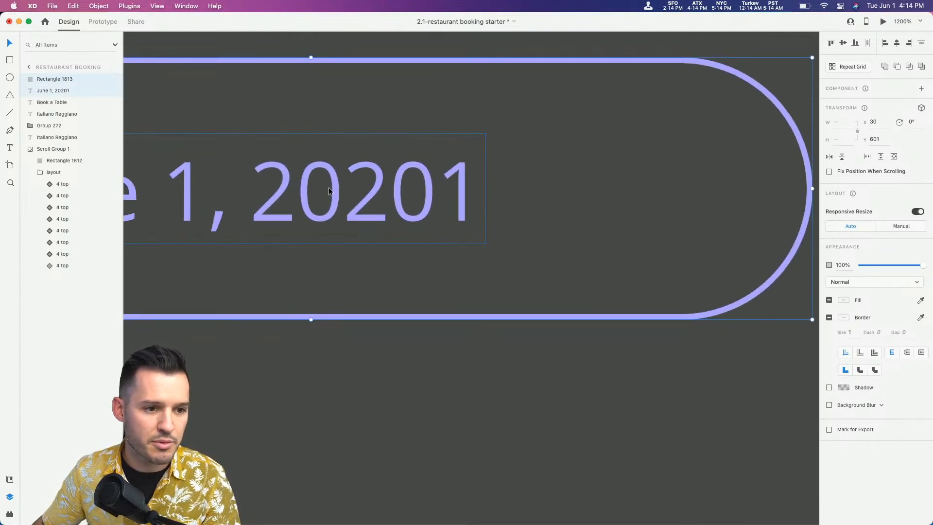
pyautogui.click(895, 43)
pyautogui.press('super+g')
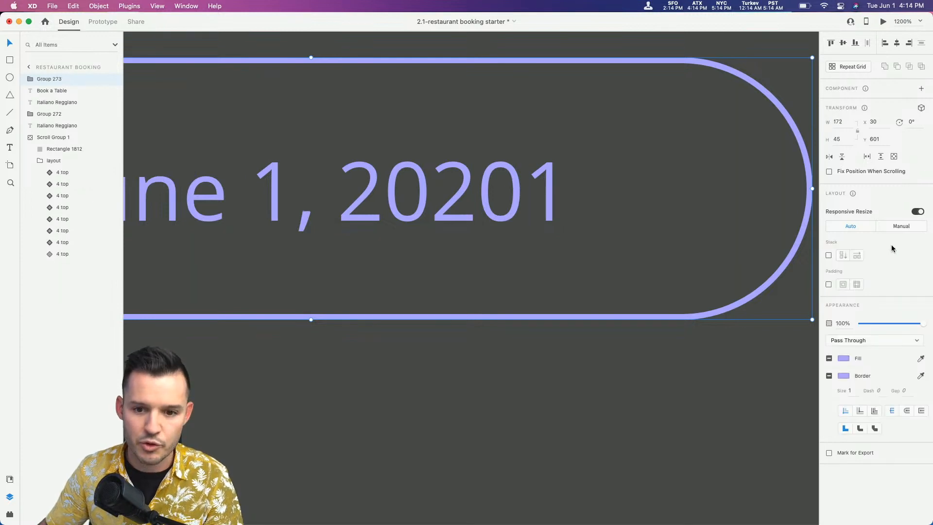
# Turn on padding and a horizontal stack for the grouped date button
pyautogui.click(828, 285)
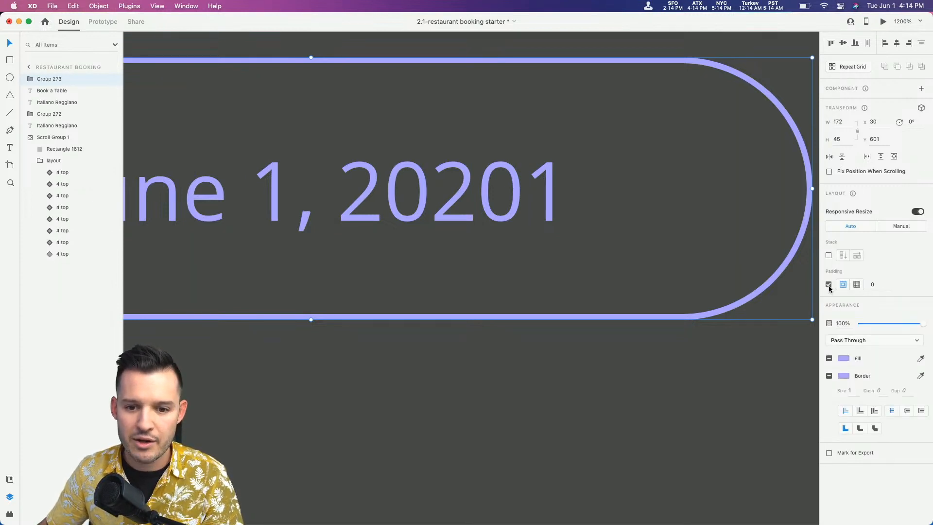
pyautogui.click(828, 256)
pyautogui.press('super+minus')
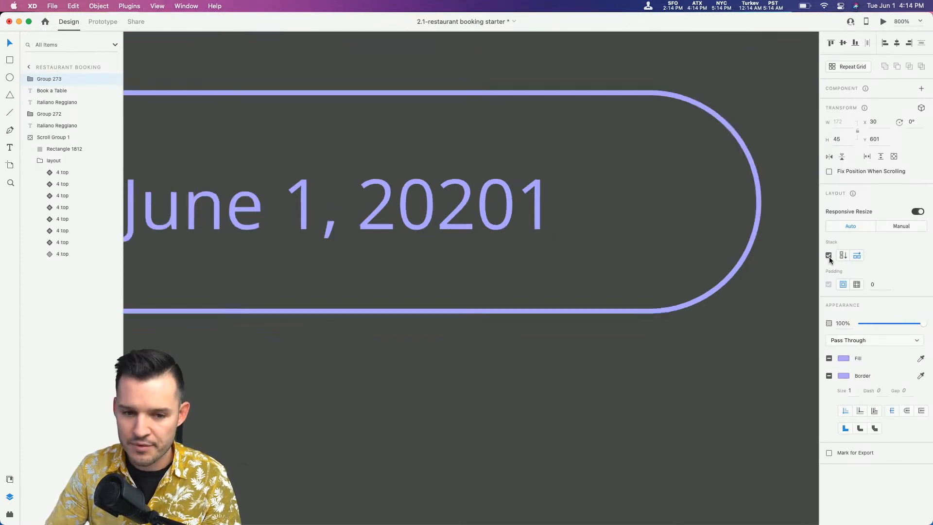
pyautogui.scroll(-1, 442, 341)
pyautogui.click(456, 327)
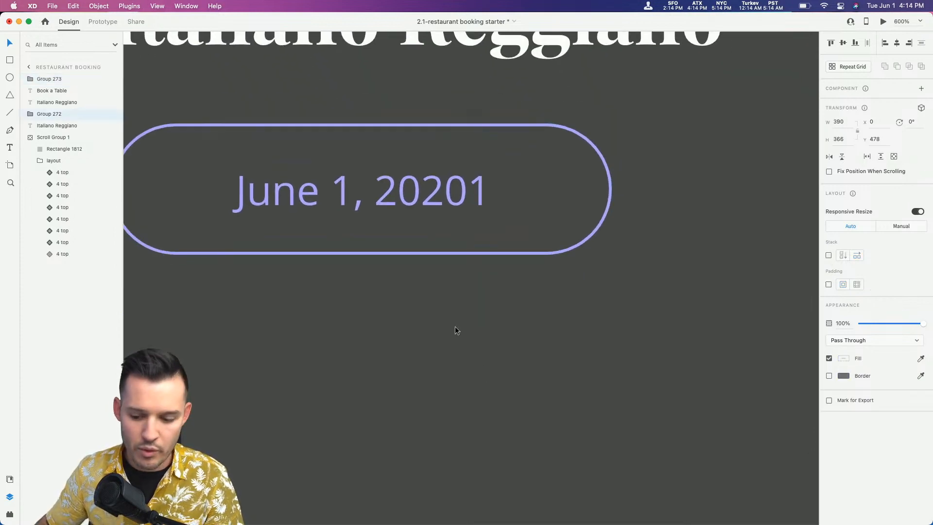
# Draw a small downward chevron about 15 by 8 below the date button with the Pen tool
pyautogui.press('super+plus')
pyautogui.press('p')
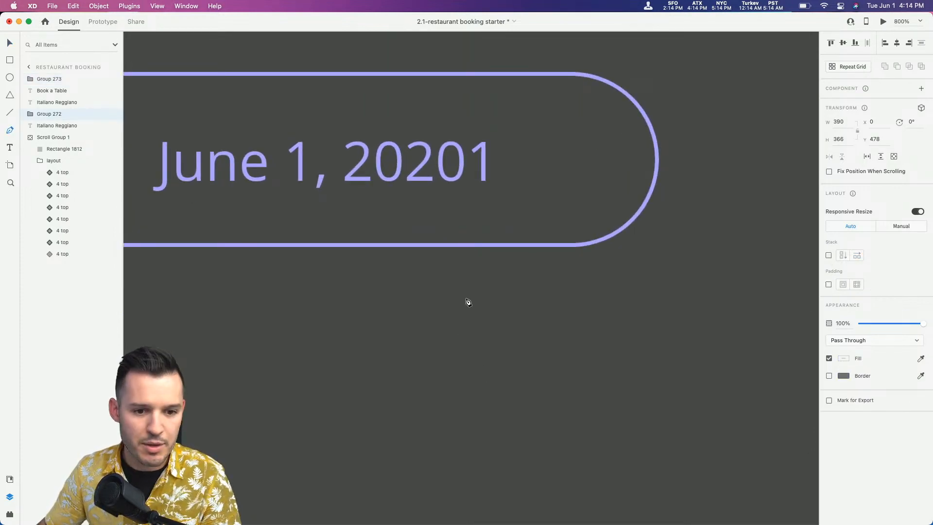
pyautogui.click(465, 296)
pyautogui.click(495, 326)
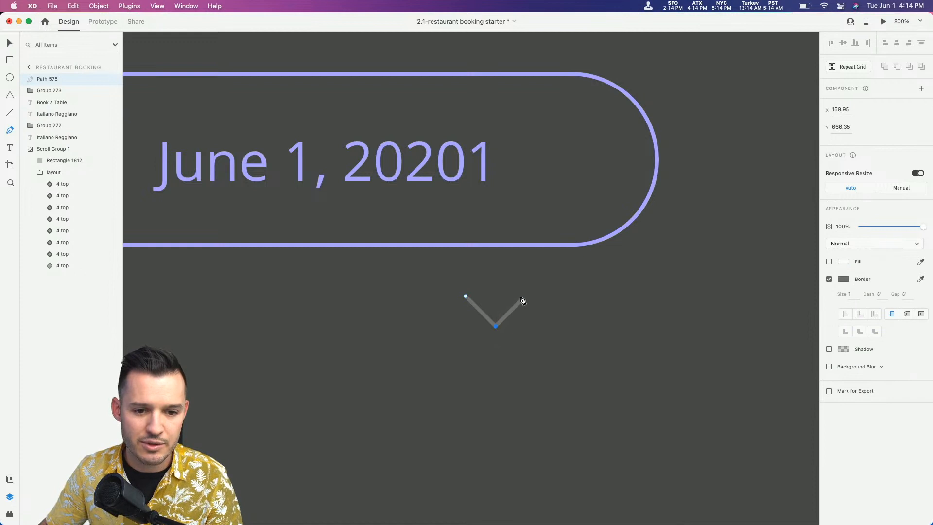
pyautogui.click(525, 295)
pyautogui.press('Escape')
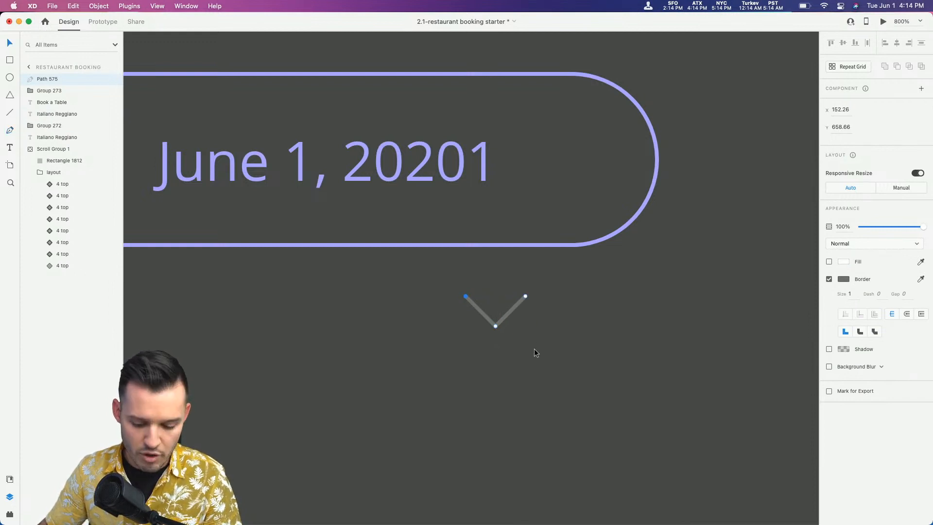
# Give the chevron round caps, round joins and an #ABA5FF border, and move it inside the button just after the date text
pyautogui.click(903, 314)
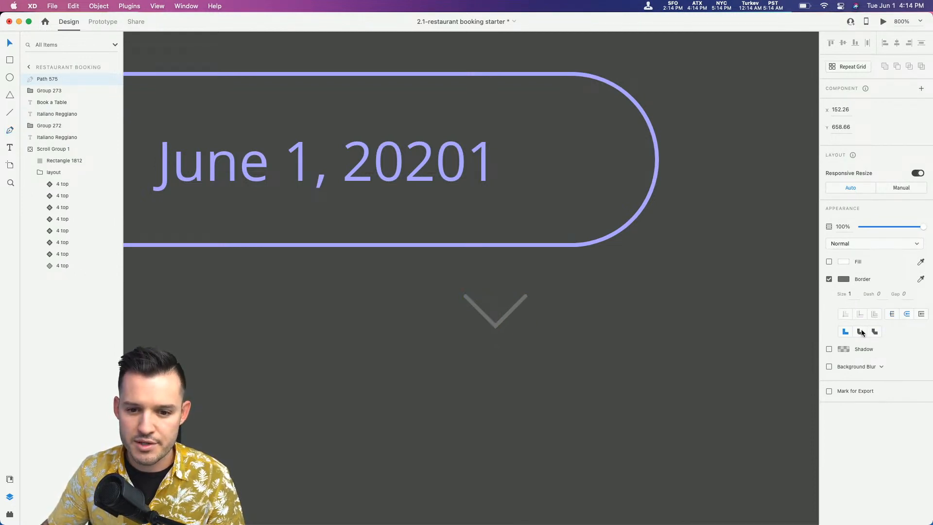
pyautogui.click(859, 331)
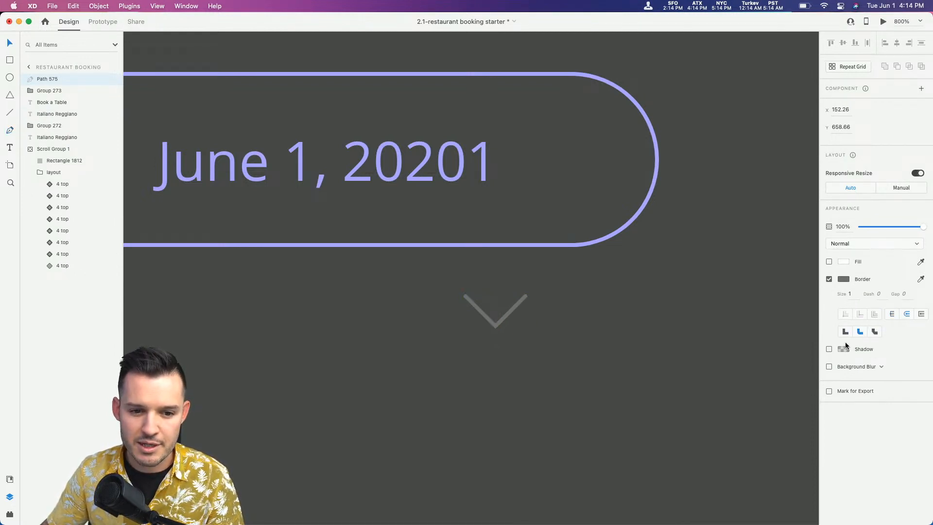
pyautogui.click(842, 280)
pyautogui.click(764, 330)
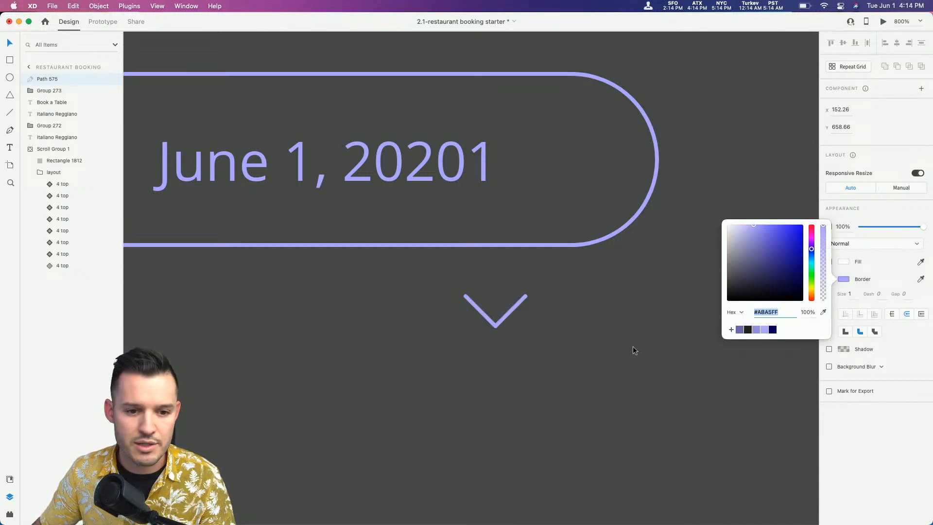
pyautogui.click(506, 314)
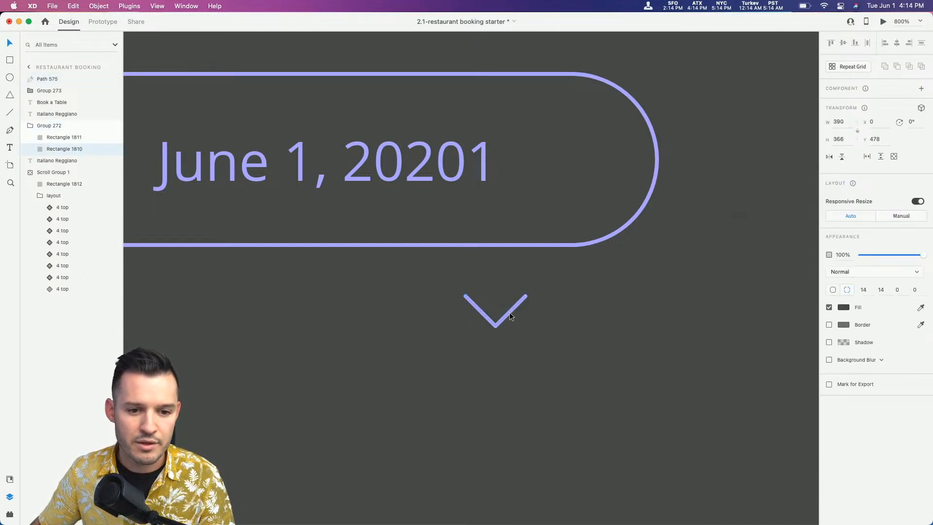
pyautogui.moveTo(509, 316); pyautogui.dragTo(558, 178)
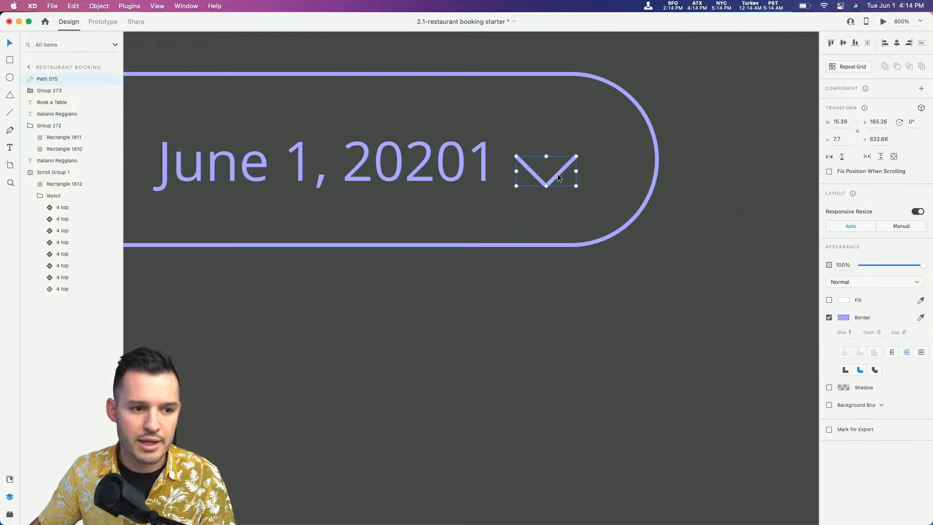
# Try to nest the chevron path directly inside the stacked Group 273
pyautogui.moveTo(54, 78); pyautogui.dragTo(49, 90)
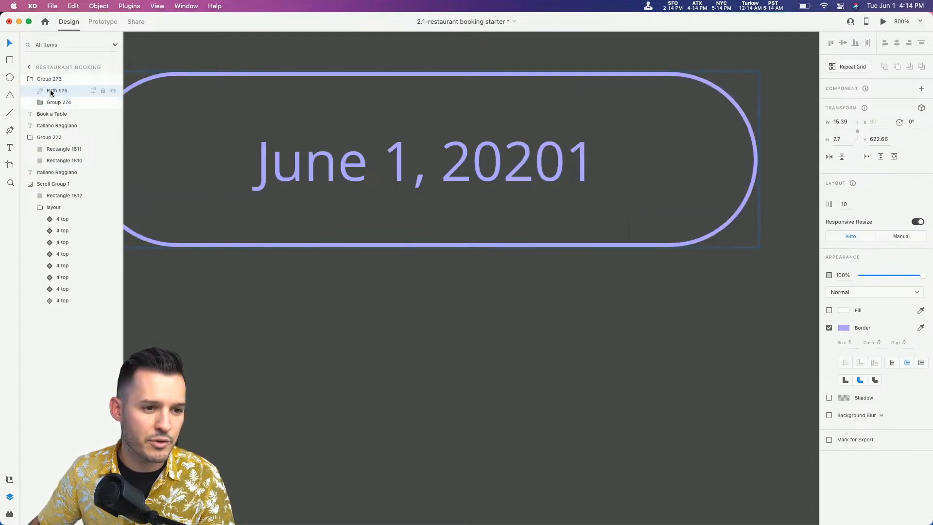
pyautogui.hscroll(-5, 494, 270)
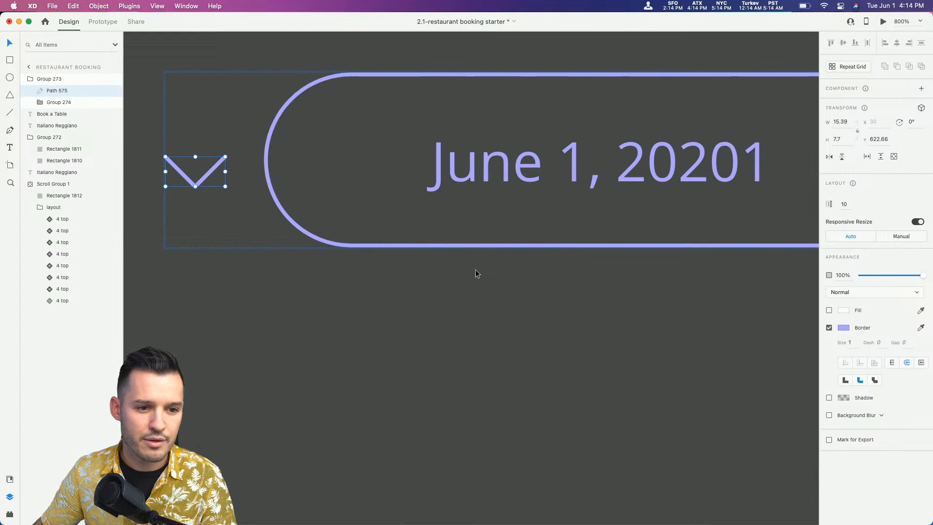
pyautogui.press('super+z')
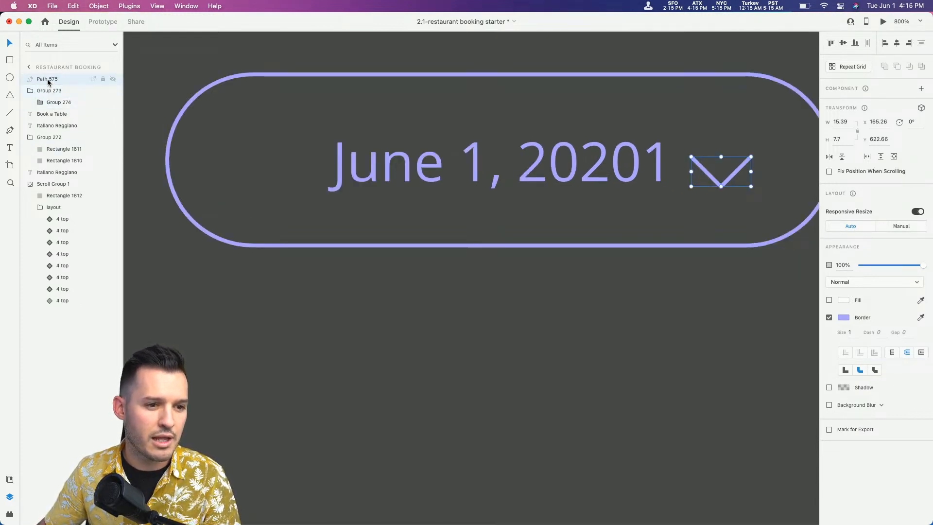
# Nest the chevron path in Group 274, between the outline rectangle and the date text
pyautogui.moveTo(49, 79); pyautogui.dragTo(63, 124)
pyautogui.click(41, 102)
pyautogui.click(59, 114)
# Reposition the chevron after the date text inside the button, at X 197 and Y 620.66
pyautogui.moveTo(208, 171); pyautogui.dragTo(787, 167)
pyautogui.hscroll(4, 787, 167)
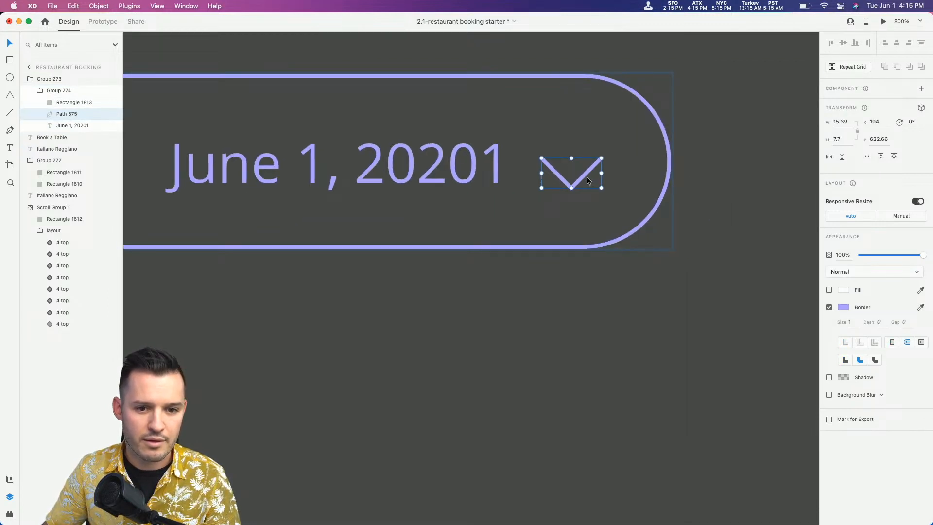
pyautogui.click(587, 176)
pyautogui.doubleClick(584, 174)
pyautogui.moveTo(584, 174); pyautogui.dragTo(595, 167)
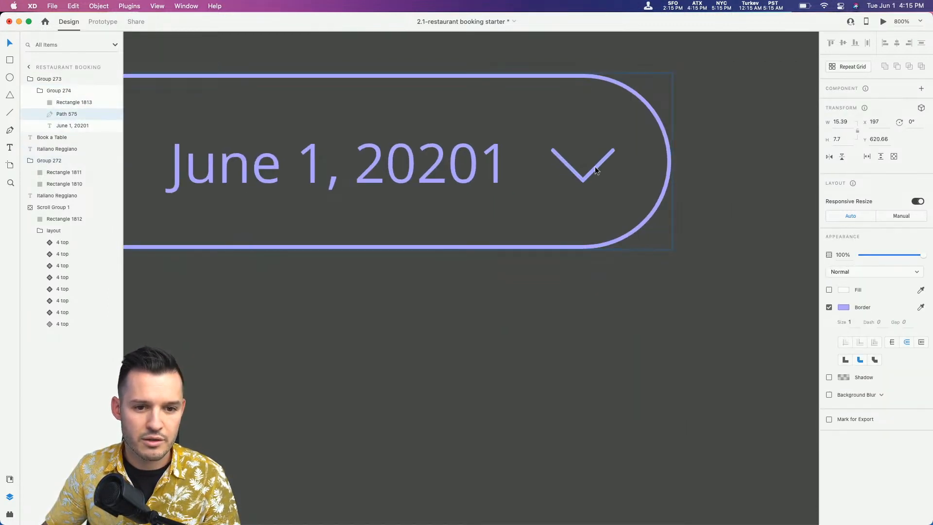
# Move Group 274 out of its stacked parent group to the artboard's top layer level
pyautogui.click(43, 92)
pyautogui.moveTo(53, 92)
pyautogui.mouseDown()
pyautogui.moveTo(45, 68)
pyautogui.moveTo(46, 79)
pyautogui.mouseUp()
pyautogui.click(31, 78)
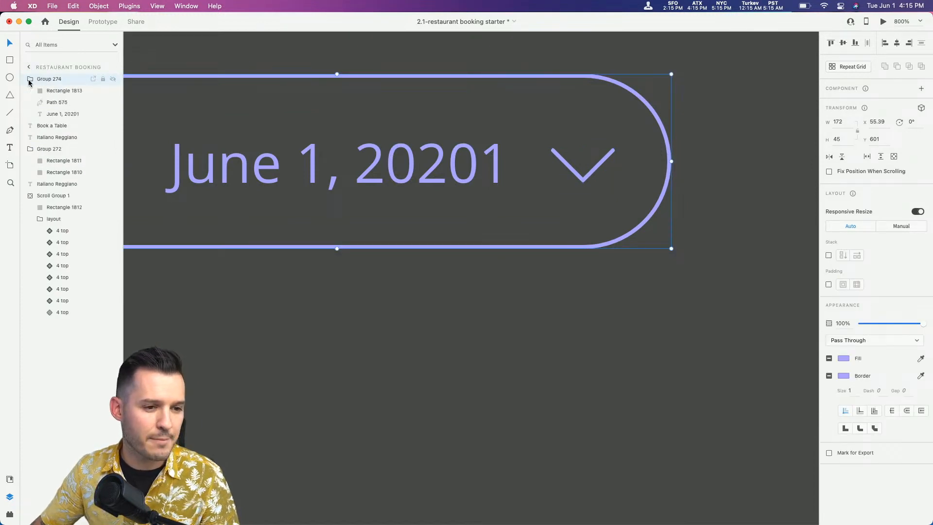
# Reorder the outline Rectangle 1813 to the lowest layer in Group 274, beneath the chevron and date text
pyautogui.click(59, 101)
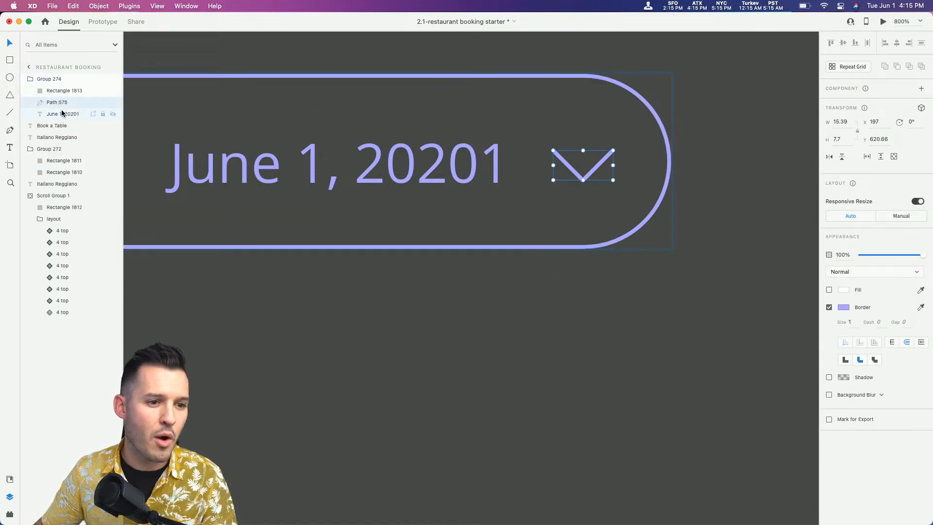
pyautogui.click(44, 82)
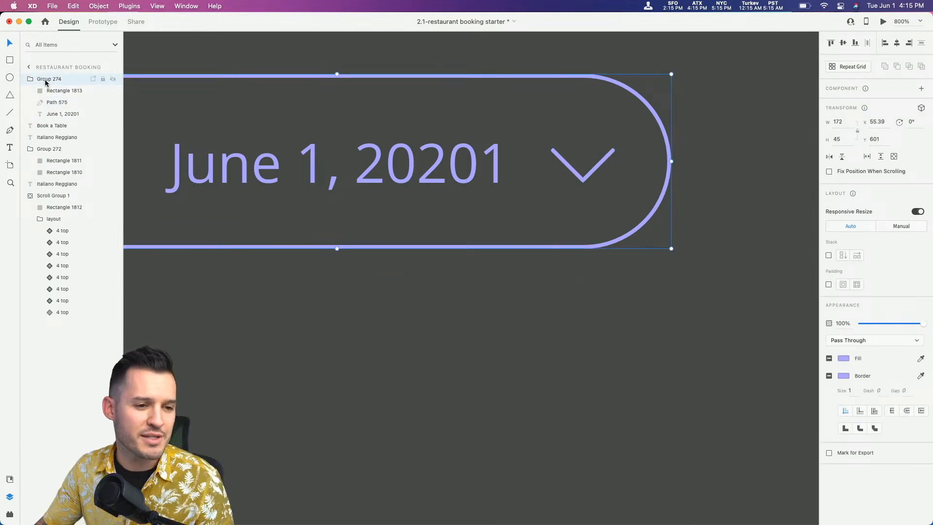
pyautogui.click(53, 103)
pyautogui.moveTo(53, 91); pyautogui.dragTo(50, 118)
# Group the date text and the chevron together inside Group 274
pyautogui.click(50, 103)
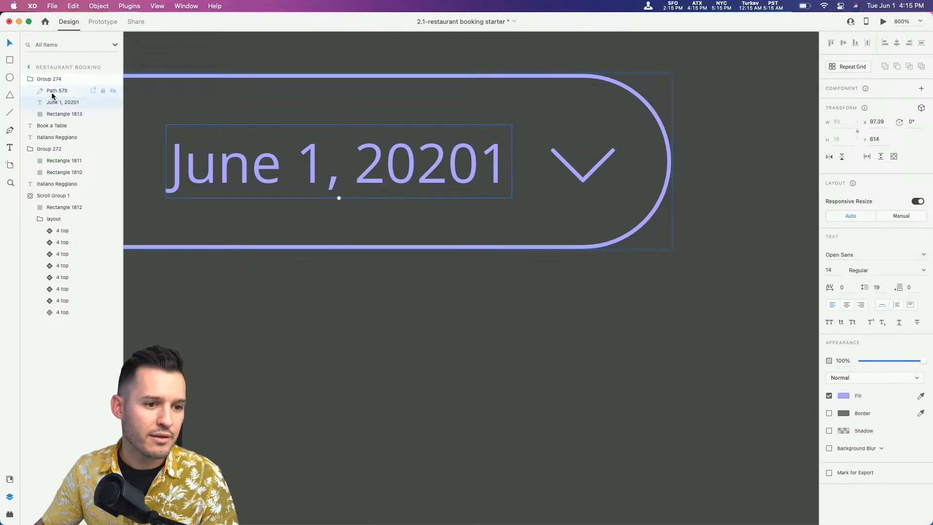
pyautogui.keyDown('shift'); pyautogui.click(60, 93); pyautogui.keyUp('shift')
pyautogui.press('super+g')
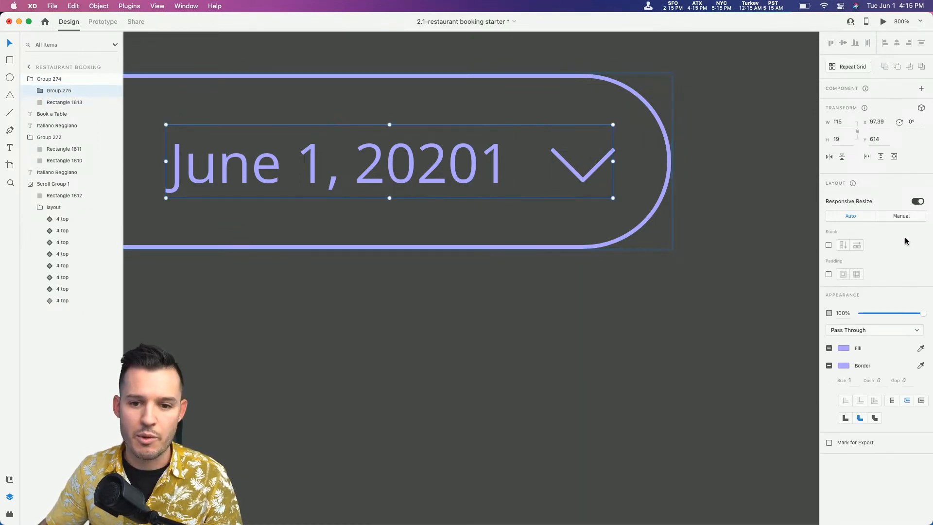
# Apply a horizontal stack with 11 spacing to Group 275, which holds the date text and chevron
pyautogui.click(827, 245)
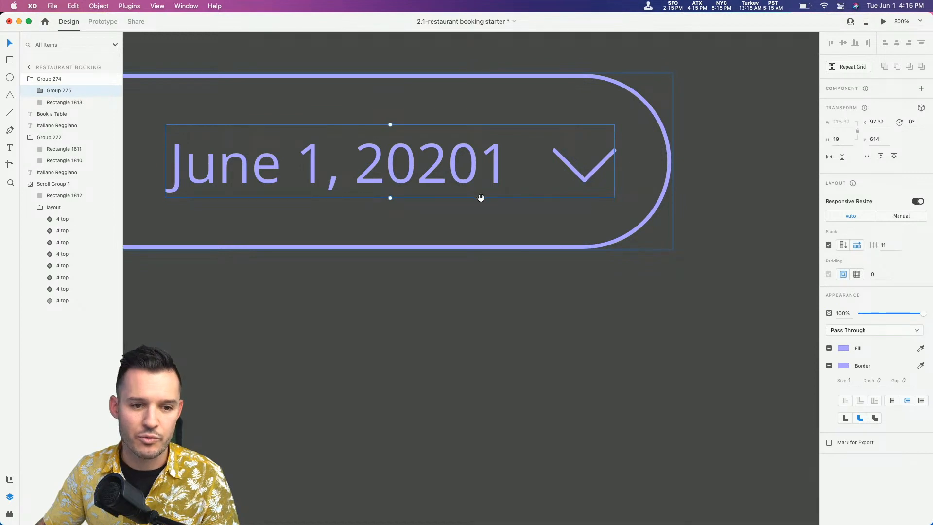
pyautogui.moveTo(478, 198); pyautogui.dragTo(596, 222)
pyautogui.press('super+minus')
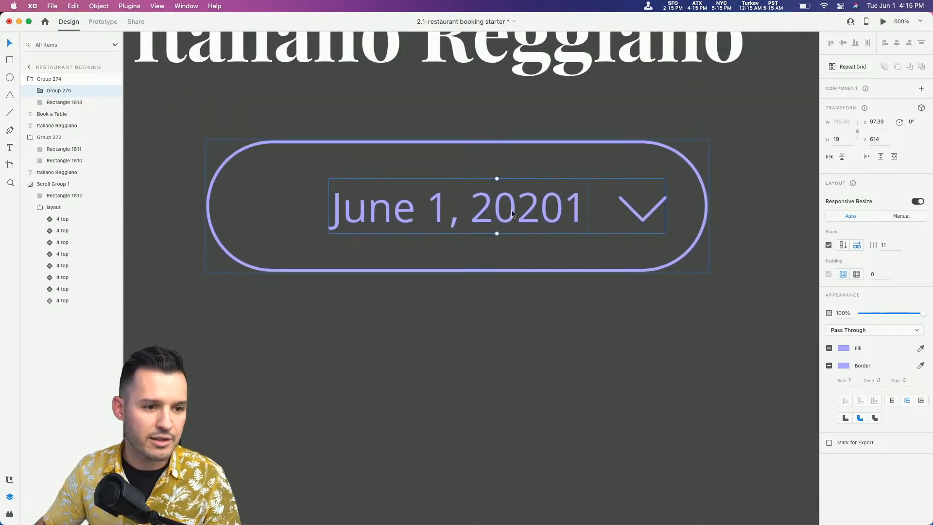
pyautogui.doubleClick(651, 217)
pyautogui.moveTo(651, 217); pyautogui.dragTo(625, 213)
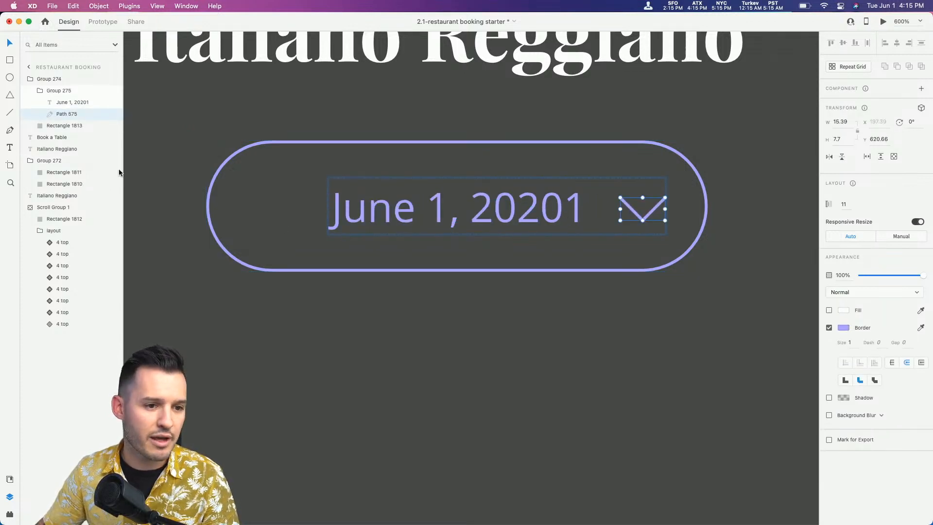
# Center Group 275 horizontally on the outline Rectangle 1813 and turn on padding for the parent Group 274
pyautogui.click(45, 95)
pyautogui.keyDown('shift'); pyautogui.click(63, 103); pyautogui.keyUp('shift')
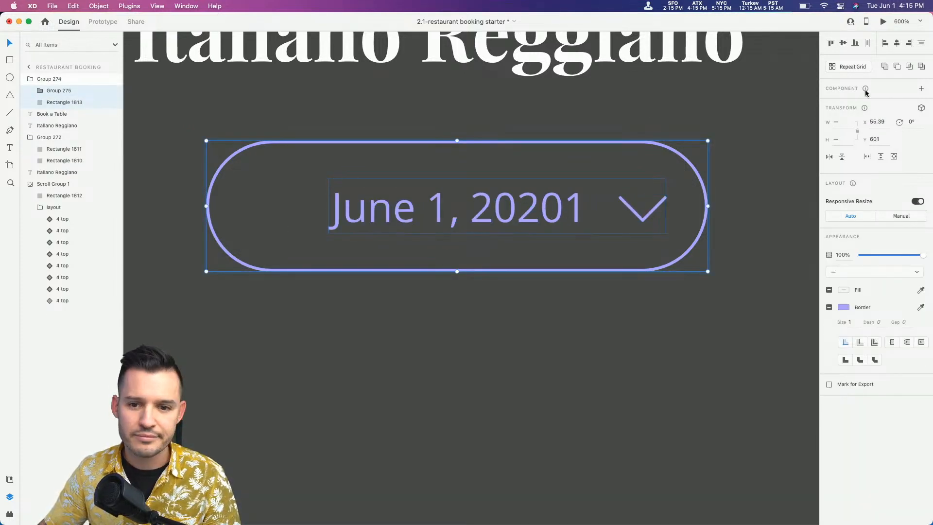
pyautogui.click(896, 45)
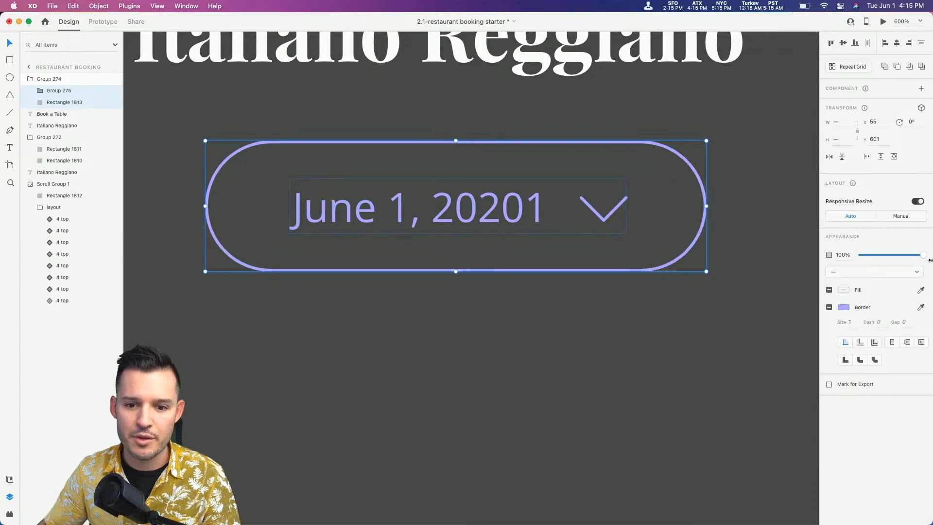
pyautogui.click(59, 79)
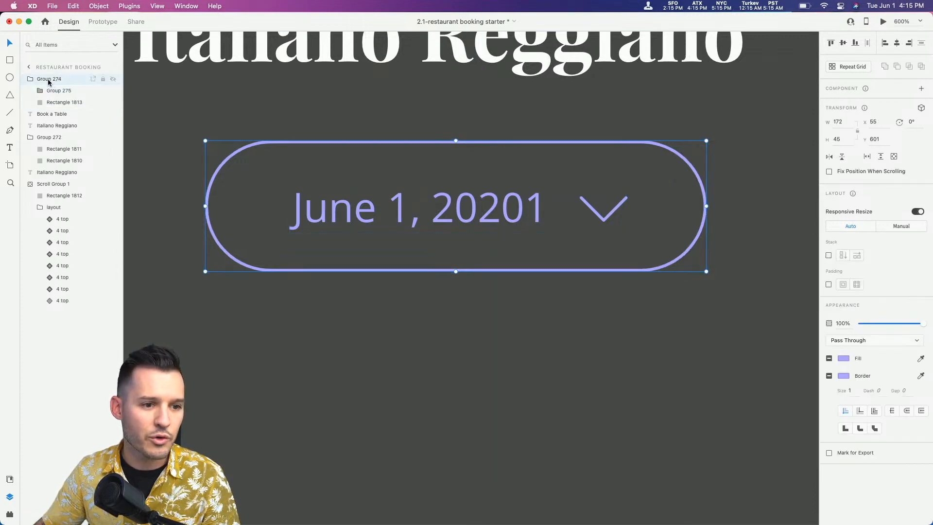
pyautogui.click(829, 284)
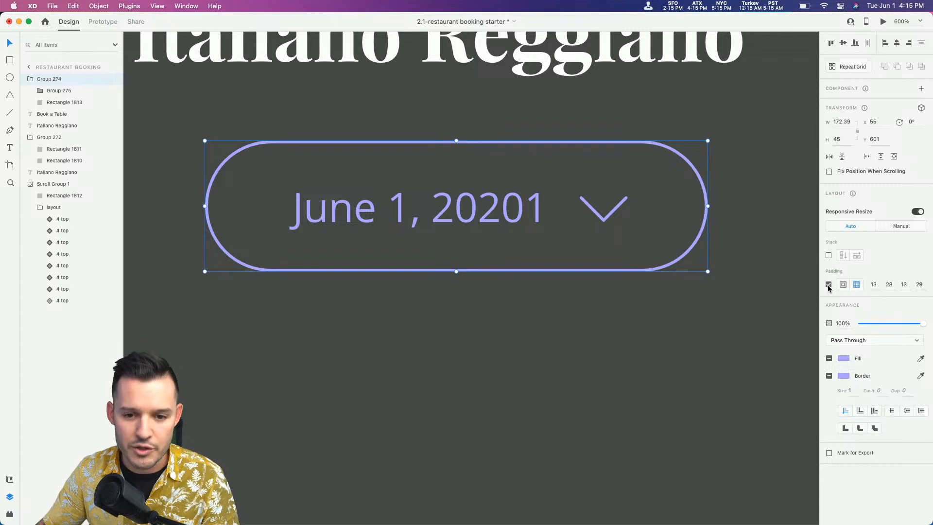
# Try replacing the button's date with random filler text to test its automatic resizing
pyautogui.doubleClick(476, 214)
pyautogui.doubleClick(476, 214)
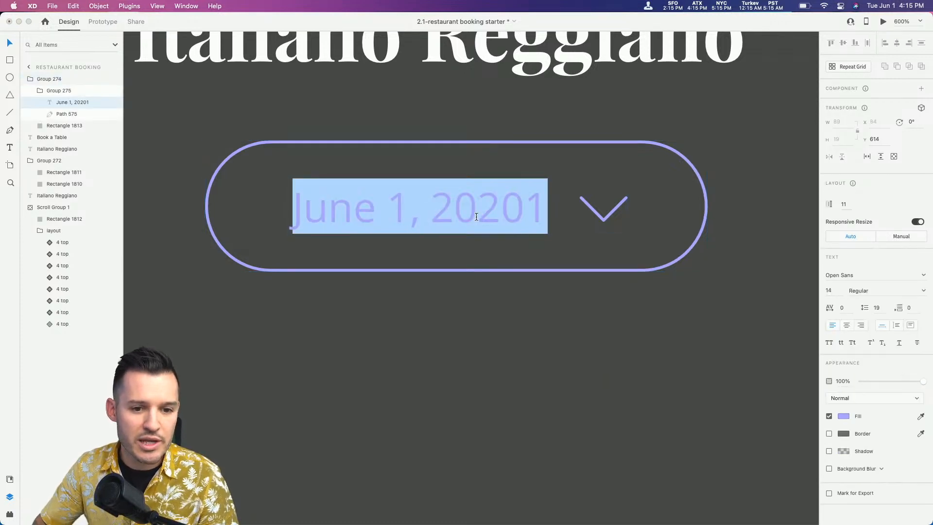
pyautogui.write('dasfjlksjflkdsjfklsjdflk js')
pyautogui.press('super+z')
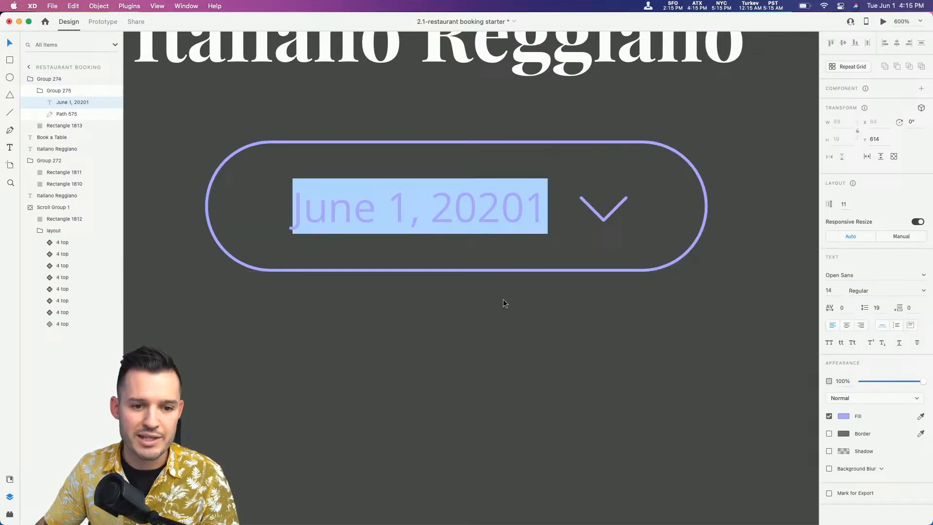
pyautogui.press('Escape')
pyautogui.click(503, 304)
# Move the date button to X 30, flush with the start of the Italiano Reggiano heading above it
pyautogui.press('super+minus')
pyautogui.press('super+minus')
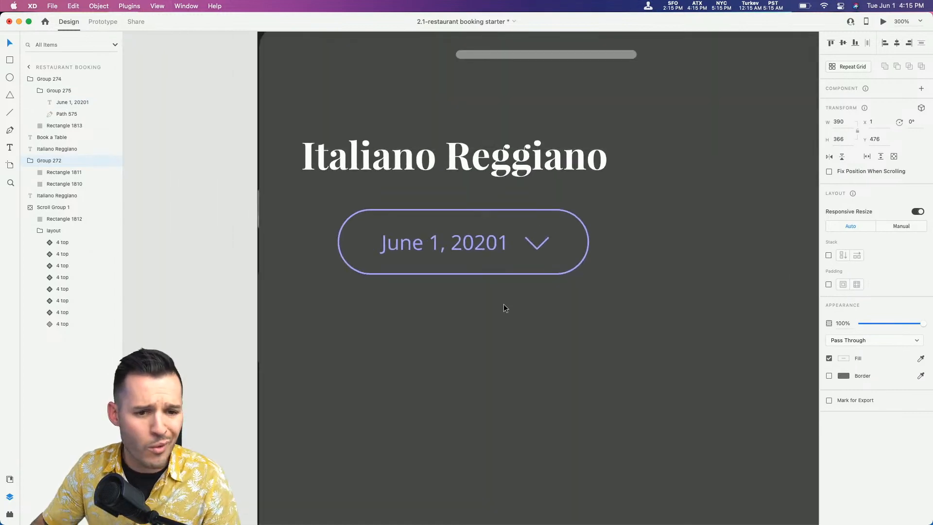
pyautogui.click(467, 249)
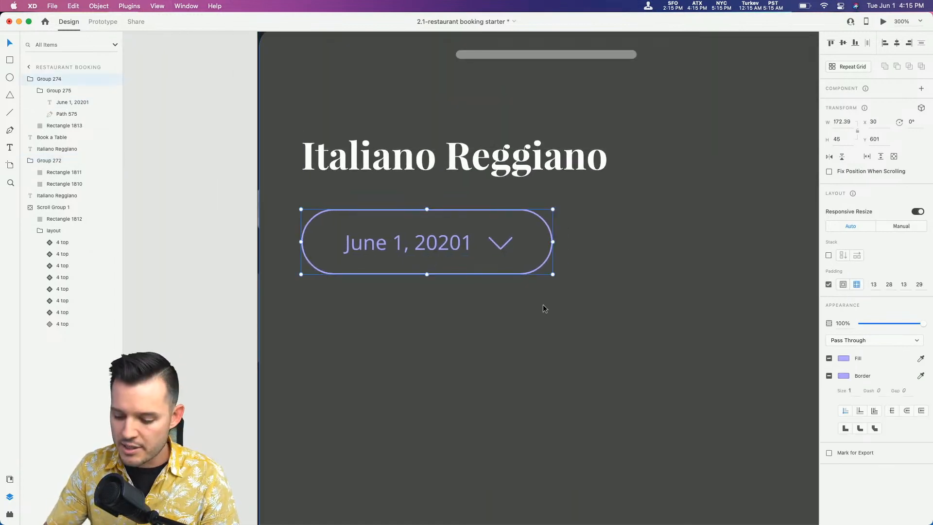
pyautogui.press('super+minus')
pyautogui.press('super+minus')
pyautogui.moveTo(604, 329); pyautogui.dragTo(500, 303)
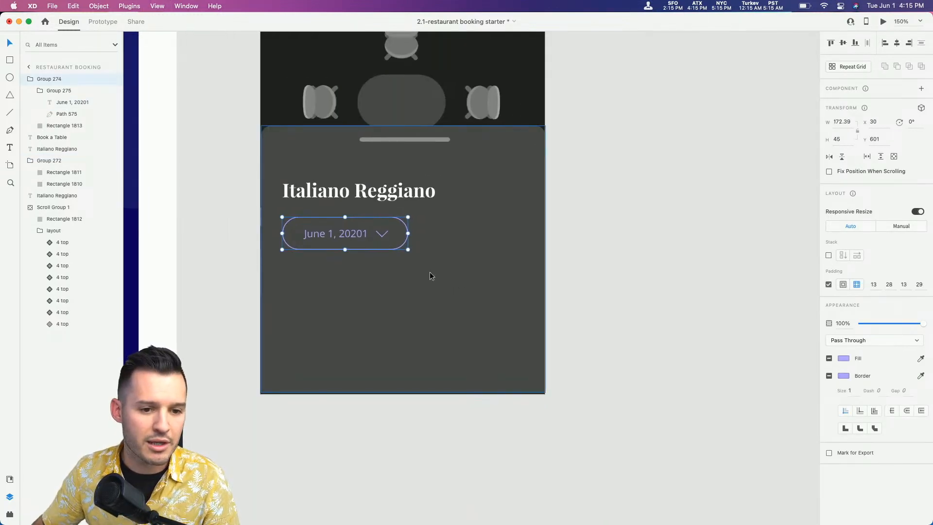
# Duplicate the date button to the right of the original and change the copy's text to 8:00PM
pyautogui.moveTo(345, 235); pyautogui.dragTo(478, 233)
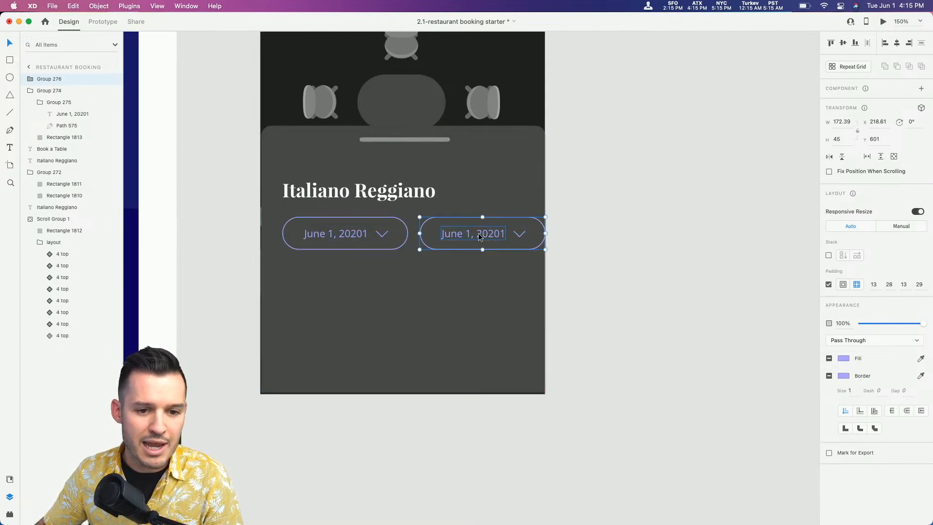
pyautogui.doubleClick(478, 234)
pyautogui.write('8:')
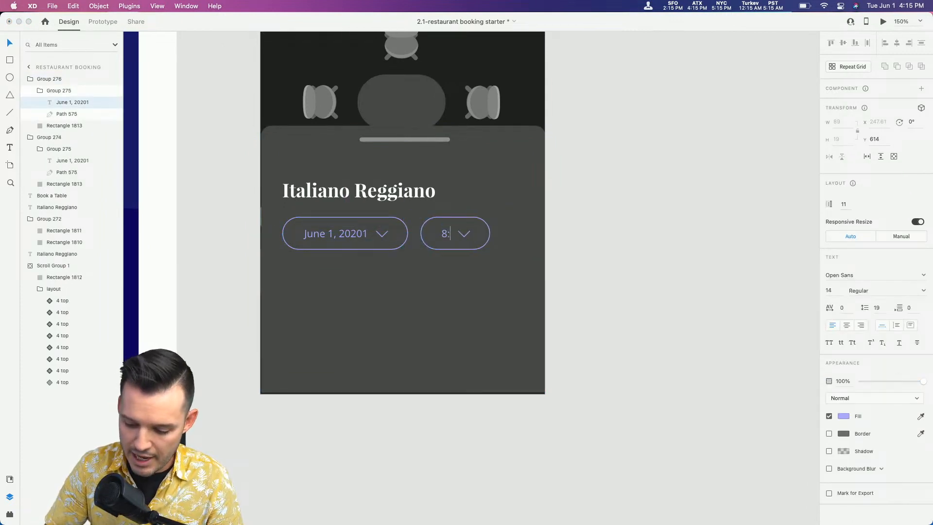
pyautogui.write('00PM')
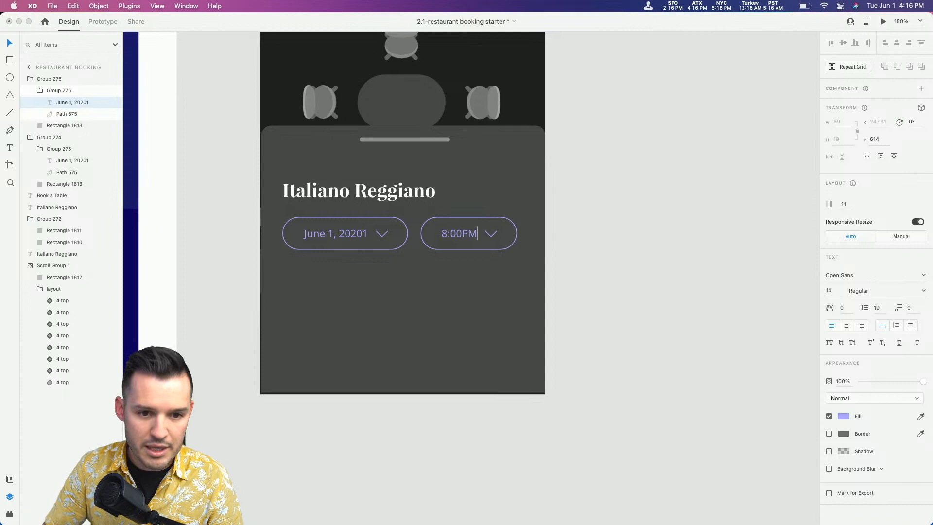
pyautogui.click(513, 273)
# Shift the 8:00PM button slightly to the right to widen its gap from the date button
pyautogui.click(489, 237)
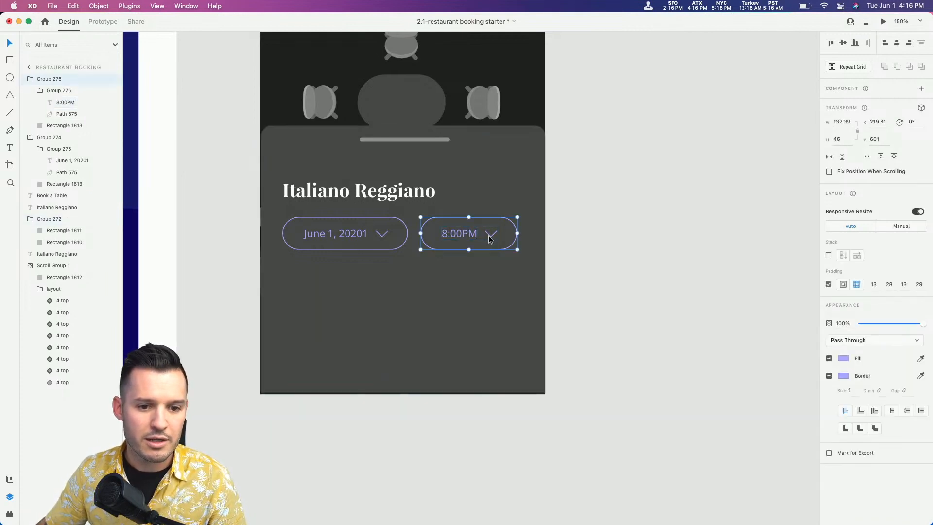
pyautogui.moveTo(489, 240)
pyautogui.mouseDown()
pyautogui.moveTo(499, 241)
pyautogui.moveTo(468, 234)
pyautogui.moveTo(480, 232)
pyautogui.mouseUp()
pyautogui.press('super+z')
pyautogui.click(469, 236)
# Duplicate the Italiano Reggiano heading beneath the date button at X 30, Y 688 and change the copy's text to "How many guests"
pyautogui.moveTo(332, 192); pyautogui.dragTo(329, 298)
pyautogui.doubleClick(327, 298)
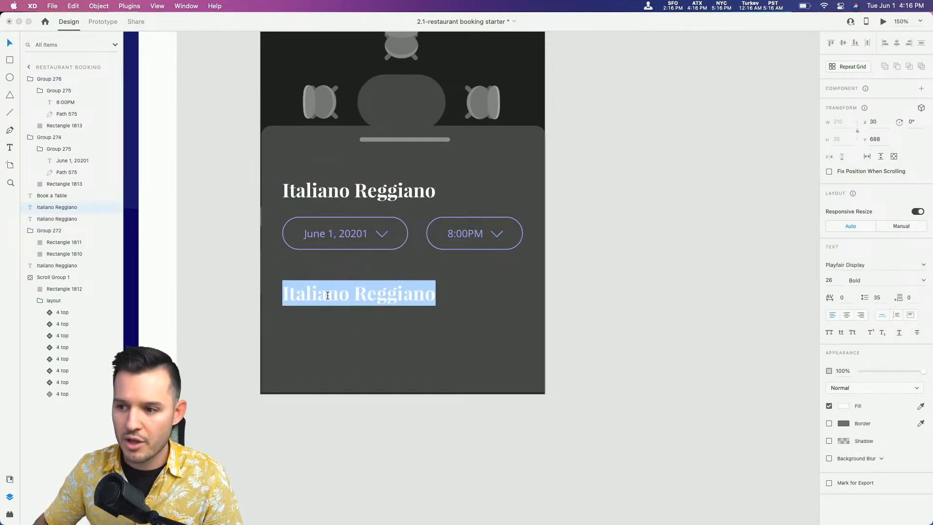
pyautogui.write('How m,an')
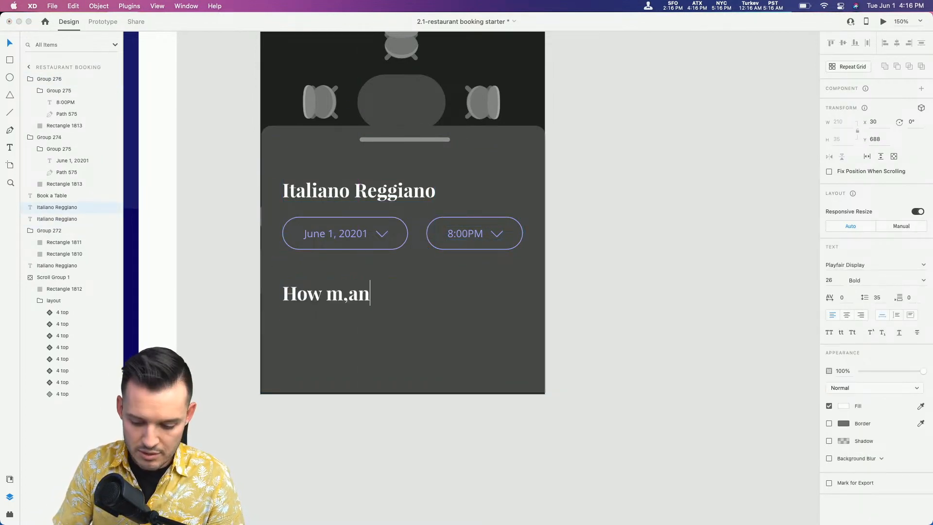
pyautogui.press('BackSpace')
pyautogui.press('BackSpace')
pyautogui.press('BackSpace')
pyautogui.write('any ')
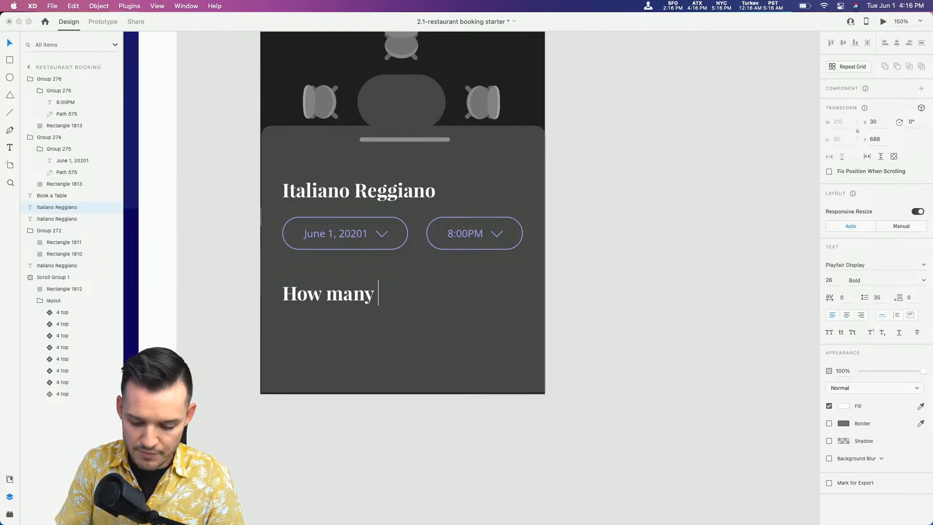
pyautogui.write('guests')
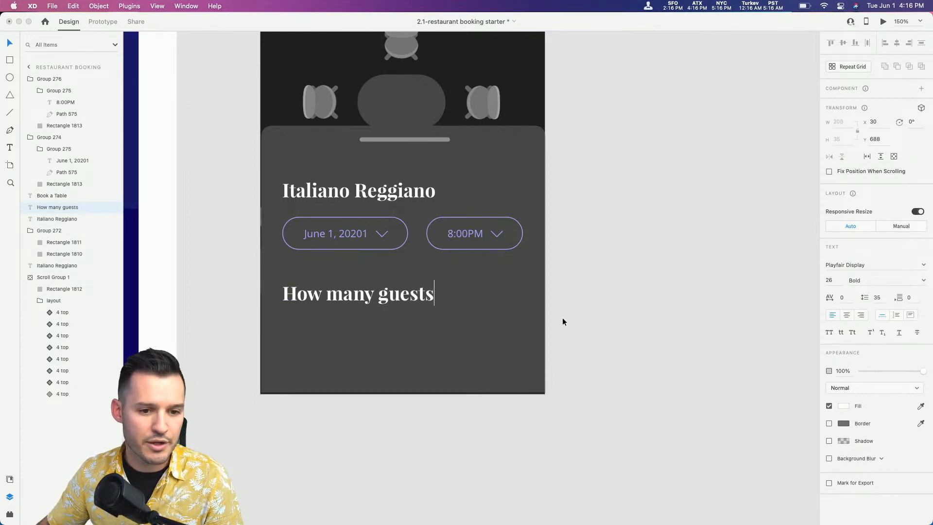
# Add a question mark to the end of the "How many guests" heading
pyautogui.click(562, 318)
pyautogui.doubleClick(371, 293)
pyautogui.press('Right')
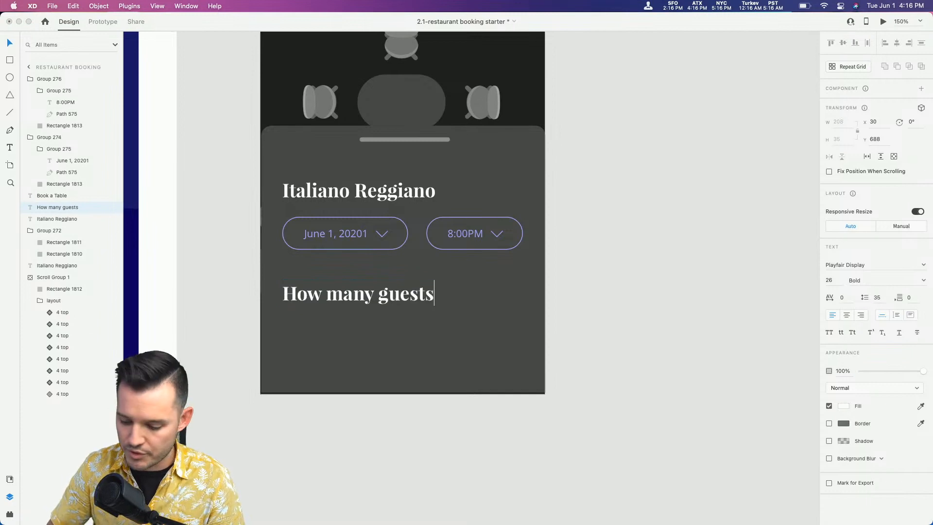
pyautogui.click(610, 338)
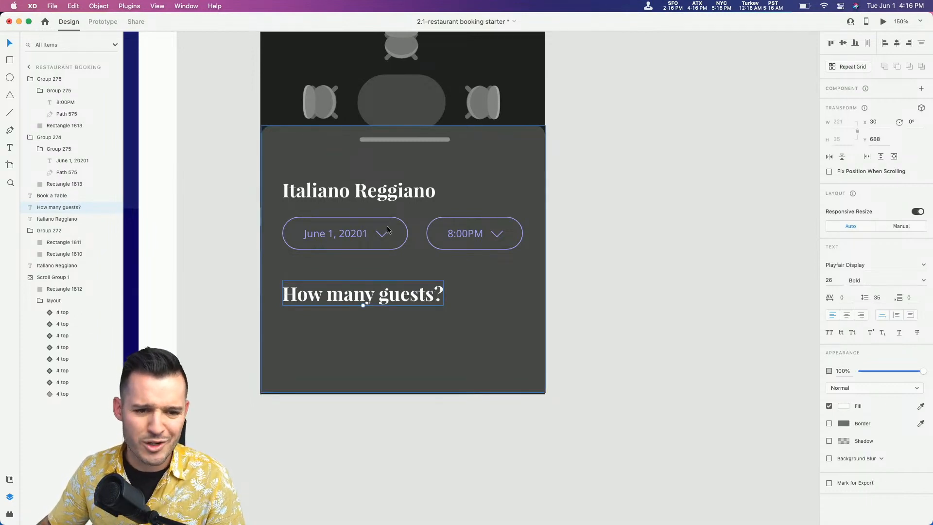
# Change the Italiano Reggiano heading above the date and time buttons to "Schedule a visit"
pyautogui.click(378, 196)
pyautogui.doubleClick(378, 196)
pyautogui.write('S')
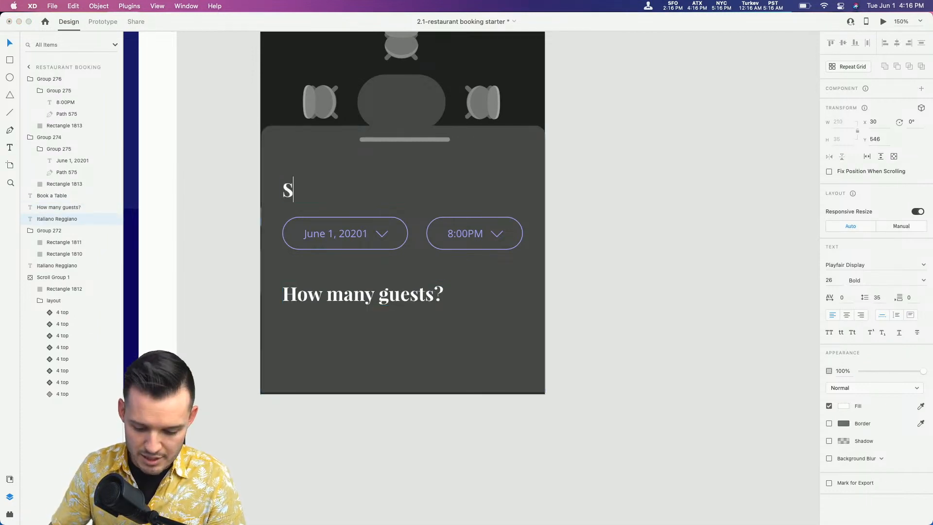
pyautogui.write('chedule a visit')
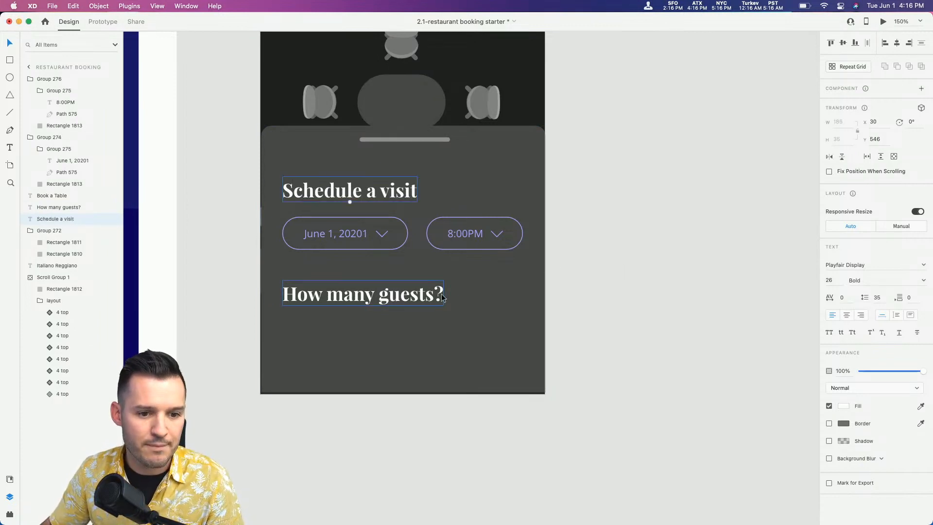
# Scale the "How many guests?" heading down to font size 19 and place it at X 30, Y 706
pyautogui.click(406, 297)
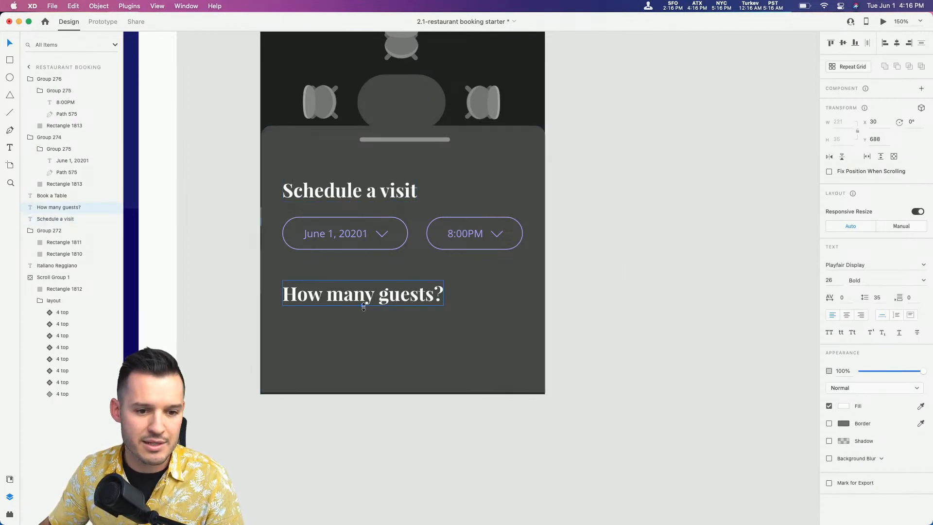
pyautogui.moveTo(363, 306); pyautogui.dragTo(335, 303)
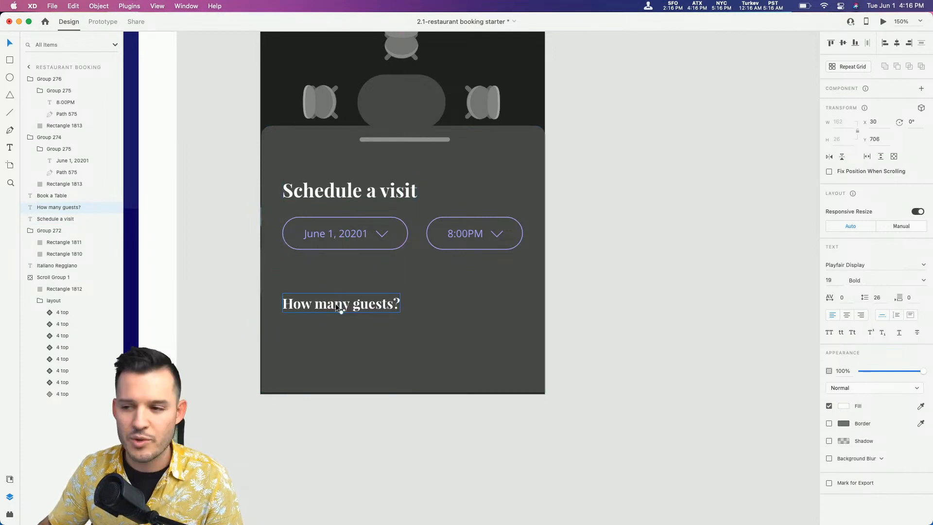
# Duplicate the date button over the end of the "How many guests?" heading, at X 168, Y 704
pyautogui.press('super+equal')
pyautogui.press('super+equal')
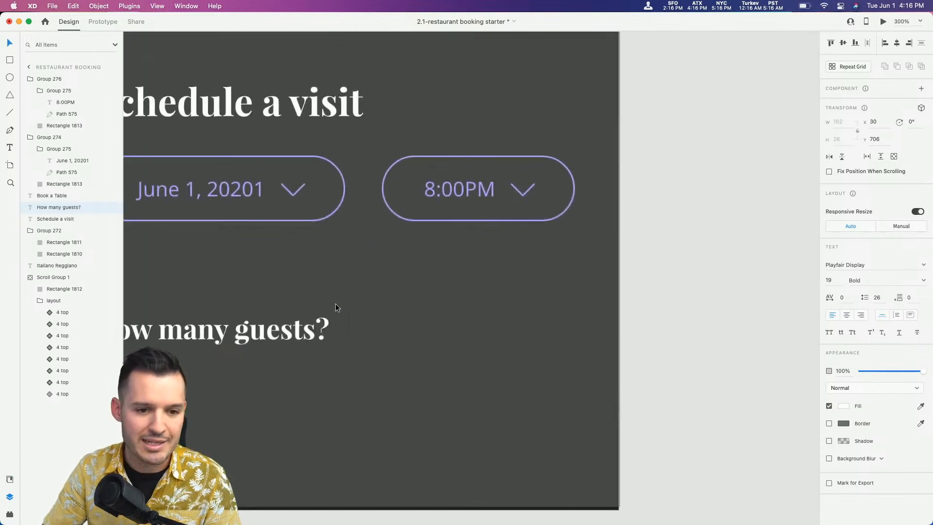
pyautogui.moveTo(372, 300); pyautogui.dragTo(423, 269)
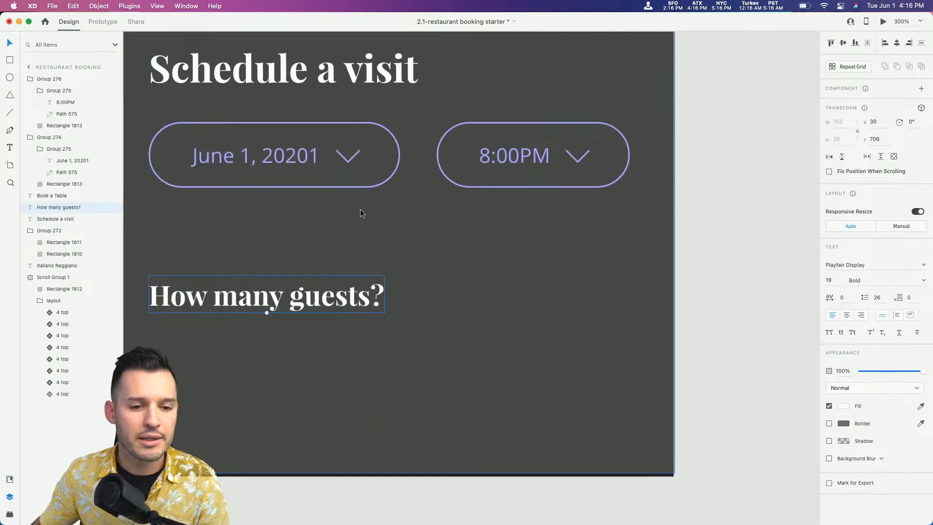
pyautogui.click(306, 161)
pyautogui.moveTo(373, 279); pyautogui.dragTo(502, 306)
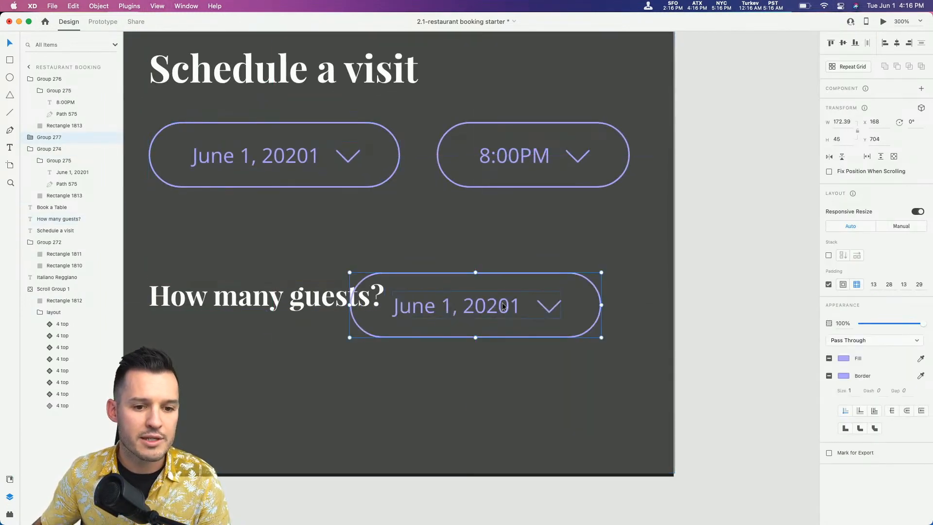
# Try deleting the chevron from the copied button beside the guests heading and replacing its date with a dash
pyautogui.doubleClick(548, 312)
pyautogui.doubleClick(550, 312)
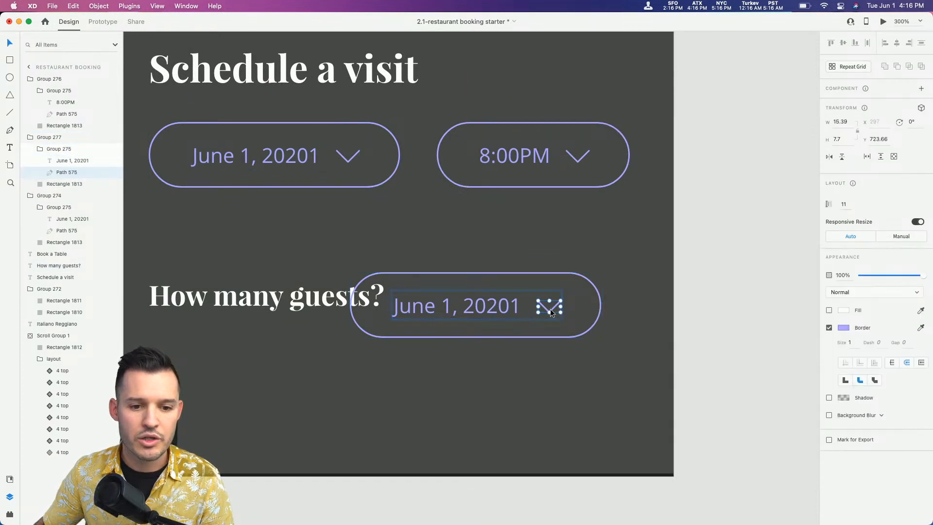
pyautogui.press('Delete')
pyautogui.click(476, 305)
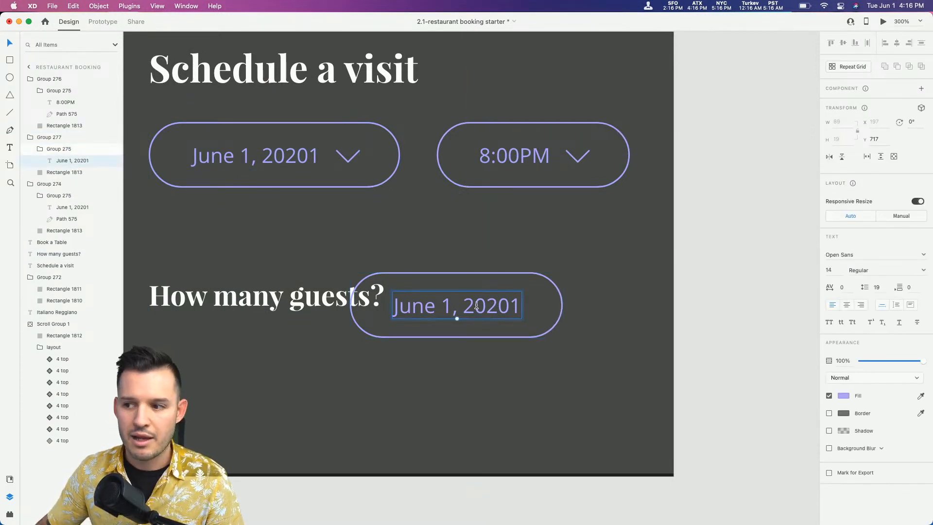
pyautogui.press('Return')
pyautogui.press('BackSpace')
pyautogui.write('-')
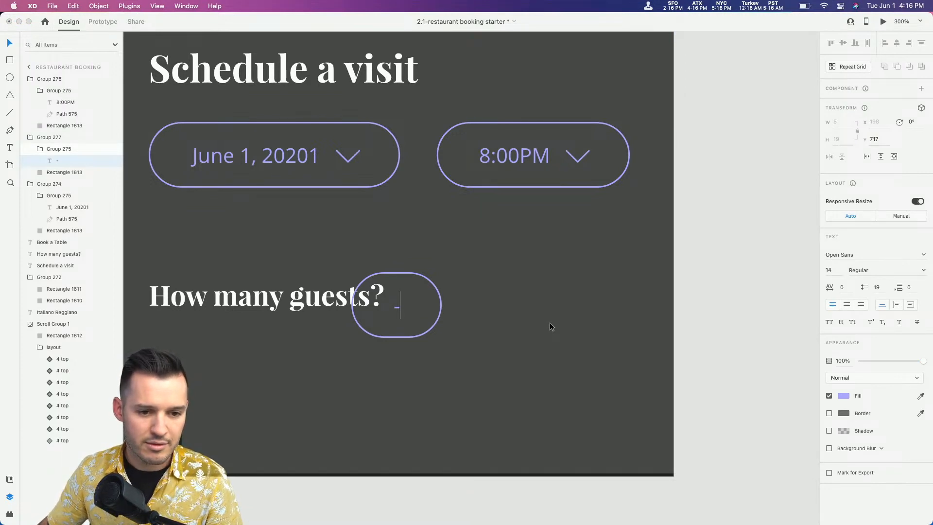
pyautogui.press('super+z')
pyautogui.press('Escape')
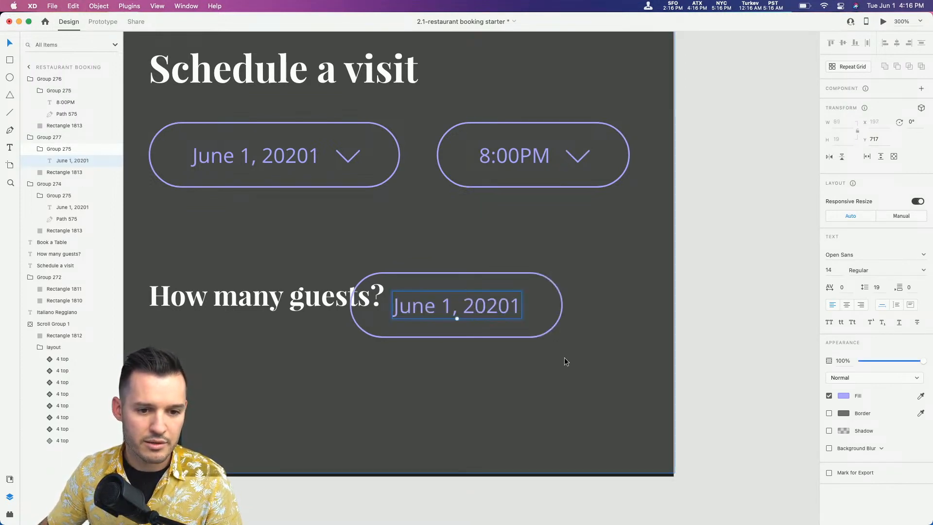
pyautogui.press('super+z')
# Delete the date text from the copied button beside the guests heading, keeping only the chevron inside its outline
pyautogui.click(475, 311)
pyautogui.press('Delete')
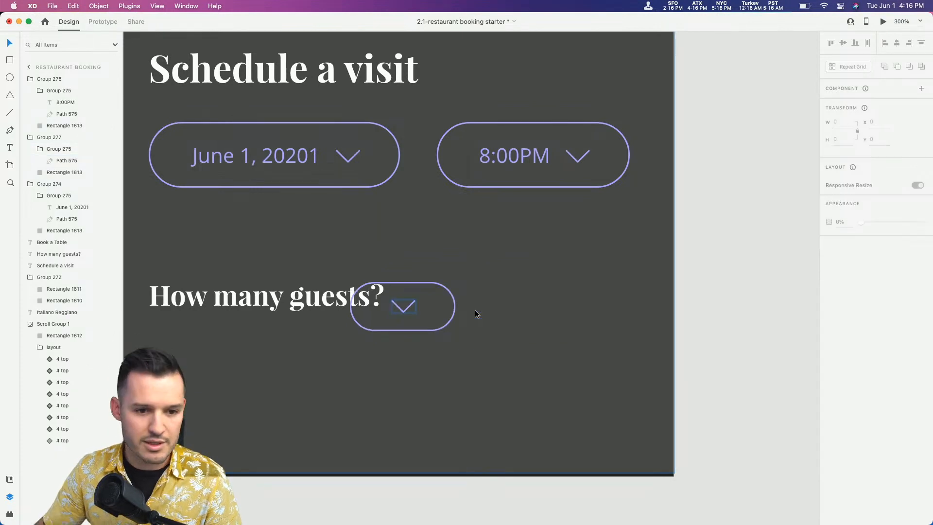
pyautogui.press('z')
pyautogui.moveTo(469, 275); pyautogui.dragTo(373, 340)
pyautogui.moveTo(451, 365); pyautogui.dragTo(549, 357)
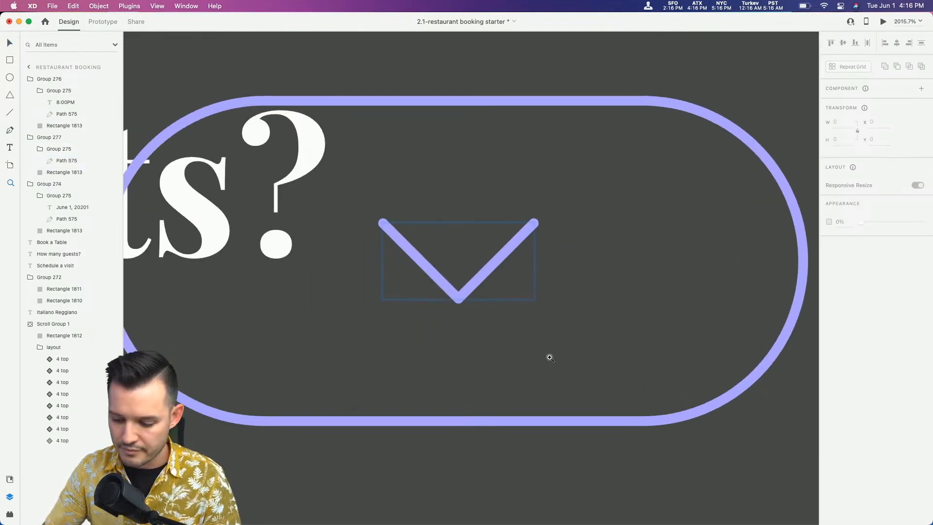
# Move the chevron-only button away from the "How many guests?" heading to about X 218, Y 704
pyautogui.press('super+minus')
pyautogui.press('super+minus')
pyautogui.click(481, 275)
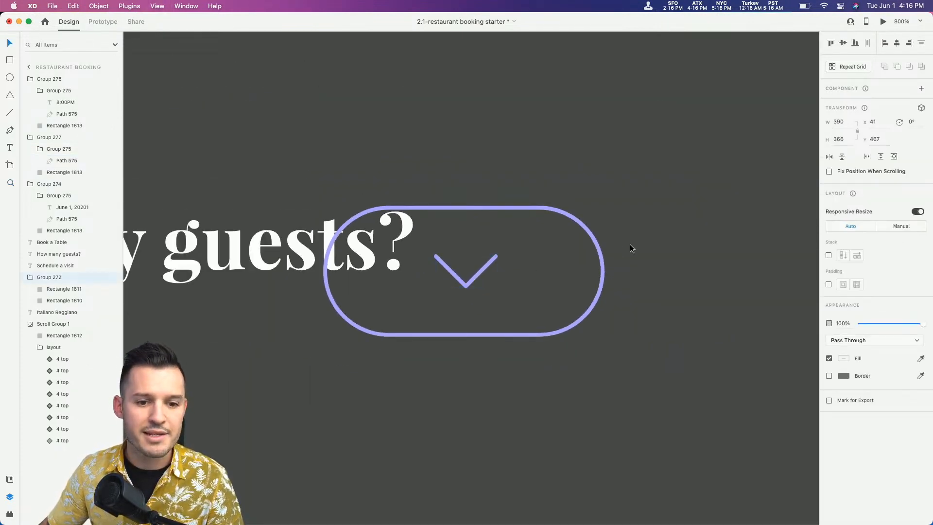
pyautogui.moveTo(481, 275); pyautogui.dragTo(532, 263)
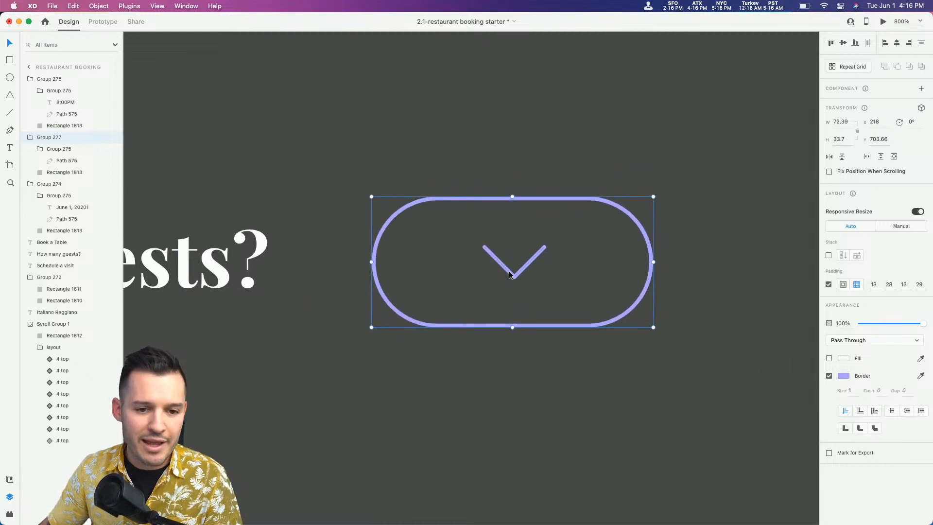
# Flatten the chevron beside the guests heading into a straight horizontal dash by raising its middle anchor point
pyautogui.doubleClick(521, 276)
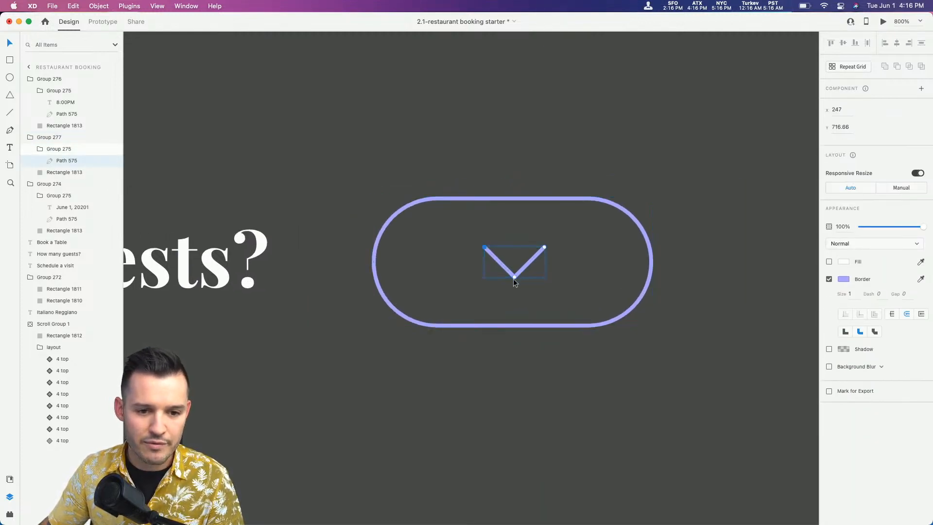
pyautogui.click(513, 277)
pyautogui.doubleClick(514, 276)
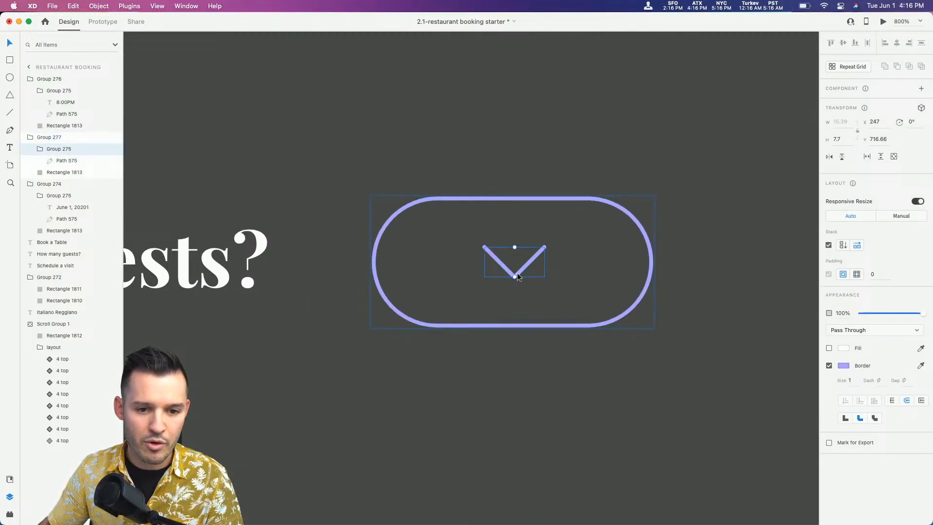
pyautogui.click(517, 276)
pyautogui.moveTo(515, 278); pyautogui.dragTo(515, 246)
pyautogui.doubleClick(531, 262)
pyautogui.press('Escape')
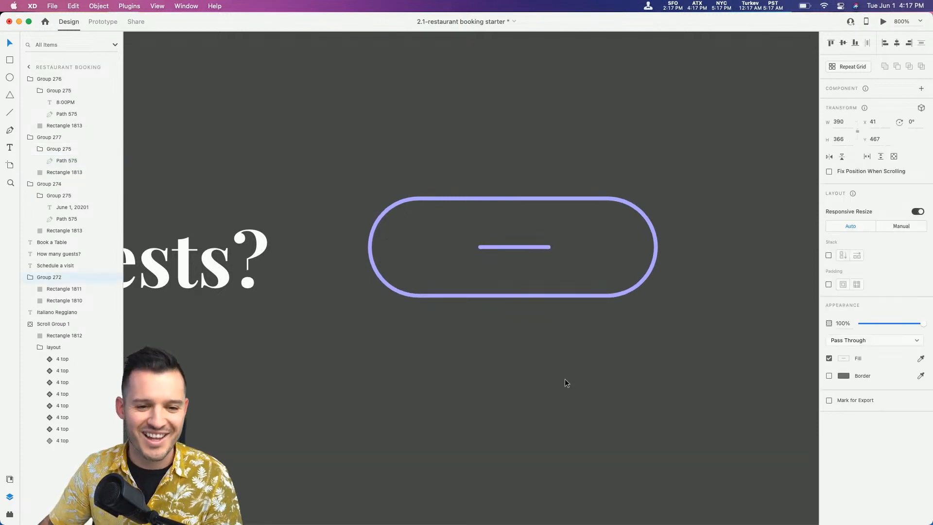
# Switch the minus button to the same padding on all sides and set it to 22
pyautogui.click(529, 246)
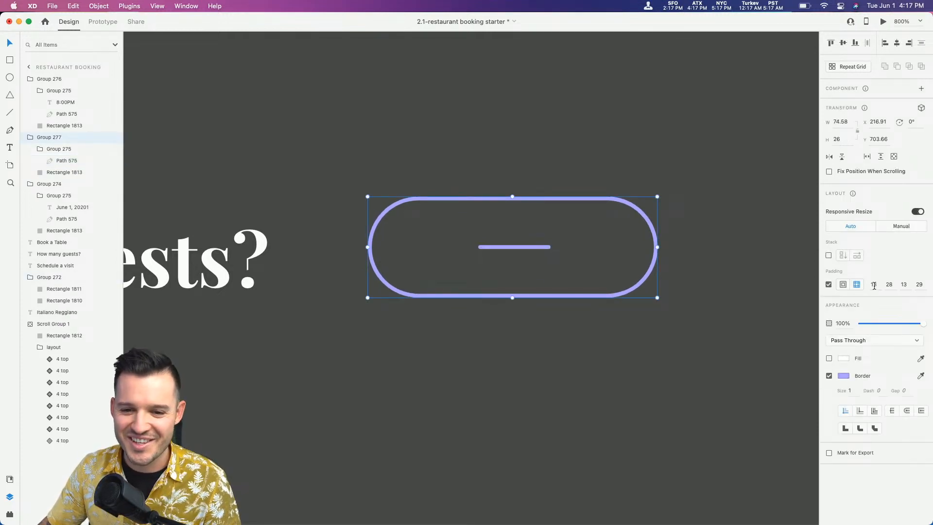
pyautogui.click(843, 285)
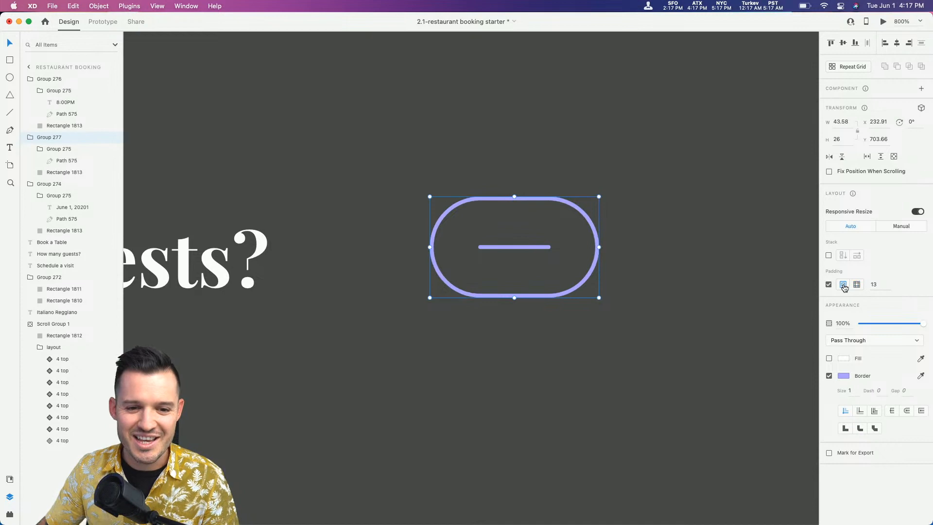
pyautogui.click(877, 286)
pyautogui.hotkey('shift', 'Up')
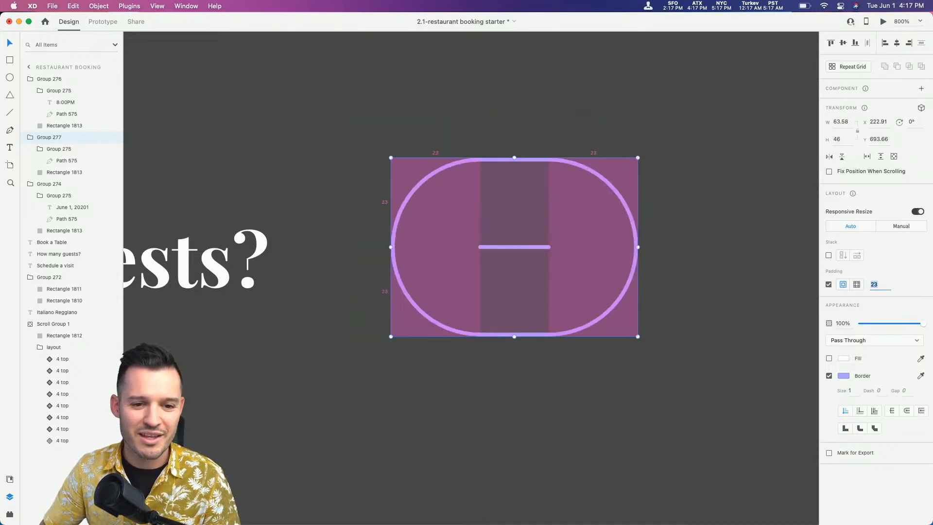
pyautogui.write('22')
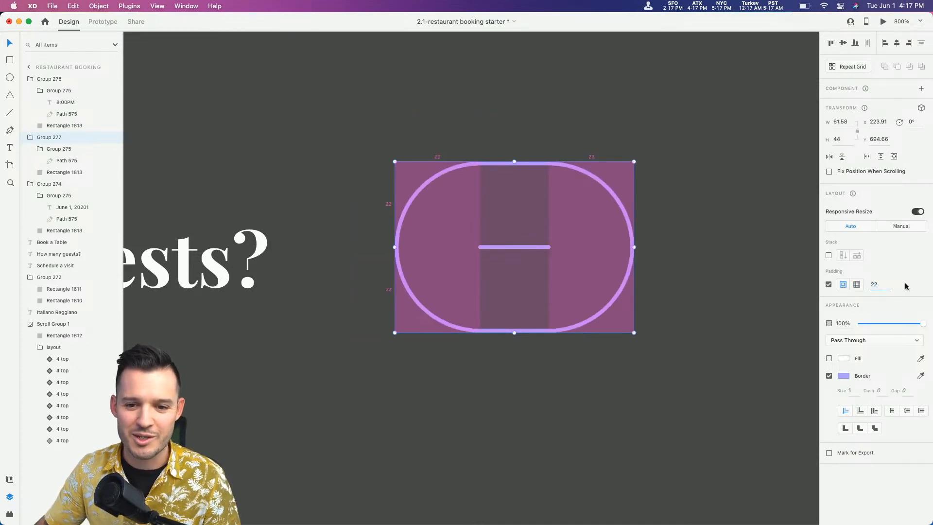
# Set the corner radius of the minus button's outline to 123
pyautogui.doubleClick(630, 238)
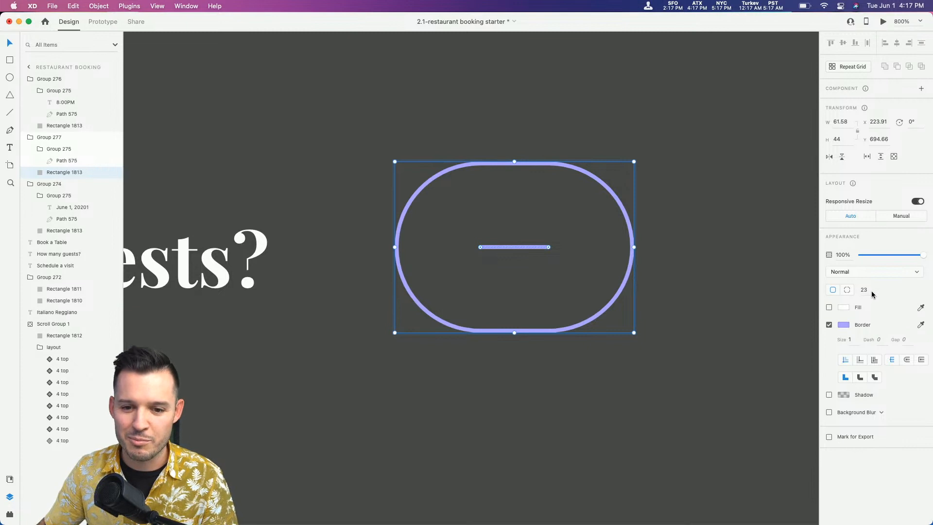
pyautogui.hotkey('shift', 'Up')
pyautogui.hotkey('shift', 'Up')
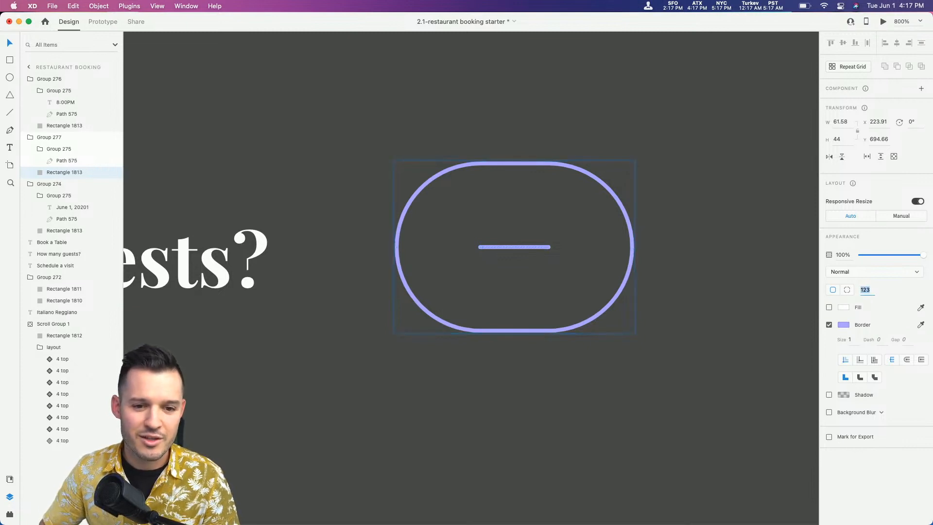
pyautogui.doubleClick(450, 118)
pyautogui.press('super+minus')
pyautogui.press('super+minus')
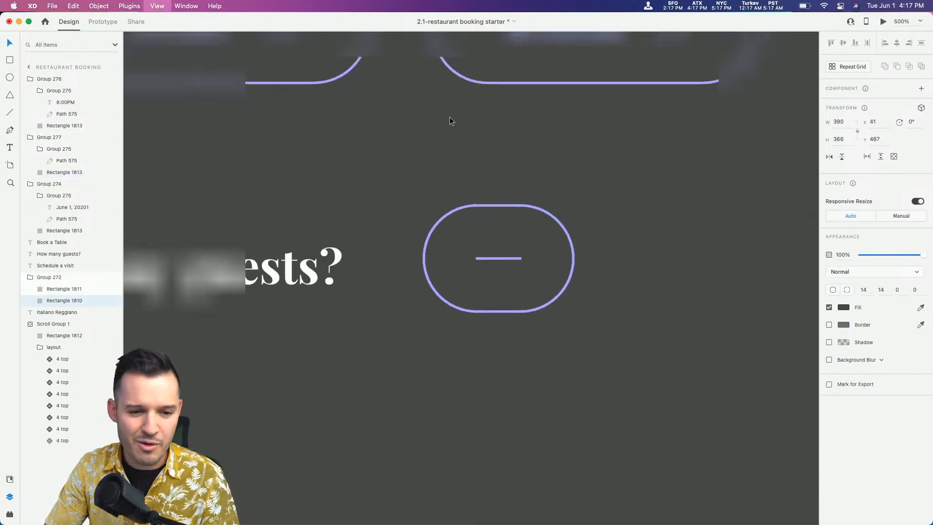
# Shrink the minus button beside the guests heading to about 45 by 32
pyautogui.click(508, 257)
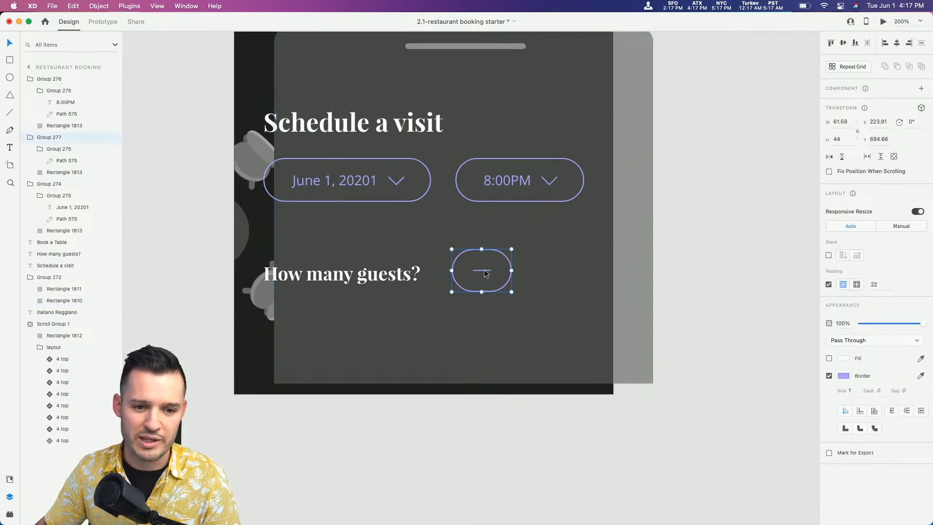
pyautogui.moveTo(512, 249); pyautogui.dragTo(495, 261)
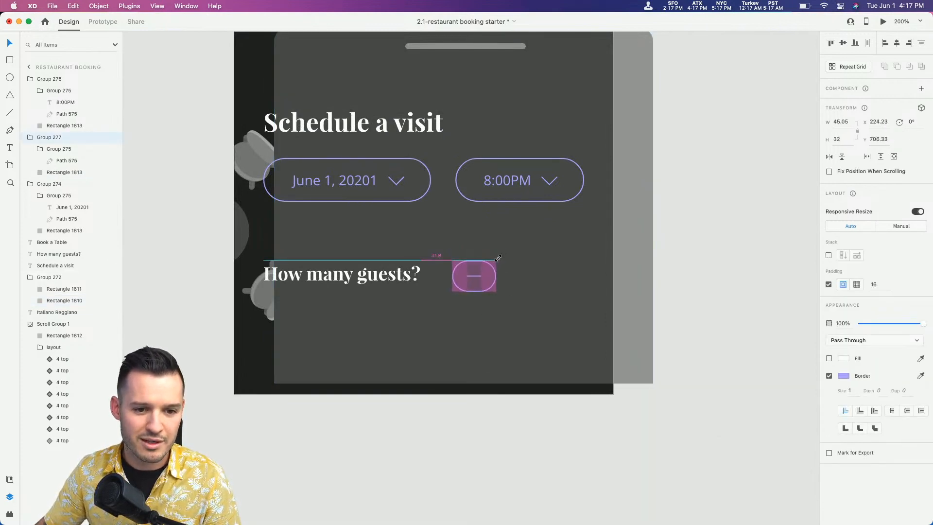
pyautogui.click(475, 279)
pyautogui.press('super+z')
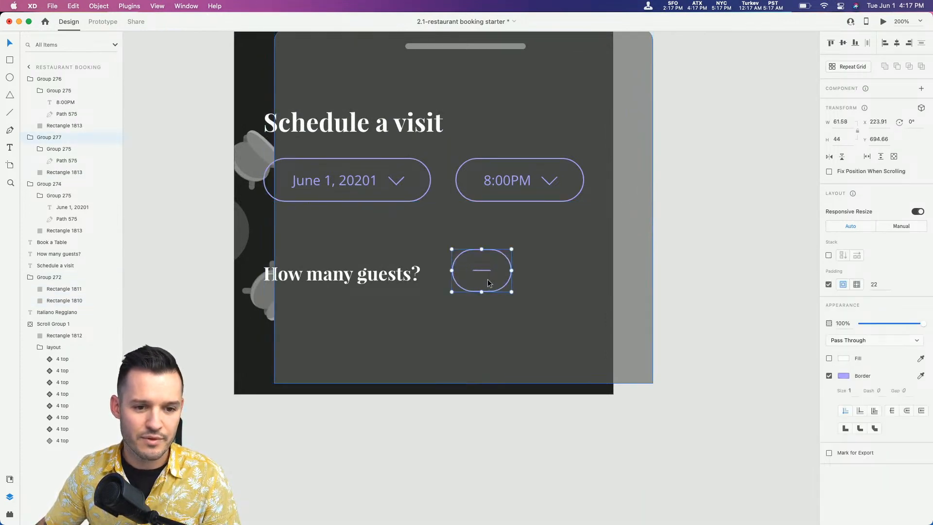
pyautogui.moveTo(510, 249); pyautogui.dragTo(496, 261)
pyautogui.click(639, 257)
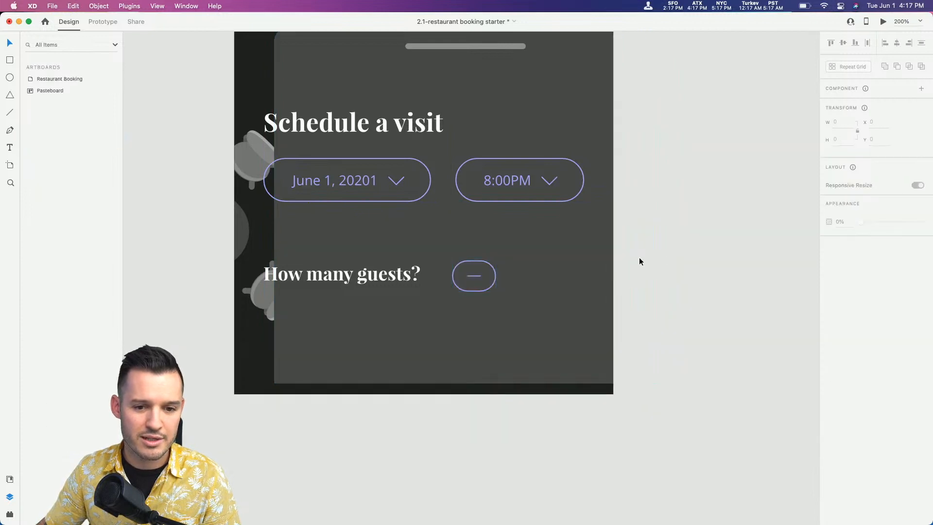
# Move the dark booking panel background back so it spans the artboard's width
pyautogui.moveTo(610, 256); pyautogui.dragTo(558, 251)
pyautogui.click(701, 258)
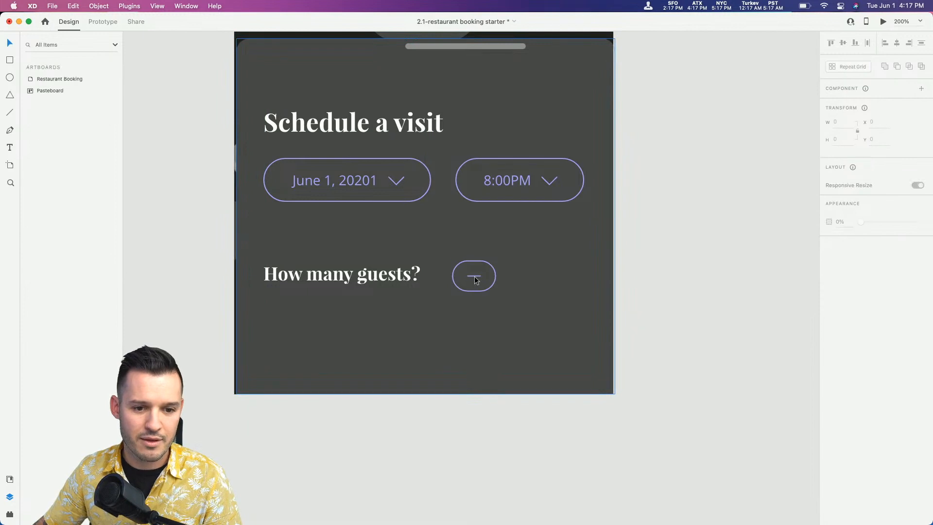
# Duplicate the minus button to its right, level with the original, at about X 315, Y 706
pyautogui.click(475, 279)
pyautogui.keyDown('alt'); pyautogui.moveTo(475, 279); pyautogui.dragTo(373, 259); pyautogui.keyUp('alt')
pyautogui.press('super+equal')
pyautogui.press('super+equal')
pyautogui.press('super+equal')
pyautogui.keyDown('super'); pyautogui.moveTo(446, 212); pyautogui.dragTo(665, 332); pyautogui.keyUp('super')
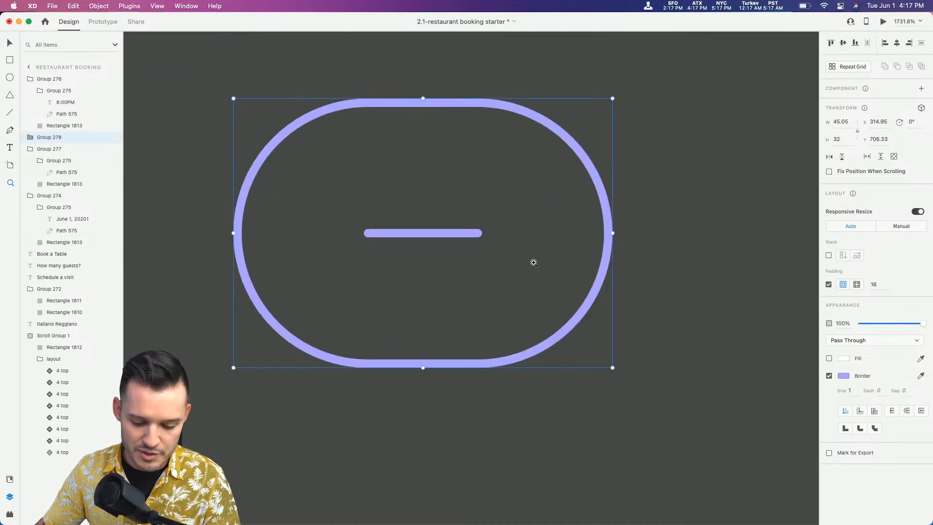
# Duplicate the dash inside the copied button, turn off its group's stack, and lay the copy over the original dash
pyautogui.doubleClick(436, 232)
pyautogui.press('super+d')
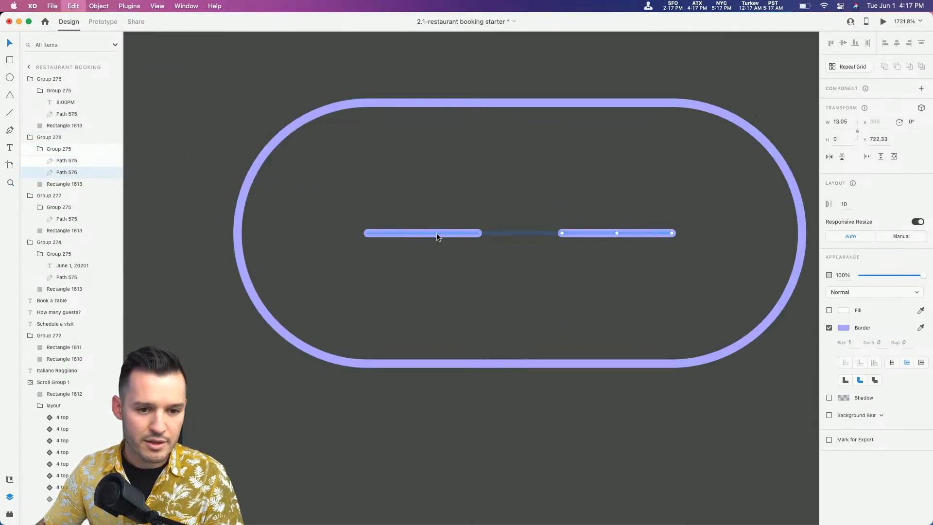
pyautogui.click(57, 148)
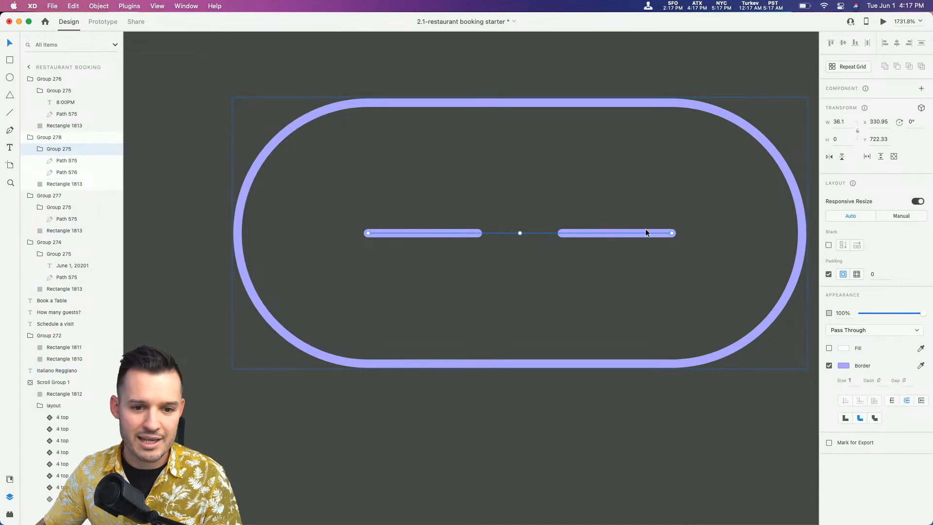
pyautogui.click(629, 235)
pyautogui.moveTo(631, 235); pyautogui.dragTo(436, 234)
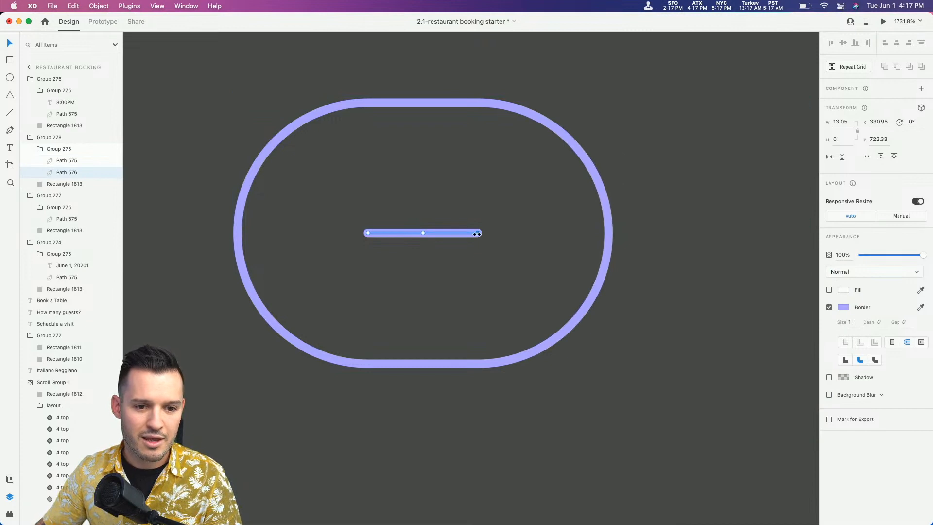
# Reshape one of the two overlapping dashes into a vertical line through the other, forming a plus sign
pyautogui.moveTo(476, 235); pyautogui.dragTo(419, 277)
pyautogui.press('super+z')
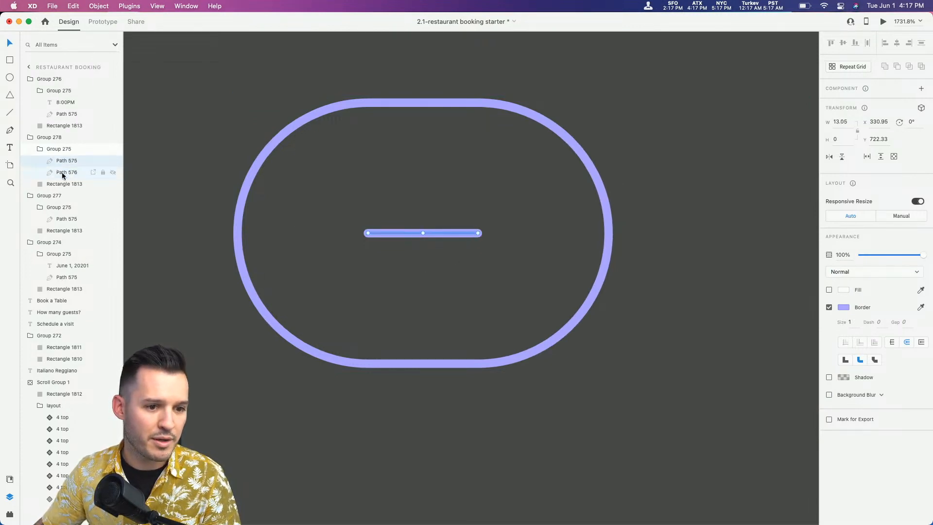
pyautogui.doubleClick(434, 233)
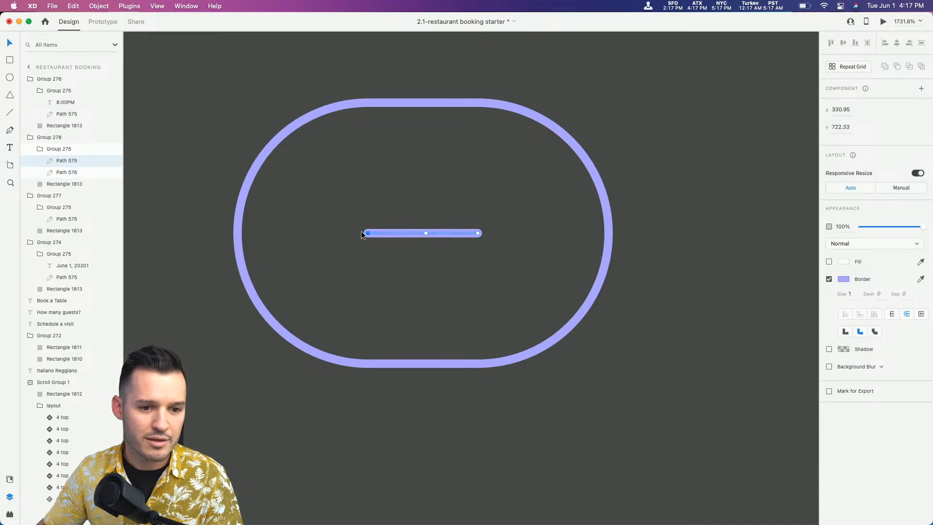
pyautogui.moveTo(368, 233); pyautogui.dragTo(427, 174)
pyautogui.moveTo(479, 235); pyautogui.dragTo(426, 291)
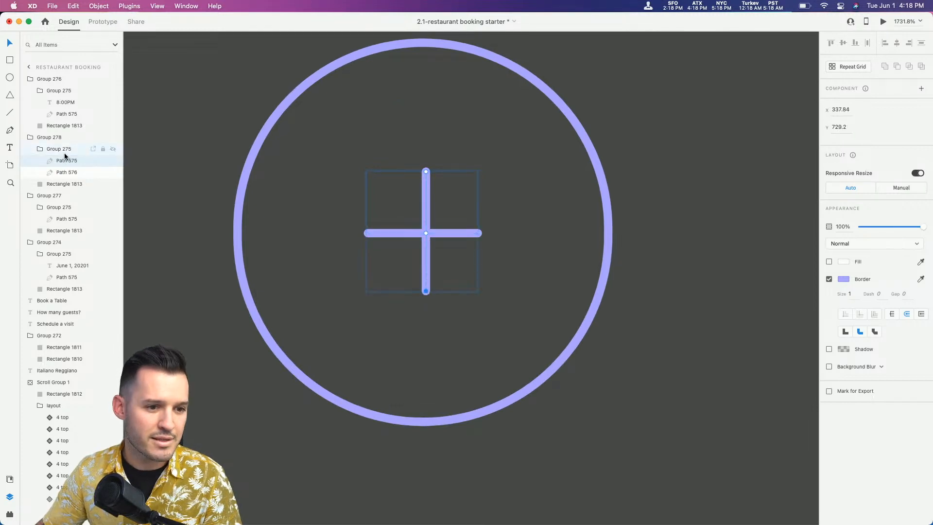
pyautogui.click(41, 150)
pyautogui.click(57, 154)
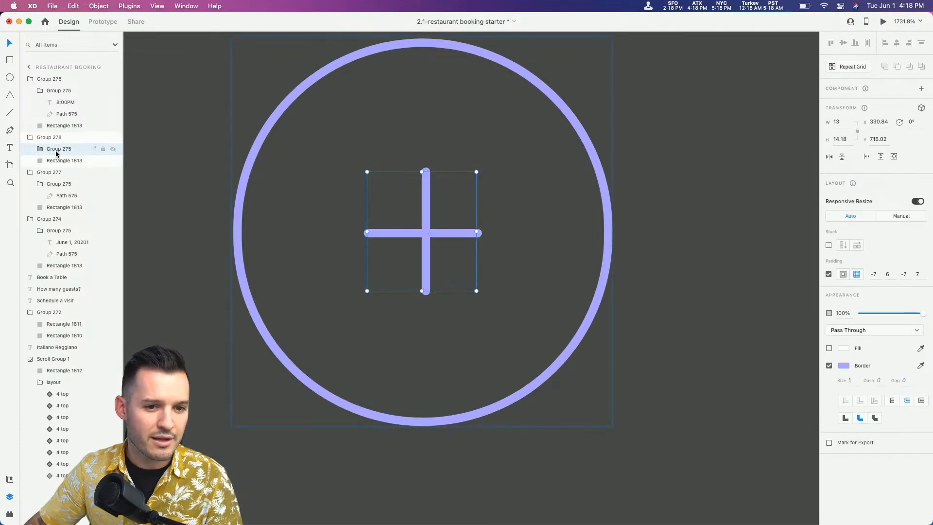
pyautogui.click(30, 137)
# Compare the shapes and sizes of the minus and plus buttons within the whole booking panel
pyautogui.press('super+minus')
pyautogui.press('super+minus')
pyautogui.press('super+minus')
pyautogui.press('super+minus')
pyautogui.press('super+minus')
pyautogui.press('super+minus')
pyautogui.press('super+minus')
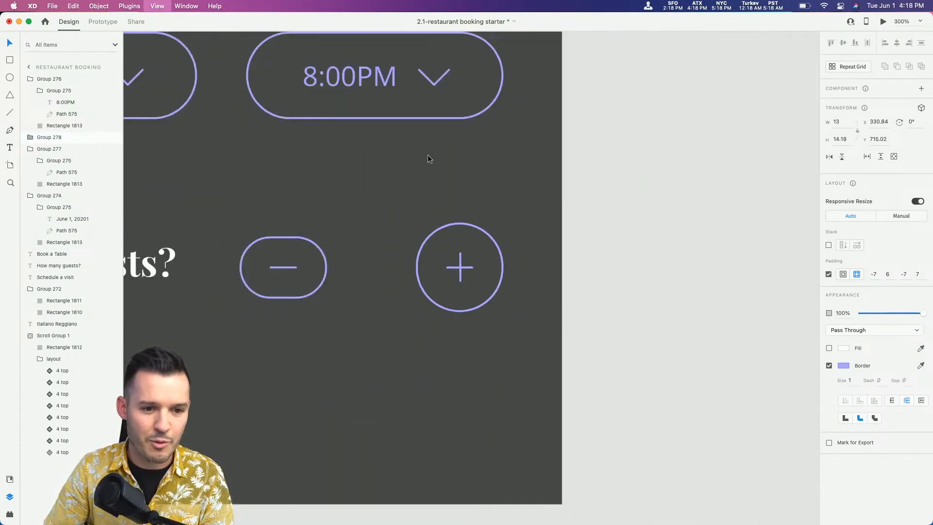
pyautogui.click(586, 282)
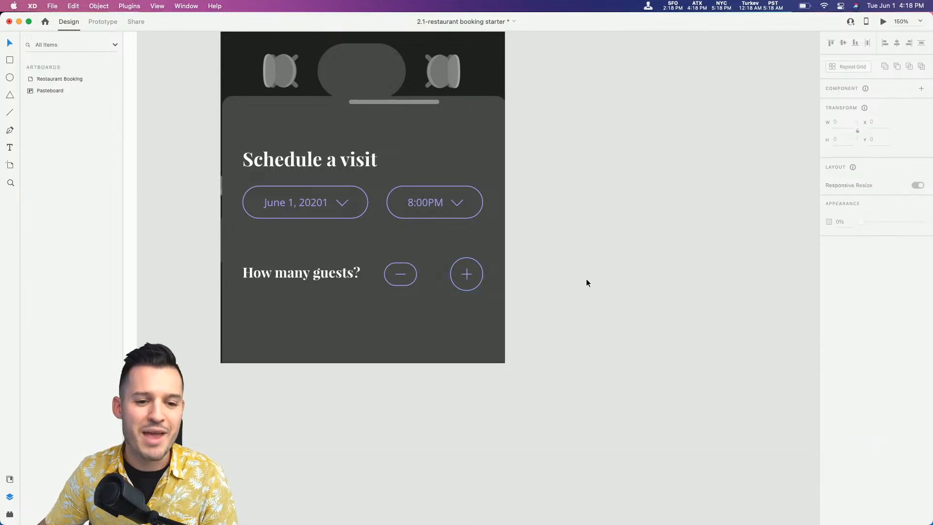
# Delete the pill-shaped minus button and put a copy of the round plus button in its place
pyautogui.press('z')
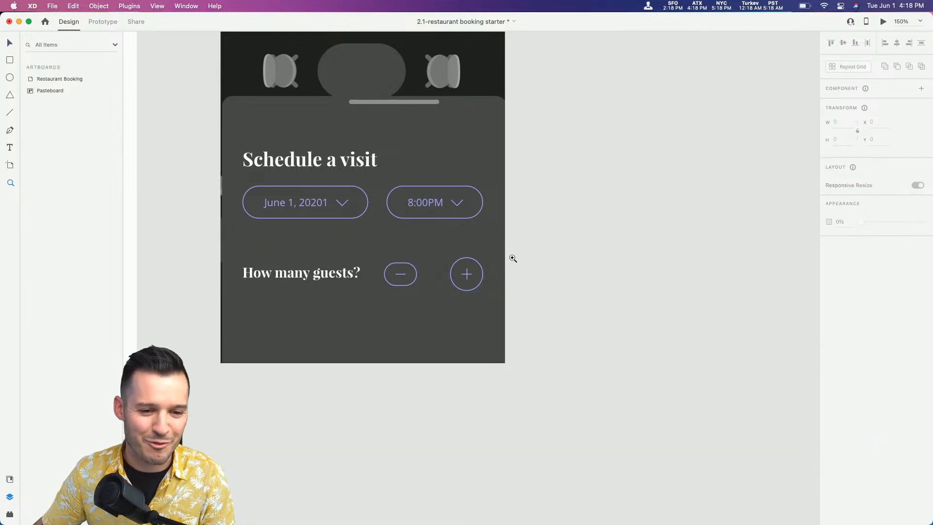
pyautogui.moveTo(513, 257); pyautogui.dragTo(347, 285)
pyautogui.moveTo(359, 331); pyautogui.dragTo(363, 291)
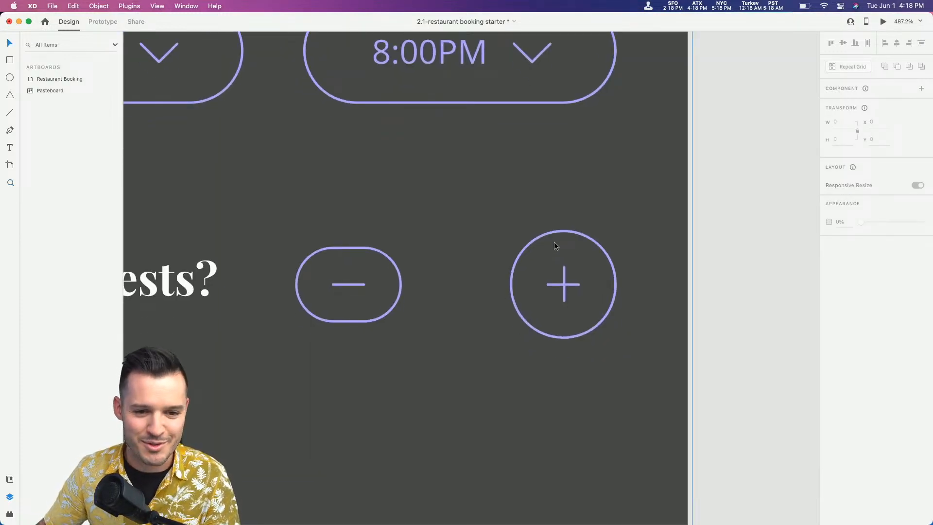
pyautogui.click(351, 248)
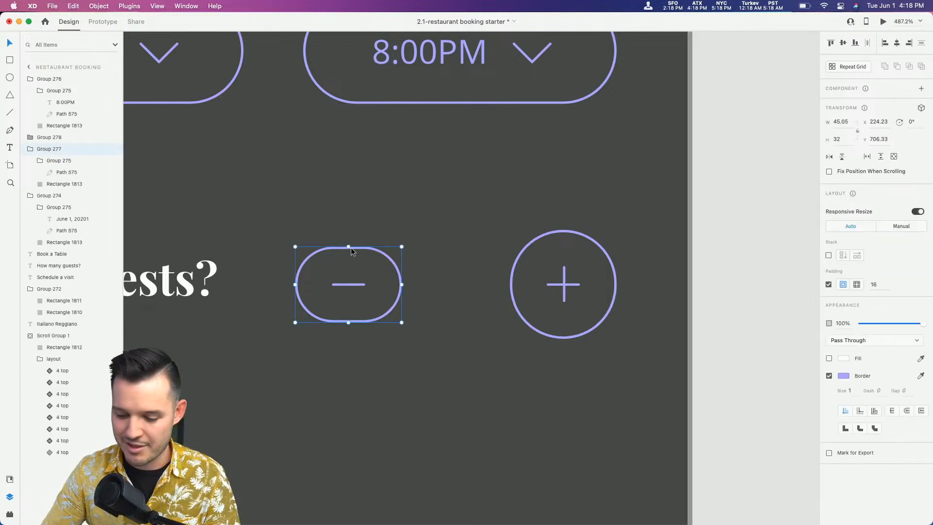
pyautogui.press('Delete')
pyautogui.click(561, 287)
pyautogui.keyDown('alt'); pyautogui.moveTo(561, 287); pyautogui.dragTo(357, 288); pyautogui.keyUp('alt')
# Delete the vertical stroke from the copied plus button and make it round with padding of 23, 16, 23, 16
pyautogui.doubleClick(358, 282)
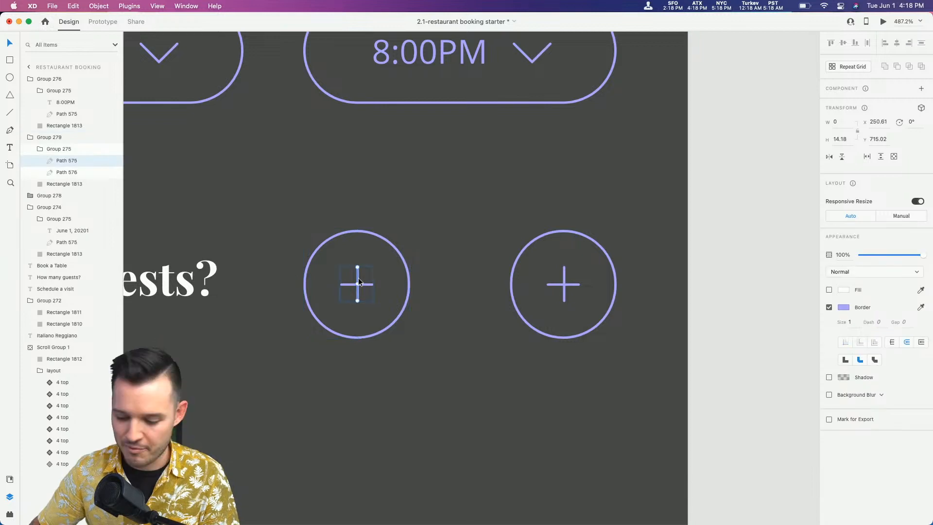
pyautogui.press('Delete')
pyautogui.click(362, 248)
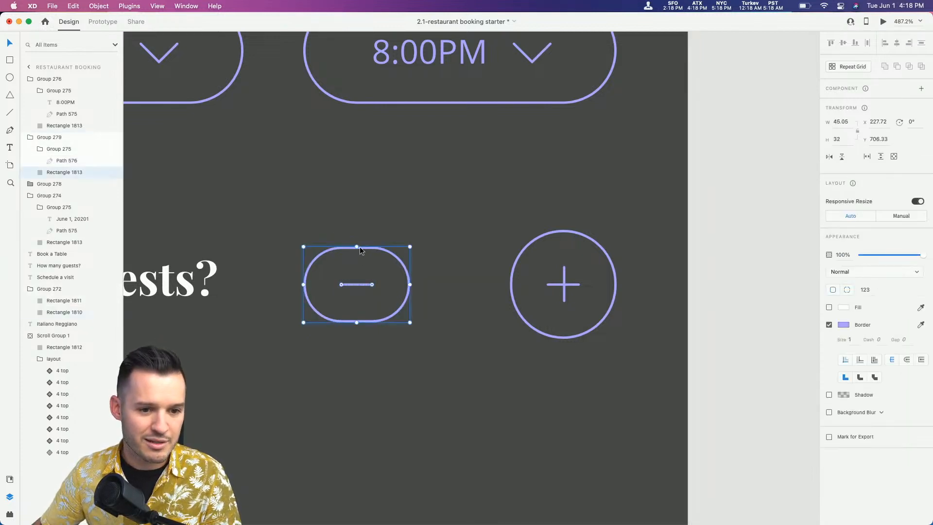
pyautogui.moveTo(359, 247)
pyautogui.mouseDown()
pyautogui.moveTo(357, 225)
pyautogui.moveTo(582, 246)
pyautogui.moveTo(351, 250)
pyautogui.moveTo(364, 251)
pyautogui.mouseUp()
pyautogui.click(416, 219)
pyautogui.press('super+minus')
pyautogui.press('super+minus')
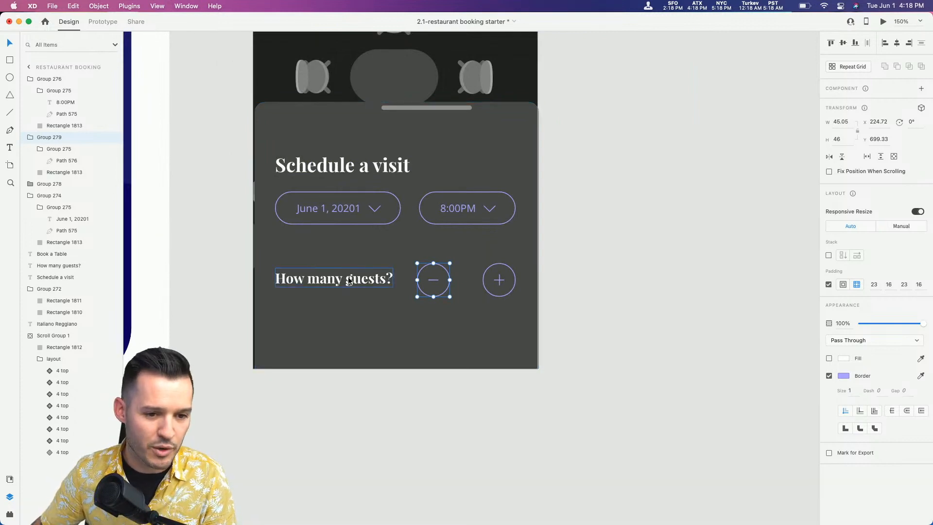
# Duplicate the "How many guests?" heading, change the copy's text to 4, and place it between the minus and plus buttons
pyautogui.moveTo(349, 285); pyautogui.dragTo(471, 282)
pyautogui.doubleClick(471, 283)
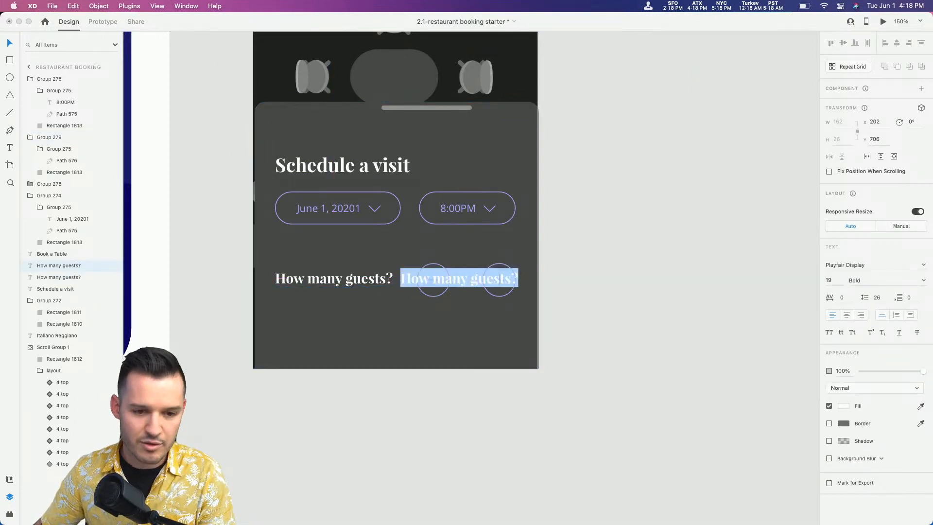
pyautogui.write('4')
pyautogui.press('Escape')
pyautogui.moveTo(404, 280); pyautogui.dragTo(467, 284)
# Try to scale the minus button, the 4 and the plus button down together
pyautogui.click(498, 281)
pyautogui.keyDown('shift'); pyautogui.click(436, 281); pyautogui.keyUp('shift')
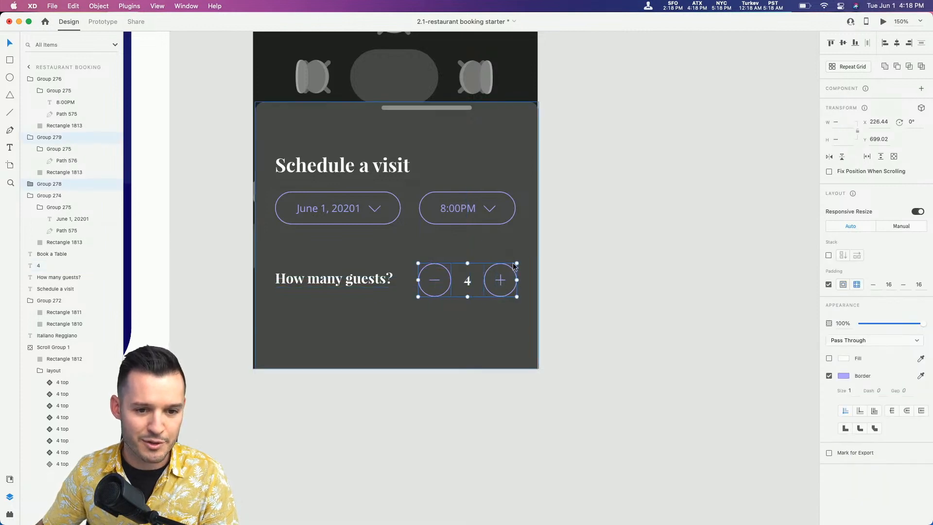
pyautogui.moveTo(516, 263); pyautogui.dragTo(511, 268)
pyautogui.press('super+z')
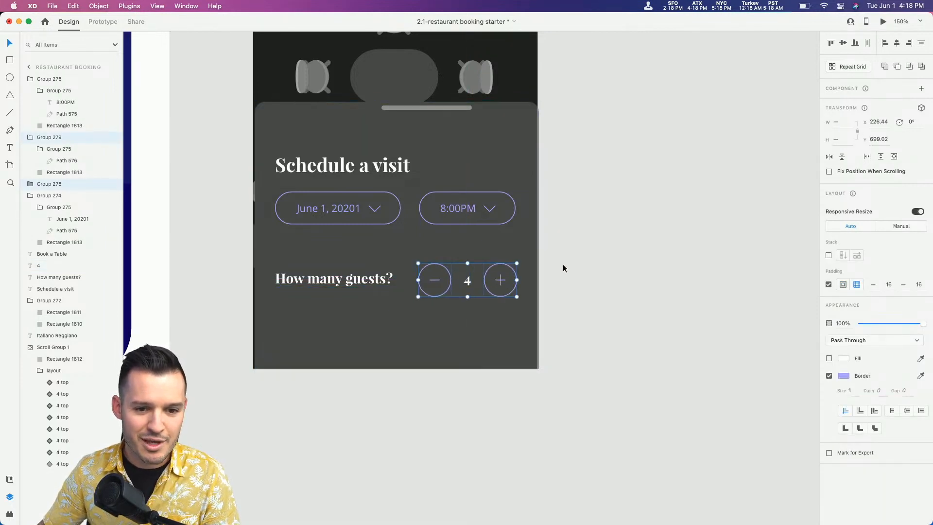
# Nudge the round minus button about 2 px left, farther from the 4
pyautogui.press('super+plus')
pyautogui.press('super+plus')
pyautogui.press('super+plus')
pyautogui.press('super+plus')
pyautogui.click(415, 409)
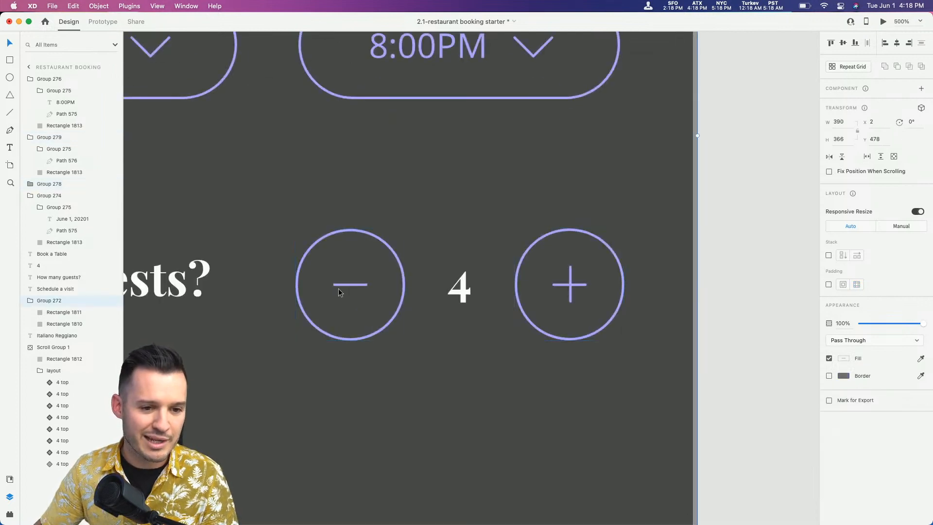
pyautogui.doubleClick(339, 284)
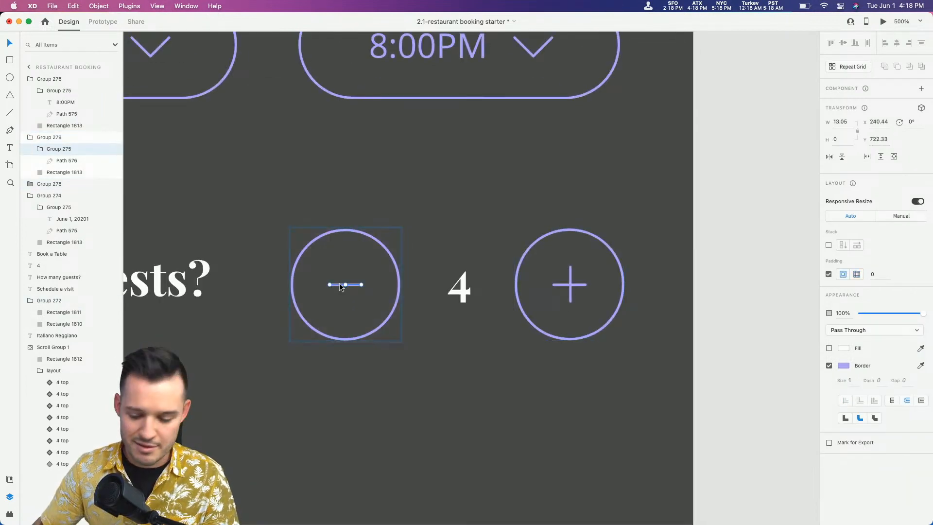
pyautogui.press('super+minus')
pyautogui.press('super+minus')
pyautogui.press('super+minus')
pyautogui.press('super+minus')
pyautogui.hscroll(-2, 400, 313)
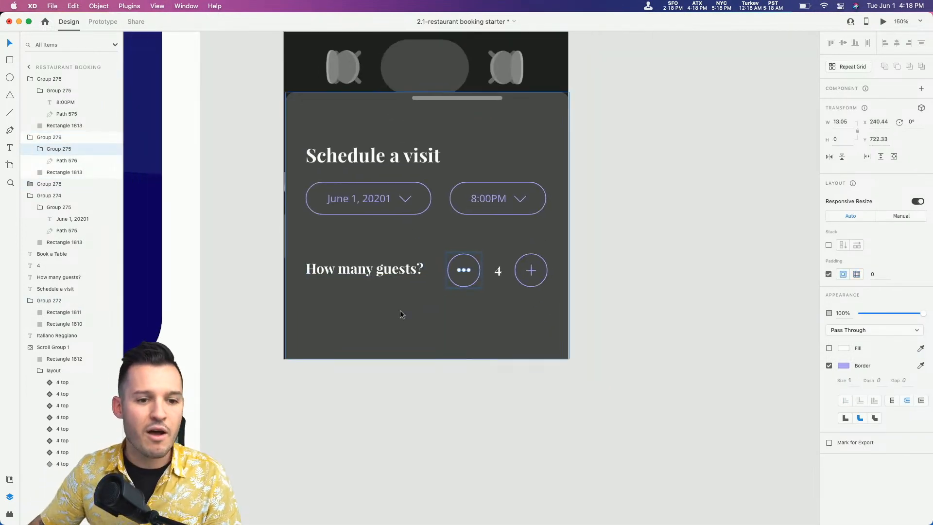
# Duplicate the pill-shaped outline of the June date dropdown as a separate rectangle on the booking artboard
pyautogui.keyDown('super'); pyautogui.click(368, 214); pyautogui.keyUp('super')
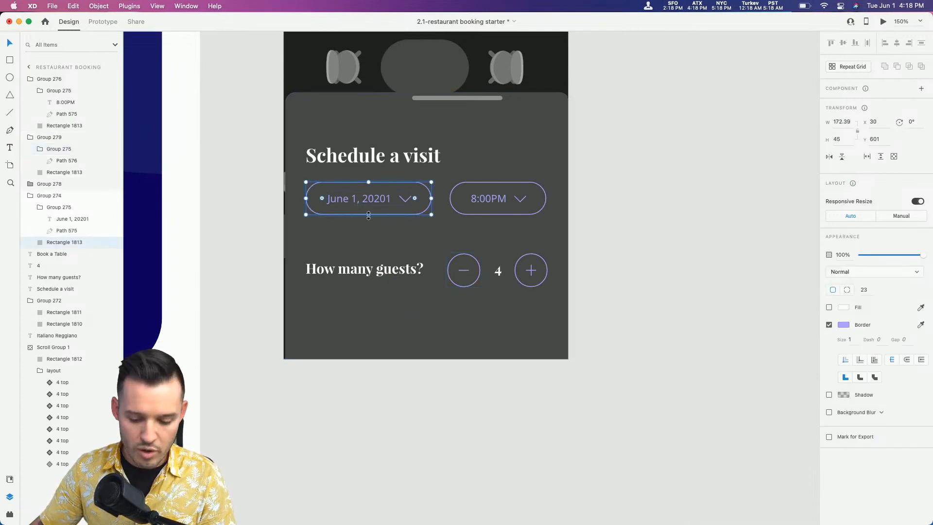
pyautogui.click(342, 404)
pyautogui.press('z')
pyautogui.moveTo(295, 375); pyautogui.dragTo(699, 266)
pyautogui.hscroll(-2, 564, 296)
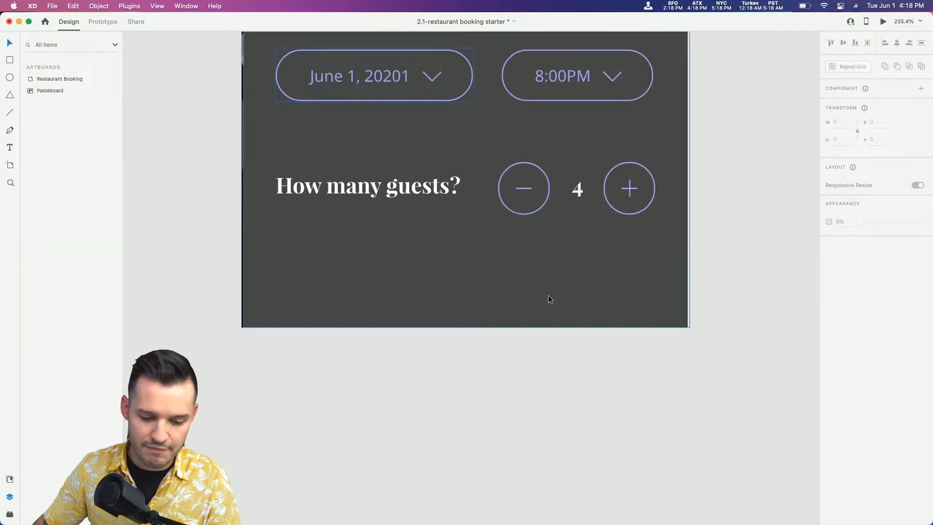
pyautogui.press('super+v')
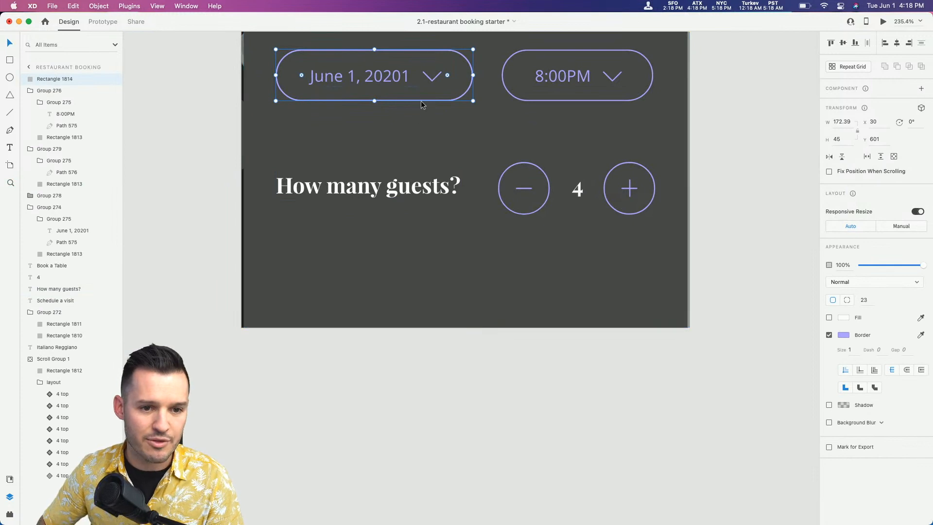
# Move the copied pill outline below the "How many guests?" heading, to X 30 and Y 766
pyautogui.hotkey('shift', 'Right')
pyautogui.hotkey('shift', 'Down')
pyautogui.hotkey('shift', 'Down')
pyautogui.hotkey('shift', 'Down')
pyautogui.hotkey('shift', 'Down')
pyautogui.hotkey('shift', 'Down')
pyautogui.hotkey('shift', 'Down')
pyautogui.hotkey('shift', 'Down')
pyautogui.hotkey('shift', 'Down')
pyautogui.hotkey('shift', 'Down')
pyautogui.hotkey('shift', 'Down')
pyautogui.hotkey('shift', 'Down')
pyautogui.hotkey('shift', 'Down')
pyautogui.hotkey('shift', 'Down')
pyautogui.hotkey('shift', 'Down')
pyautogui.hotkey('shift', 'Down')
pyautogui.hotkey('shift', 'Down')
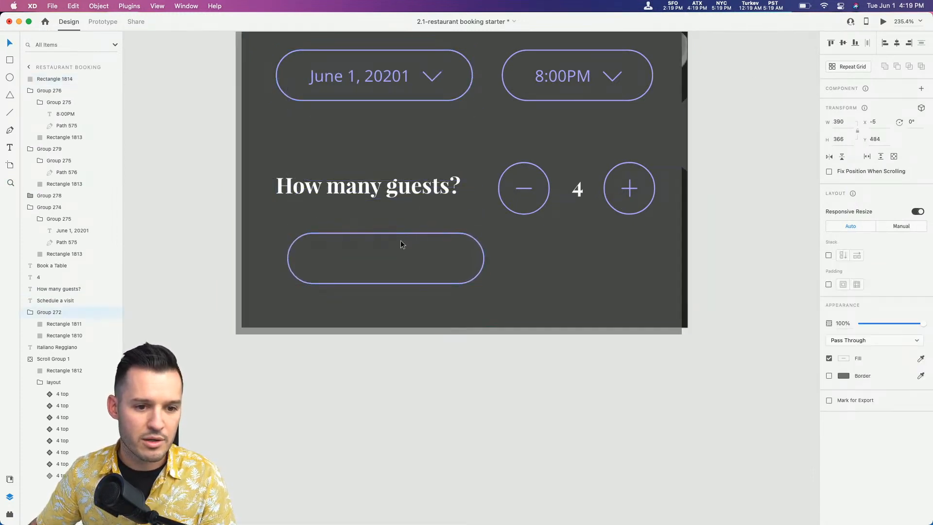
pyautogui.click(404, 235)
pyautogui.moveTo(403, 235); pyautogui.dragTo(392, 241)
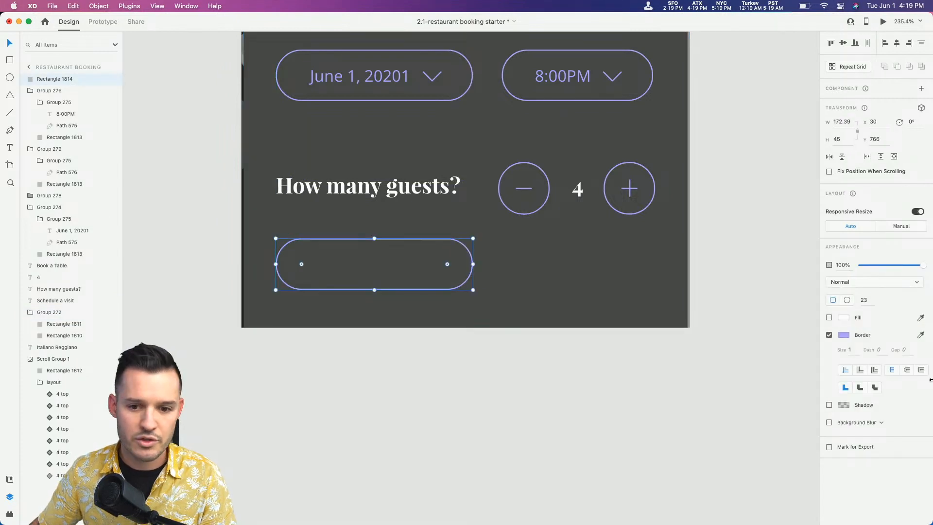
# Fill the copied pill with #ABA5FF and widen it to about 332 px, reaching the plus button's outer edge
pyautogui.click(829, 318)
pyautogui.click(843, 317)
pyautogui.click(767, 373)
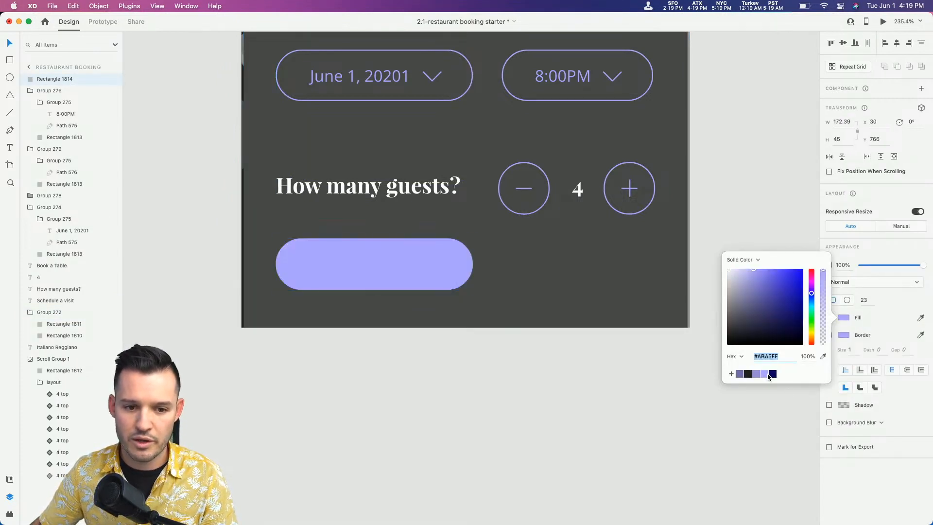
pyautogui.click(455, 261)
pyautogui.moveTo(471, 264); pyautogui.dragTo(654, 274)
# Copy the date dropdown's text onto the purple button area and set the copy's fill to #040058
pyautogui.keyDown('super'); pyautogui.click(358, 83); pyautogui.keyUp('super')
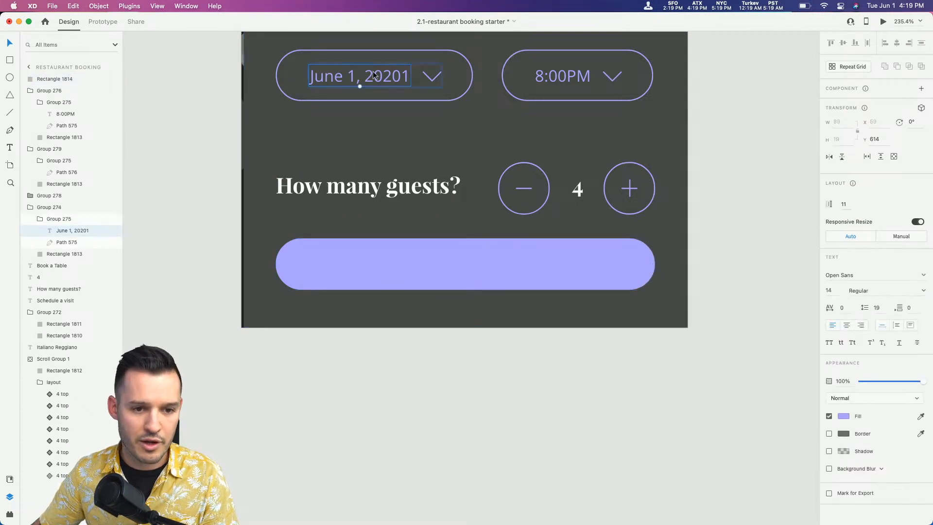
pyautogui.click(419, 248)
pyautogui.press('z')
pyautogui.moveTo(280, 208); pyautogui.dragTo(598, 307)
pyautogui.write('June 1, 20201')
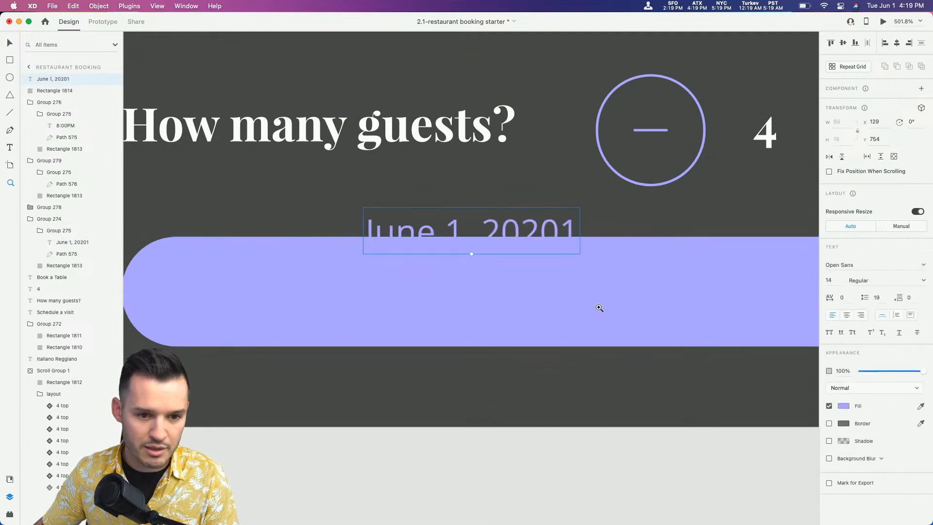
pyautogui.click(844, 406)
pyautogui.moveTo(765, 409); pyautogui.dragTo(706, 412)
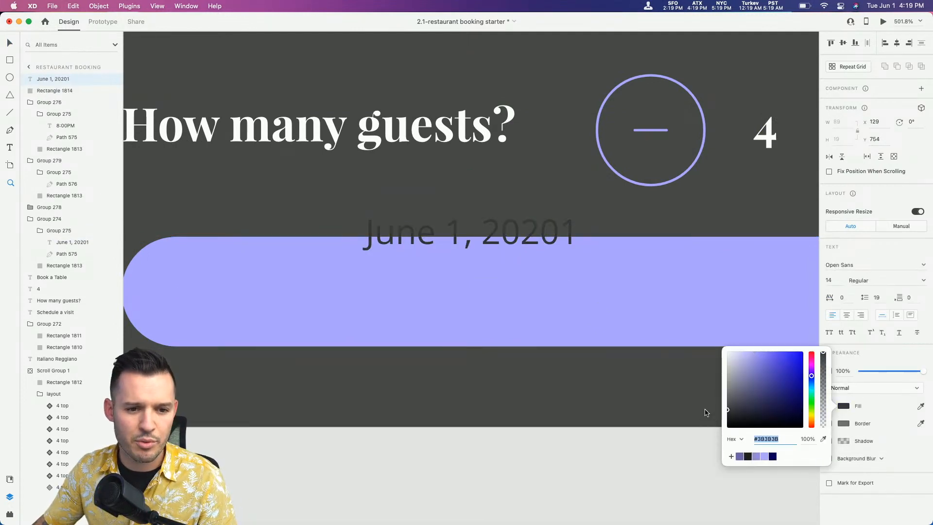
pyautogui.click(772, 459)
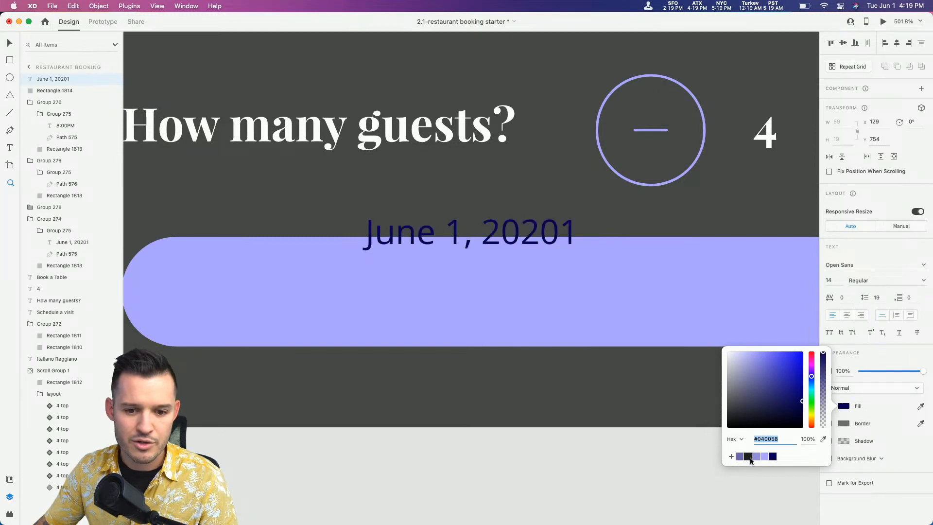
# Place the dark blue text copy in the middle of the purple pill and change it to "Book a table"
pyautogui.click(557, 264)
pyautogui.moveTo(509, 230); pyautogui.dragTo(568, 299)
pyautogui.press('super+2')
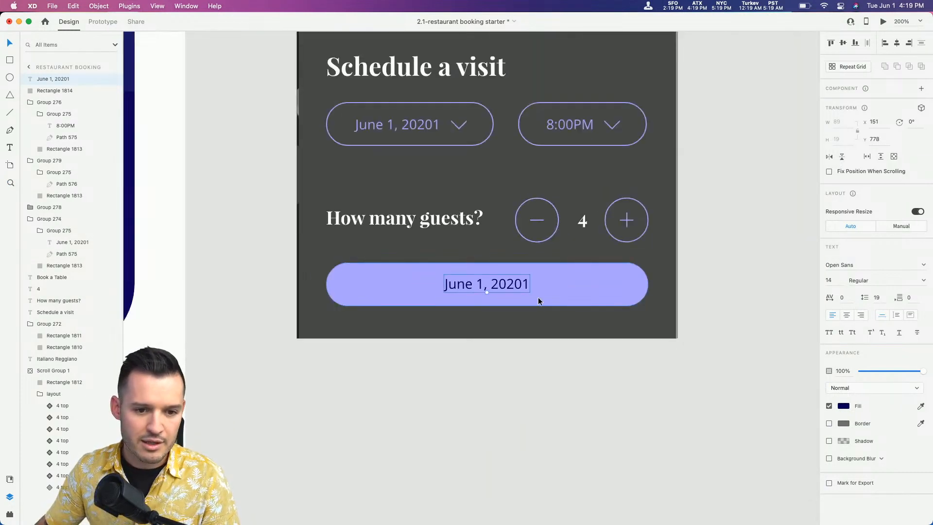
pyautogui.doubleClick(516, 286)
pyautogui.write('Book a table')
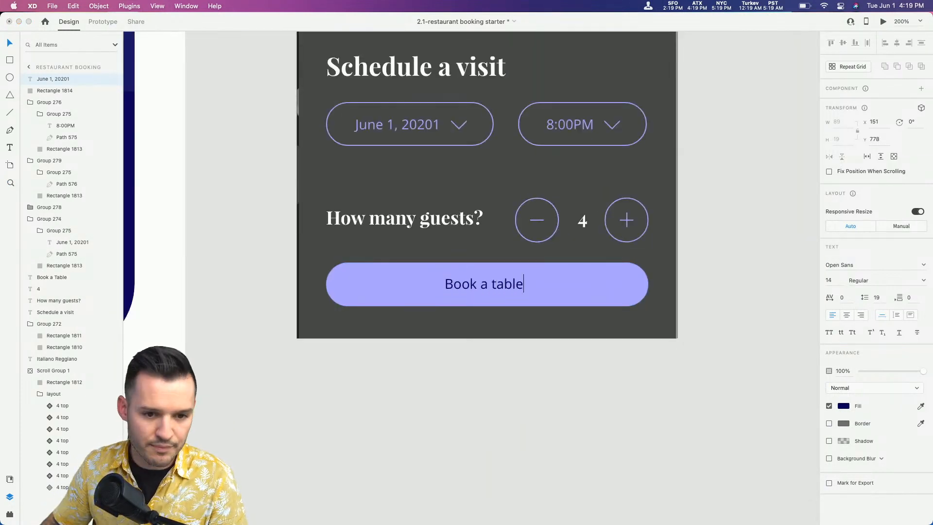
# Align the "Book a table" label and the purple pill to their horizontal and vertical centres
pyautogui.press('Escape')
pyautogui.keyDown('shift'); pyautogui.click(567, 296); pyautogui.keyUp('shift')
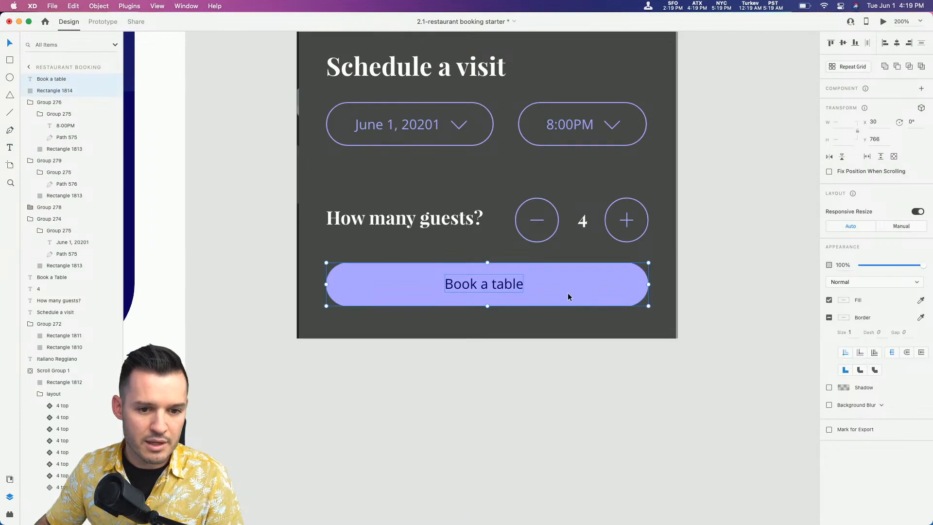
pyautogui.click(895, 45)
pyautogui.click(843, 43)
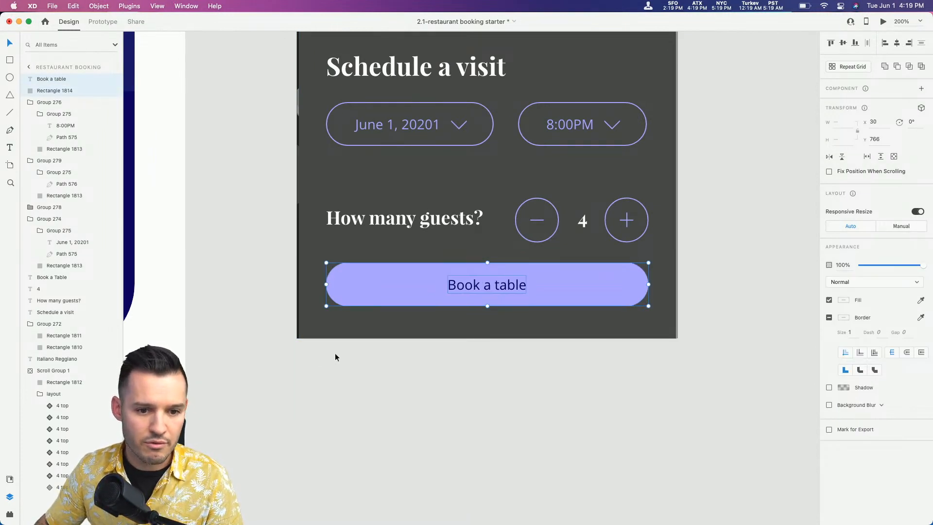
# Group the "Book a table" label with its purple pill and enable padding on the group
pyautogui.press('super+g')
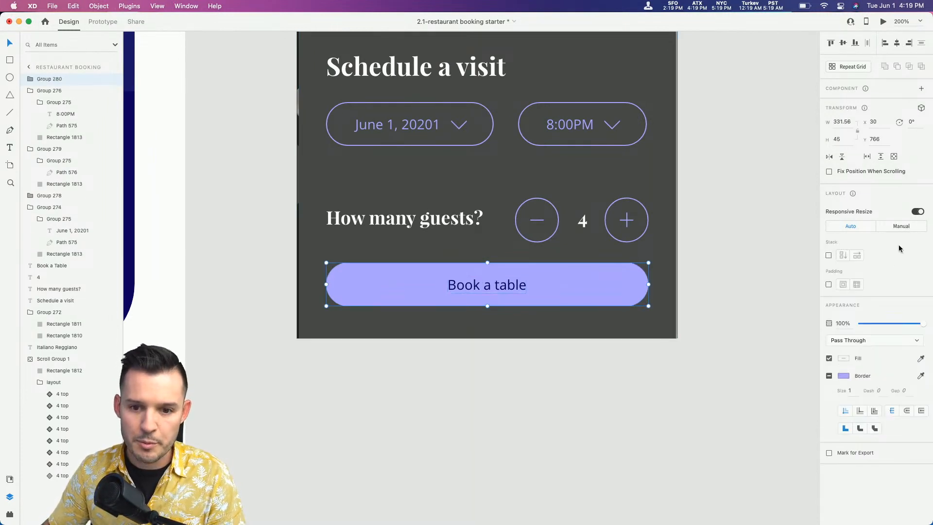
pyautogui.click(828, 286)
pyautogui.click(654, 383)
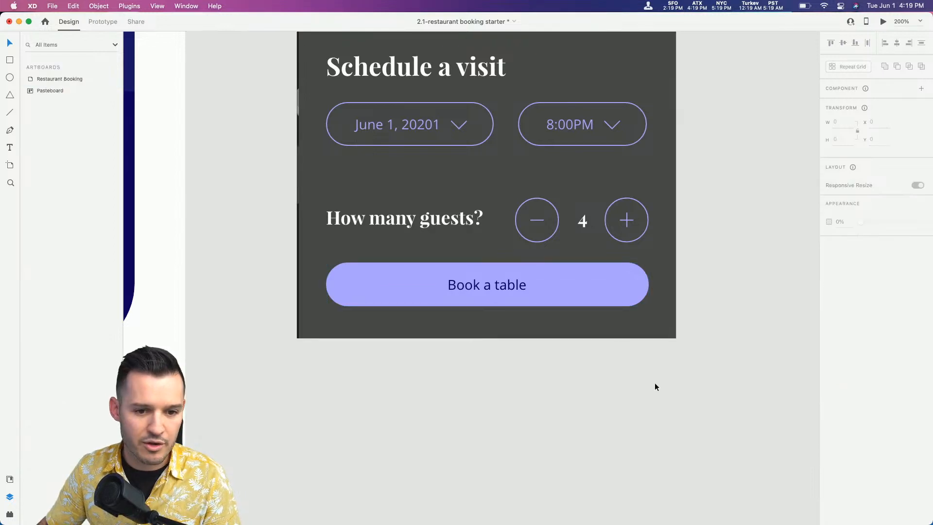
# Move the "Book a table" button down slightly to Y 768
pyautogui.moveTo(578, 287); pyautogui.dragTo(577, 292)
pyautogui.press('super+minus')
pyautogui.press('super+minus')
pyautogui.press('super+minus')
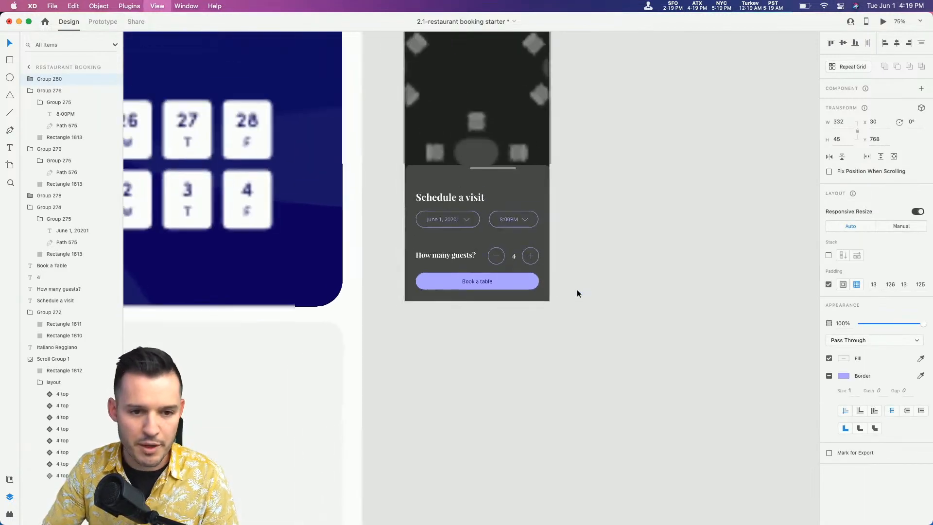
pyautogui.moveTo(689, 321); pyautogui.dragTo(670, 347)
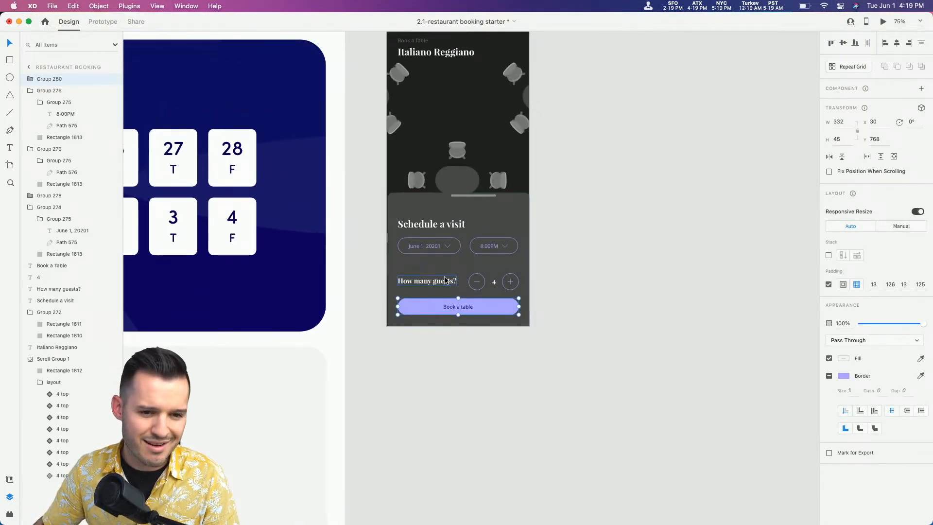
# Group the "How many guests?" heading with the minus button, the 4 and the plus button
pyautogui.click(426, 282)
pyautogui.click(479, 278)
pyautogui.click(477, 281)
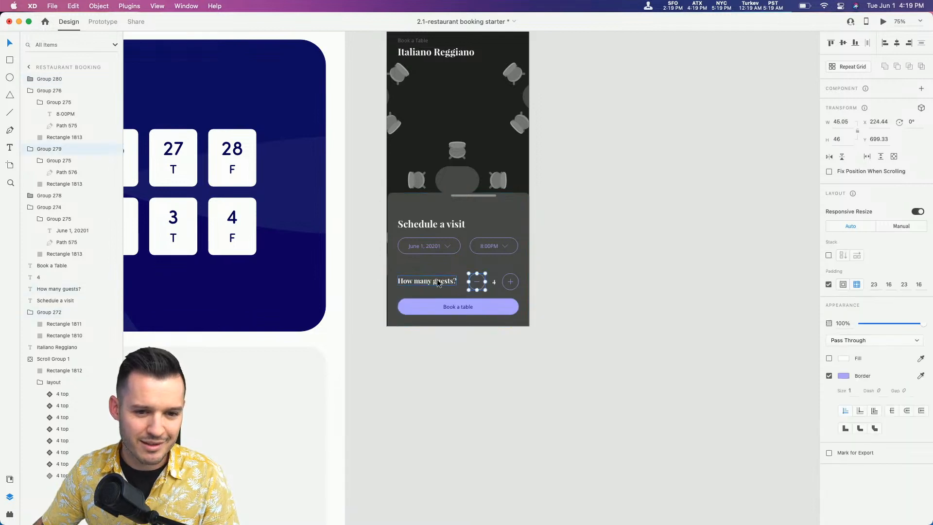
pyautogui.keyDown('shift'); pyautogui.click(438, 282); pyautogui.keyUp('shift')
pyautogui.keyDown('shift'); pyautogui.click(494, 282); pyautogui.keyUp('shift')
pyautogui.keyDown('shift'); pyautogui.click(510, 281); pyautogui.keyUp('shift')
pyautogui.press('super+g')
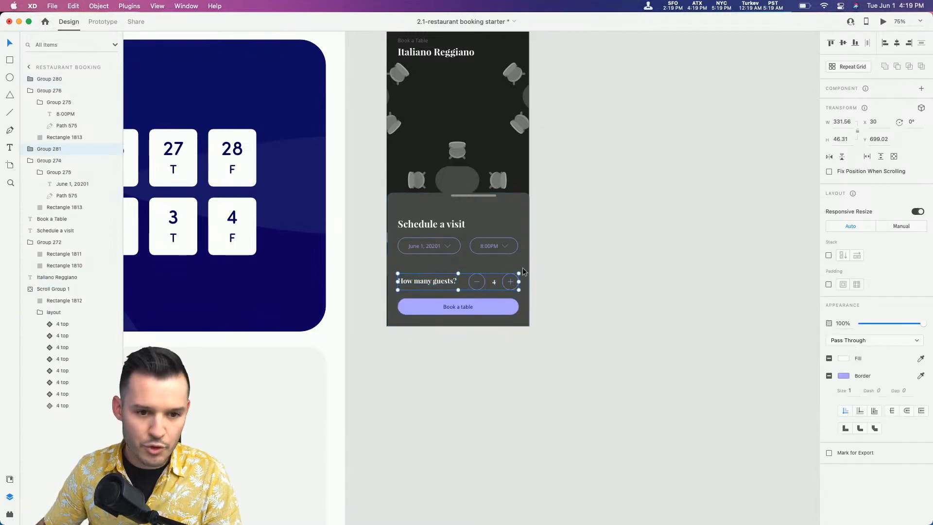
# Group the date and time dropdowns into one row
pyautogui.click(507, 248)
pyautogui.keyDown('shift'); pyautogui.click(431, 243); pyautogui.keyUp('shift')
pyautogui.press('super+g')
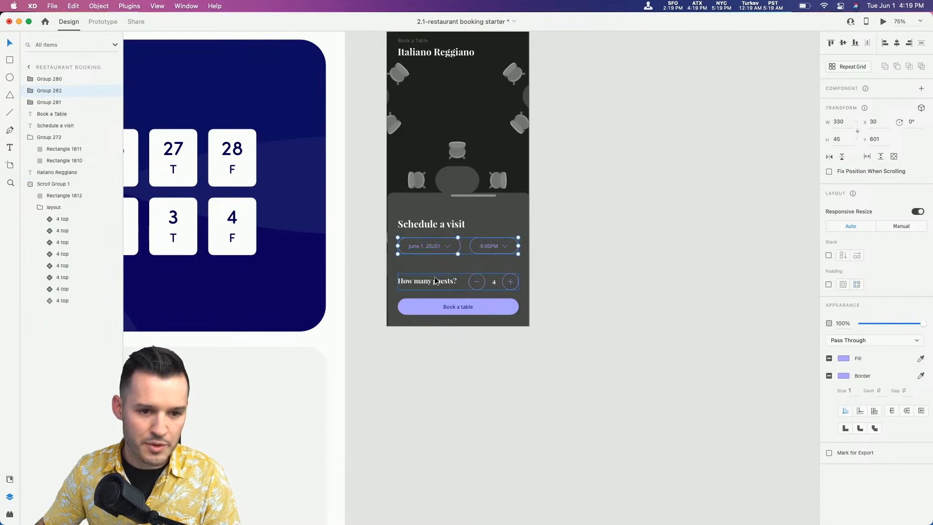
# Move the "Schedule a visit" heading, dropdown row and guest row up slightly, and the "Book a table" button up to Y 757
pyautogui.keyDown('shift'); pyautogui.click(438, 281); pyautogui.keyUp('shift')
pyautogui.keyDown('shift'); pyautogui.click(439, 227); pyautogui.keyUp('shift')
pyautogui.moveTo(437, 224); pyautogui.dragTo(438, 220)
pyautogui.moveTo(464, 307); pyautogui.dragTo(465, 303)
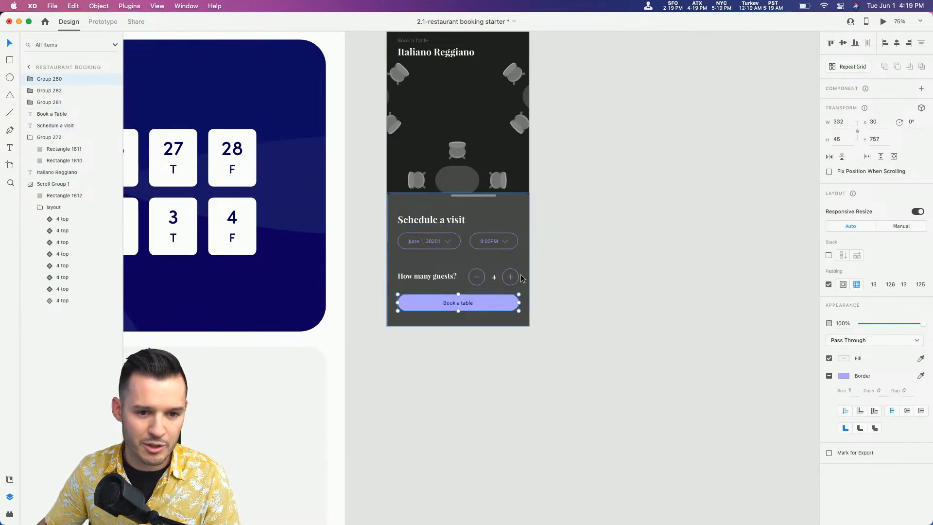
# Move the grey handle bar down inside the panel's upper edge and centre it horizontally on the panel background
pyautogui.press('z')
pyautogui.moveTo(570, 171); pyautogui.dragTo(375, 227)
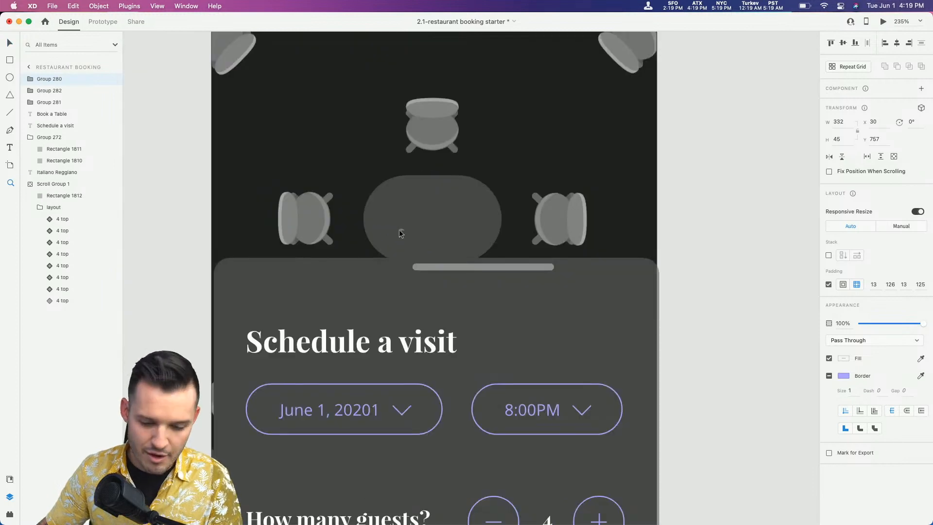
pyautogui.press('v')
pyautogui.click(466, 266)
pyautogui.doubleClick(471, 266)
pyautogui.moveTo(471, 266); pyautogui.dragTo(426, 281)
pyautogui.keyDown('shift'); pyautogui.click(562, 288); pyautogui.keyUp('shift')
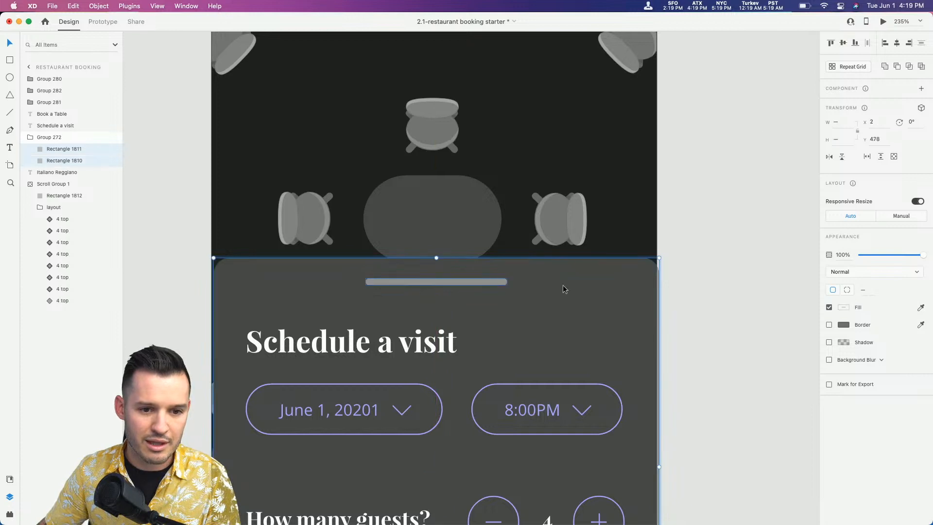
pyautogui.click(897, 47)
pyautogui.click(676, 284)
# Group the "Schedule a visit" heading, dropdown row, guest row and "Book a table" button without the panel background
pyautogui.scroll(-5, 666, 203)
pyautogui.hscroll(2, 665, 203)
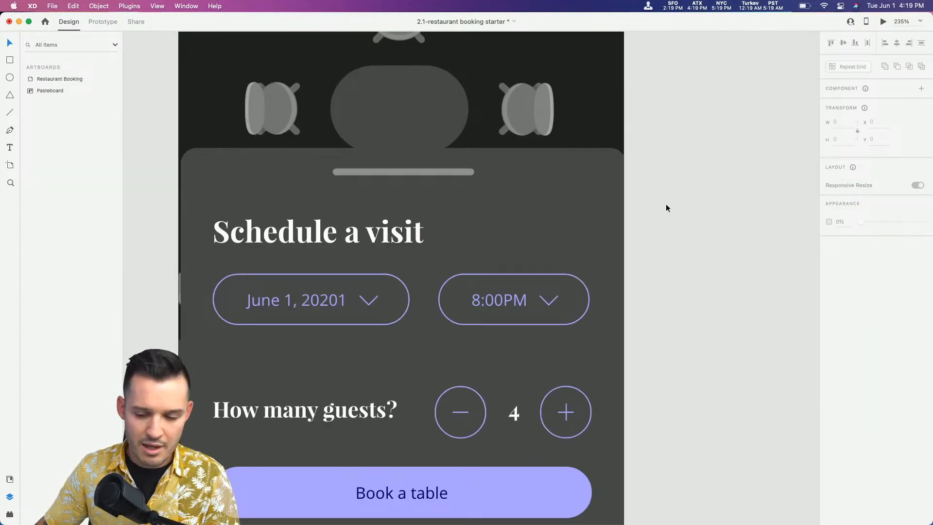
pyautogui.press('super+1')
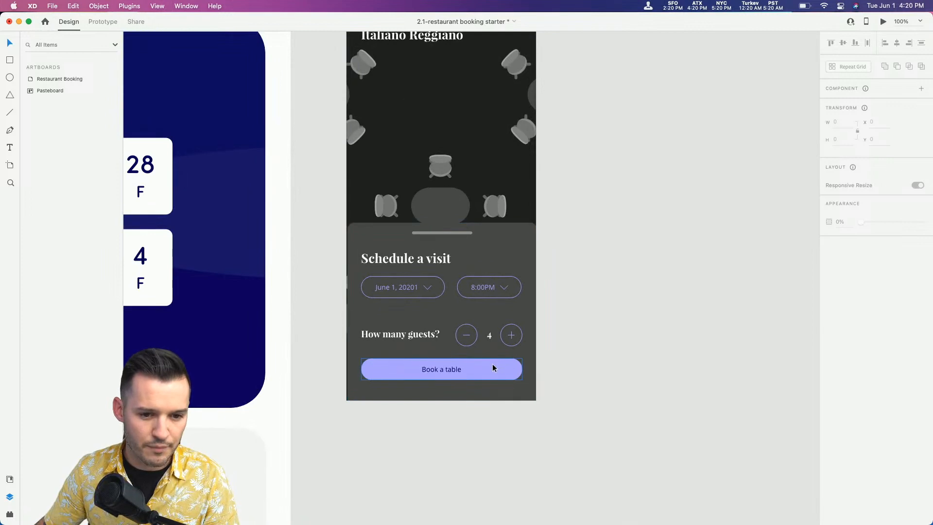
pyautogui.click(493, 368)
pyautogui.keyDown('shift'); pyautogui.click(475, 336); pyautogui.keyUp('shift')
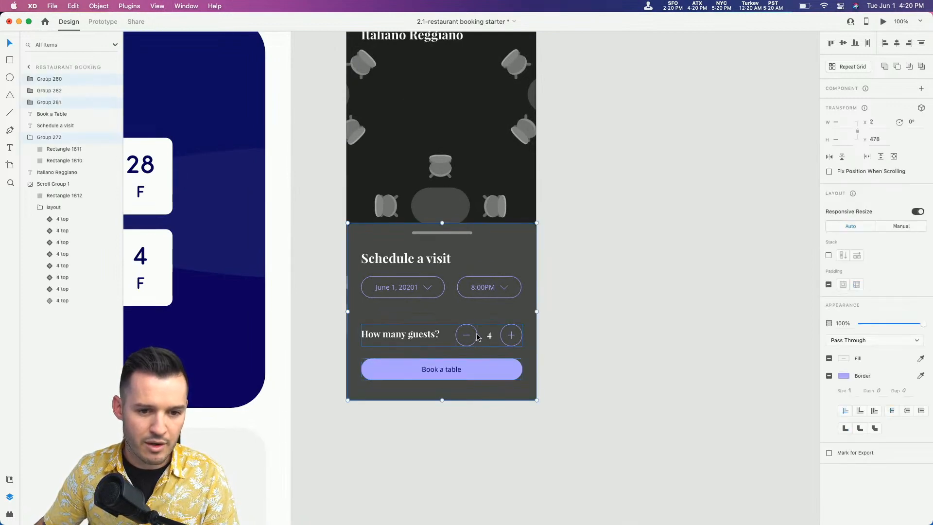
pyautogui.keyDown('shift'); pyautogui.click(482, 294); pyautogui.keyUp('shift')
pyautogui.keyDown('shift'); pyautogui.click(427, 262); pyautogui.keyUp('shift')
pyautogui.keyDown('shift'); pyautogui.click(438, 236); pyautogui.keyUp('shift')
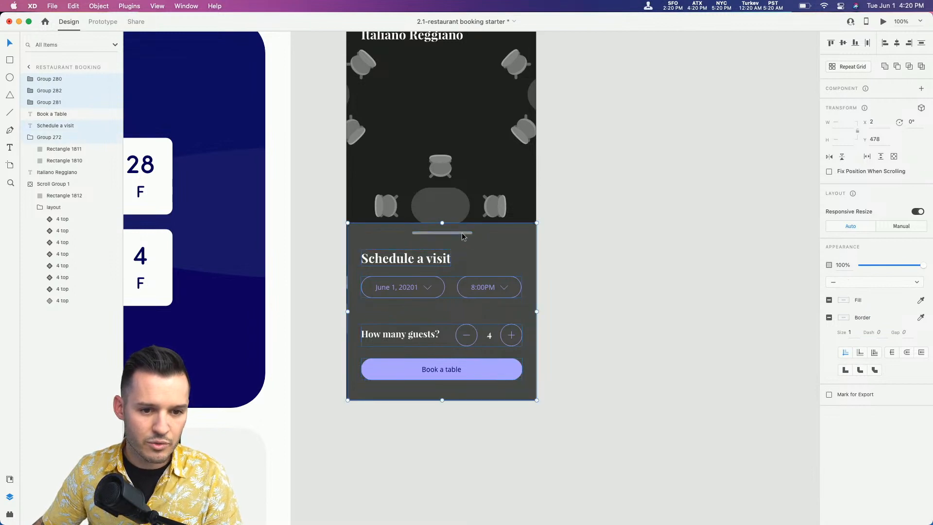
pyautogui.press('super+g')
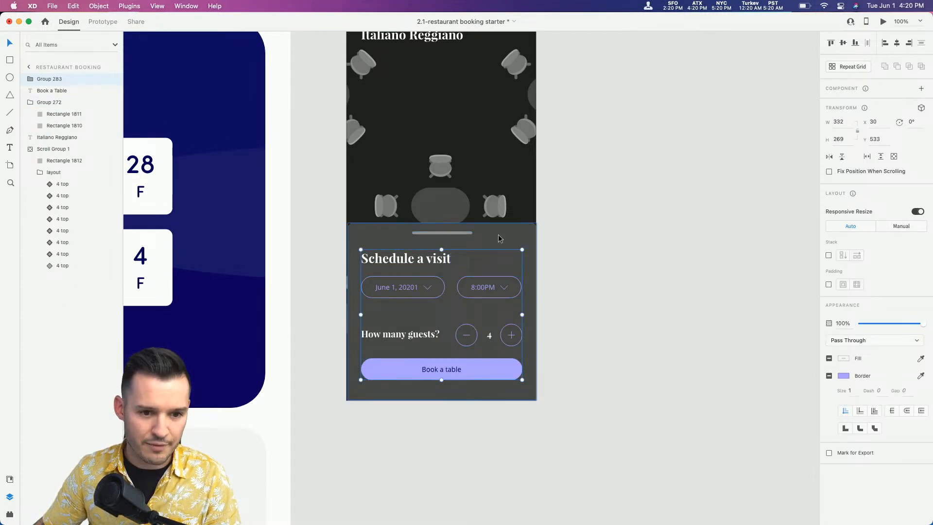
# Undo the trial move and the last grouping of the booking panel's contents
pyautogui.moveTo(497, 242); pyautogui.dragTo(770, 252)
pyautogui.press('super+z')
pyautogui.press('shift+super+g')
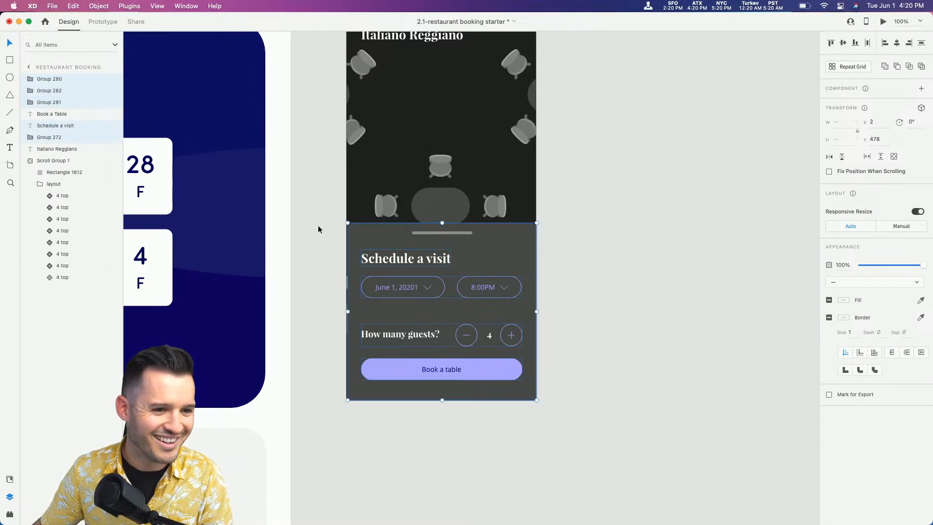
# Group the whole booking panel with its background and place it at the artboard's lower edge so only the handle strip shows
pyautogui.press('super+g')
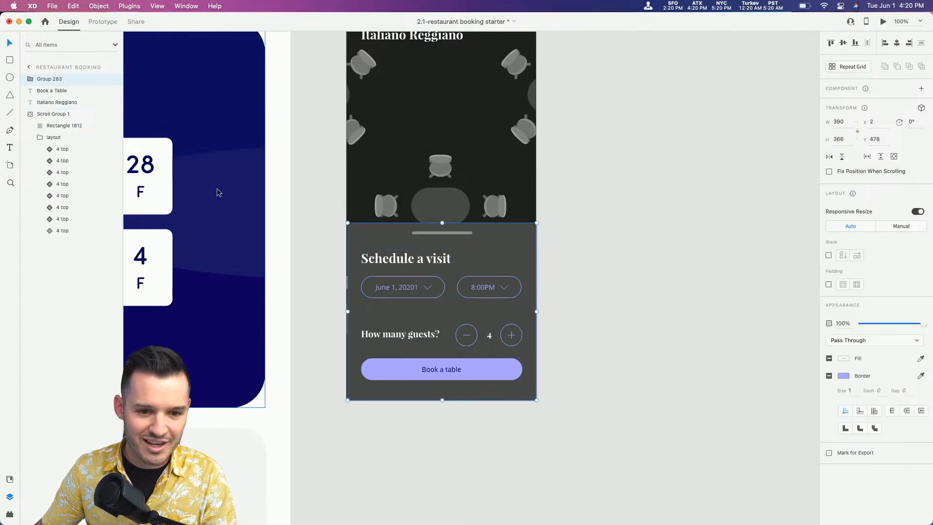
pyautogui.moveTo(502, 262); pyautogui.dragTo(732, 262)
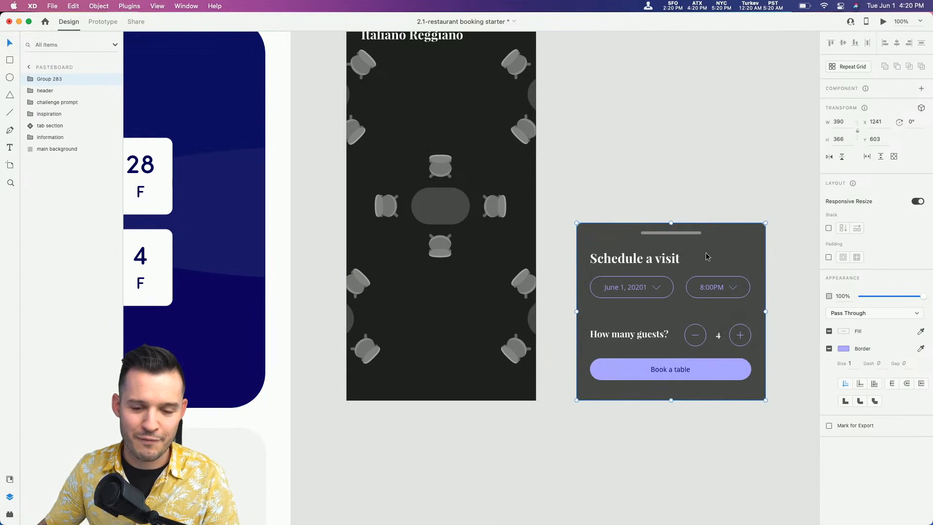
pyautogui.doubleClick(715, 244)
pyautogui.click(733, 204)
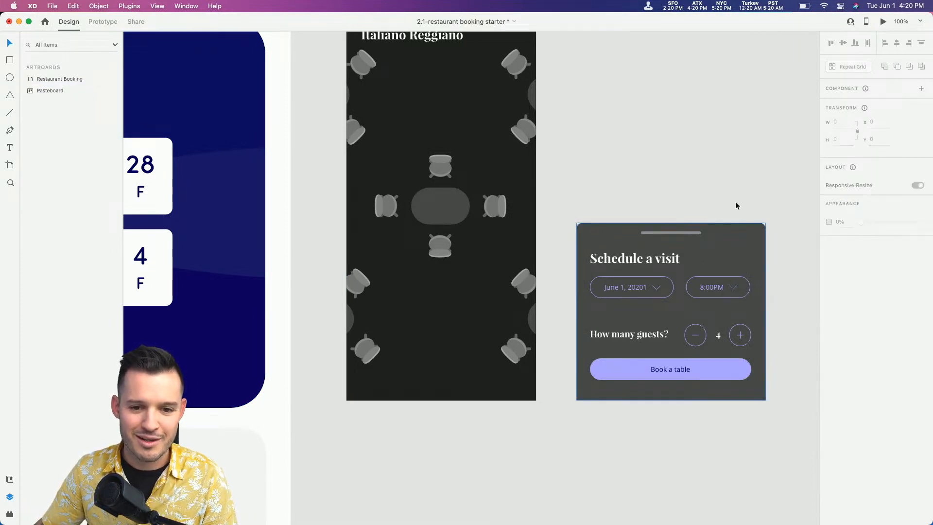
pyautogui.moveTo(703, 258); pyautogui.dragTo(484, 394)
pyautogui.click(596, 204)
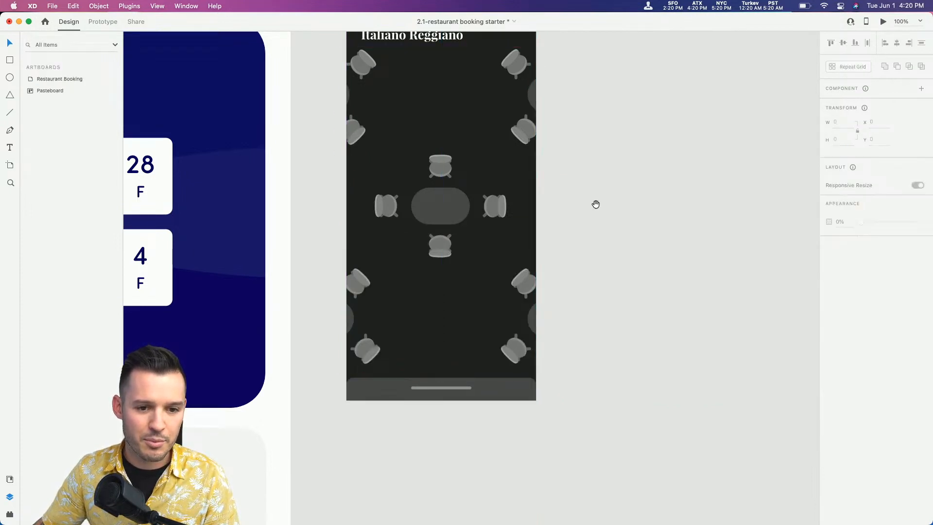
# Duplicate the Restaurant Booking artboard beside the original
pyautogui.scroll(4, 591, 246)
pyautogui.click(442, 287)
pyautogui.doubleClick(442, 289)
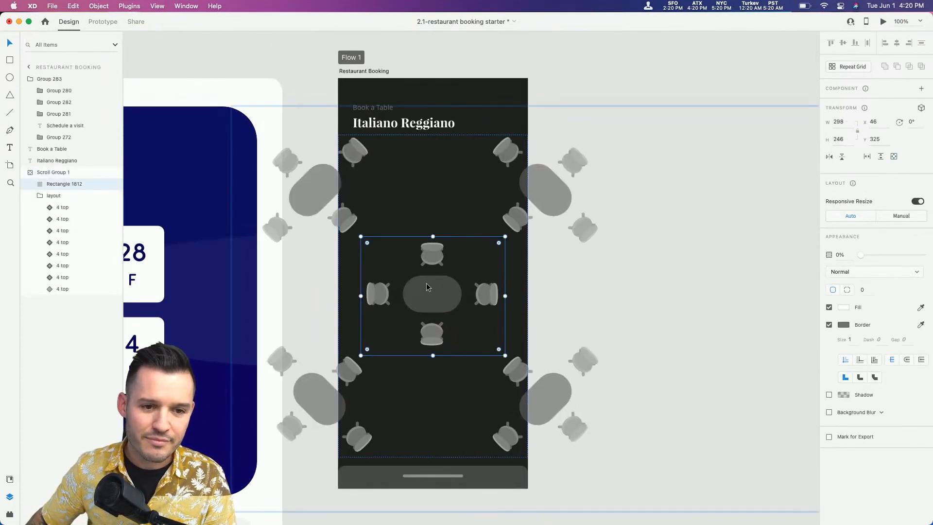
pyautogui.click(399, 64)
pyautogui.hscroll(1, 399, 57)
pyautogui.click(347, 61)
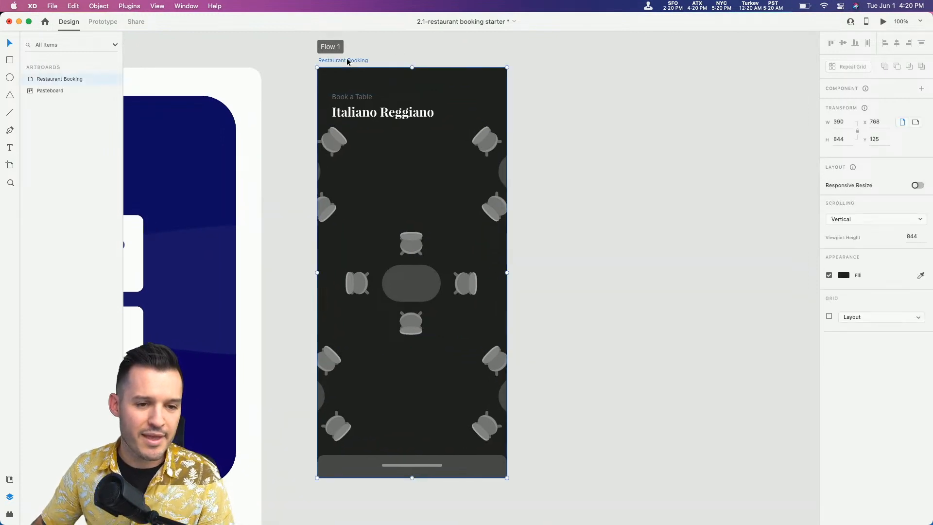
pyautogui.press('super+d')
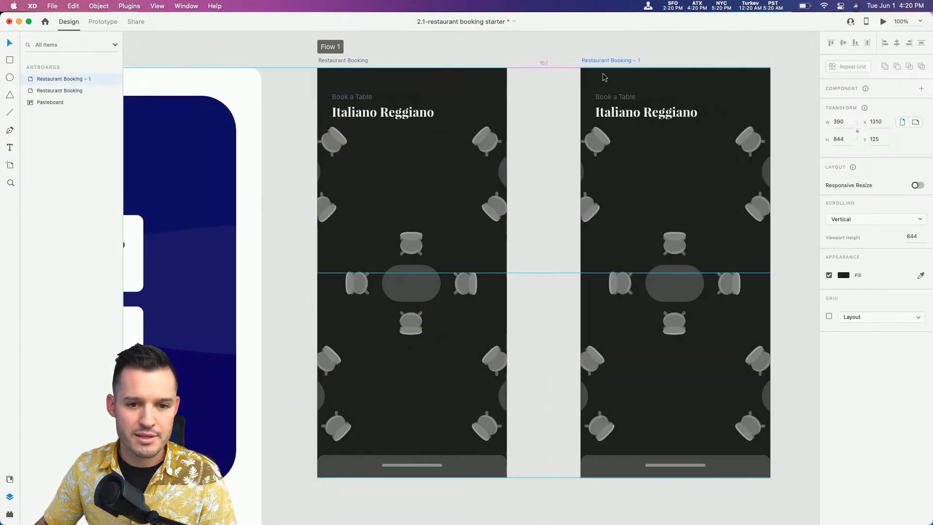
# Delete the transparent rectangle covering the centre table in both the original and duplicate artboards
pyautogui.hscroll(3, 601, 287)
pyautogui.doubleClick(601, 288)
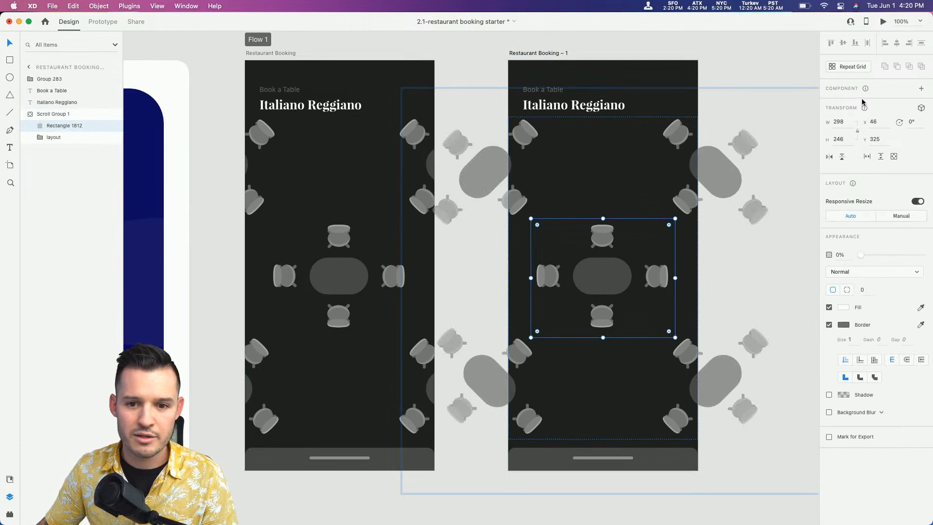
pyautogui.click(102, 21)
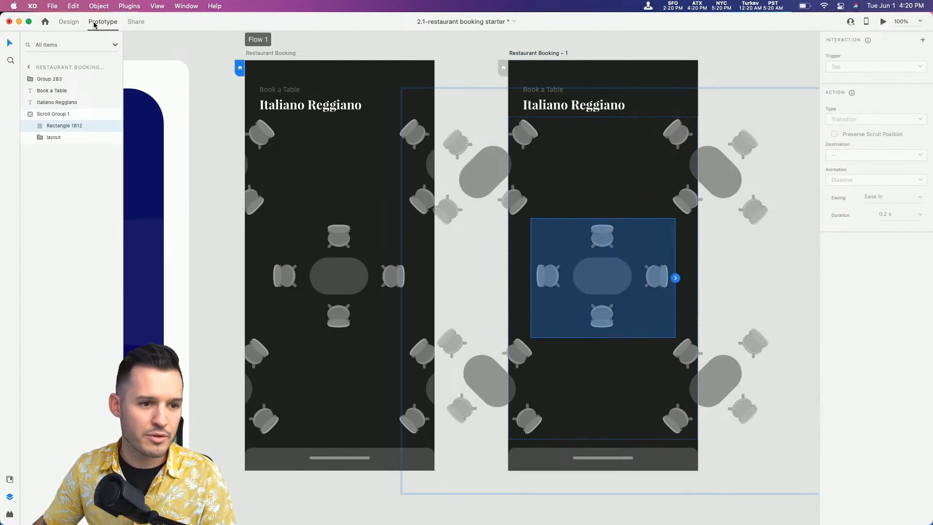
pyautogui.click(72, 23)
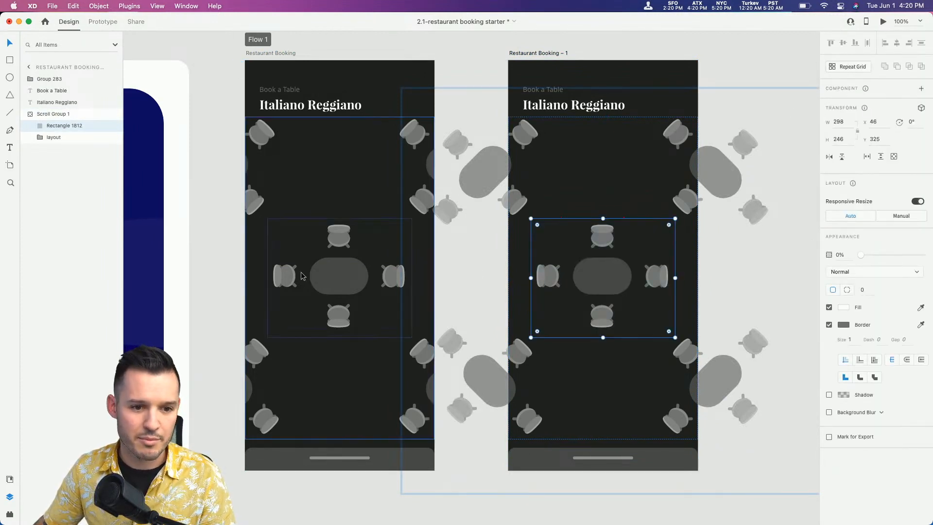
pyautogui.doubleClick(326, 274)
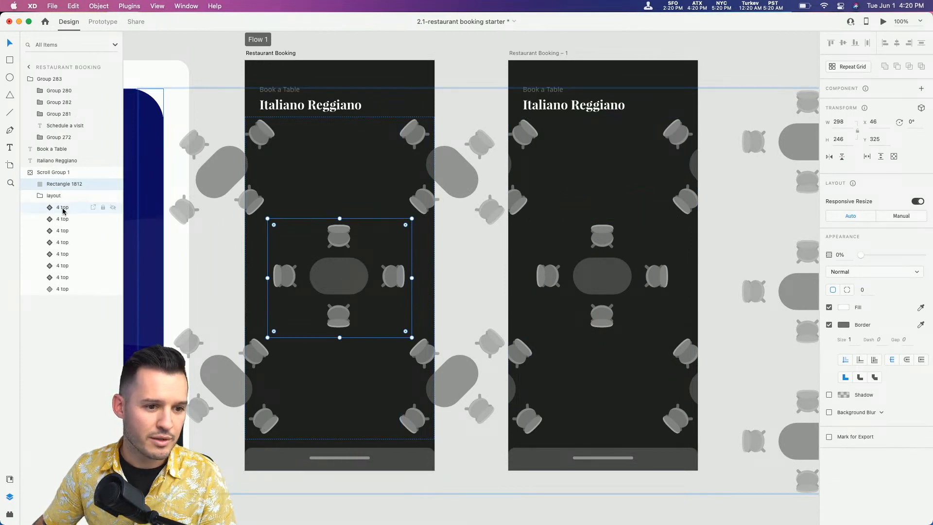
pyautogui.press('Delete')
pyautogui.doubleClick(598, 272)
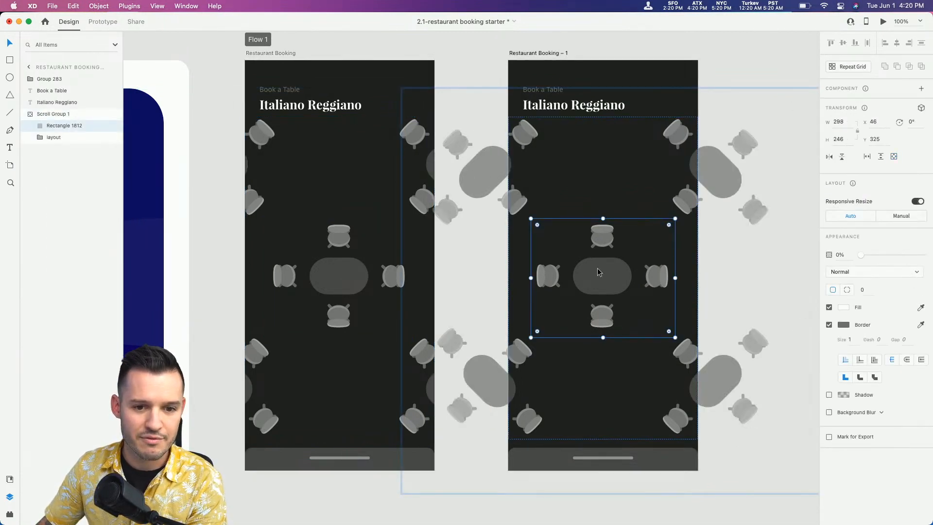
pyautogui.press('Delete')
# Switch the centre "4 top" table in the duplicate artboard from the inactive table state to Default State
pyautogui.doubleClick(342, 274)
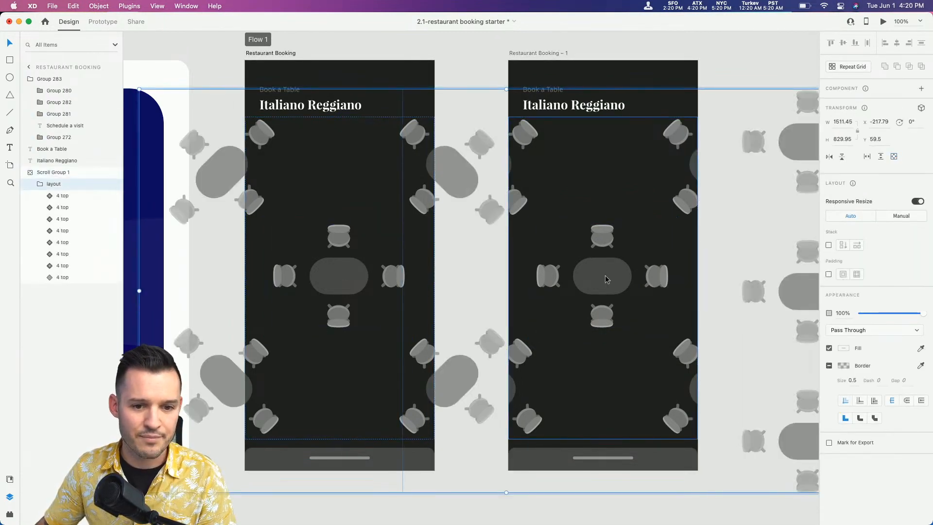
pyautogui.doubleClick(606, 278)
pyautogui.doubleClick(597, 278)
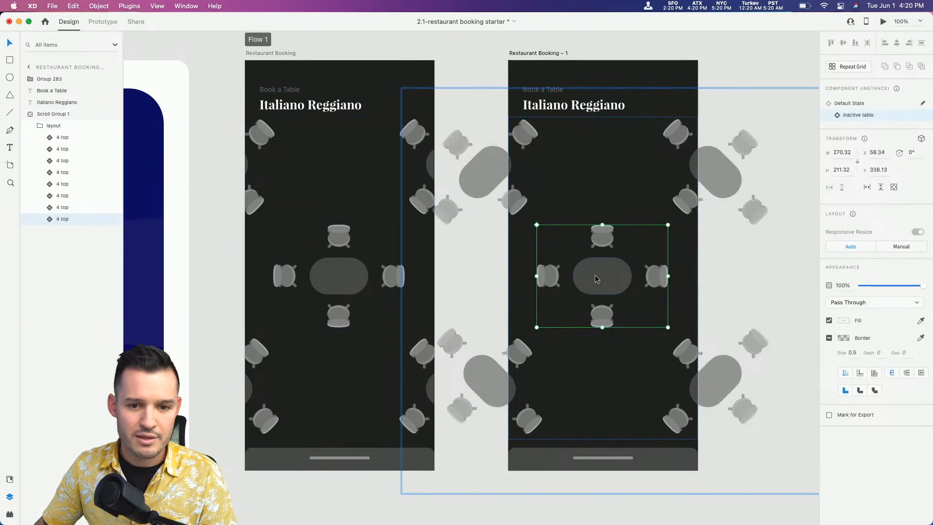
pyautogui.click(850, 104)
pyautogui.click(664, 485)
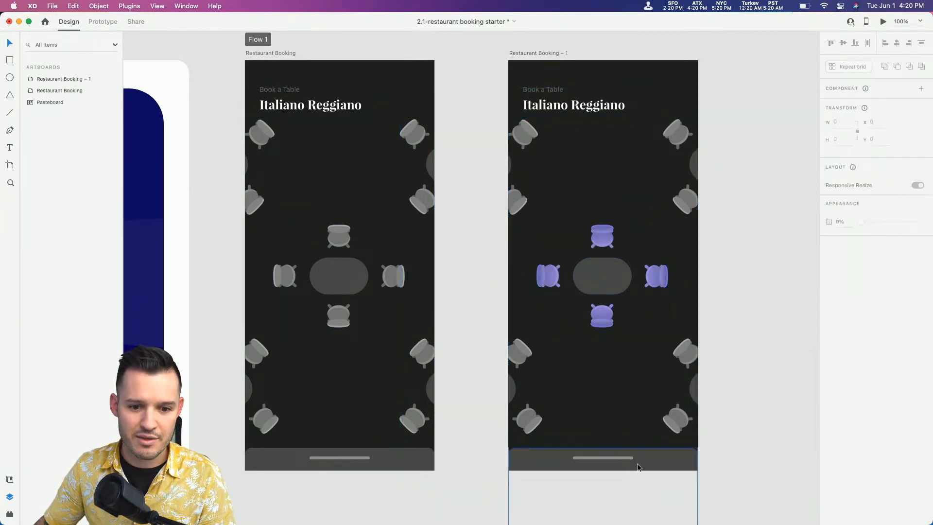
# Move the booking panel up in the duplicate artboard until its full contents fit above the lower edge
pyautogui.moveTo(636, 469); pyautogui.dragTo(639, 309)
pyautogui.scroll(1, 318, 107)
pyautogui.hscroll(-1, 319, 107)
# Link the original artboard's centre table to "Restaurant Booking – 1" with a Tap trigger and Auto-Animate action
pyautogui.click(360, 309)
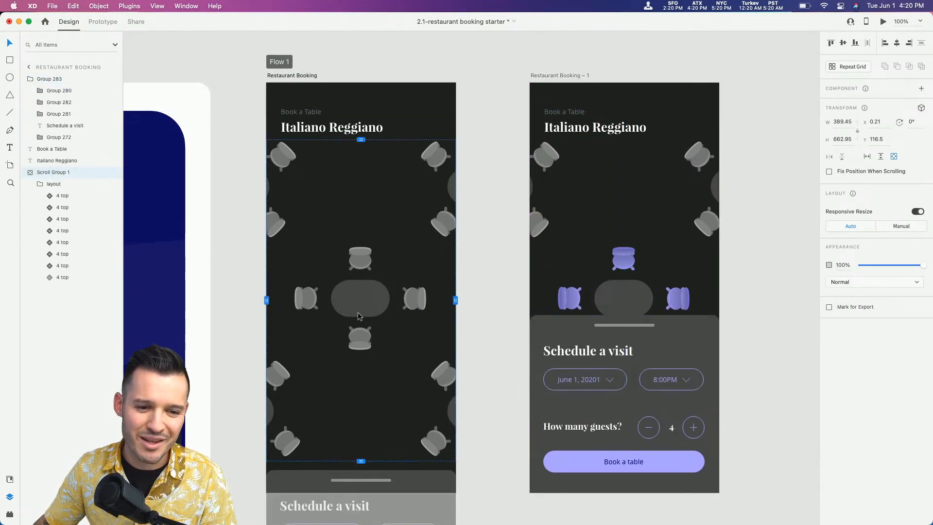
pyautogui.doubleClick(359, 309)
pyautogui.click(364, 305)
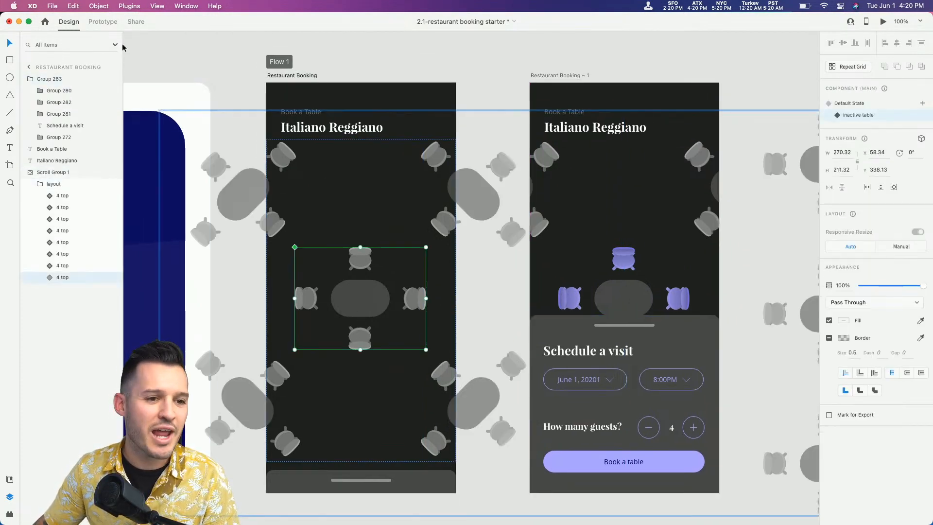
pyautogui.hotkey('ctrl', 'Tab')
pyautogui.moveTo(426, 298); pyautogui.dragTo(573, 262)
pyautogui.click(859, 170)
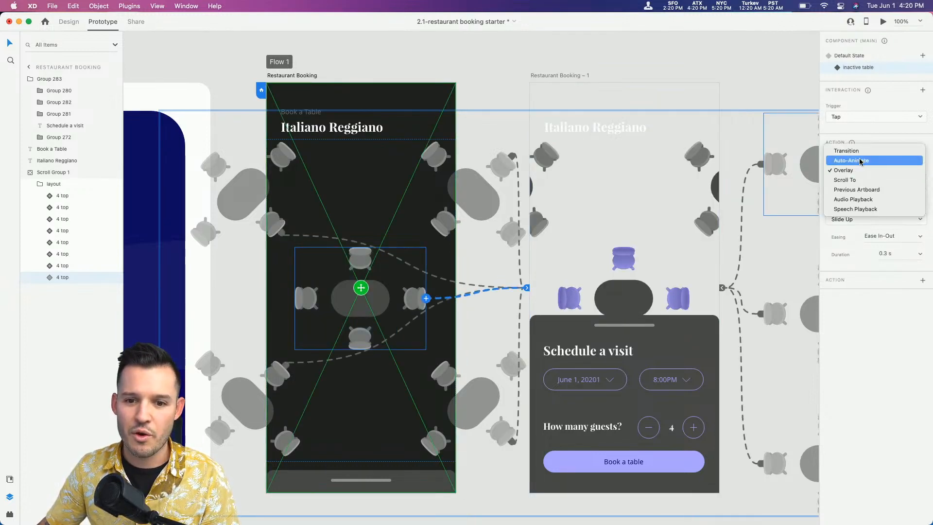
pyautogui.click(862, 159)
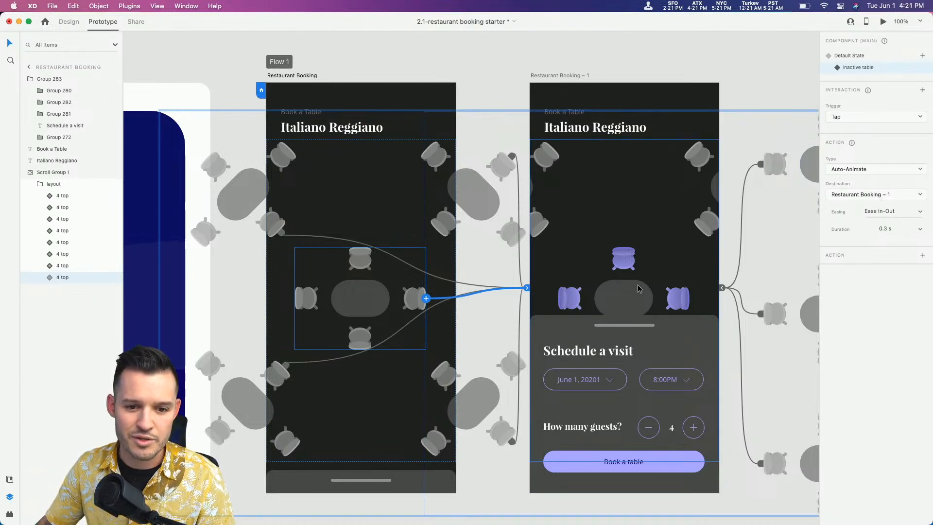
# Link the duplicate artboard's booking panel back to Restaurant Booking with a Tap trigger and Auto-Animate action
pyautogui.click(639, 332)
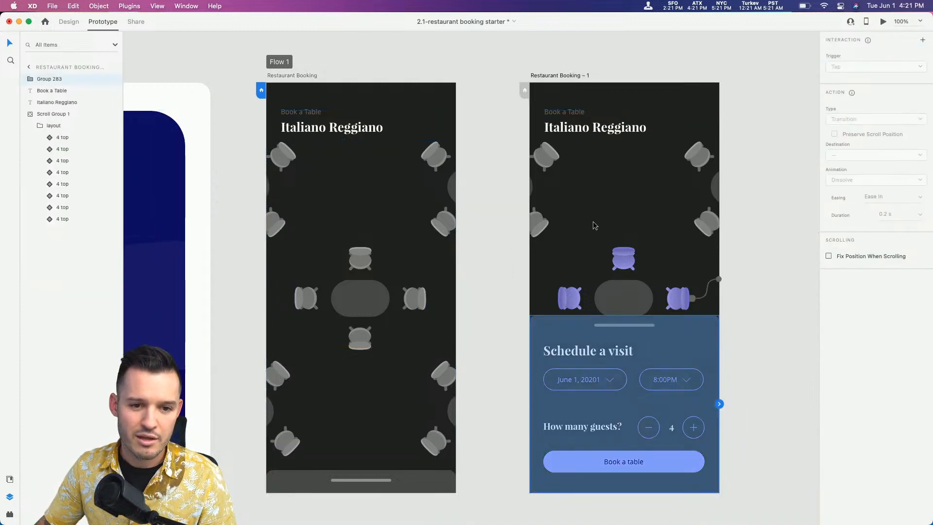
pyautogui.moveTo(718, 404); pyautogui.dragTo(292, 75)
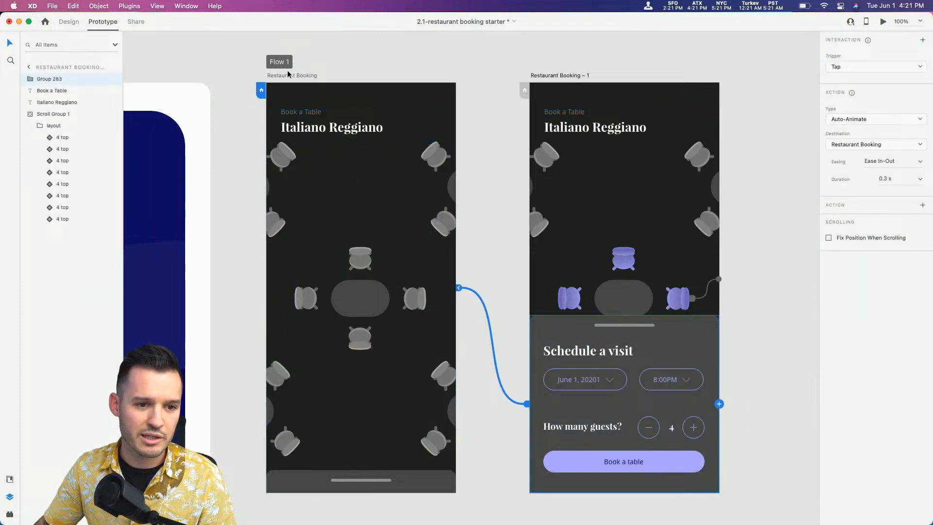
# Preview the prototype from Restaurant Booking, opening the panel through the centre table and closing it through the panel several times
pyautogui.click(291, 75)
pyautogui.click(883, 21)
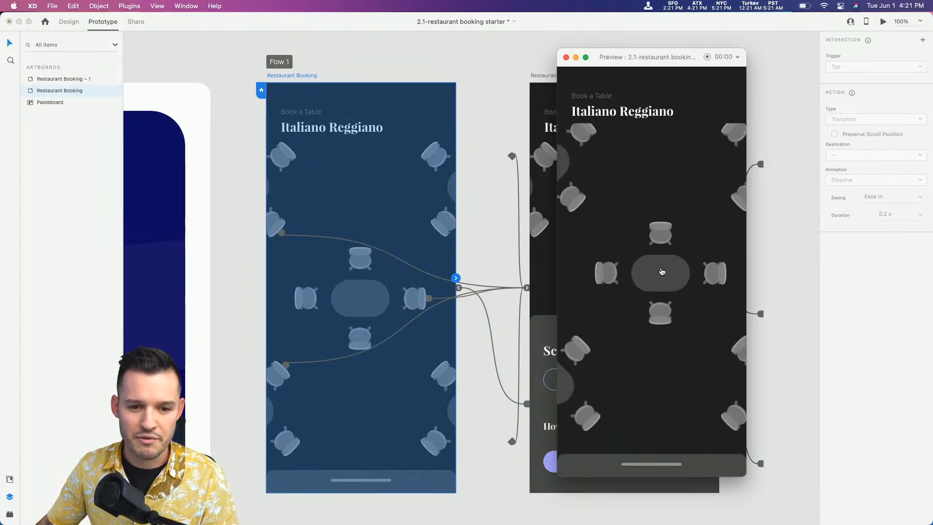
pyautogui.click(664, 274)
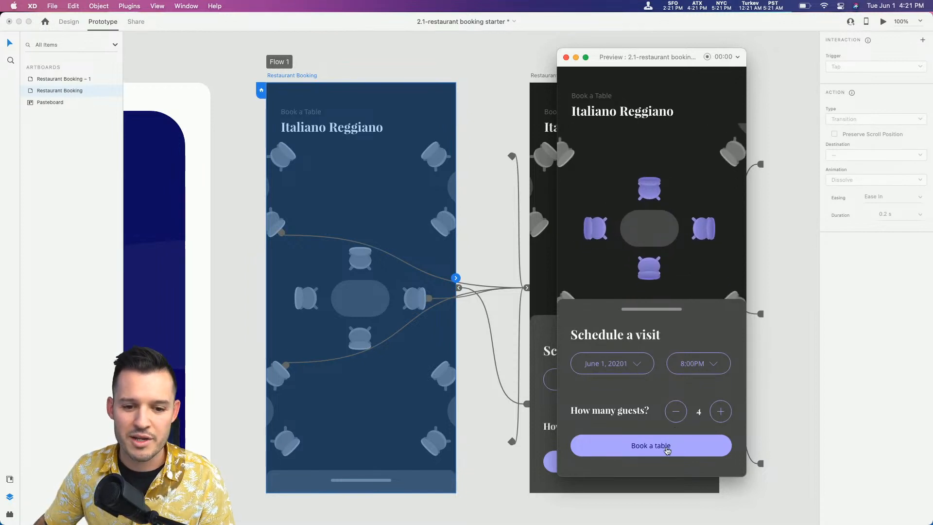
pyautogui.click(648, 402)
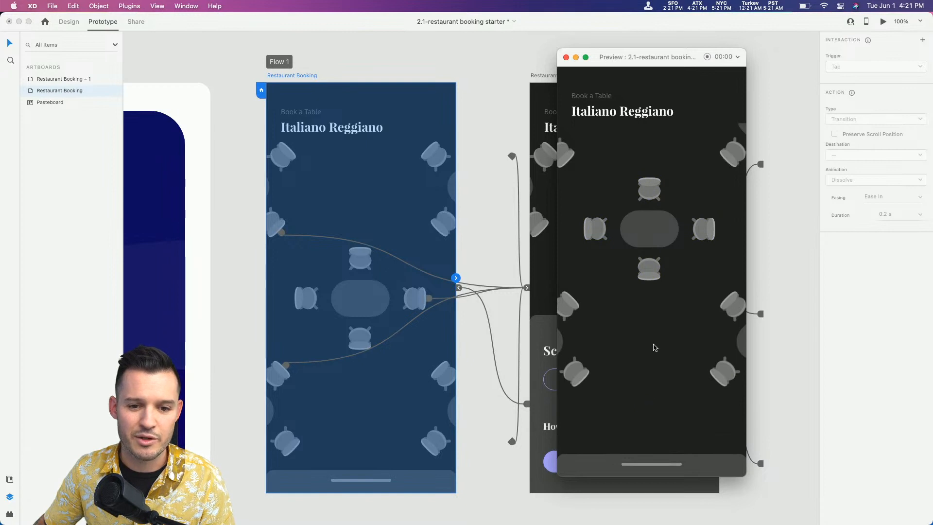
pyautogui.click(638, 223)
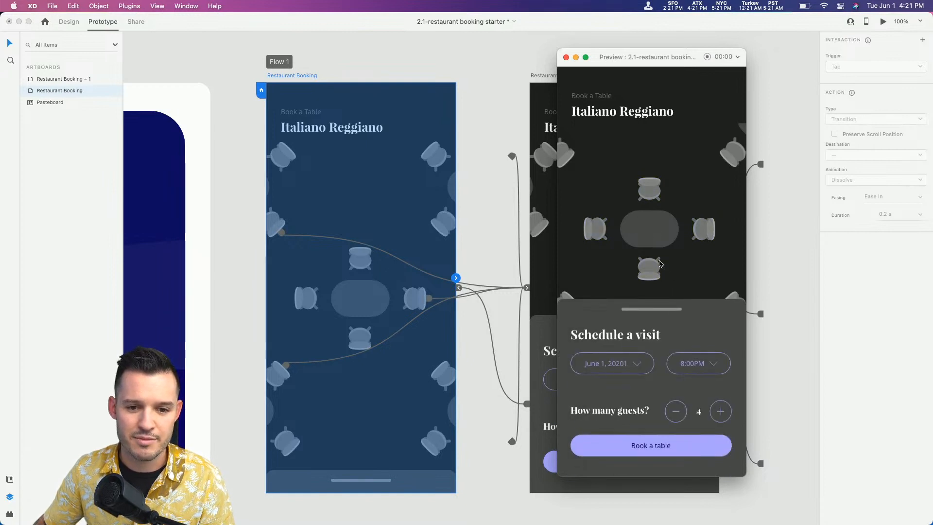
pyautogui.click(667, 441)
pyautogui.click(650, 233)
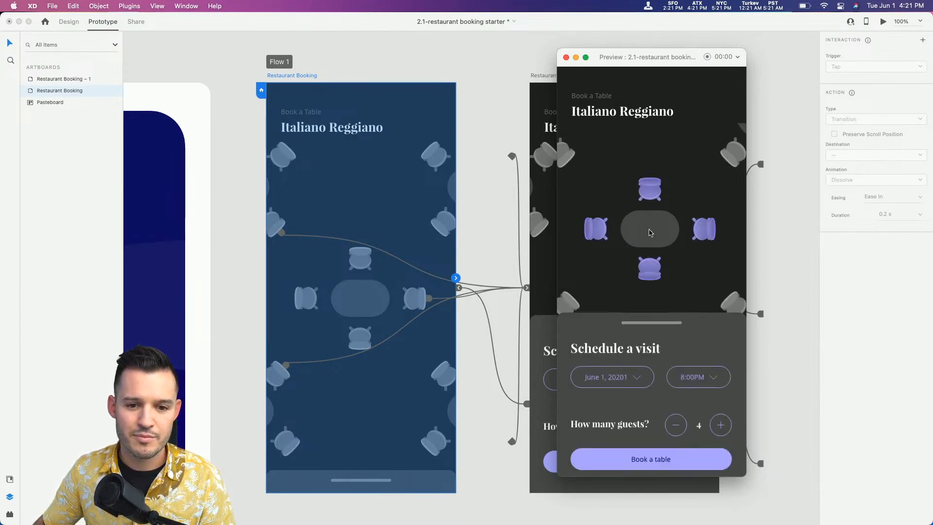
pyautogui.click(673, 423)
pyautogui.click(651, 238)
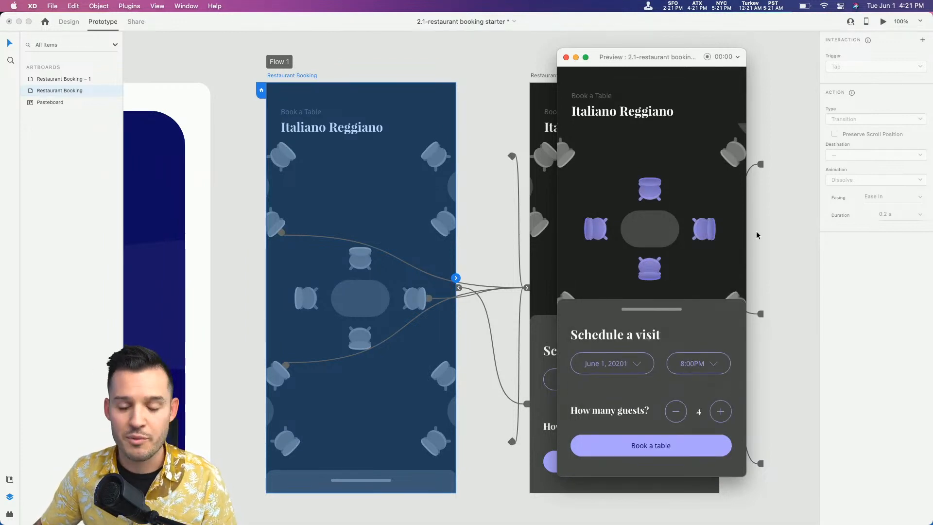
pyautogui.hscroll(3, 525, 228)
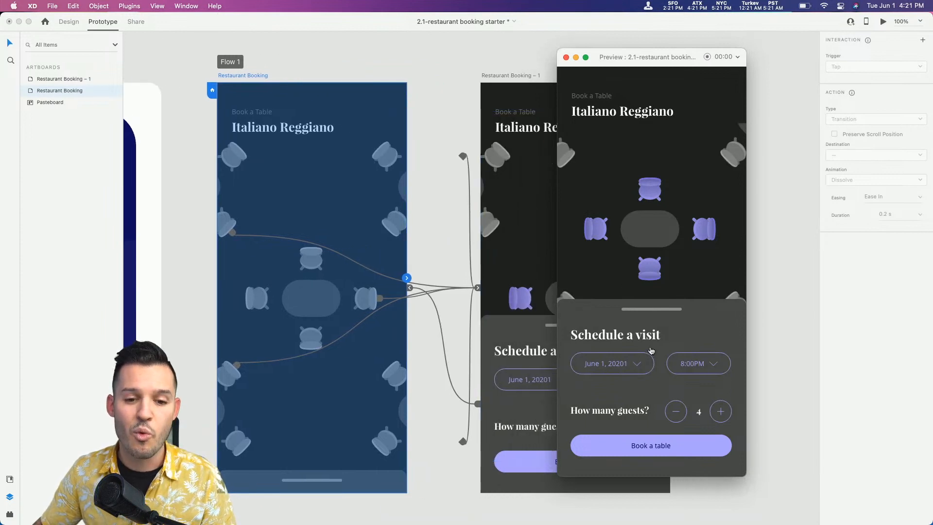
pyautogui.click(565, 58)
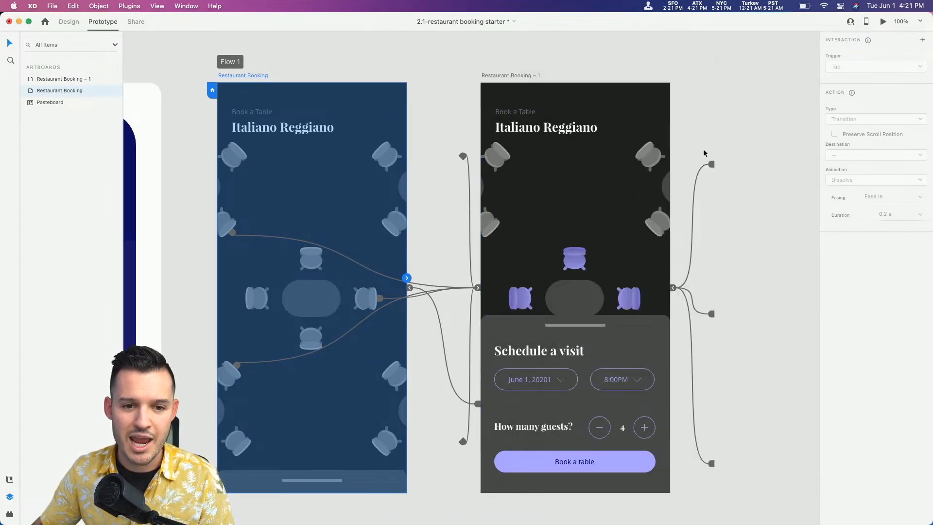
# Place a copy of the booking panel from "Restaurant Booking – 1" on the pasteboard beside that artboard
pyautogui.click(738, 152)
pyautogui.hscroll(3, 728, 148)
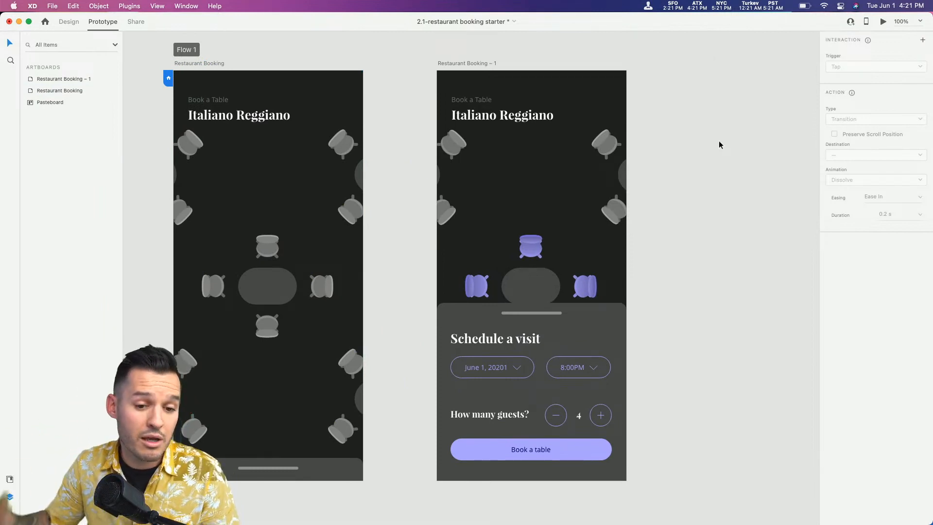
pyautogui.hscroll(5, 718, 141)
pyautogui.click(396, 57)
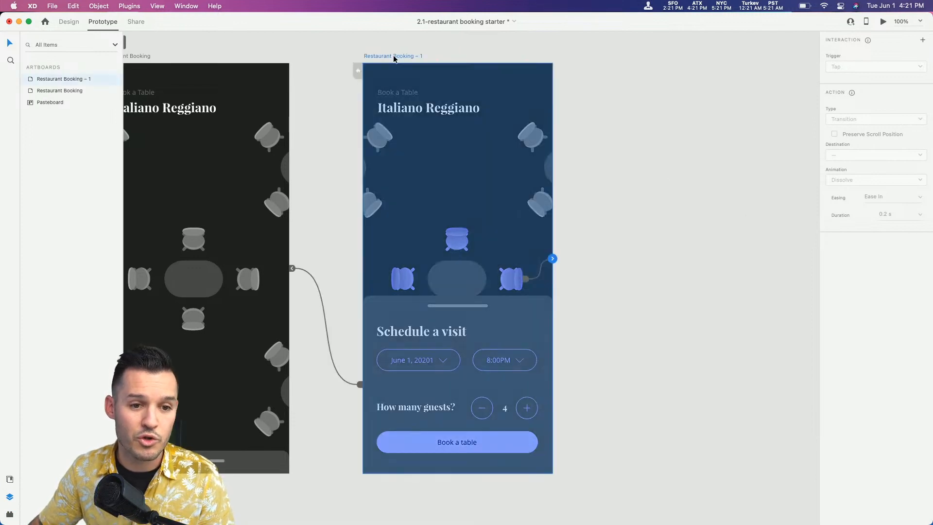
pyautogui.click(69, 22)
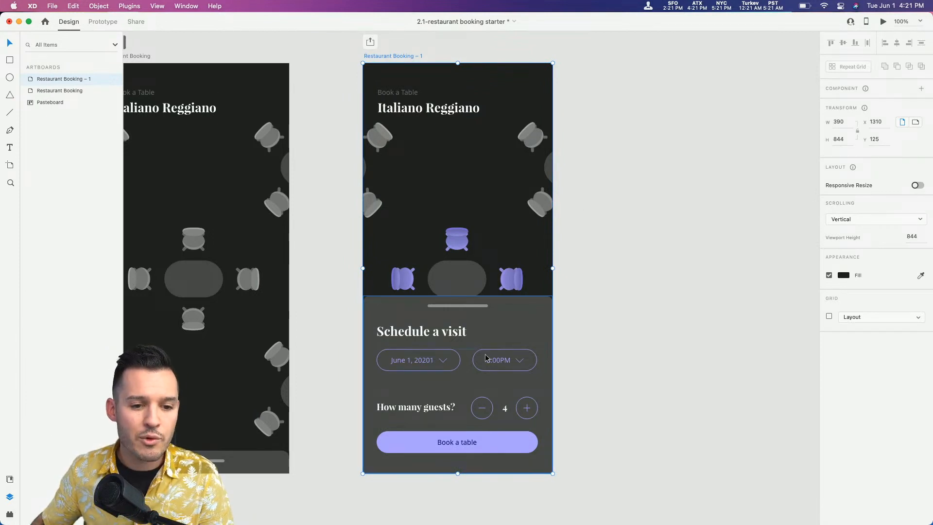
pyautogui.moveTo(447, 358); pyautogui.dragTo(692, 360)
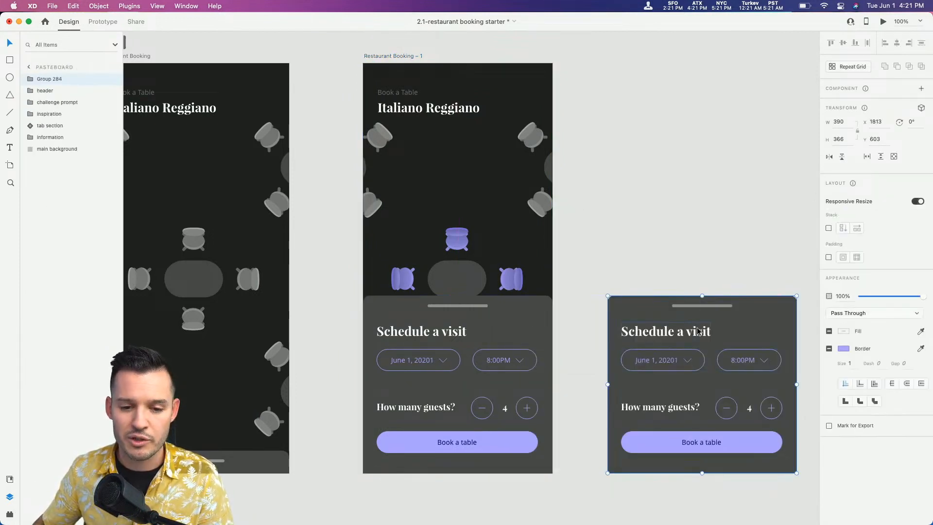
# Delete the guest-count row and the date and time selectors from the copied booking panel
pyautogui.doubleClick(688, 448)
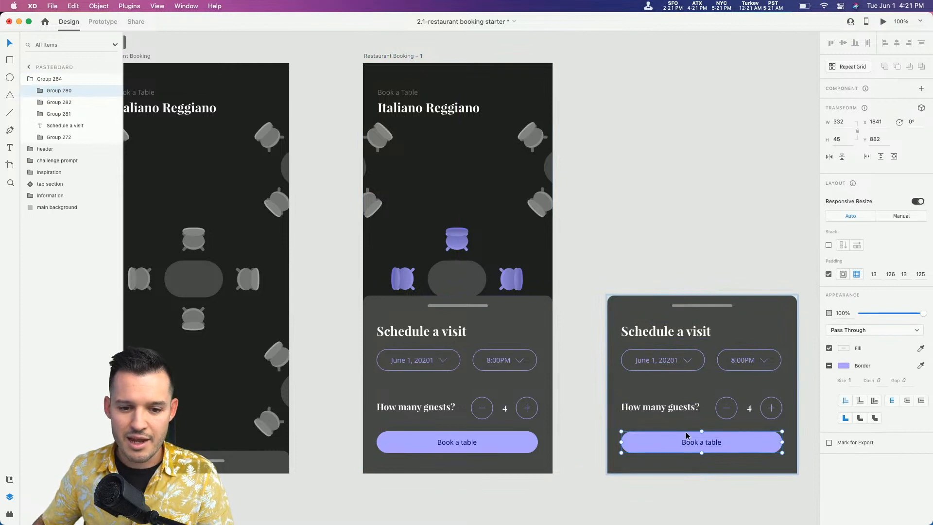
pyautogui.click(682, 407)
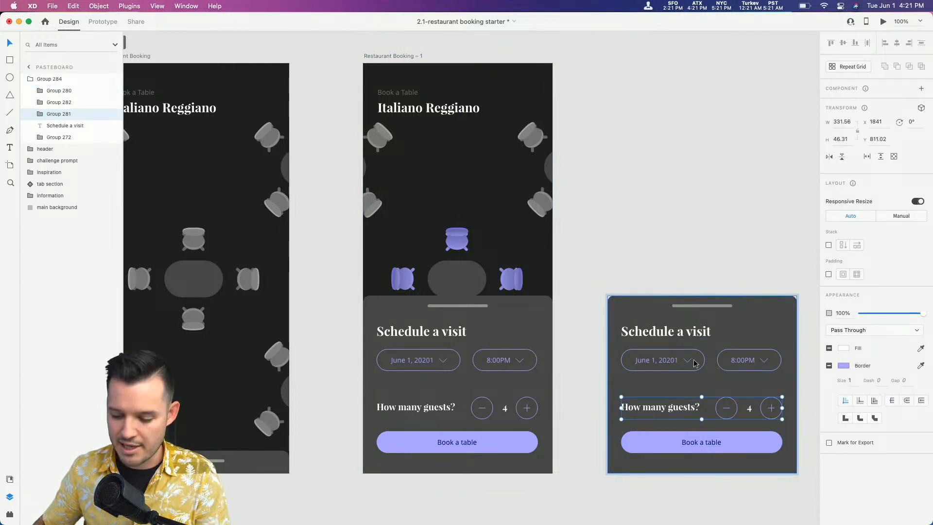
pyautogui.press('Delete')
pyautogui.click(695, 362)
pyautogui.press('Delete')
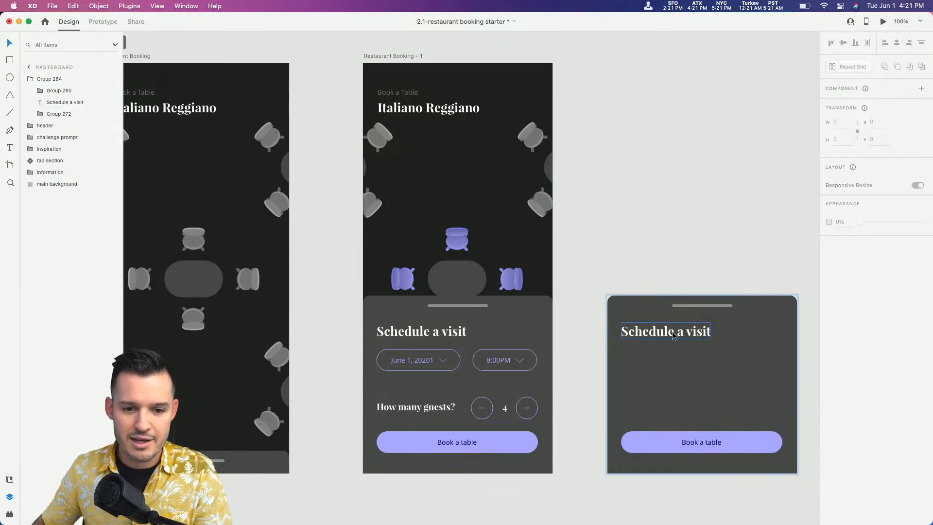
# Change the copied panel's heading to "Order an appetizer"
pyautogui.doubleClick(672, 334)
pyautogui.doubleClick(673, 333)
pyautogui.write('Or')
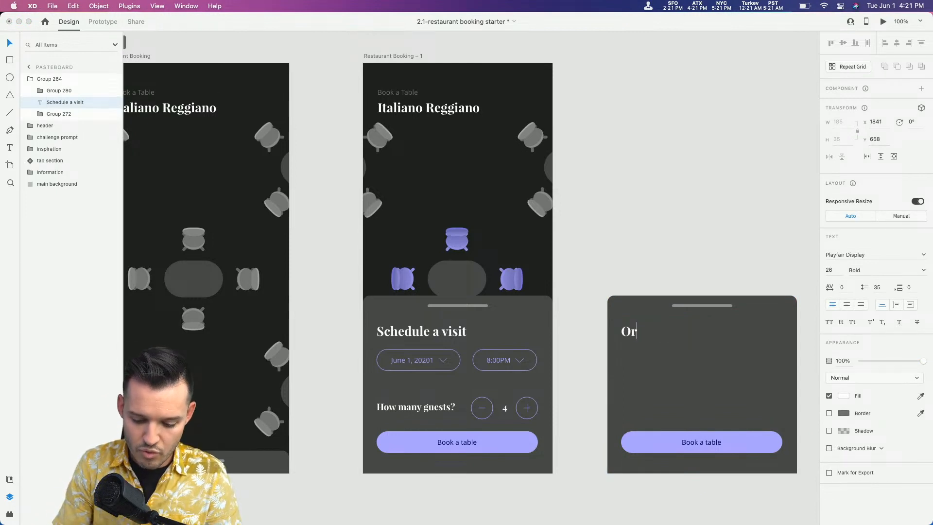
pyautogui.write('der an app')
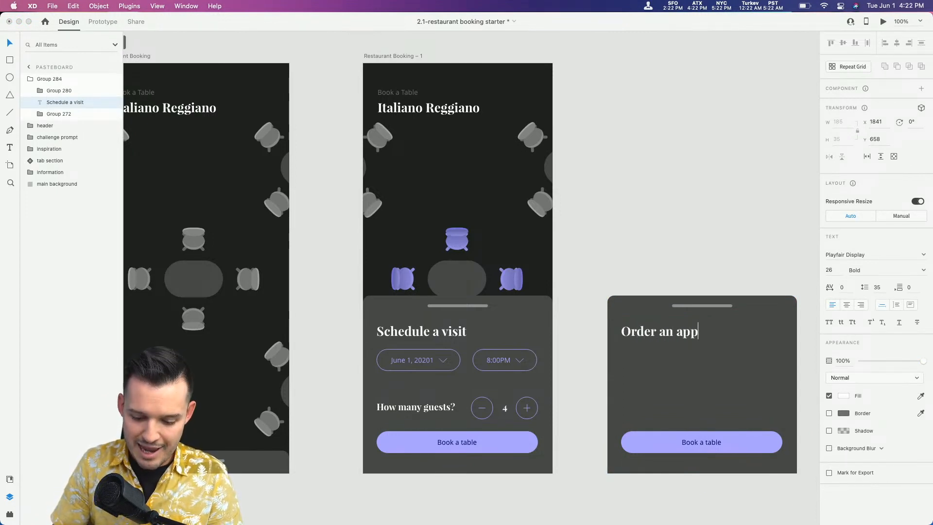
pyautogui.write('etizer')
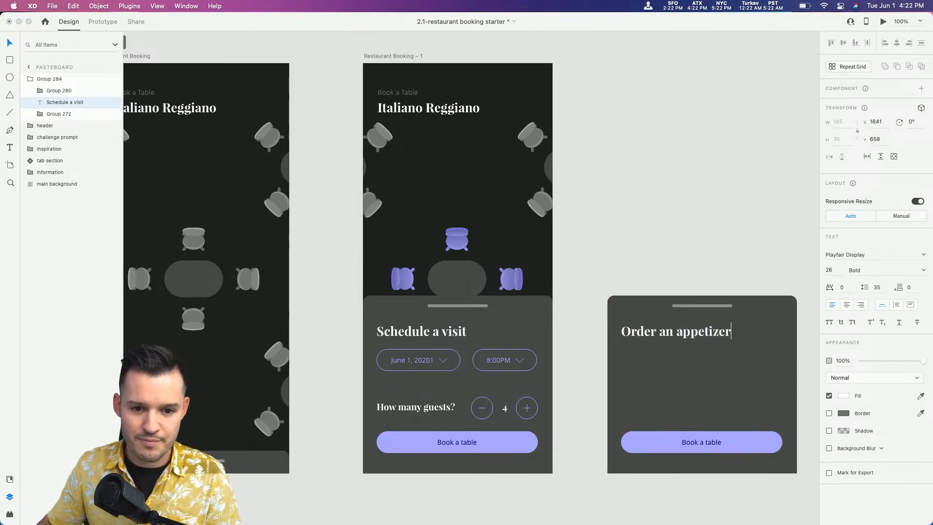
pyautogui.press('Escape')
pyautogui.scroll(-2, 672, 198)
pyautogui.hscroll(1, 672, 198)
pyautogui.press('Escape')
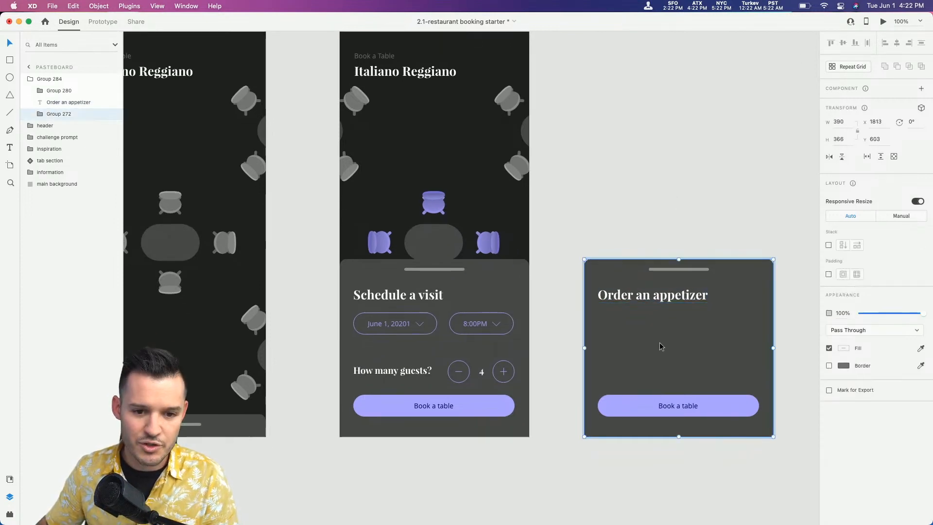
pyautogui.press('r')
pyautogui.moveTo(598, 329); pyautogui.dragTo(632, 362)
pyautogui.press('super+z')
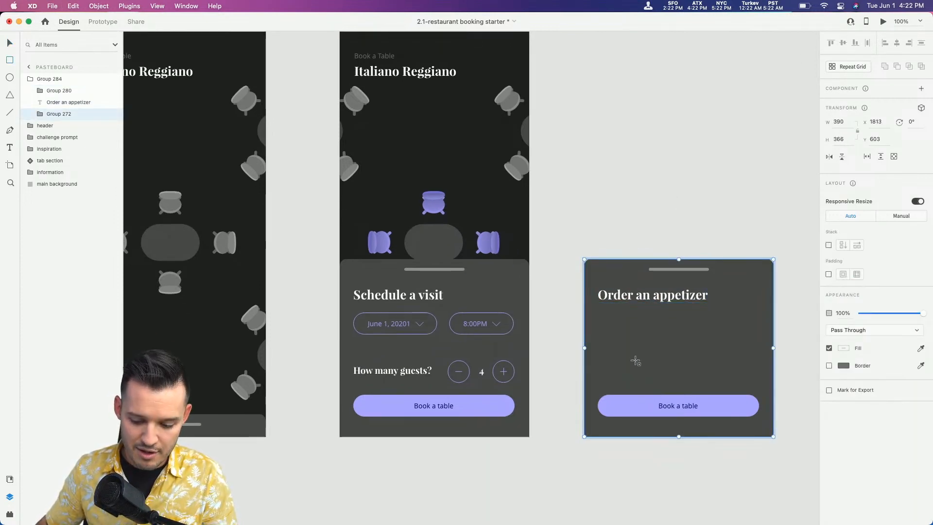
# Add a row of five evenly spaced 80 × 80 circles below the appetizer heading, running past the panel's right edge, and remove their borders
pyautogui.press('e')
pyautogui.moveTo(600, 329)
pyautogui.mouseDown()
pyautogui.moveTo(639, 368)
pyautogui.moveTo(631, 359)
pyautogui.moveTo(675, 353)
pyautogui.moveTo(664, 353)
pyautogui.moveTo(810, 348)
pyautogui.moveTo(787, 348)
pyautogui.mouseUp()
pyautogui.keyDown('shift'); pyautogui.click(735, 350); pyautogui.keyUp('shift')
pyautogui.keyDown('shift'); pyautogui.click(670, 355); pyautogui.keyUp('shift')
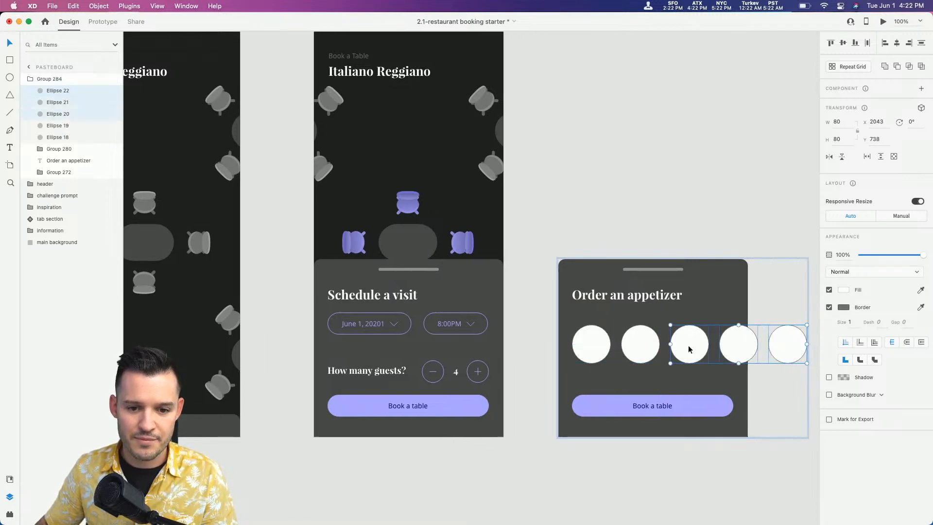
pyautogui.keyDown('shift'); pyautogui.click(647, 351); pyautogui.keyUp('shift')
pyautogui.keyDown('shift'); pyautogui.click(595, 350); pyautogui.keyUp('shift')
pyautogui.click(829, 307)
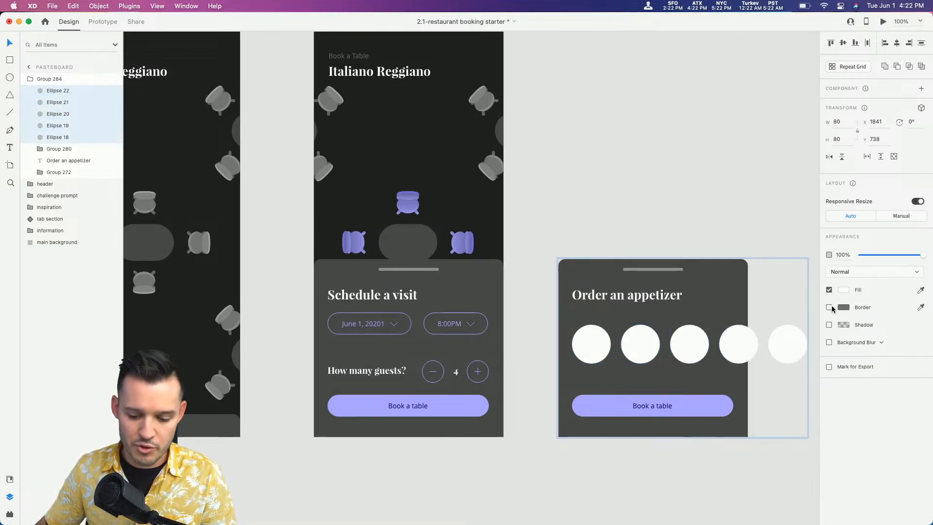
# Fill the five circles with "food" photos using the PhotoSplash 2 plugin
pyautogui.click(9, 515)
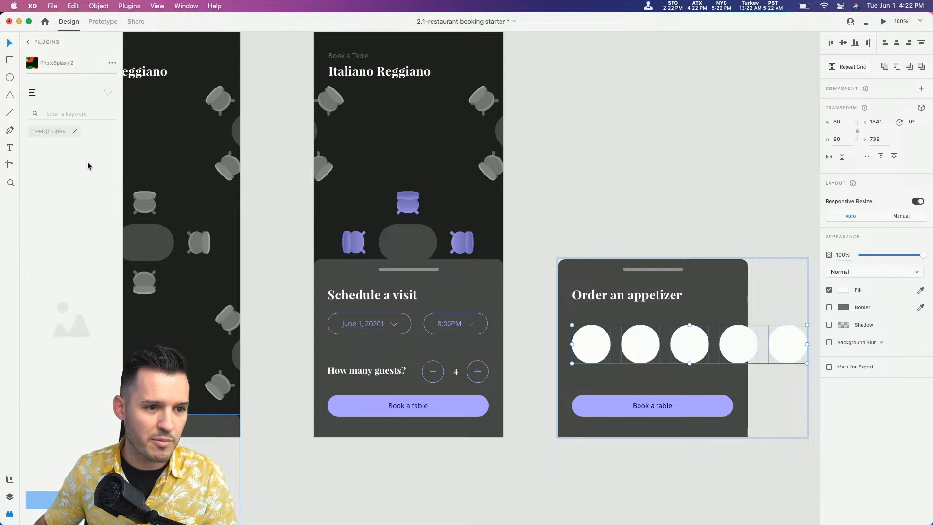
pyautogui.click(56, 115)
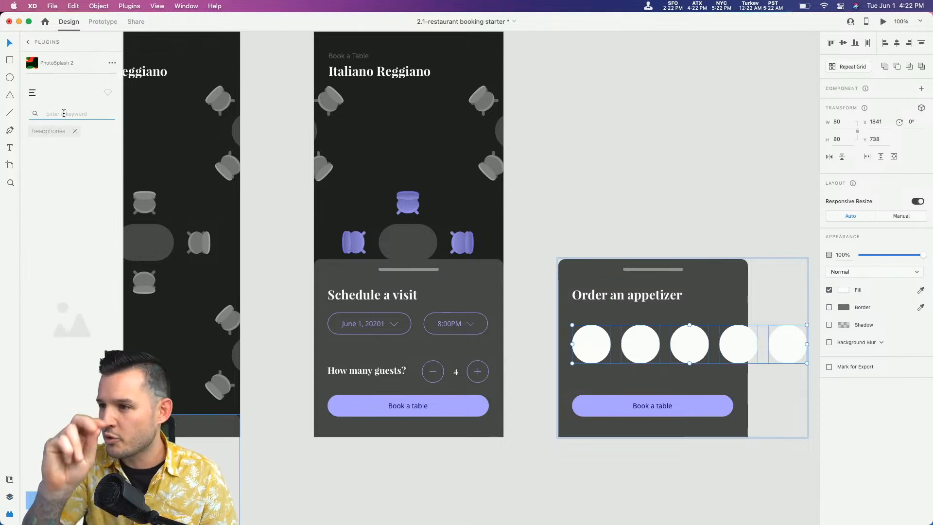
pyautogui.write('food')
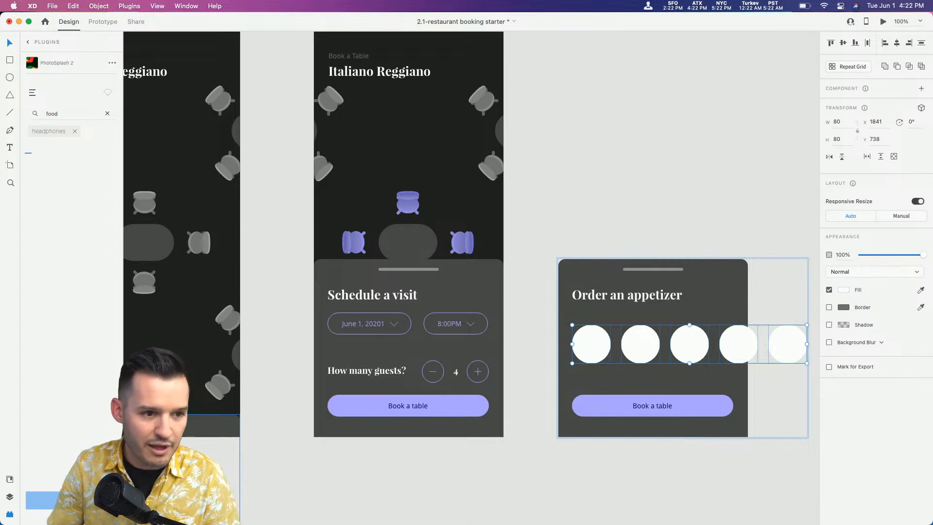
pyautogui.press('Return')
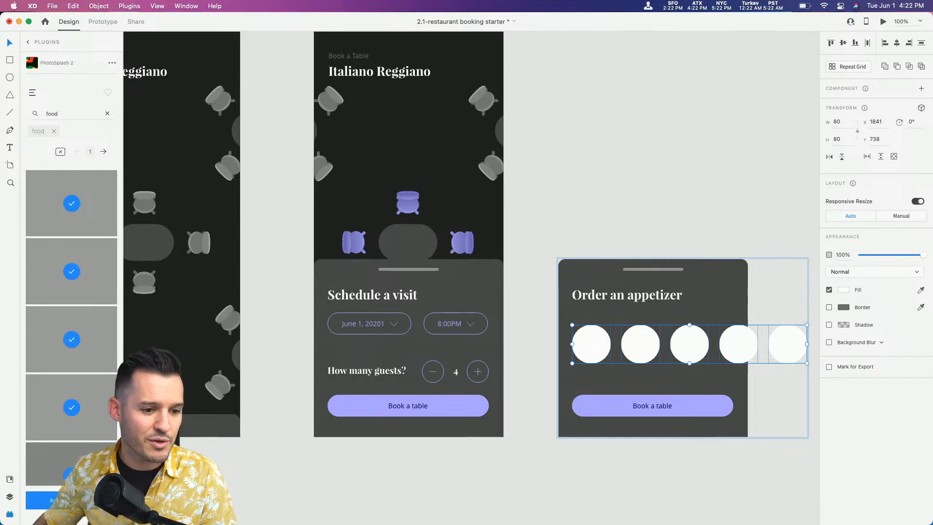
pyautogui.click(49, 500)
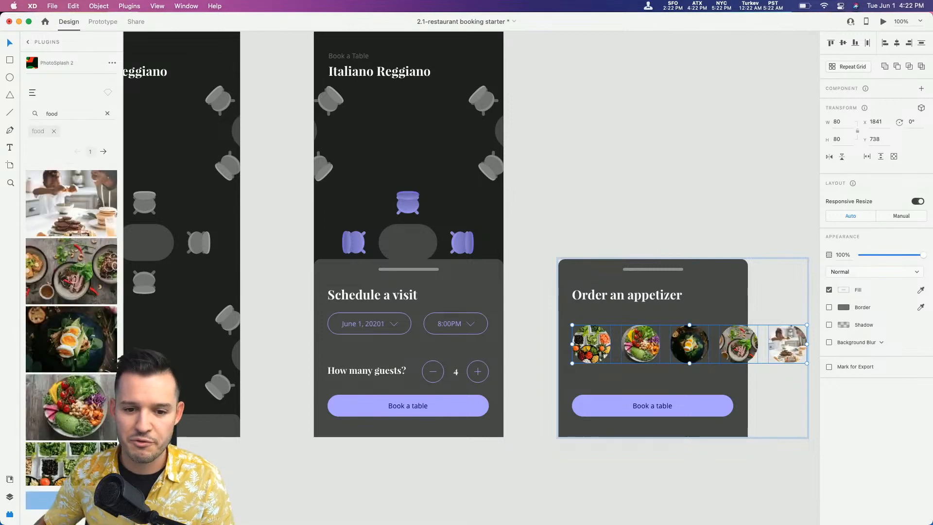
# Group the five food photos into a horizontal scroll group and extend its viewport to the panel's left edge
pyautogui.hscroll(5, 658, 177)
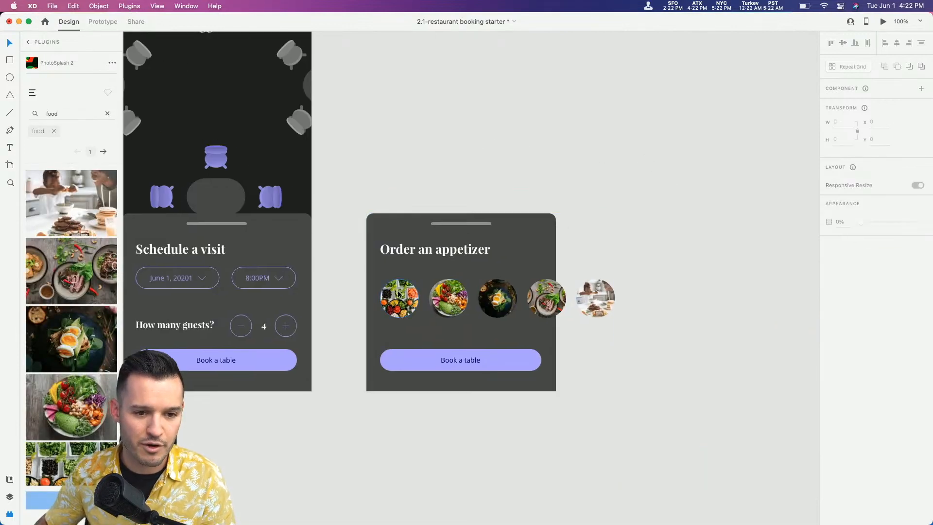
pyautogui.keyDown('shift'); pyautogui.click(497, 298); pyautogui.keyUp('shift')
pyautogui.keyDown('shift'); pyautogui.click(546, 298); pyautogui.keyUp('shift')
pyautogui.keyDown('shift'); pyautogui.click(595, 298); pyautogui.keyUp('shift')
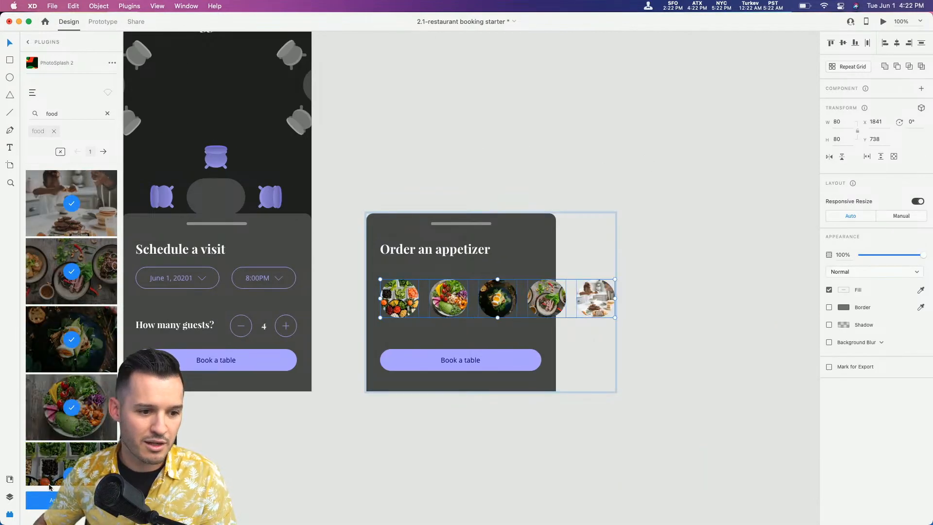
pyautogui.click(9, 497)
pyautogui.press('super+g')
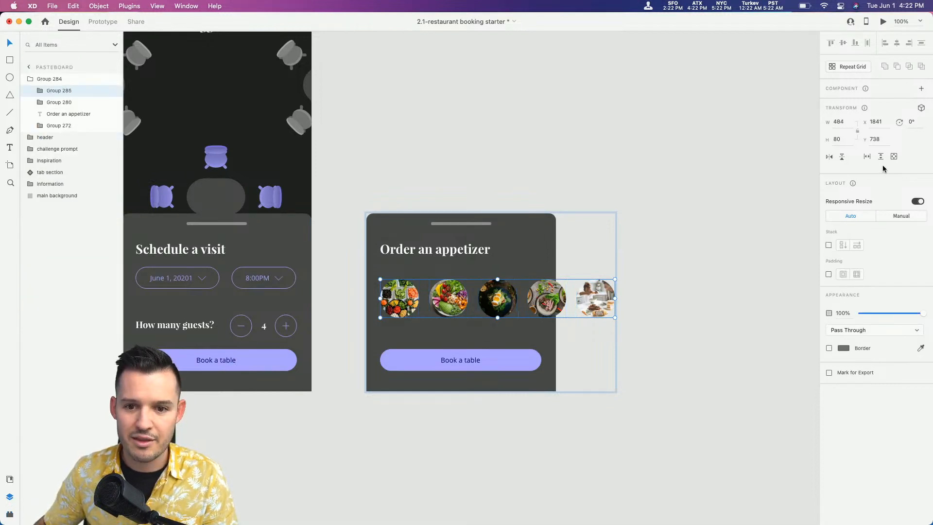
pyautogui.click(867, 157)
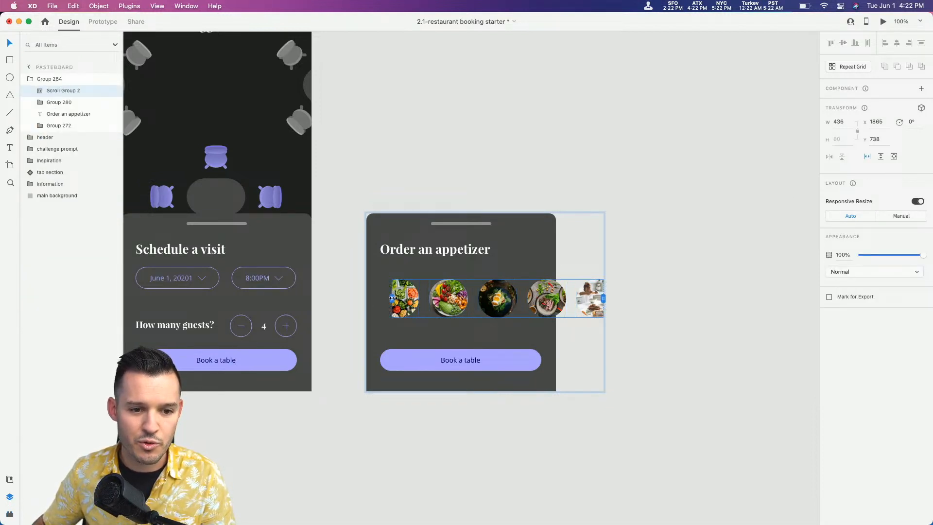
pyautogui.moveTo(369, 301); pyautogui.dragTo(367, 301)
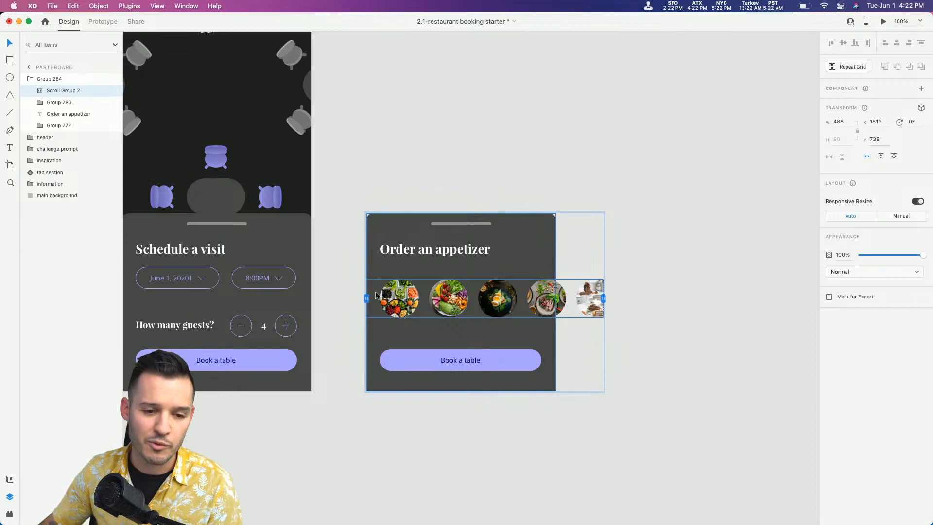
pyautogui.click(424, 160)
# Shorten the food photo scroll group's viewport so it ends at the appetizer panel's right edge
pyautogui.hscroll(-3, 452, 152)
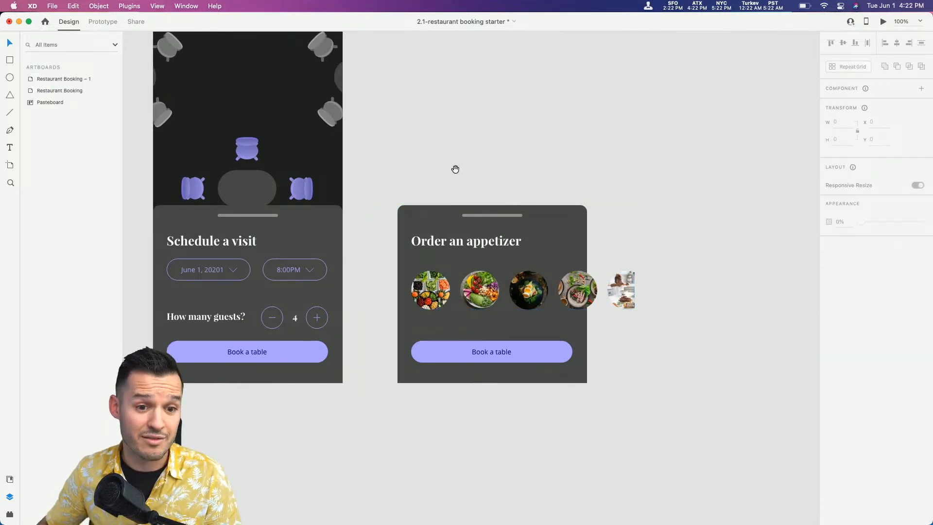
pyautogui.hscroll(-3, 454, 168)
pyautogui.click(482, 235)
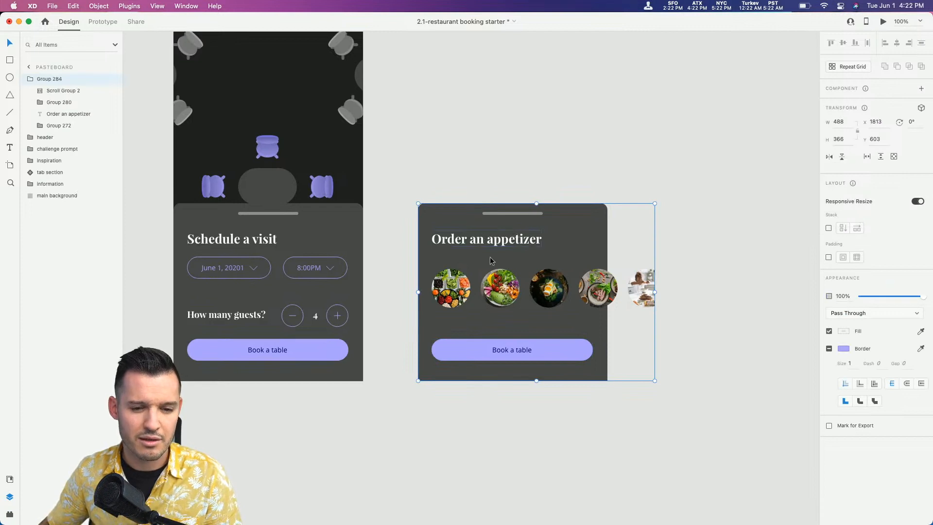
pyautogui.doubleClick(507, 293)
pyautogui.moveTo(654, 292); pyautogui.dragTo(604, 292)
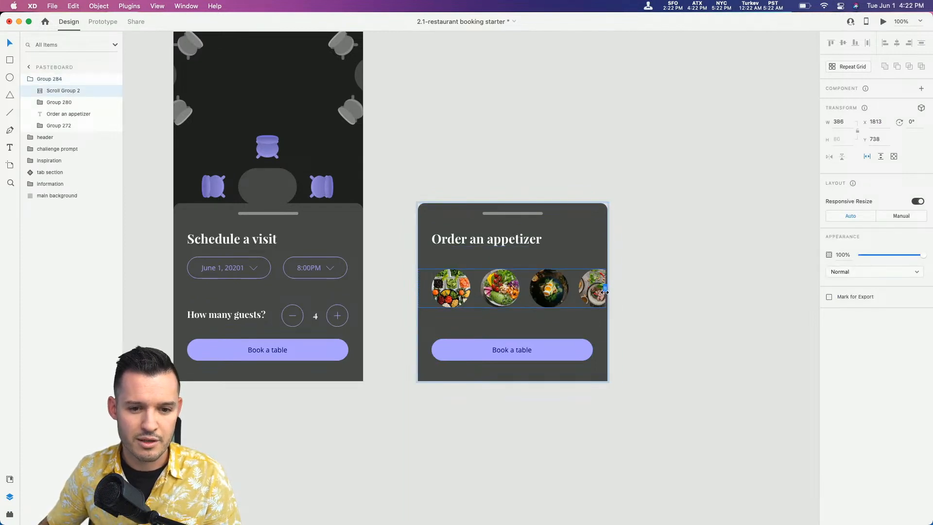
pyautogui.click(501, 162)
# Move the appetizer panel out of the way and duplicate the "Restaurant Booking – 1" artboard beside the original
pyautogui.hscroll(-10, 501, 162)
pyautogui.click(598, 237)
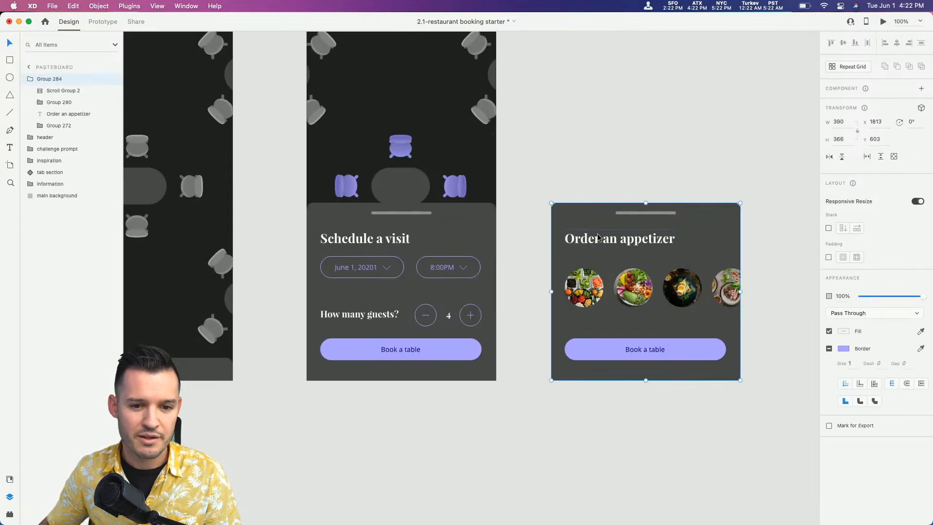
pyautogui.moveTo(647, 224); pyautogui.dragTo(403, 397)
pyautogui.click(594, 209)
pyautogui.moveTo(579, 134); pyautogui.dragTo(729, 230)
pyautogui.moveTo(487, 62); pyautogui.dragTo(725, 76)
pyautogui.hscroll(7, 430, 80)
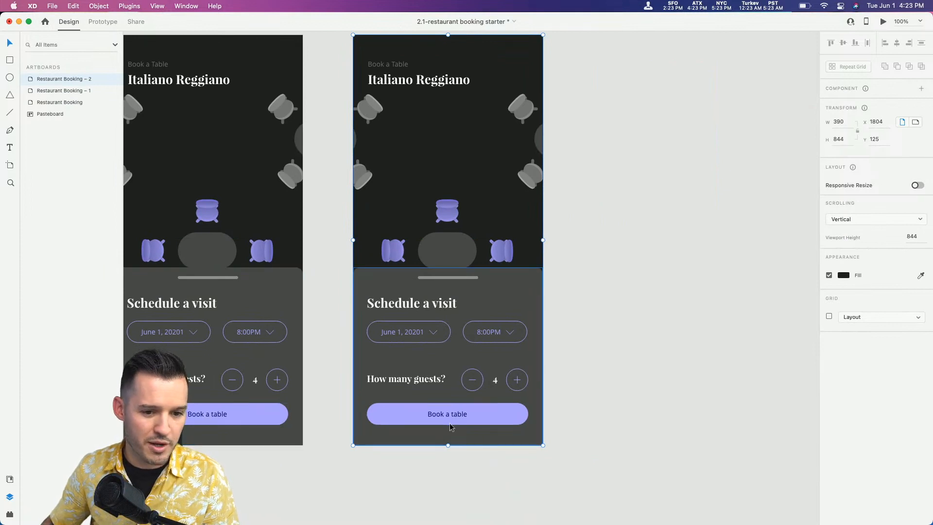
# In the duplicate artboard, shift the "Schedule a visit" panel below the screen and place the appetizer panel at X 0, Y 478
pyautogui.moveTo(453, 440); pyautogui.dragTo(454, 314)
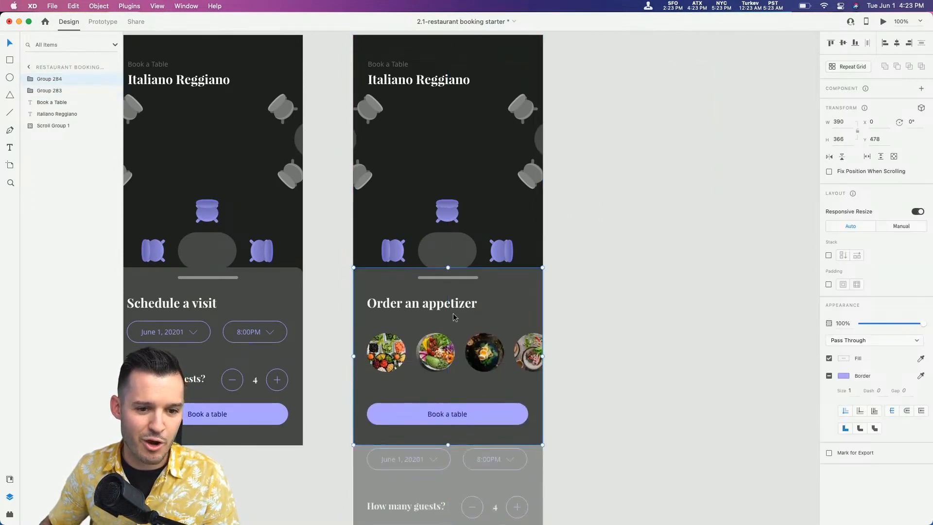
pyautogui.click(608, 239)
pyautogui.moveTo(608, 239); pyautogui.dragTo(675, 247)
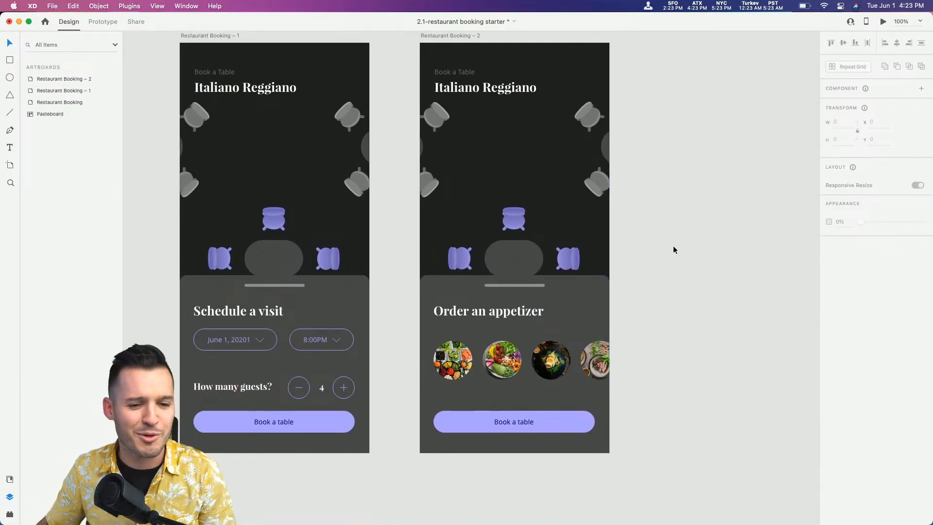
pyautogui.moveTo(673, 250); pyautogui.dragTo(733, 241)
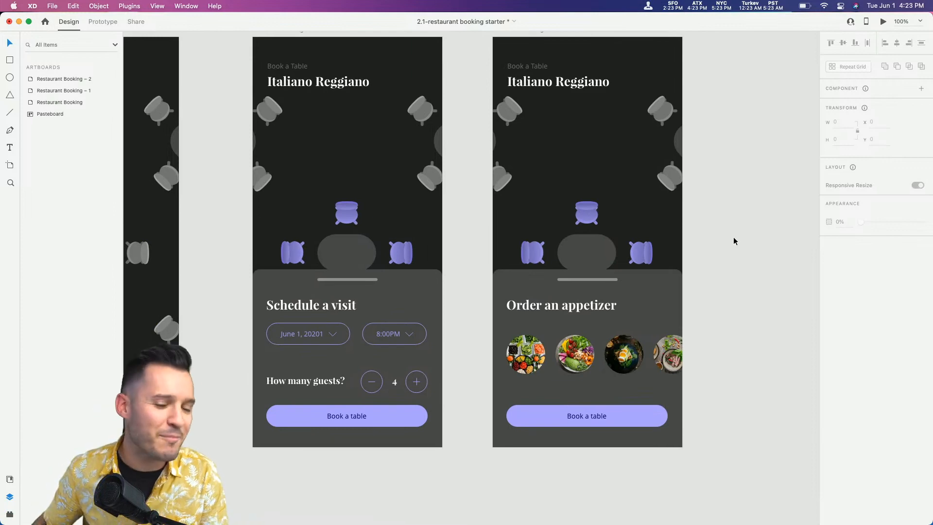
pyautogui.hscroll(-5, 402, 247)
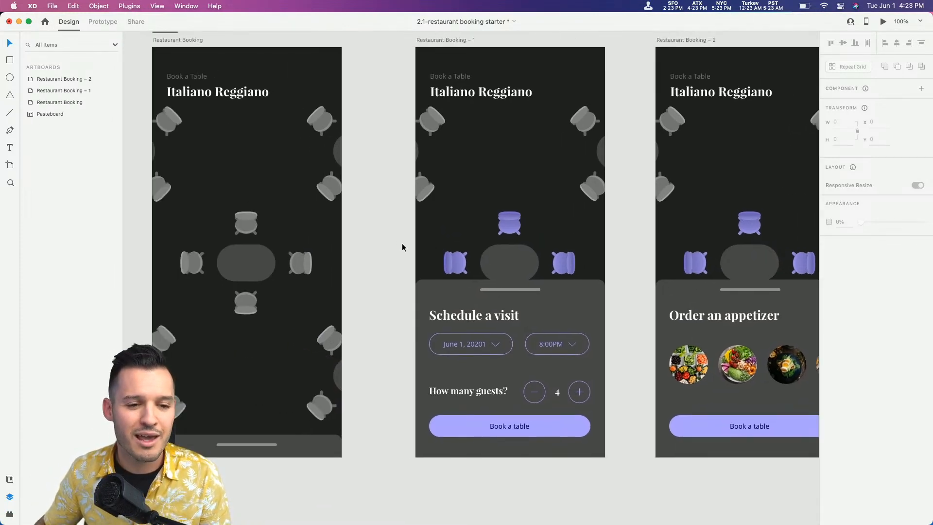
# Switch to Chrome and look through the design mockups in the Swipe & Select project on Behance
pyautogui.press('super+Tab')
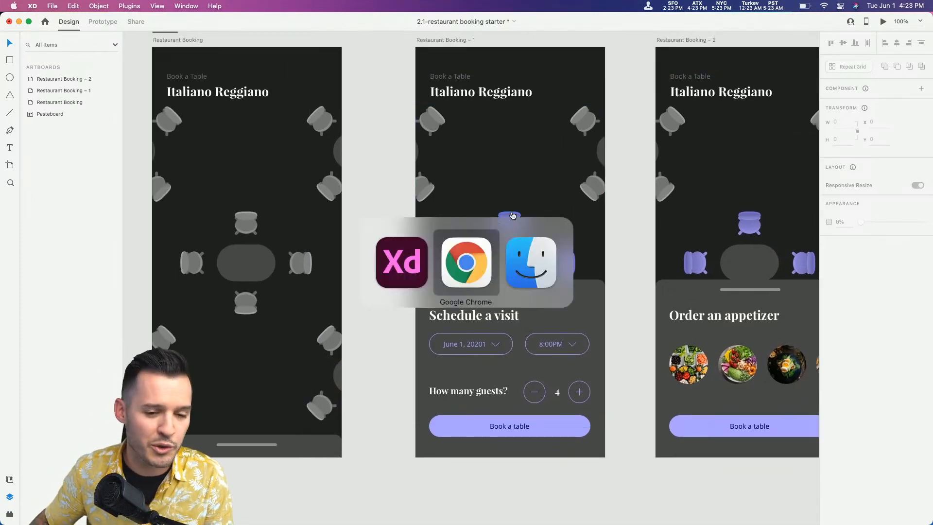
pyautogui.click(458, 271)
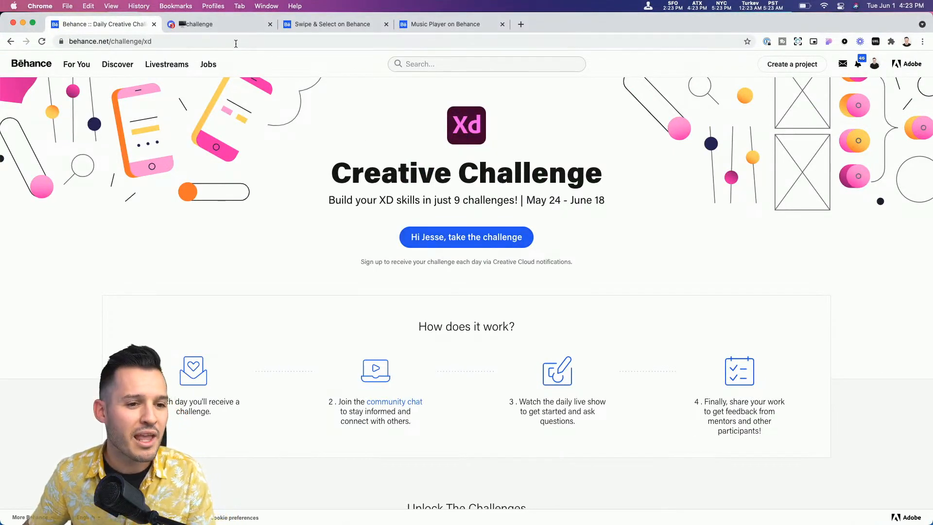
pyautogui.click(227, 27)
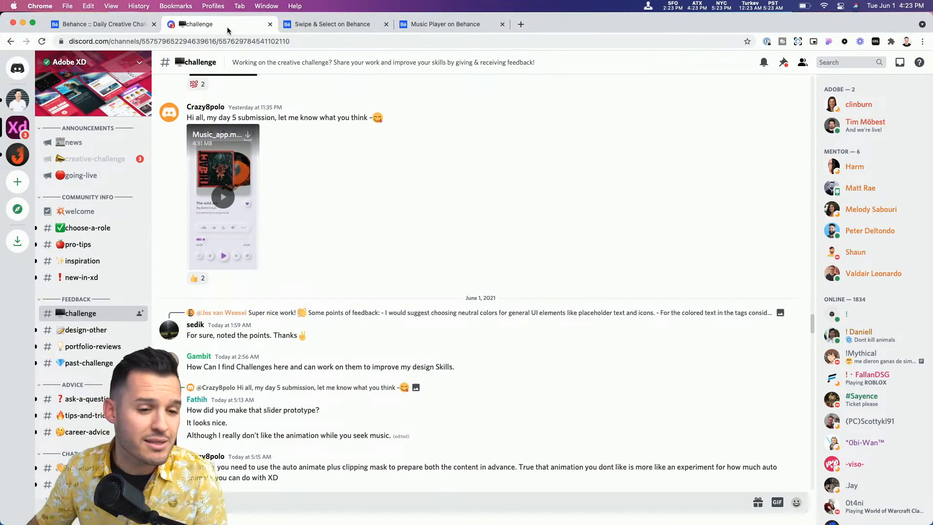
pyautogui.click(312, 28)
pyautogui.moveTo(331, 134)
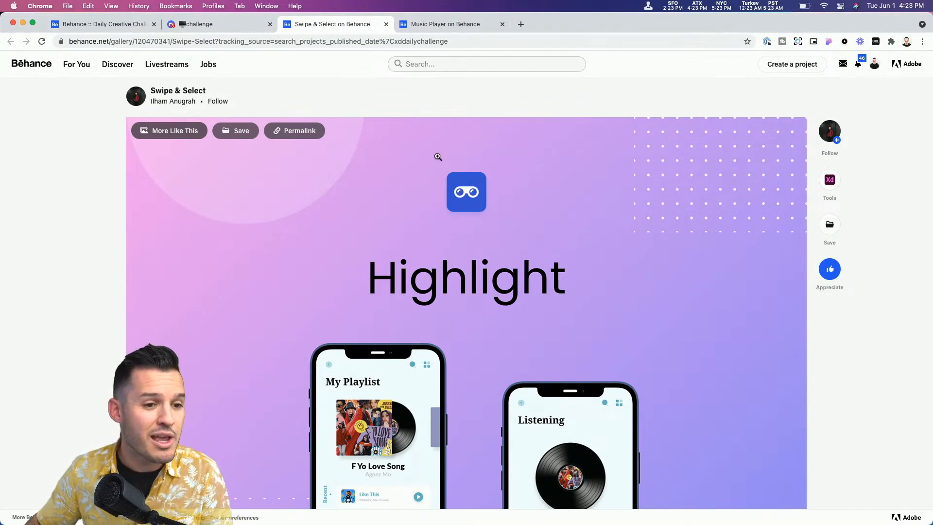
pyautogui.scroll(-5, 446, 171)
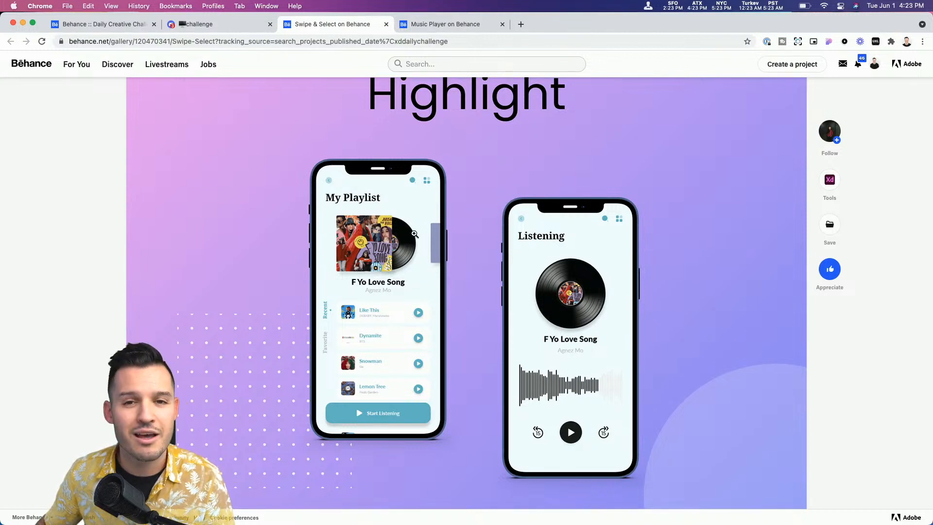
pyautogui.scroll(-10, 412, 250)
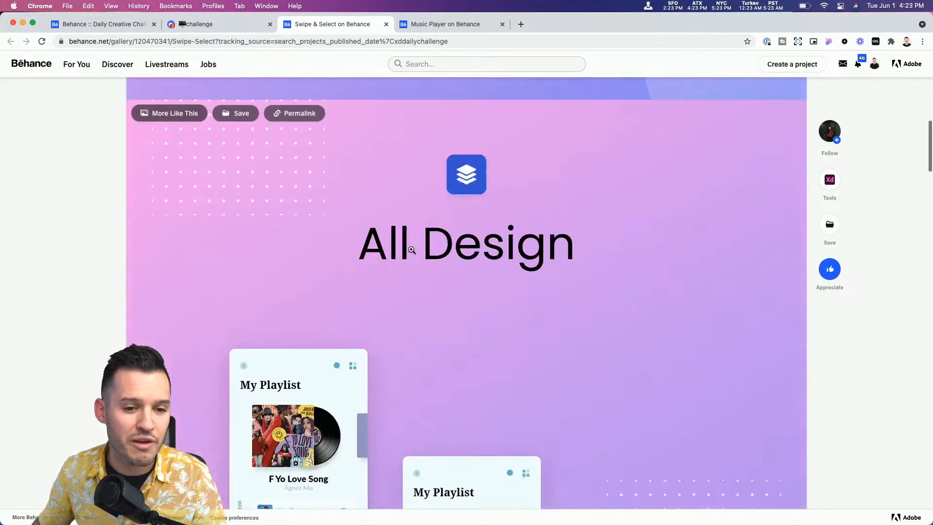
pyautogui.scroll(-10, 412, 249)
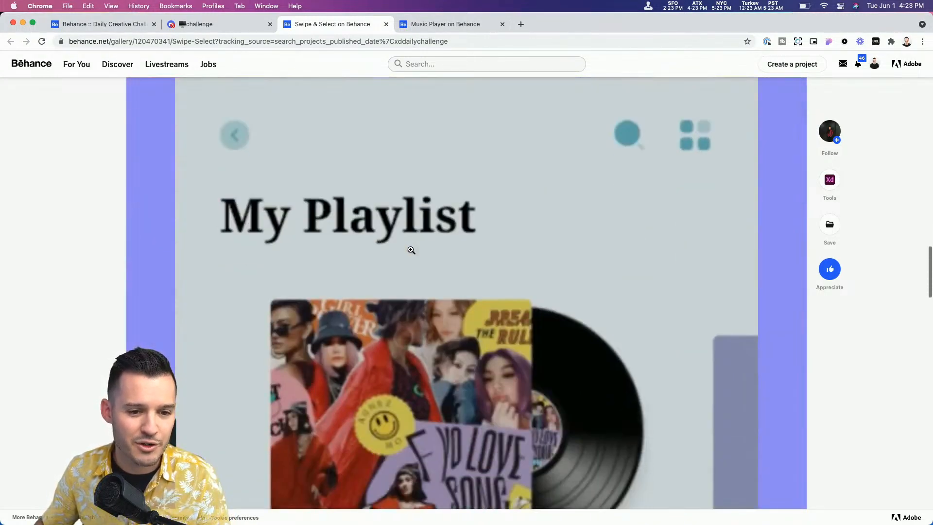
# Play the prototype video in the Swipe & Select project with the page zoom reduced to 33%
pyautogui.press('super+minus')
pyautogui.press('super+minus')
pyautogui.press('super+minus')
pyautogui.press('super+minus')
pyautogui.press('super+minus')
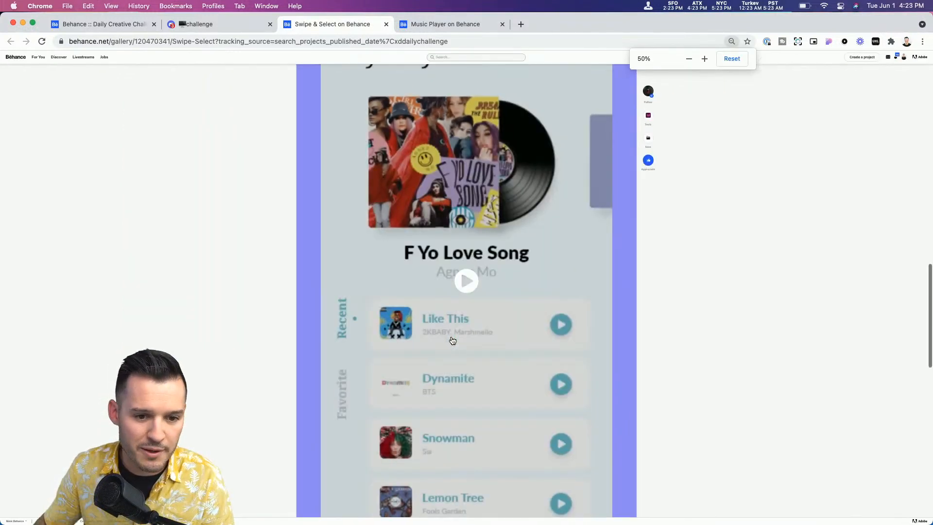
pyautogui.click(468, 282)
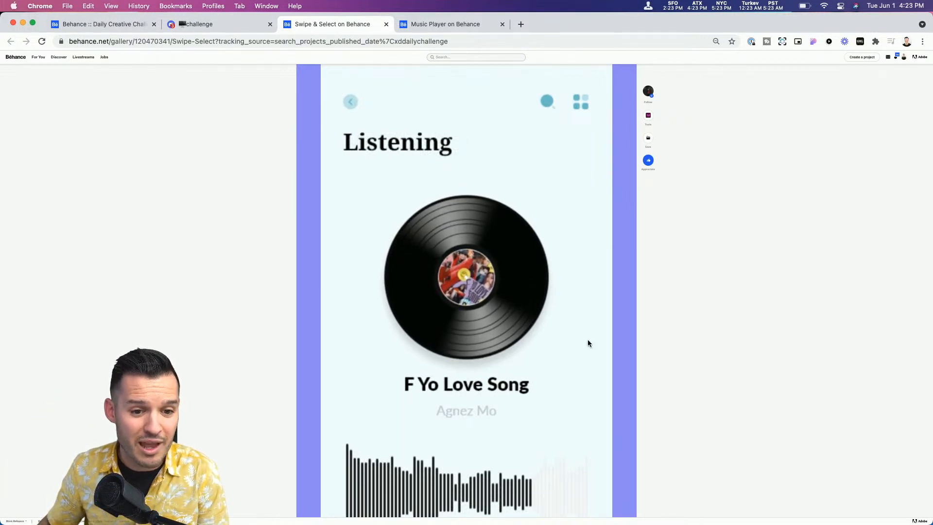
pyautogui.press('super+minus')
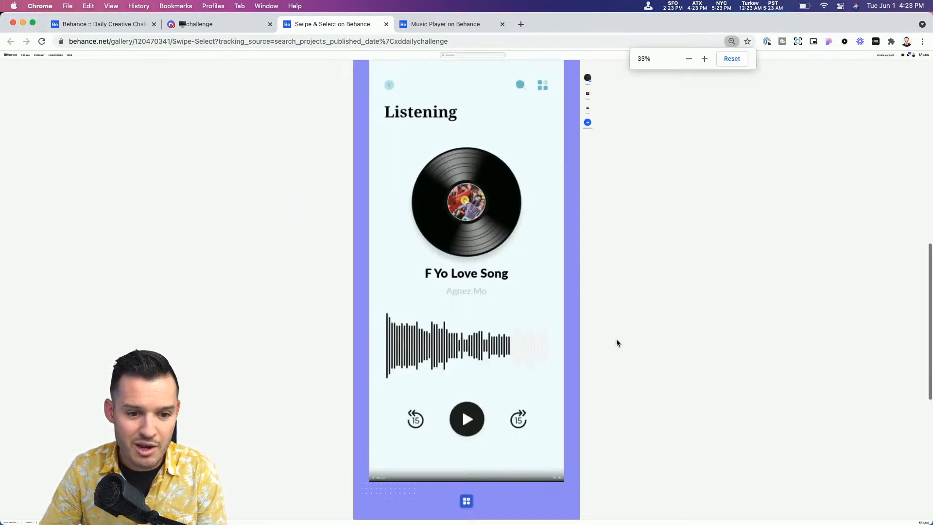
pyautogui.scroll(1, 479, 296)
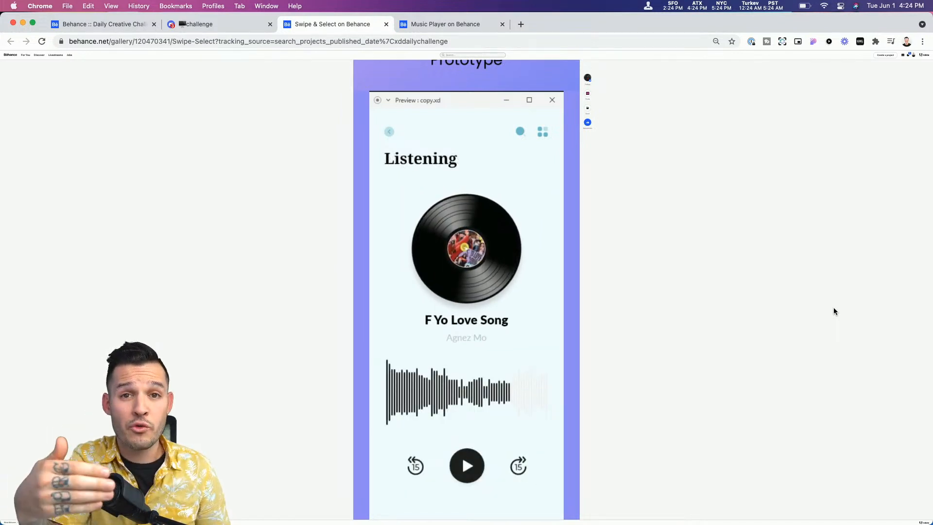
pyautogui.scroll(-1, 473, 123)
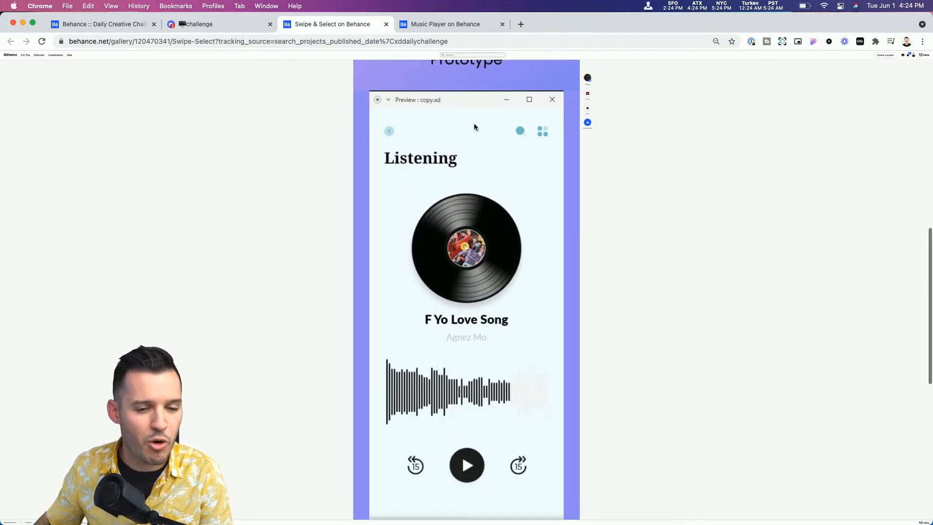
# Open the Music Player project on Behance and examine its player mockups at default page zoom
pyautogui.click(442, 24)
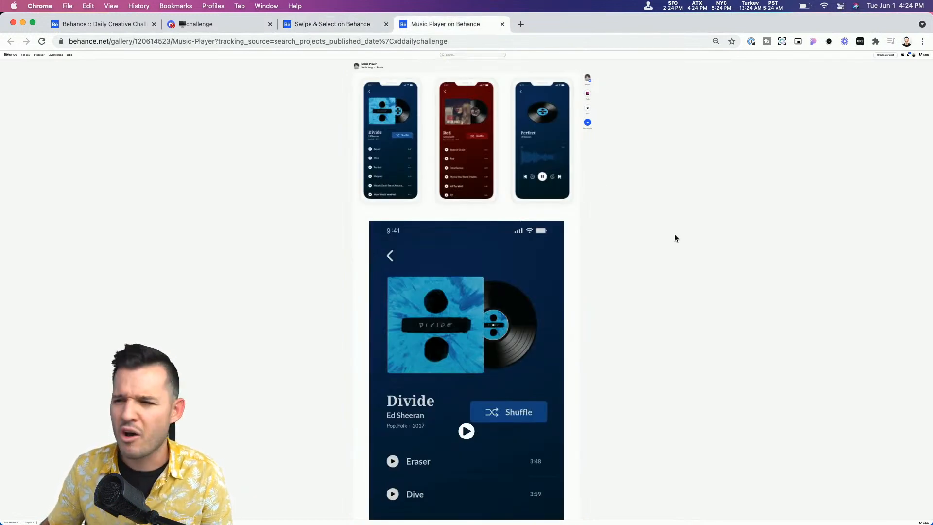
pyautogui.scroll(-2, 622, 204)
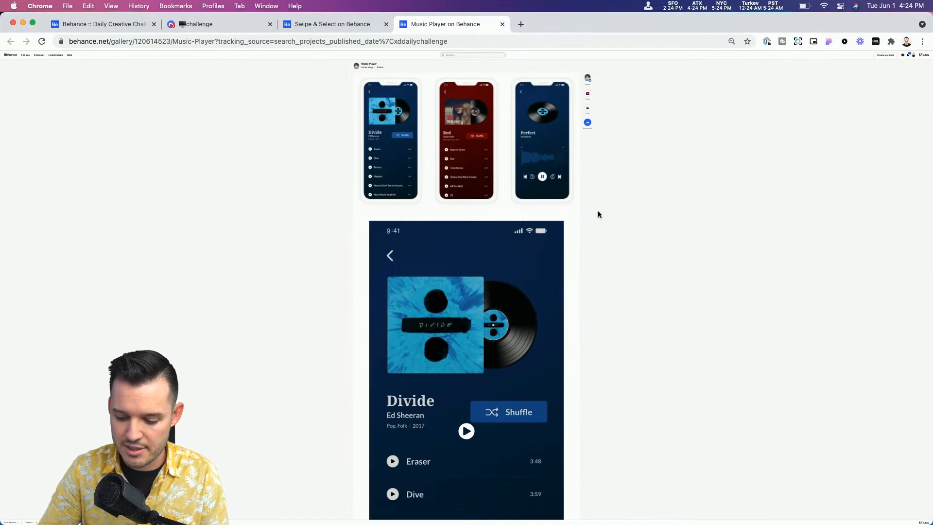
pyautogui.press('super+0')
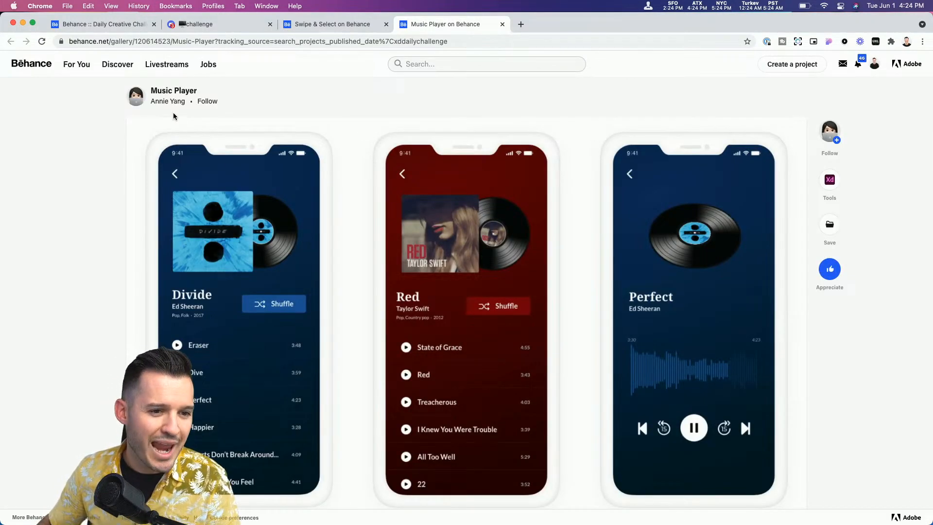
pyautogui.scroll(5, 174, 108)
pyautogui.scroll(-5, 197, 116)
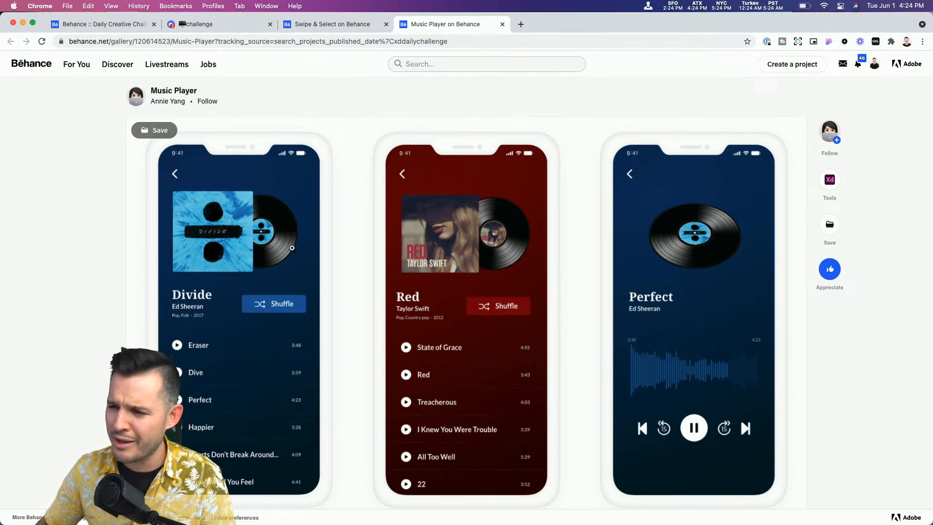
pyautogui.scroll(-10, 291, 248)
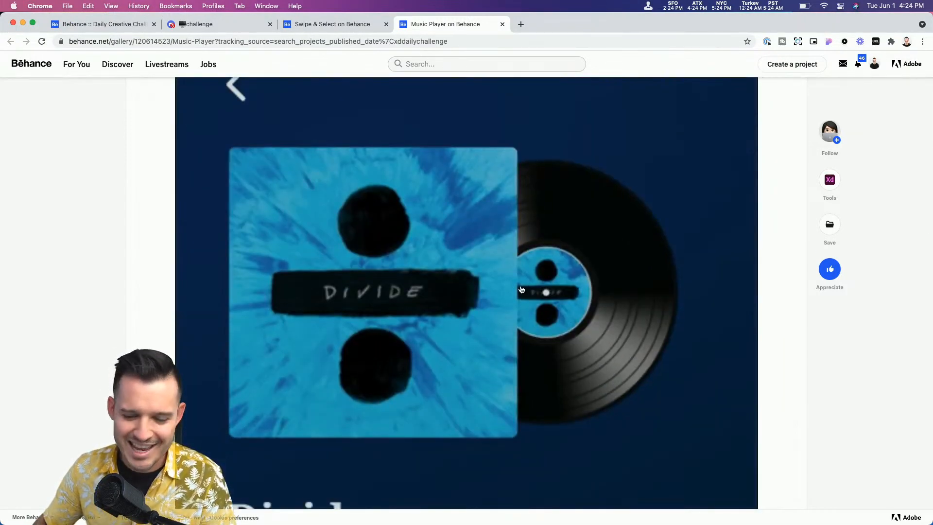
# Reduce the page zoom to 33% and view the whole Music Player prototype video
pyautogui.press('super+minus')
pyautogui.press('super+minus')
pyautogui.press('super+minus')
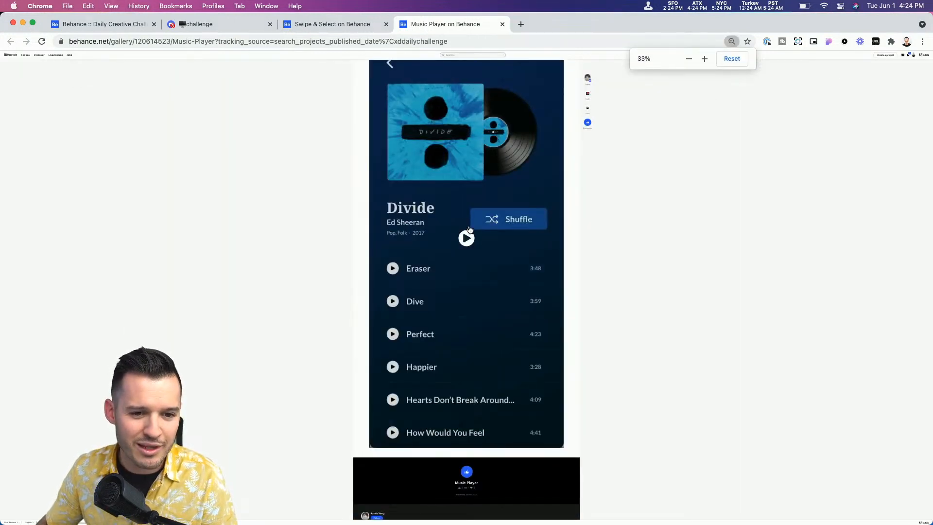
pyautogui.scroll(3, 735, 246)
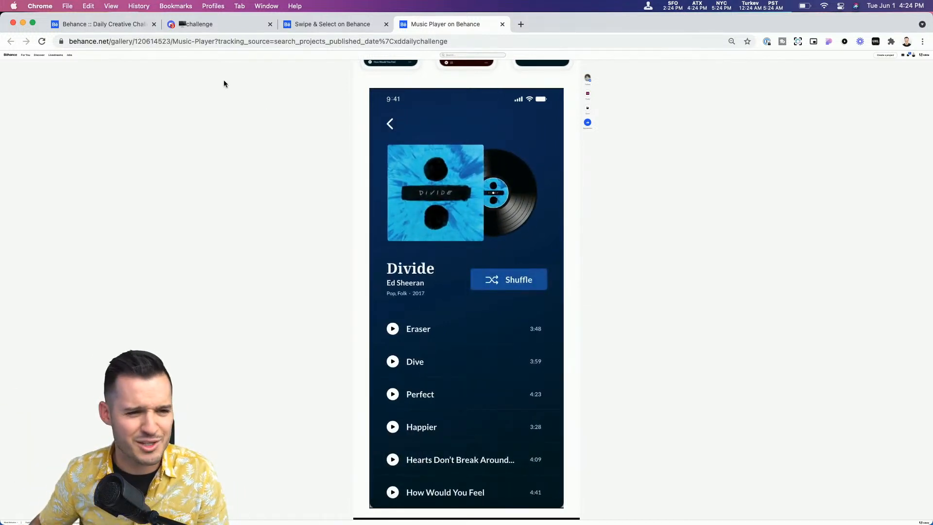
# Find the day 5 submission Music_app.mp4 in Discord's challenge channel and watch it full screen
pyautogui.click(198, 26)
pyautogui.scroll(10, 500, 405)
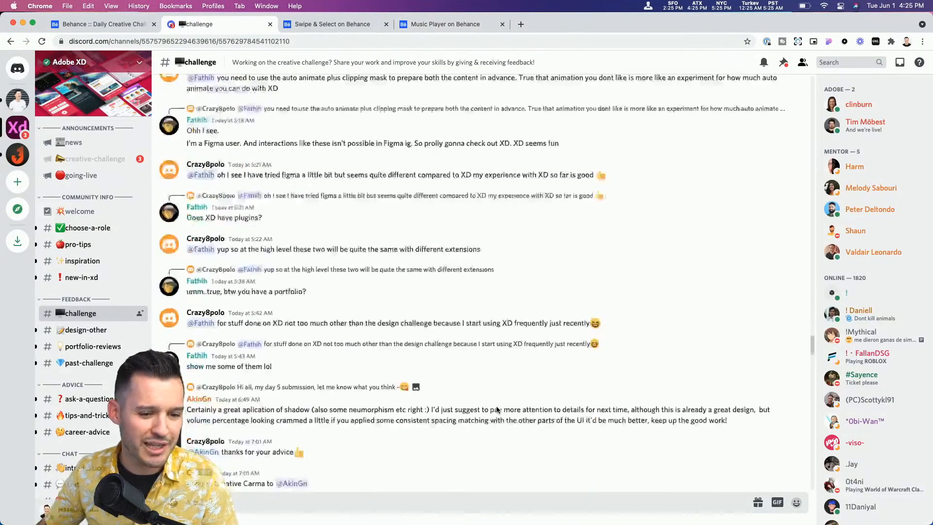
pyautogui.scroll(10, 498, 409)
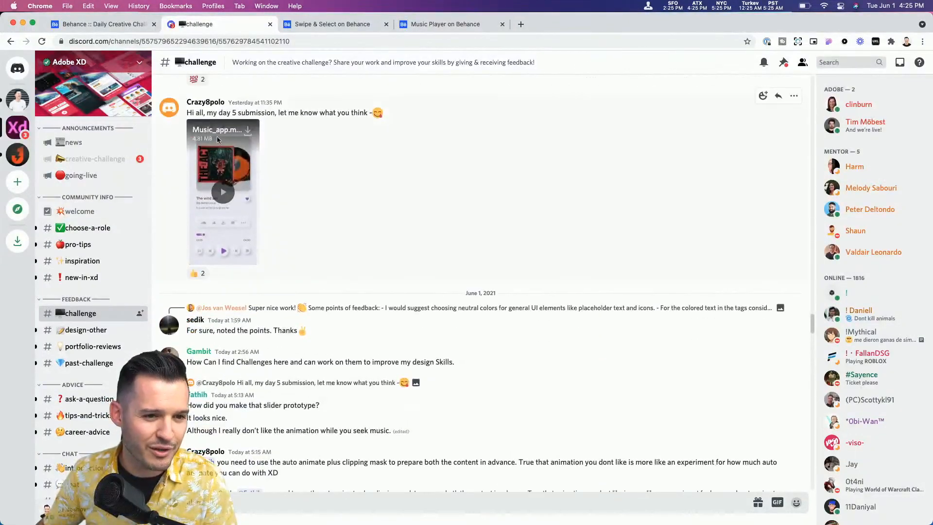
pyautogui.click(227, 193)
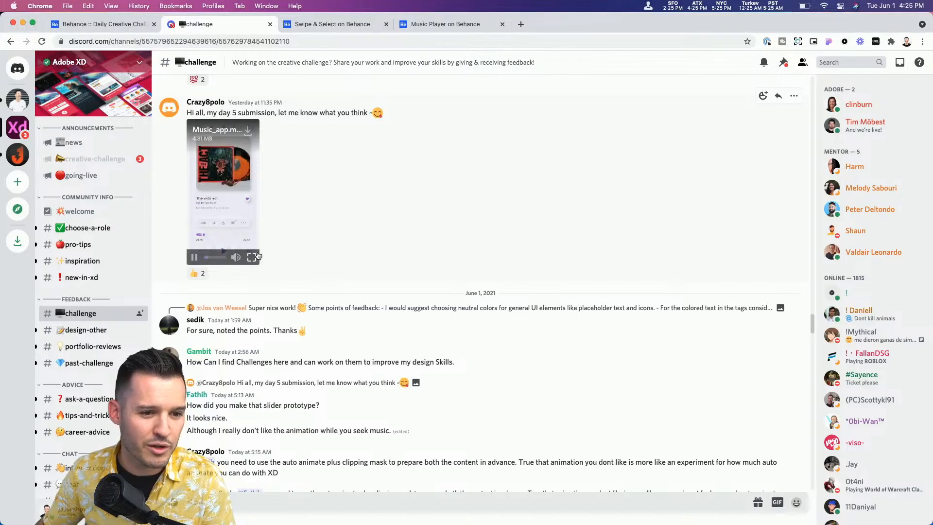
pyautogui.click(255, 257)
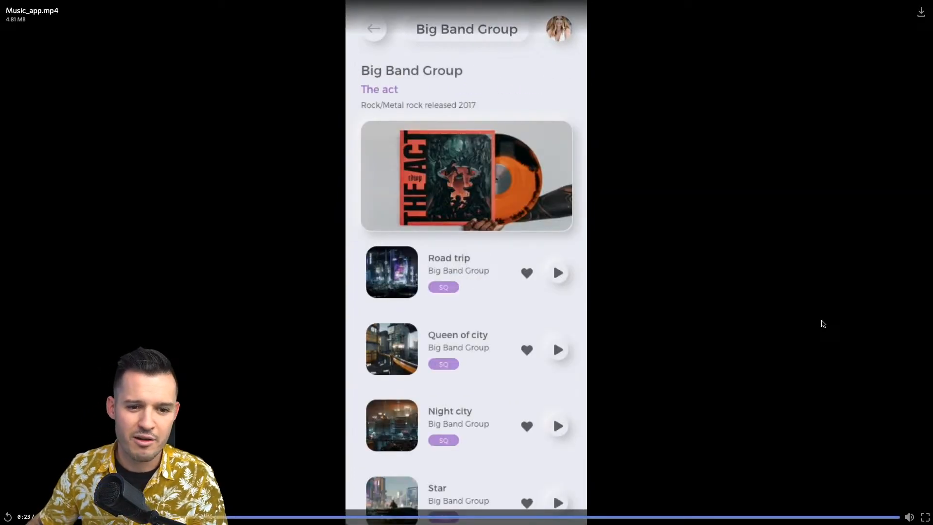
pyautogui.press('Escape')
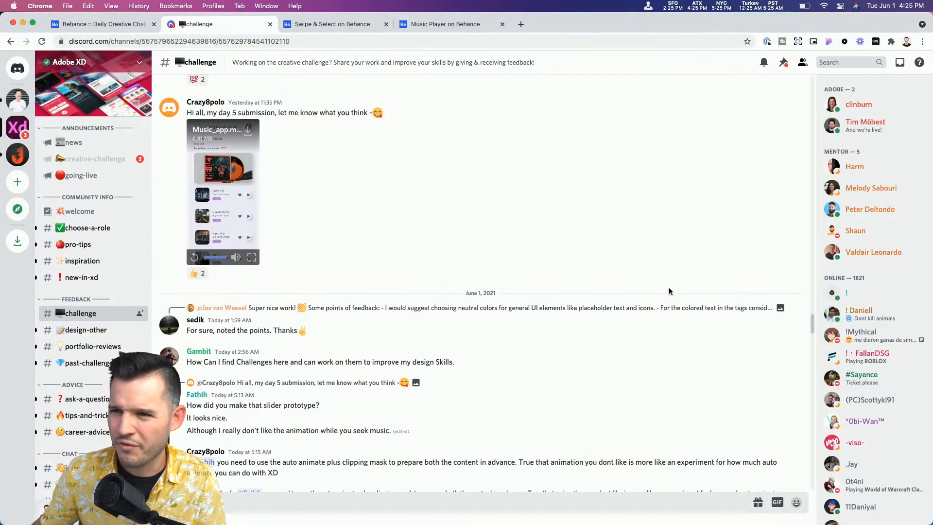
# Find the Challenge 5 submission Swipe_and_Select.mp4 among the newer channel posts and watch it full screen
pyautogui.scroll(-15, 668, 291)
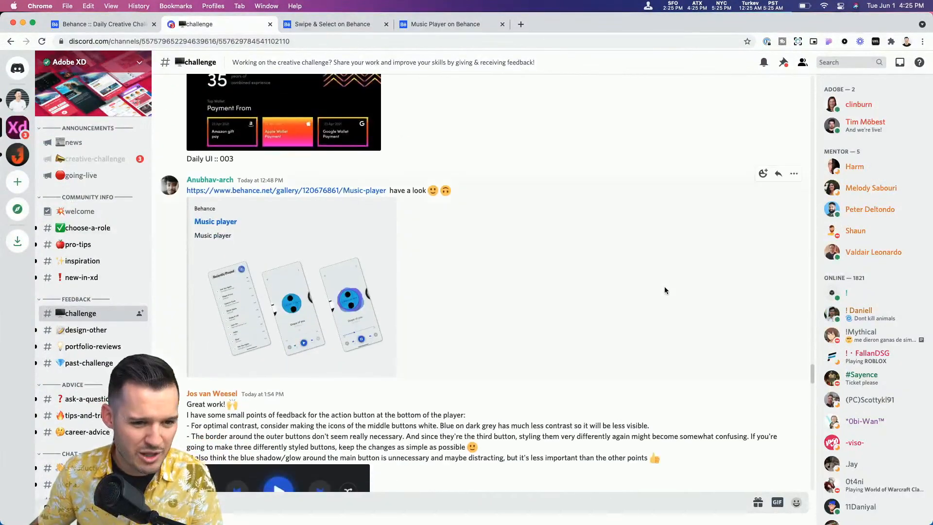
pyautogui.scroll(-20, 664, 290)
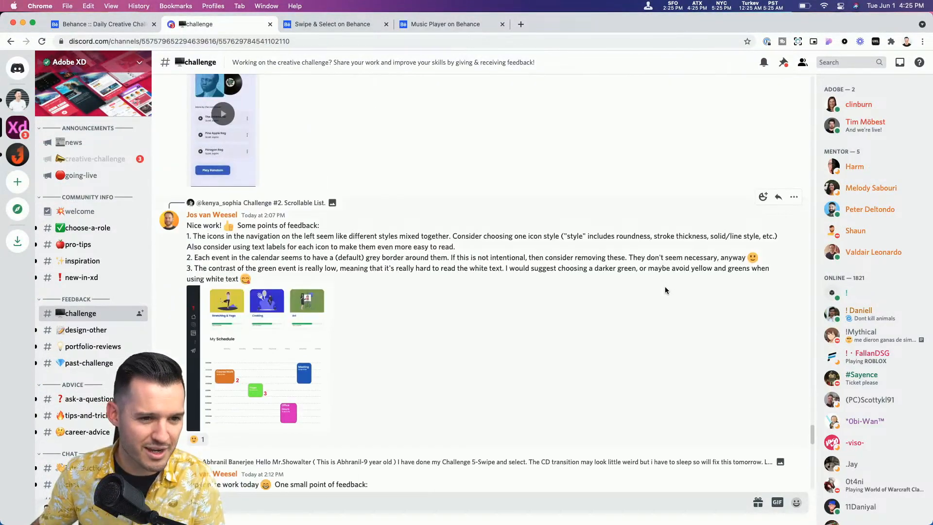
pyautogui.scroll(3, 664, 290)
pyautogui.click(224, 251)
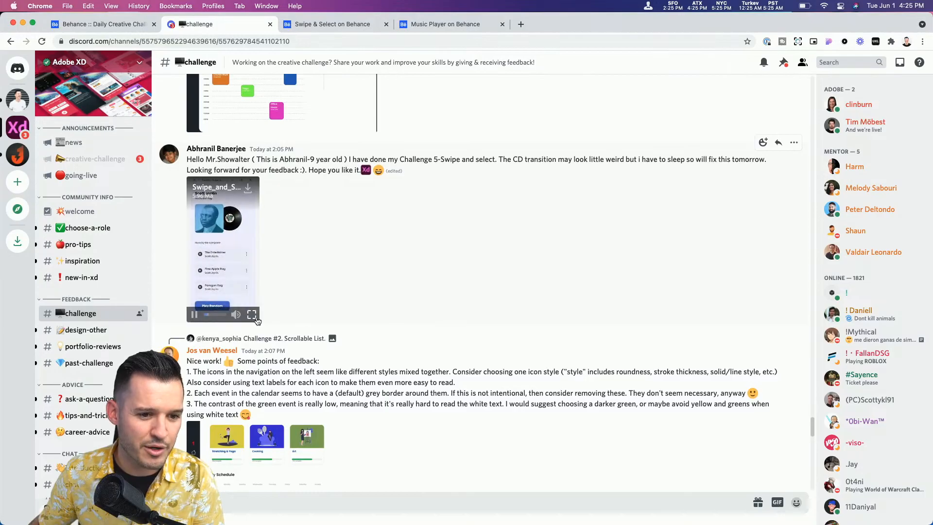
pyautogui.click(256, 318)
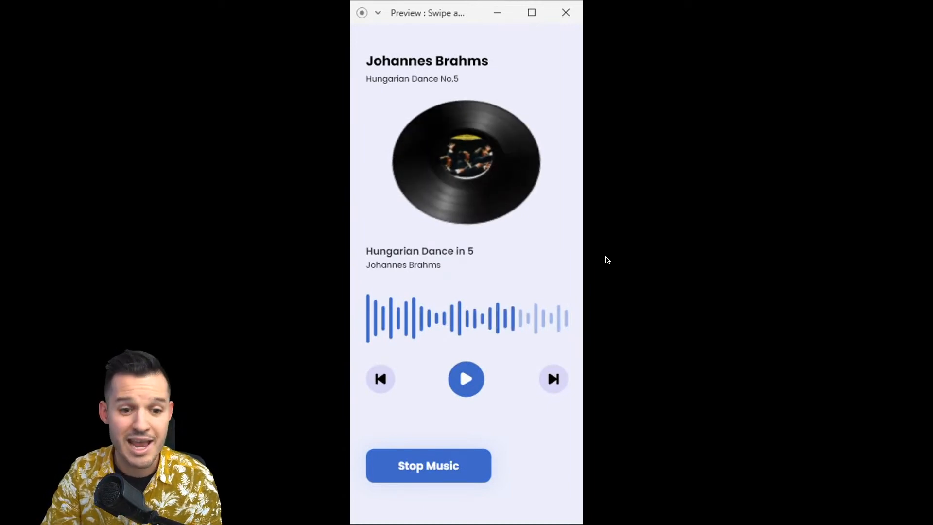
pyautogui.moveTo(533, 316)
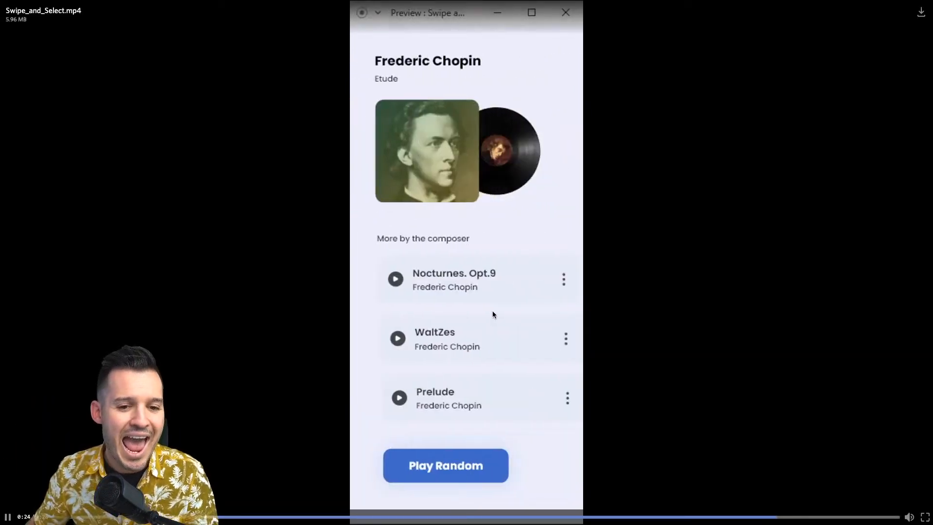
pyautogui.press('Escape')
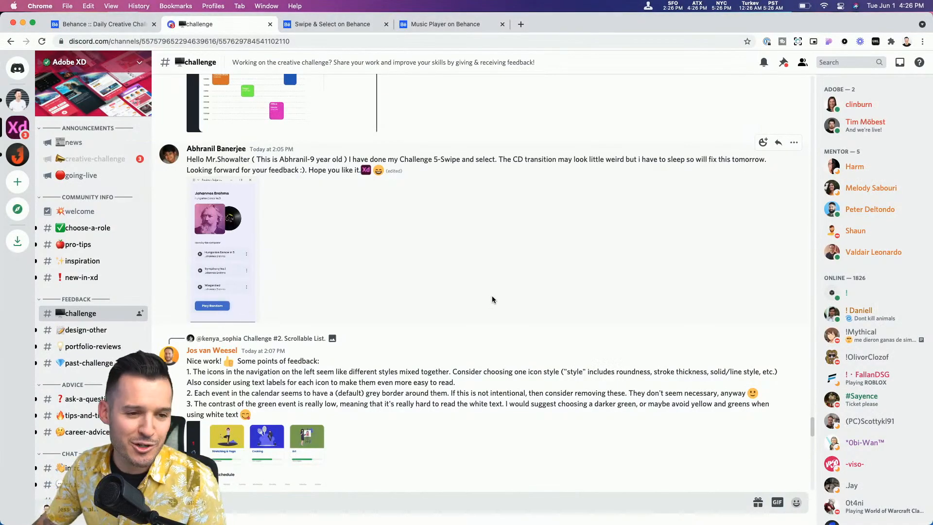